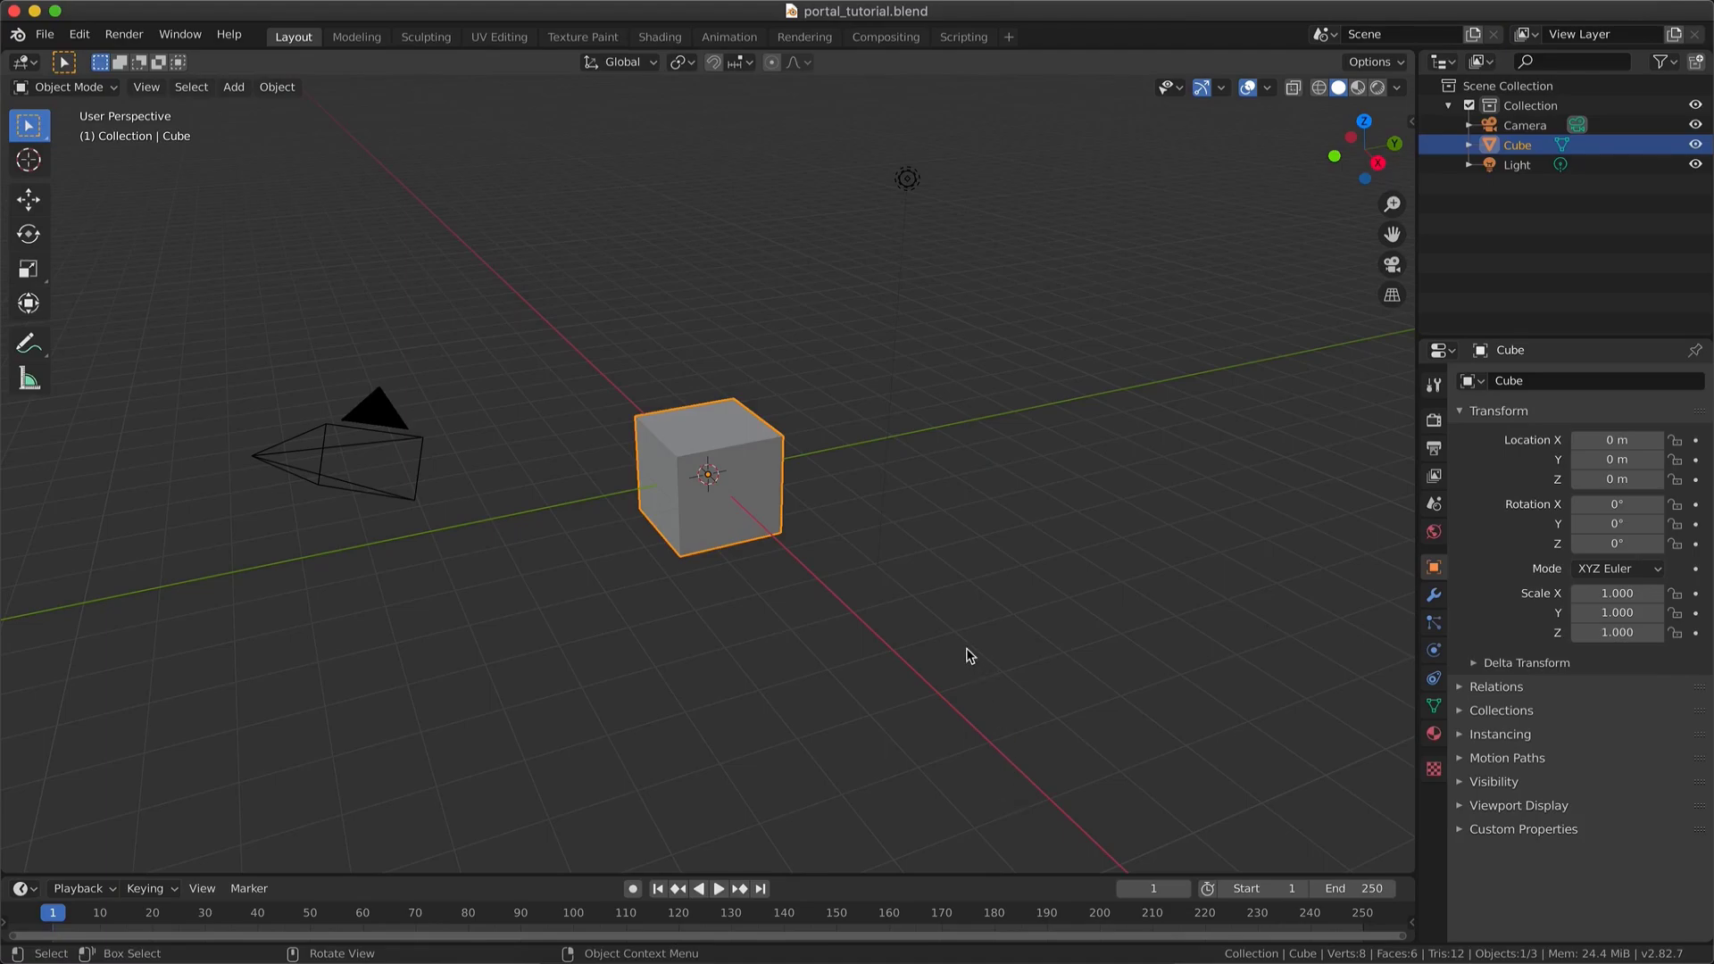
- Flatten the cube's mesh in Edit Mode by scaling it along Z to about 0.49
middle_drag(898, 540, 899, 540)
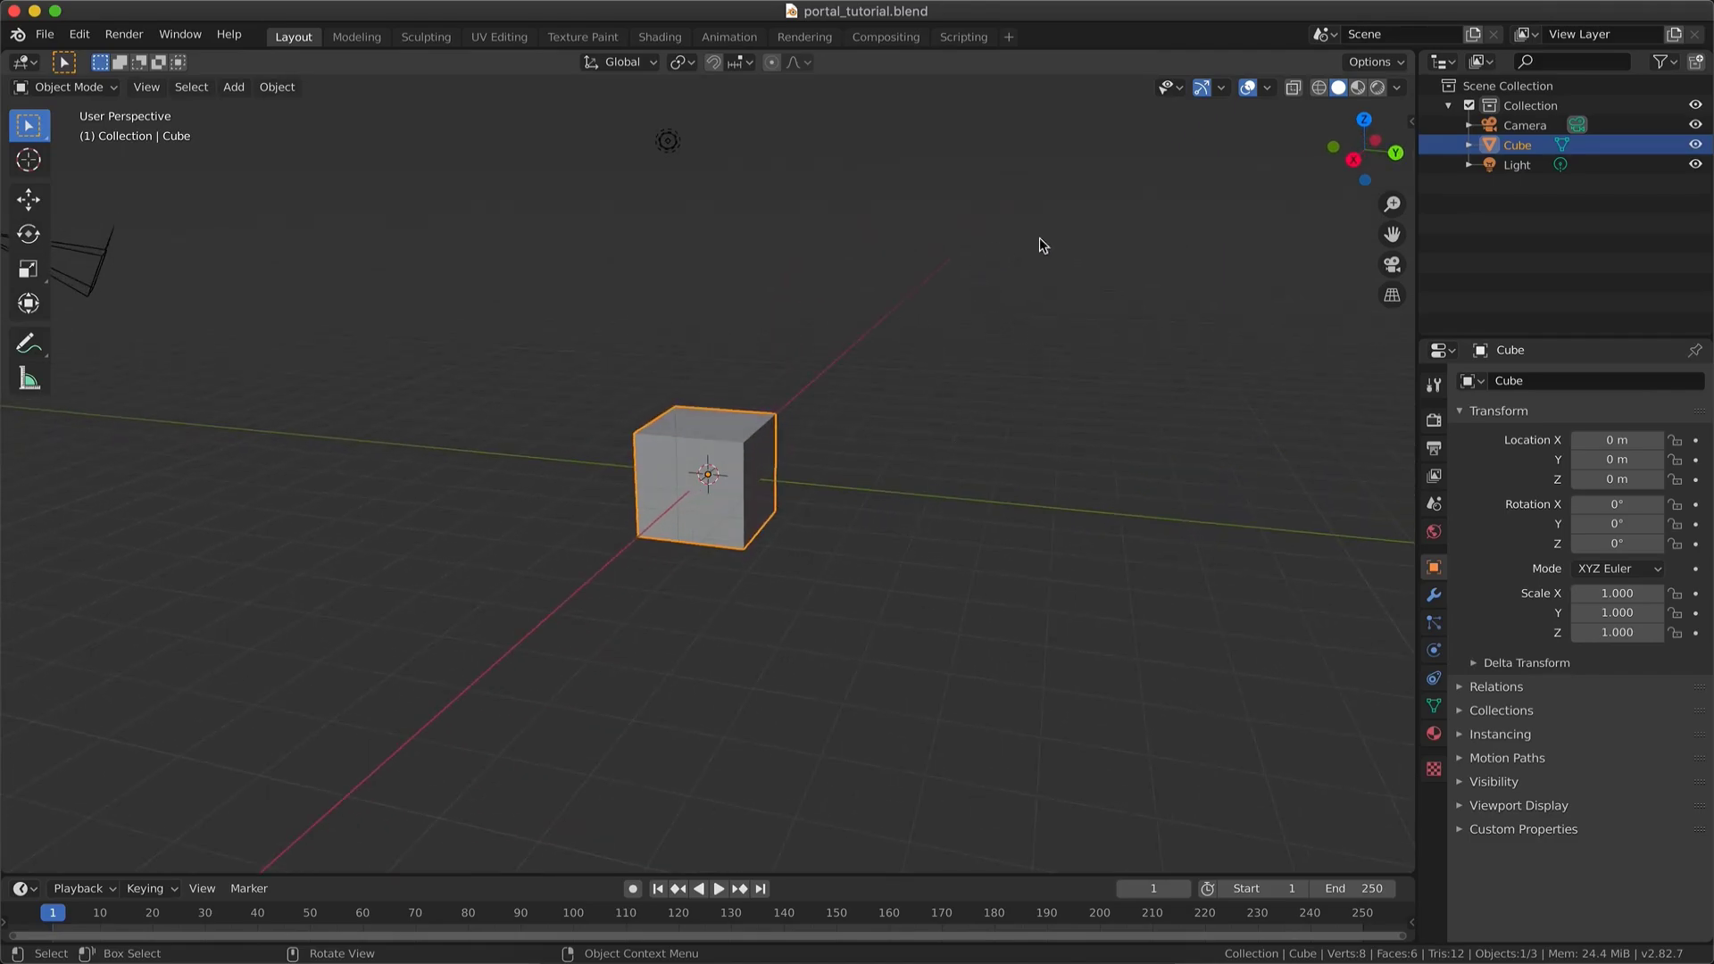
click(1339, 147)
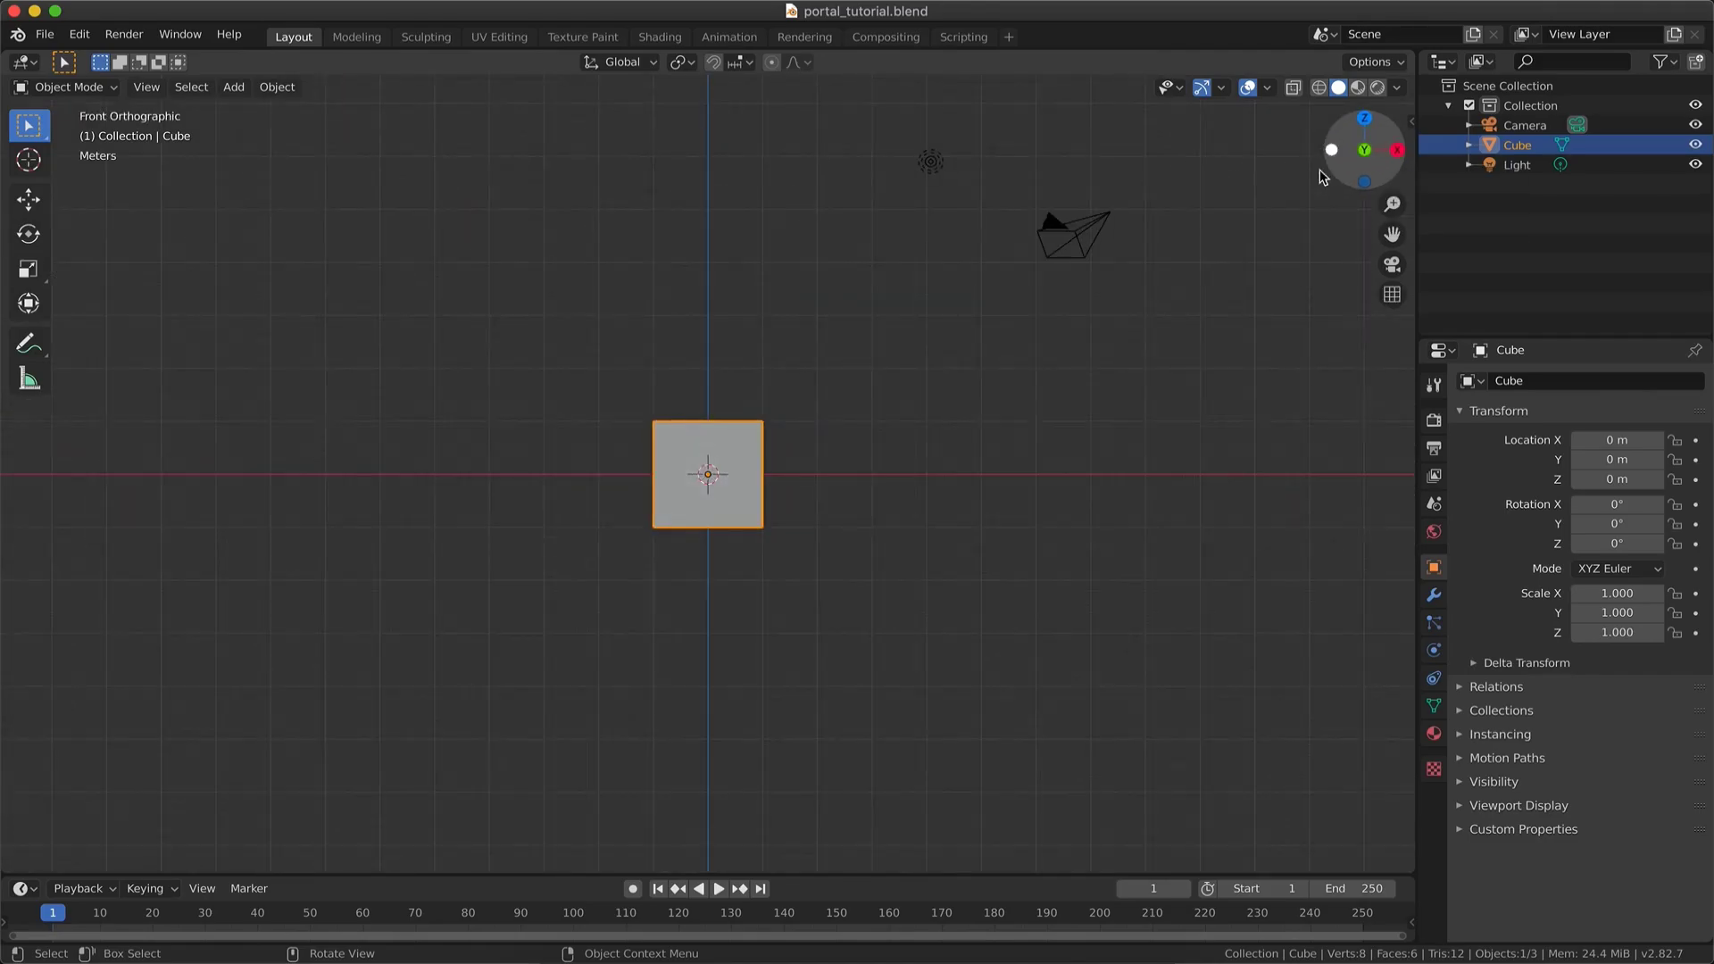
key(Tab)
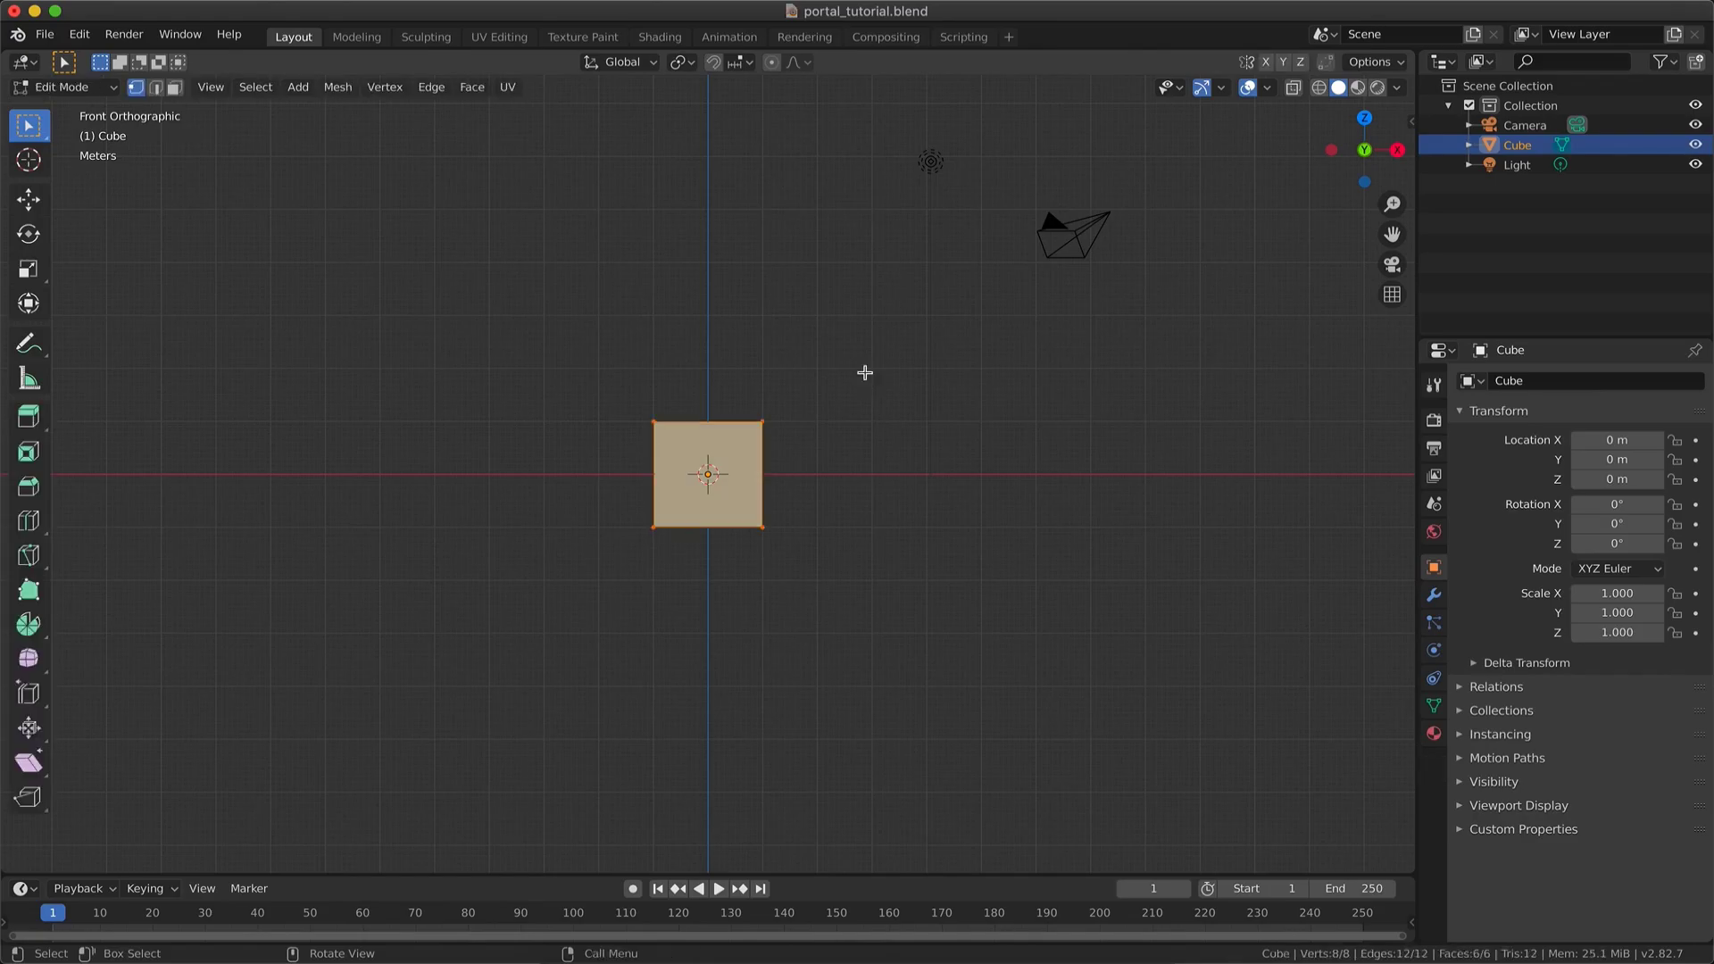
scroll(864, 372, up, 5)
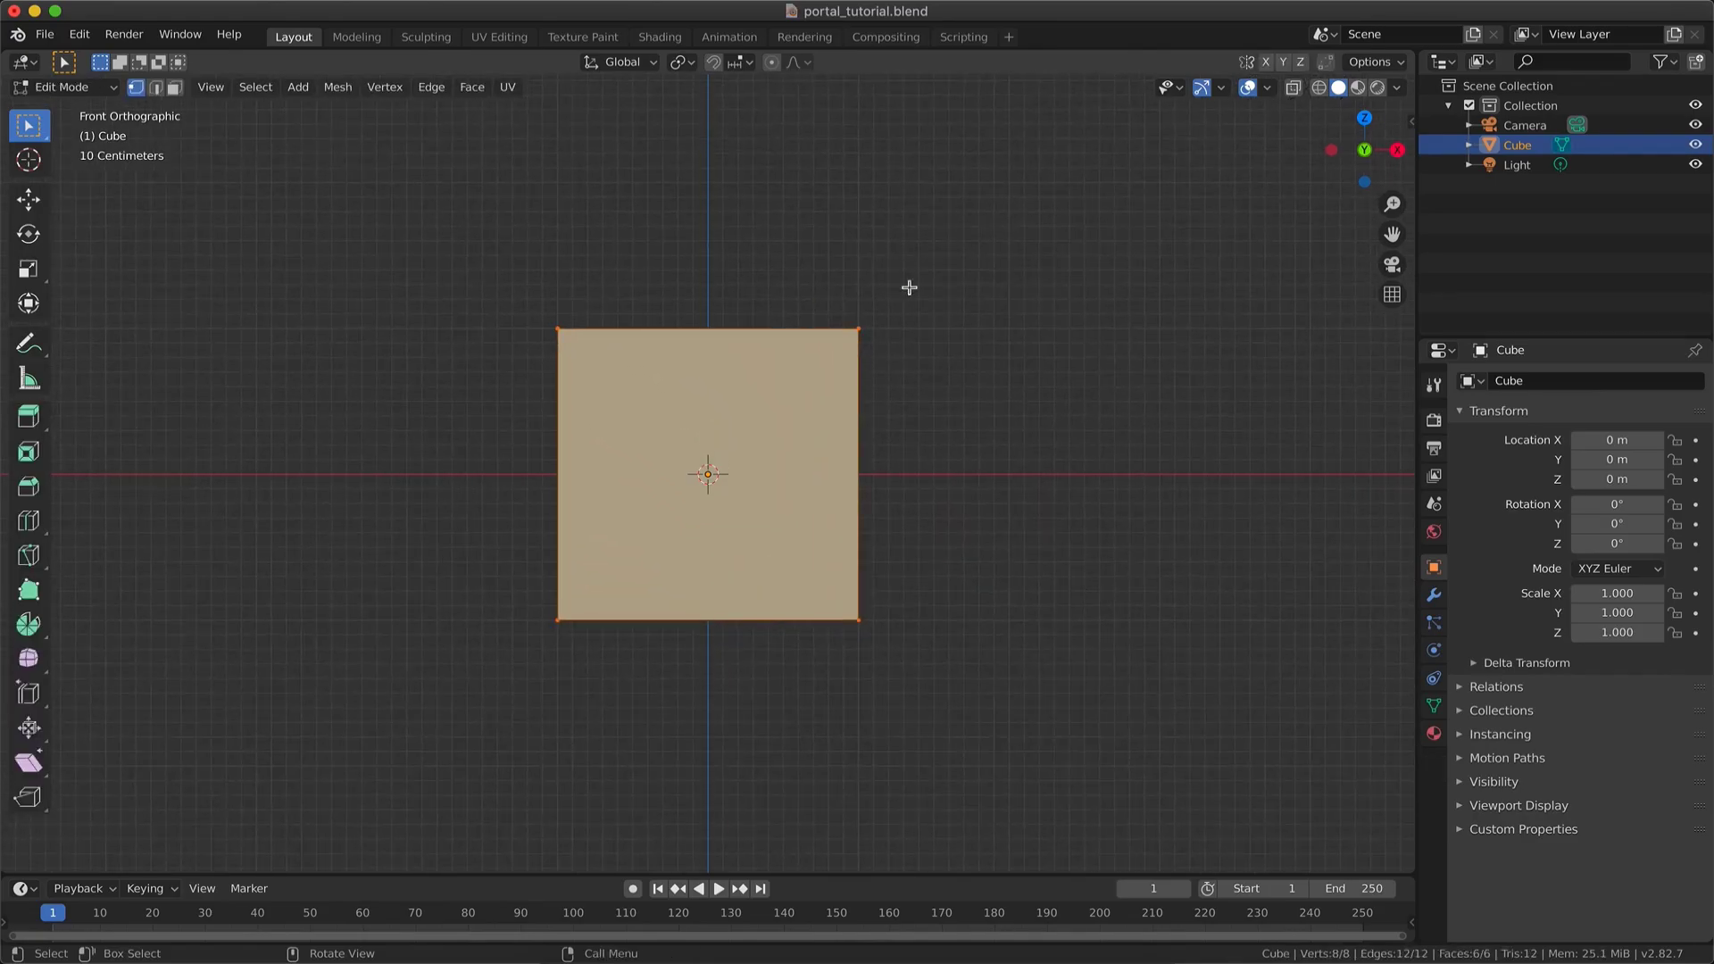
key(s)
key(z)
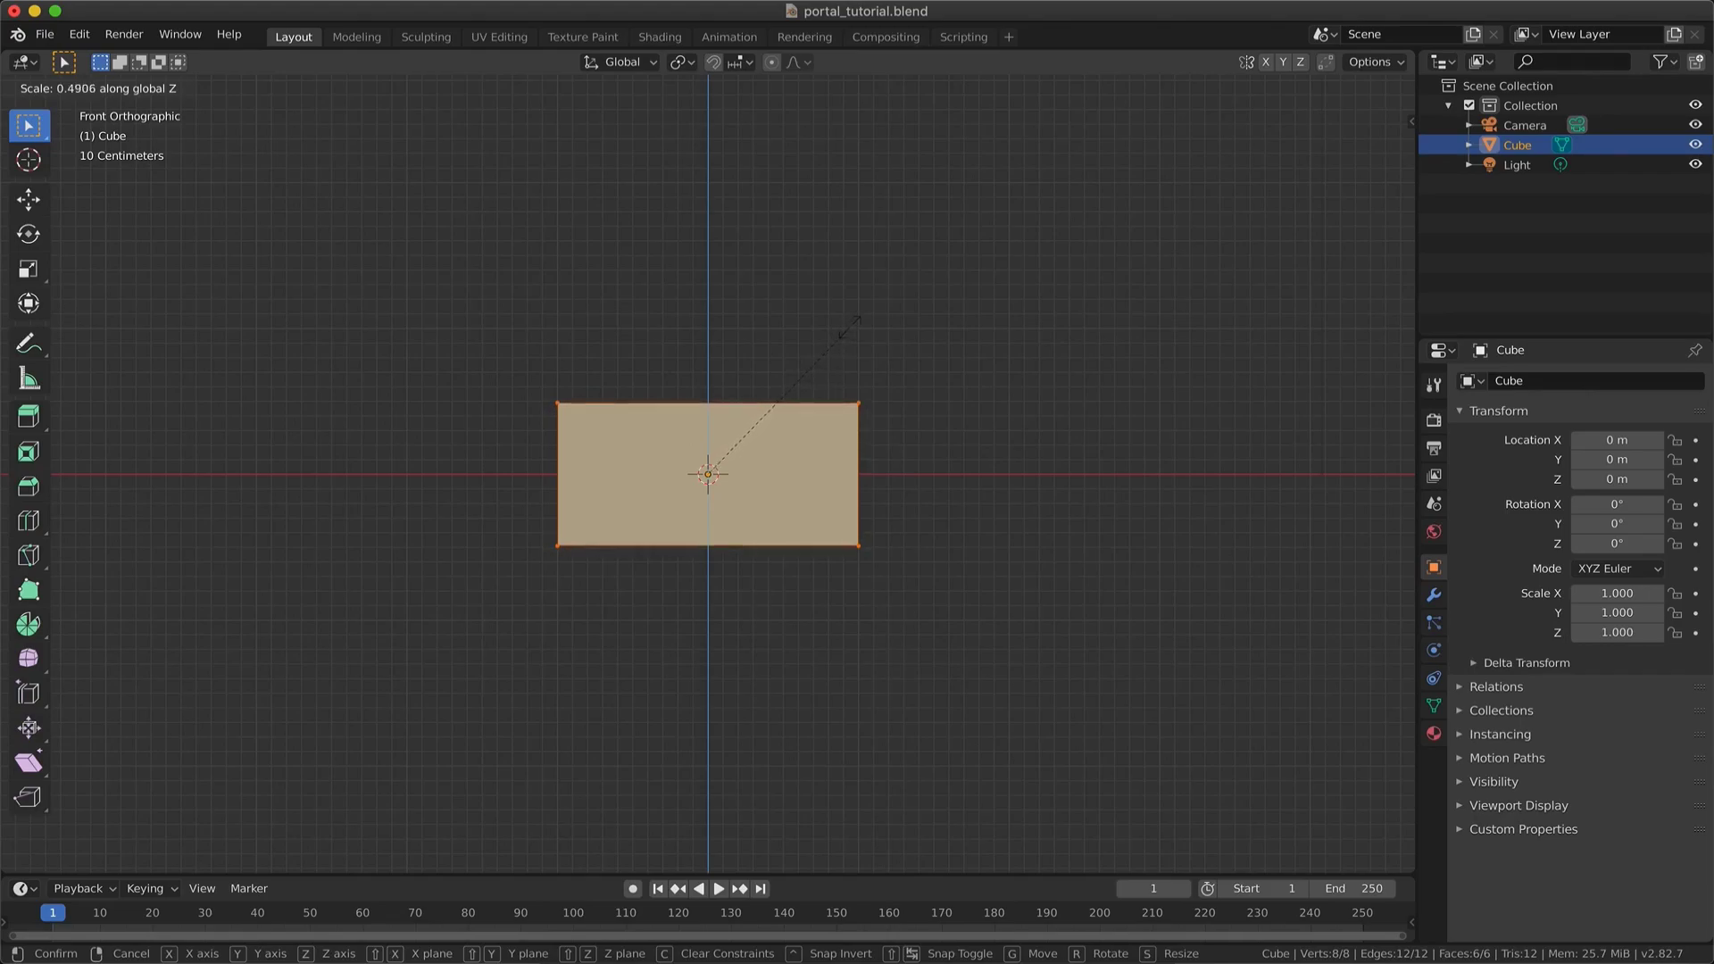
click(850, 328)
- Scale the whole mesh along Y to about 0.46 to make a narrow block
middle_drag(924, 509, 880, 512)
key(s)
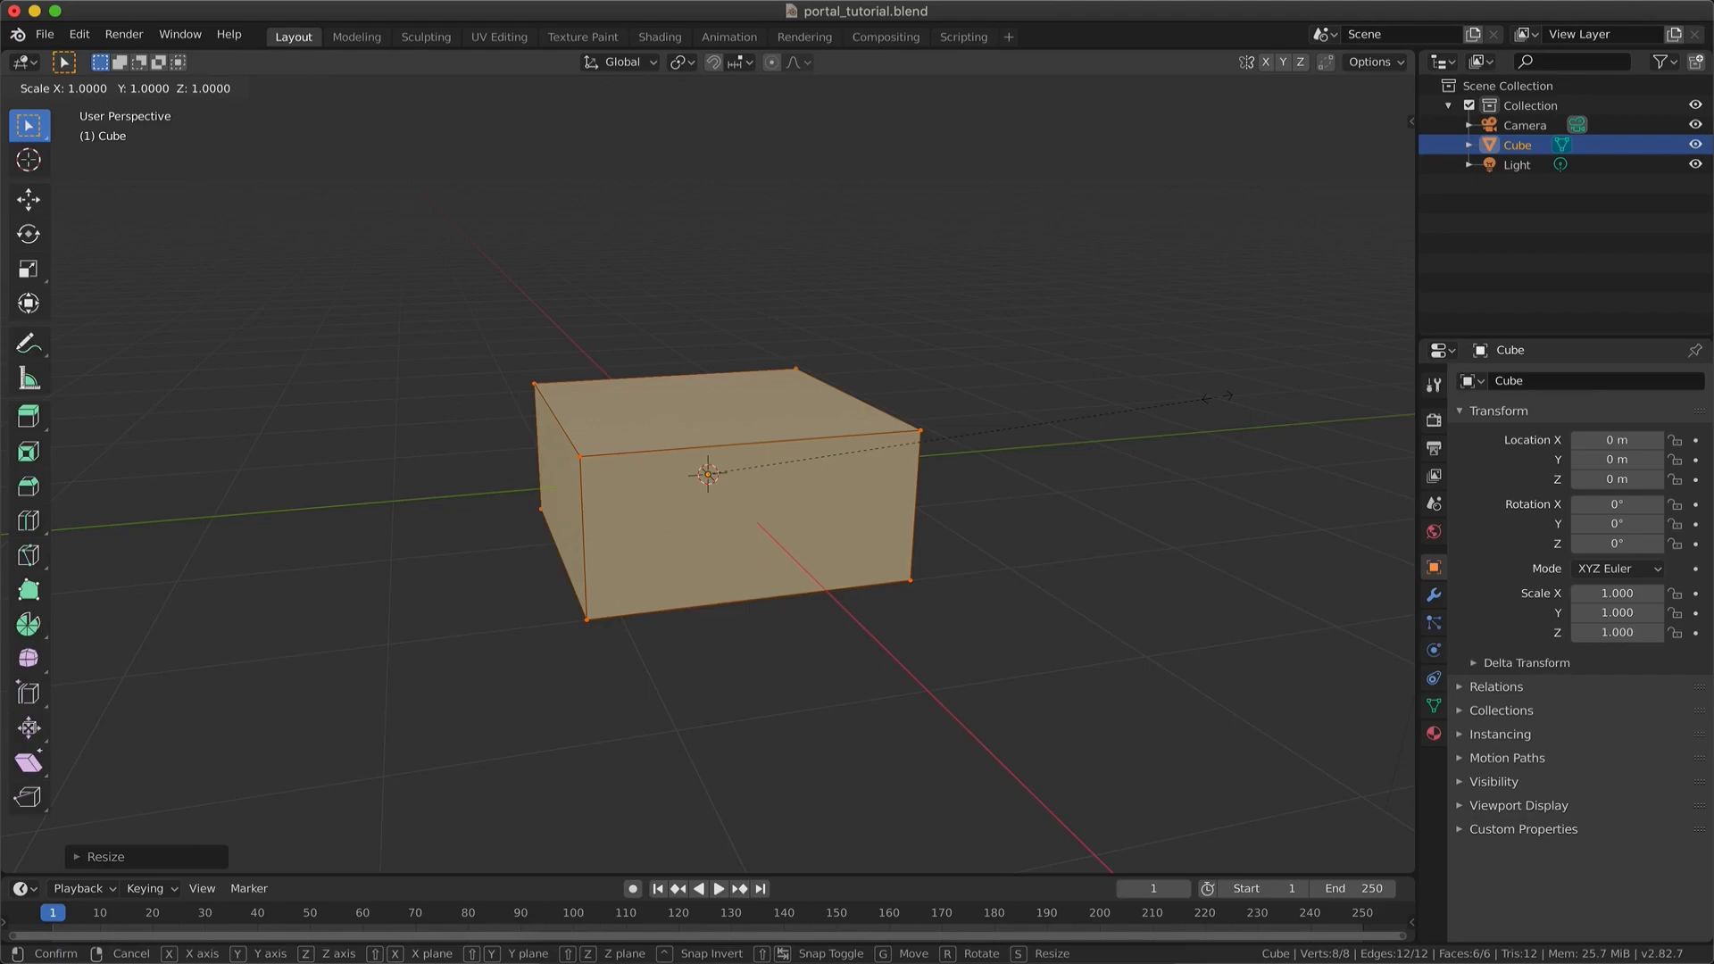
key(y)
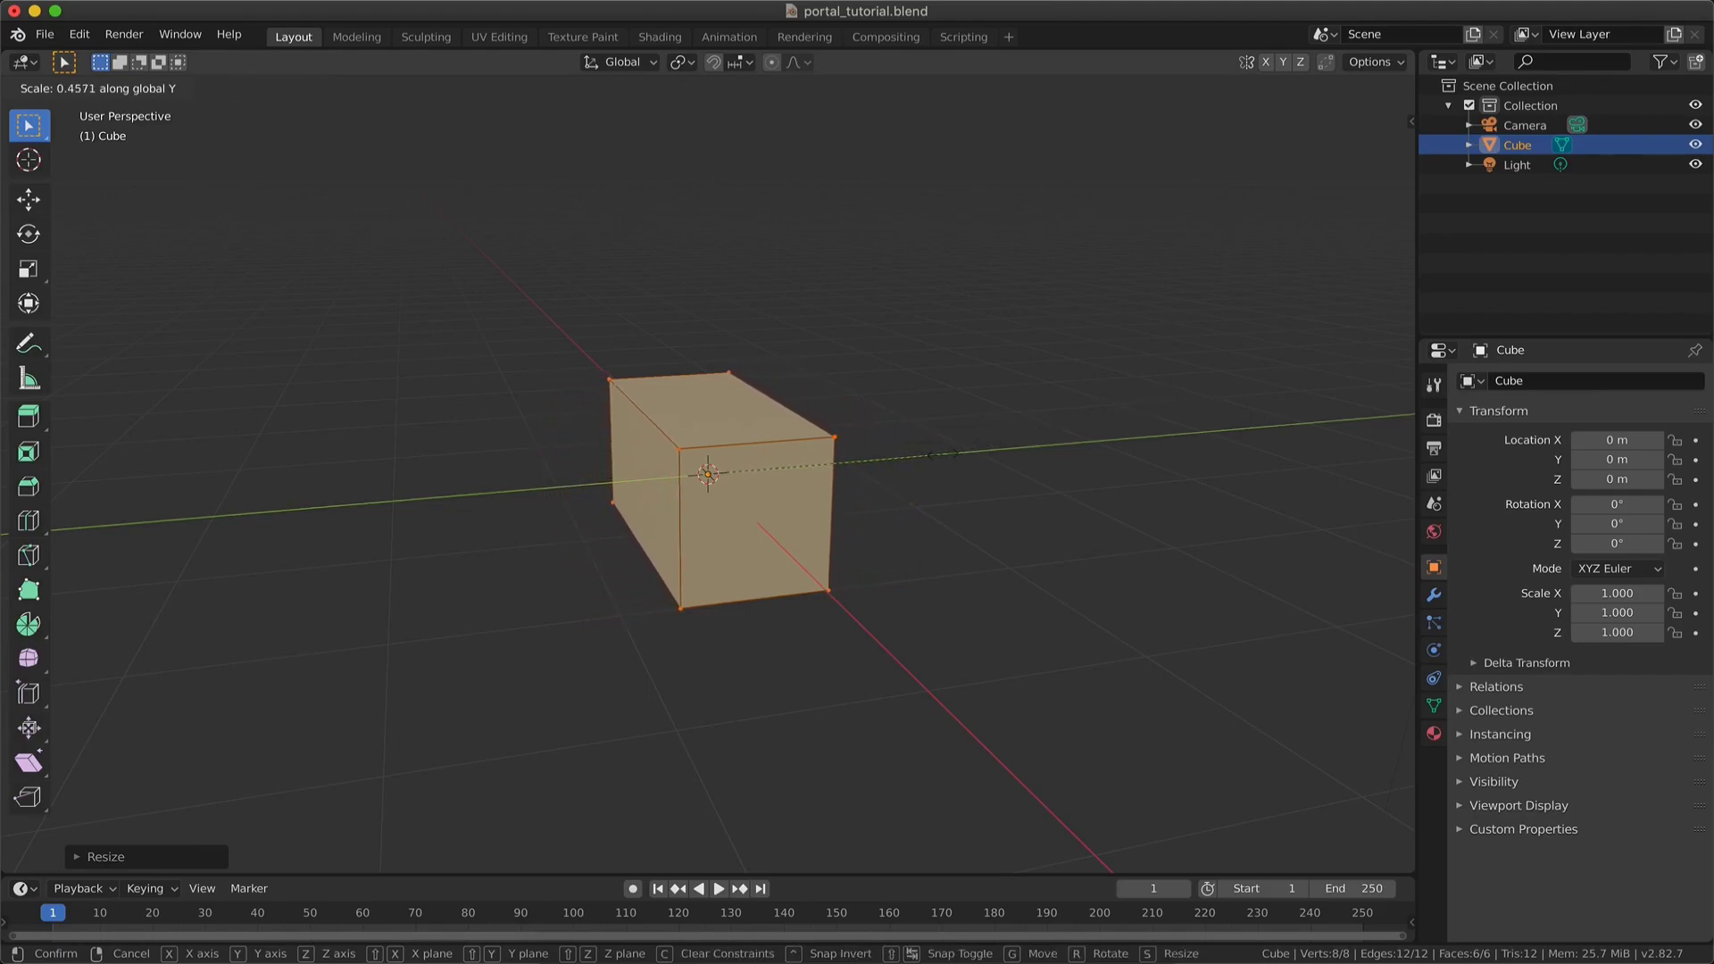
click(974, 450)
- Duplicate the block along X so the copy sits flush against its +X end
middle_drag(974, 449, 974, 450)
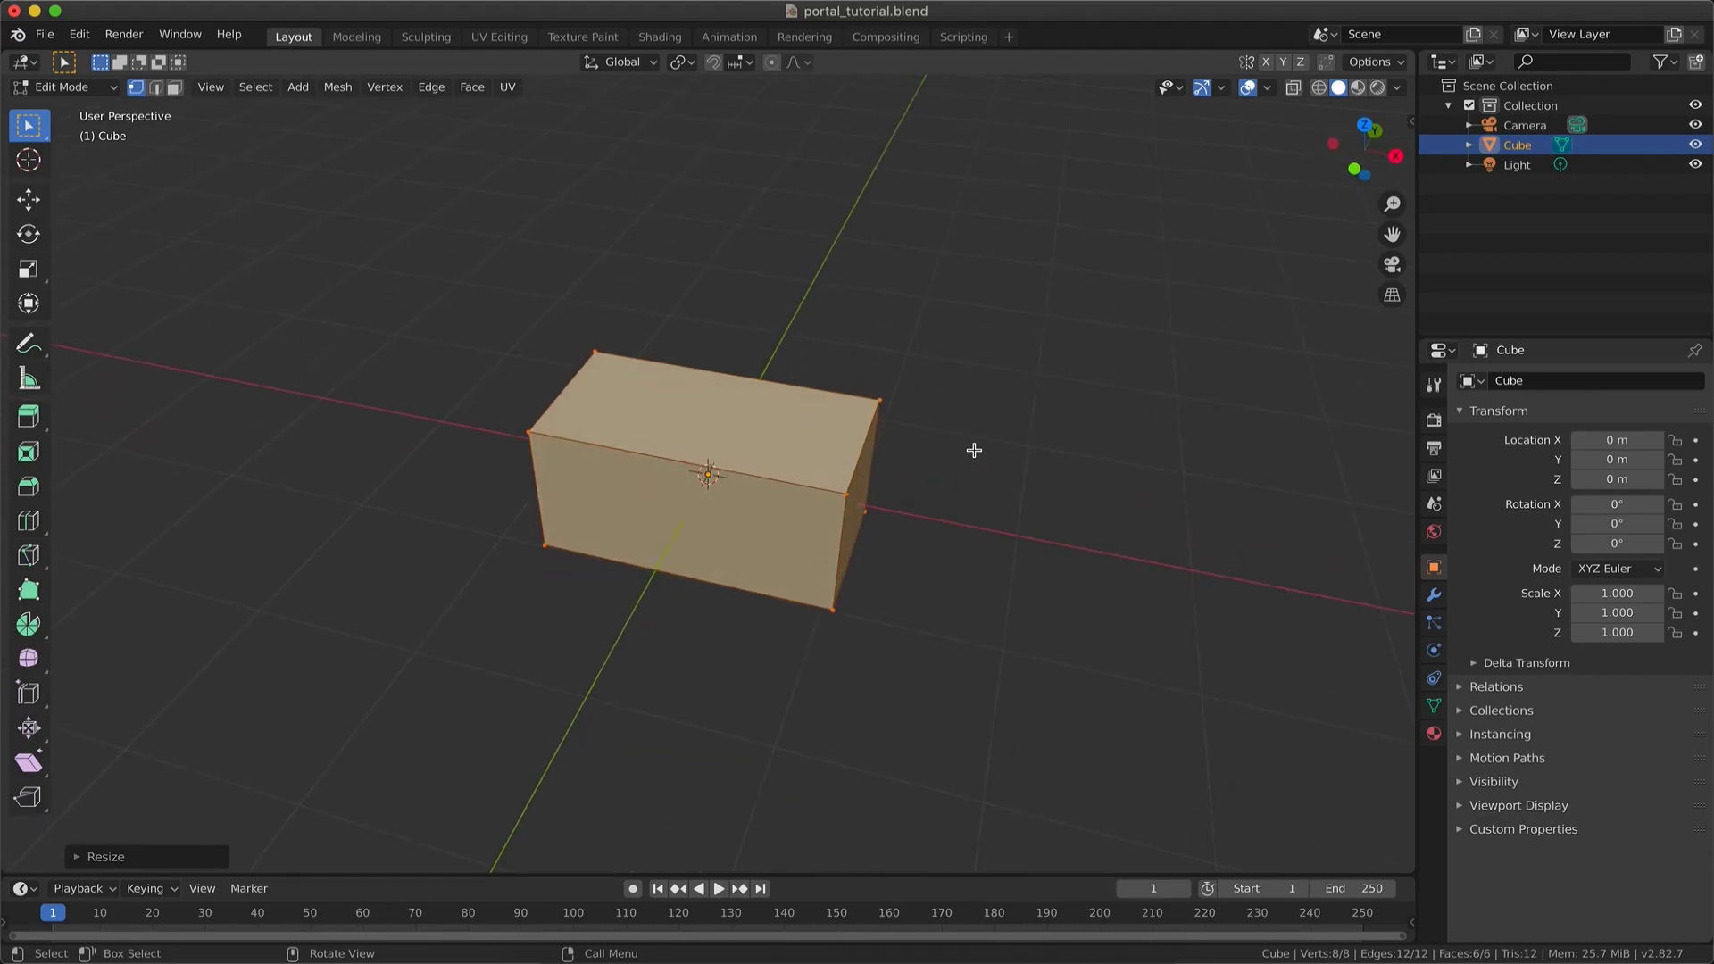
click(1356, 169)
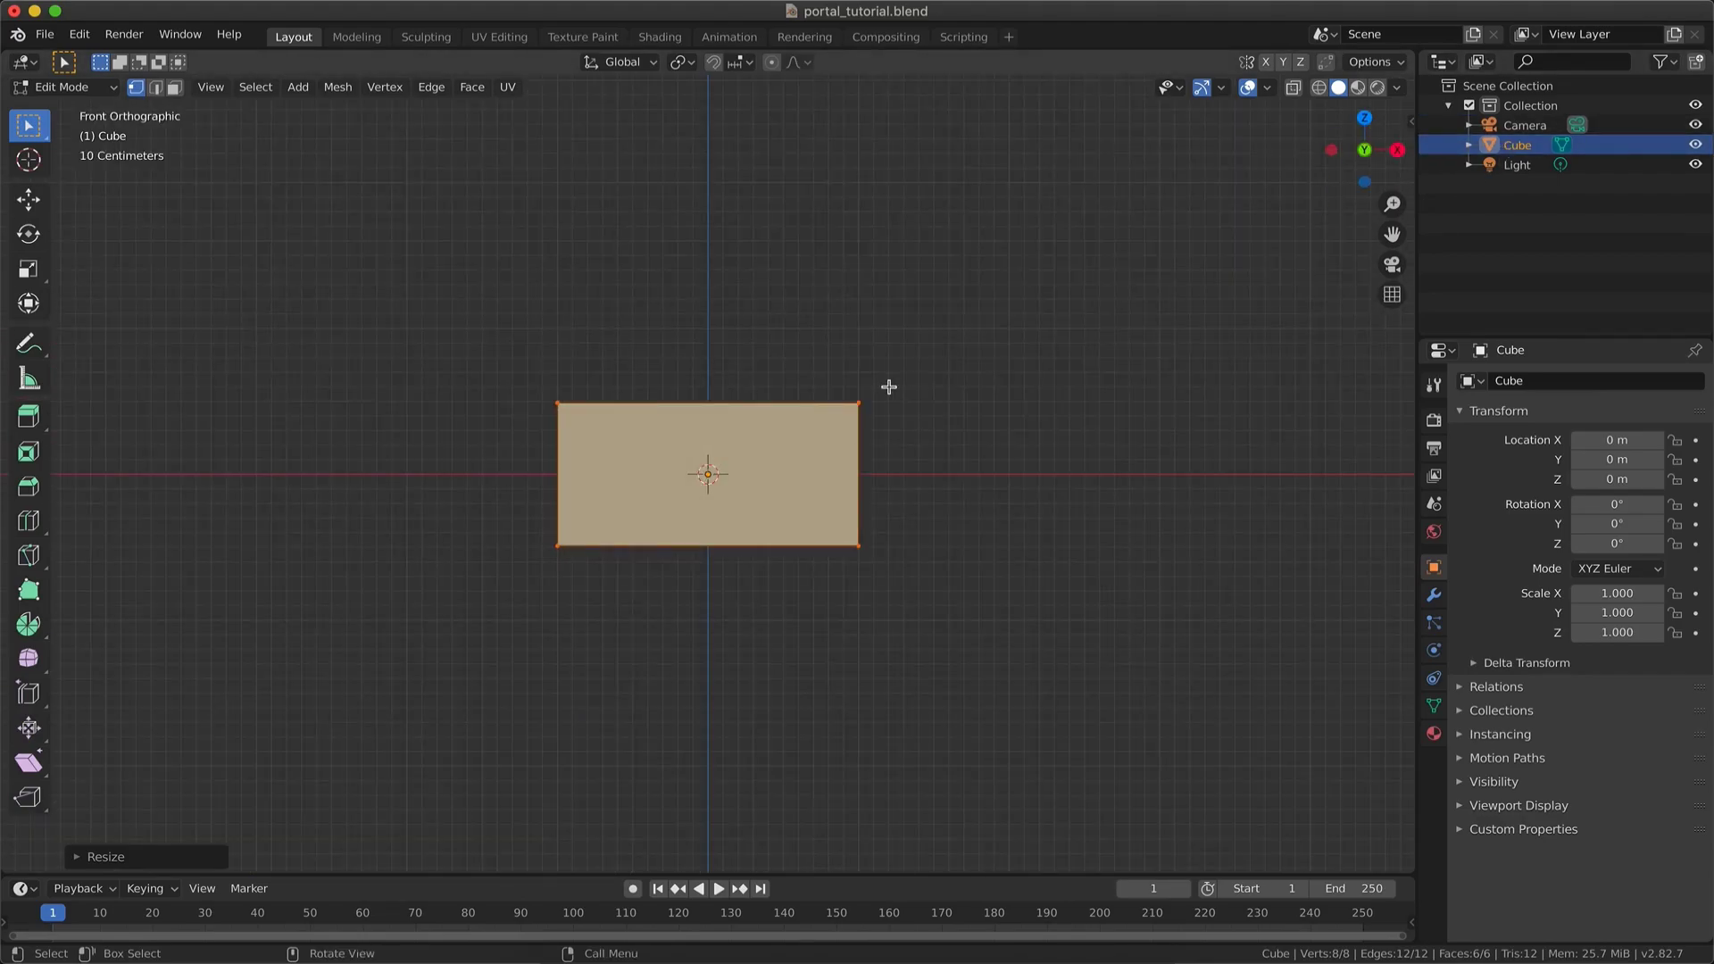
key(e)
key(x)
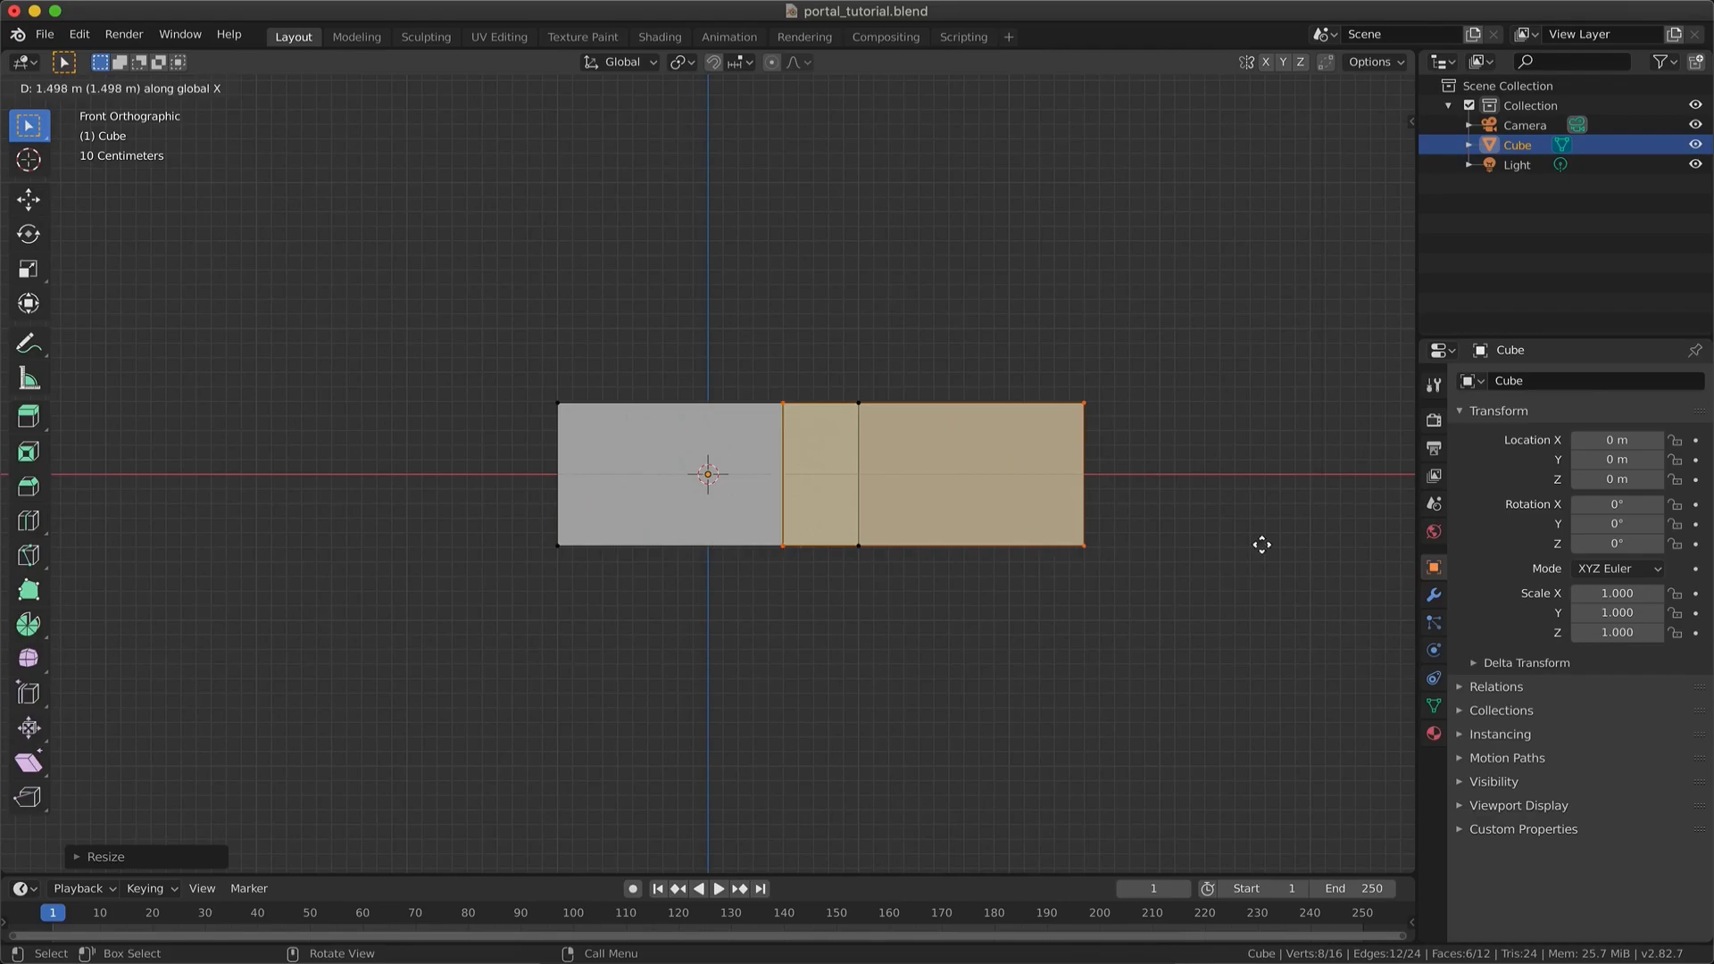
click(1322, 535)
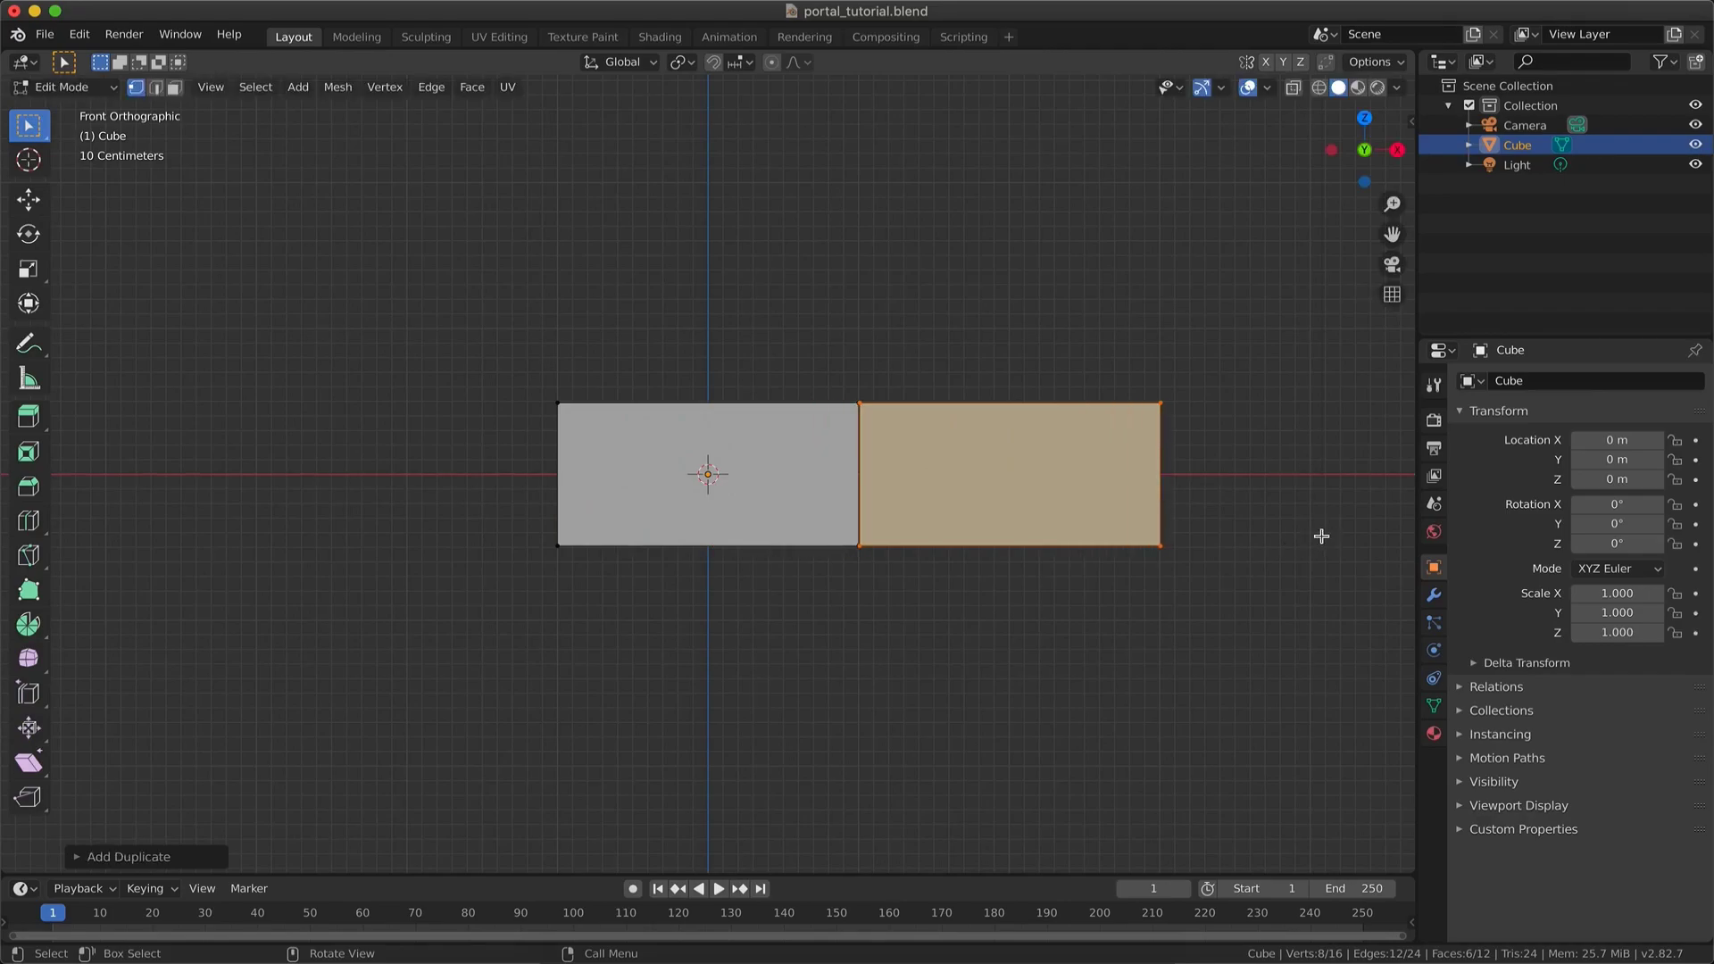
- Shorten the second block by moving its outer end vertices about 1.38 m inward along X
key(shift+z)
drag(1103, 596, 1268, 345)
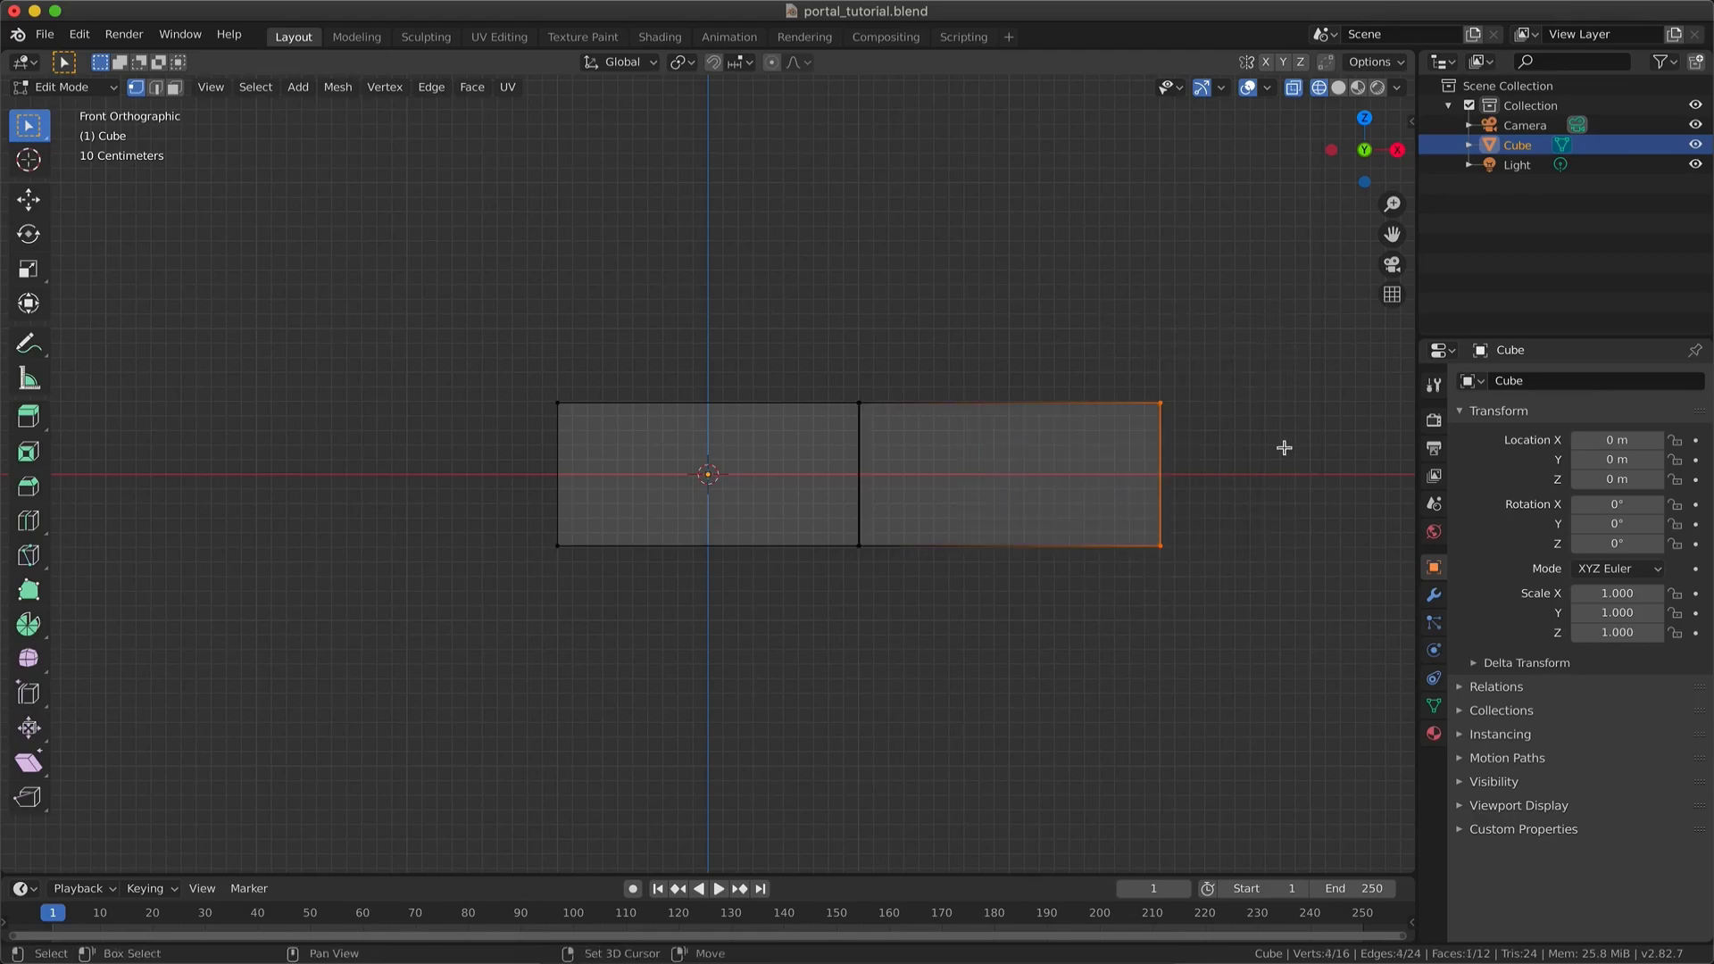
key(shift+z)
key(g)
key(x)
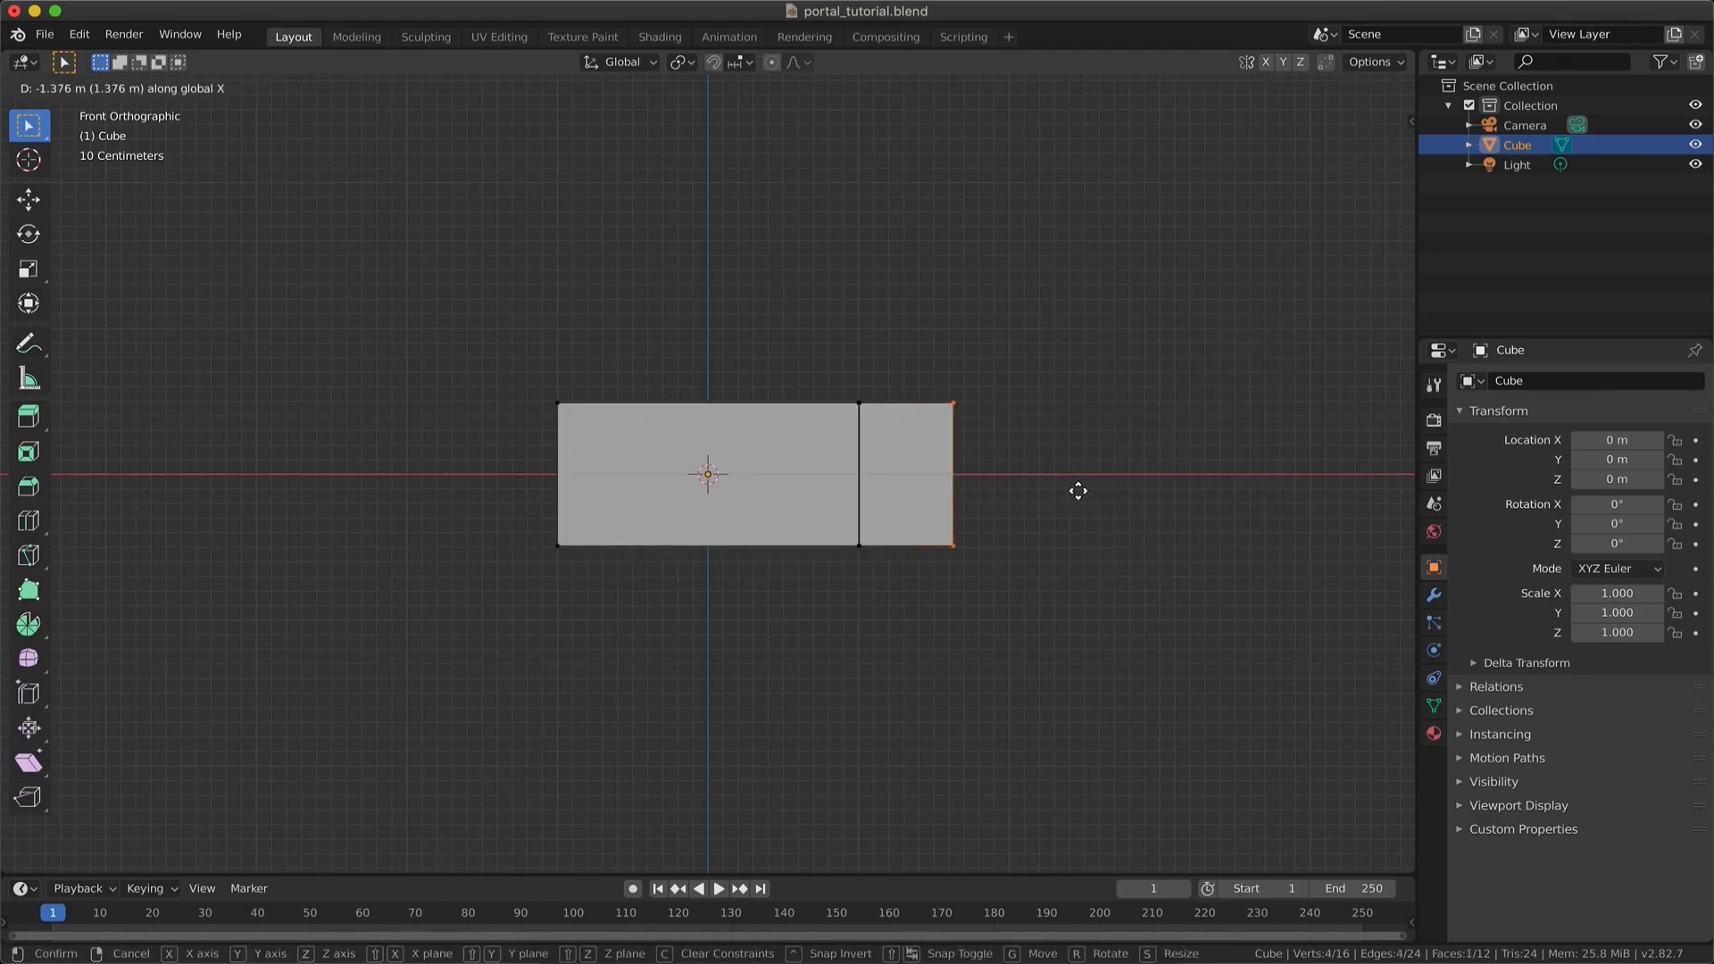
click(1077, 490)
- Duplicate the first block along X and place the copy beside the second block's outer end
key(l)
key(g)
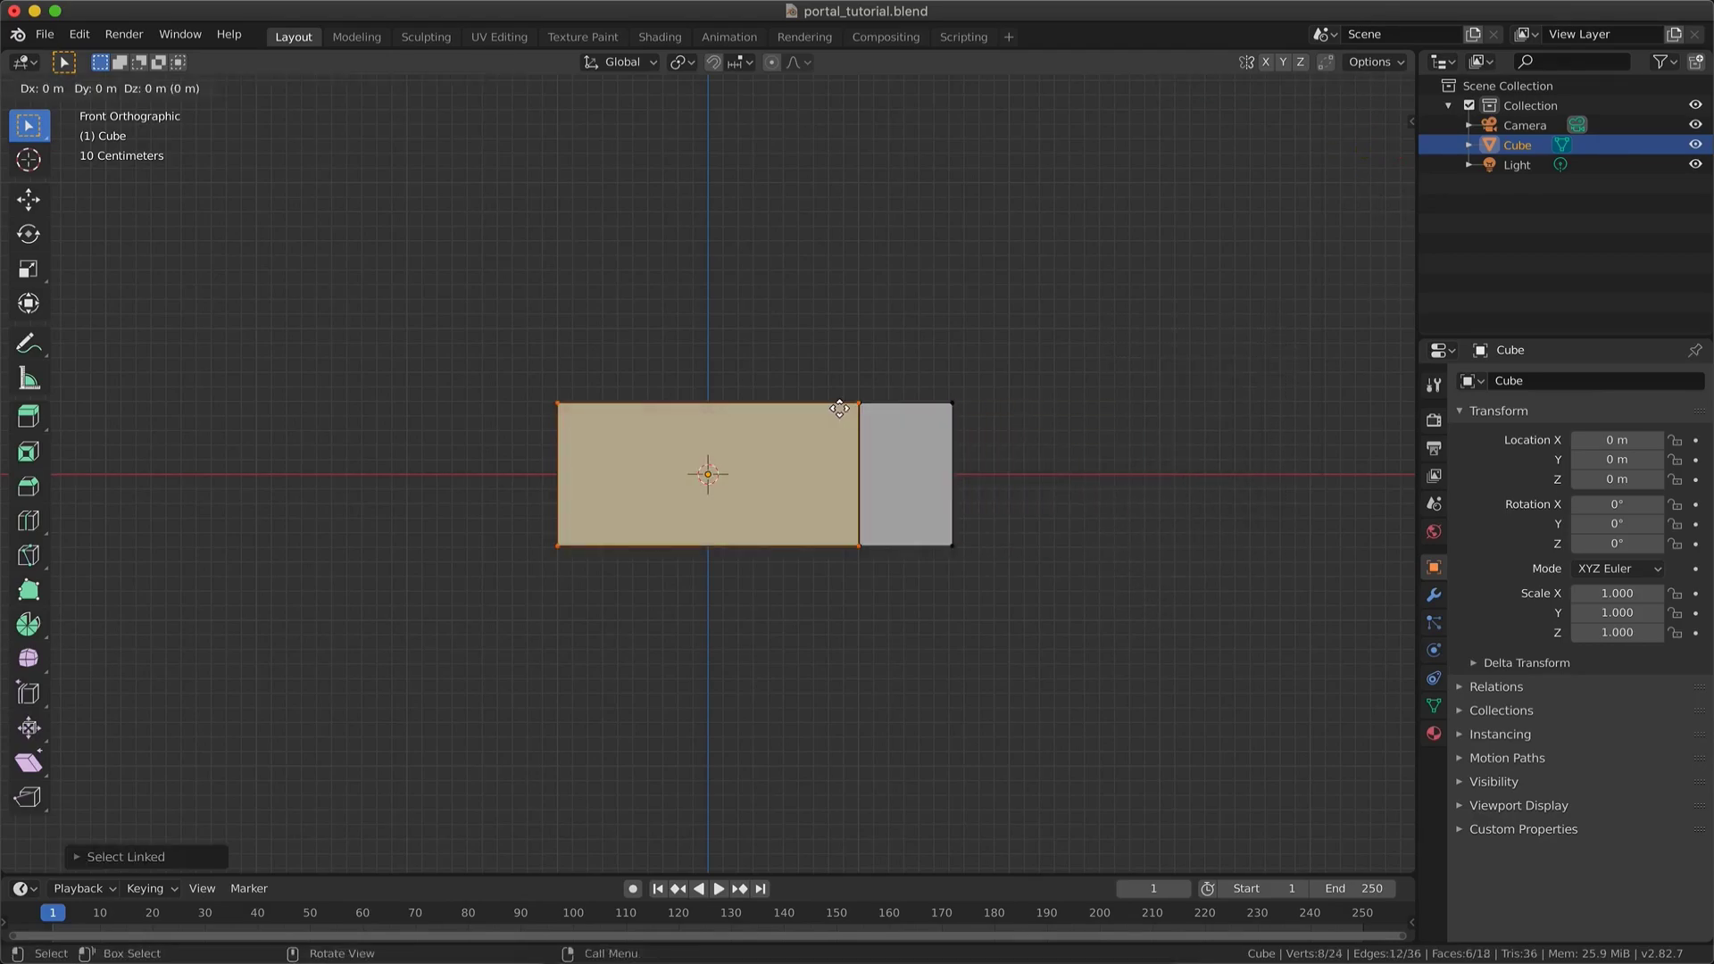
key(x)
click(1235, 386)
- Shorten the third block by moving its outer end vertices inward along X
key(shift+z)
drag(1209, 618, 1363, 313)
key(g)
key(x)
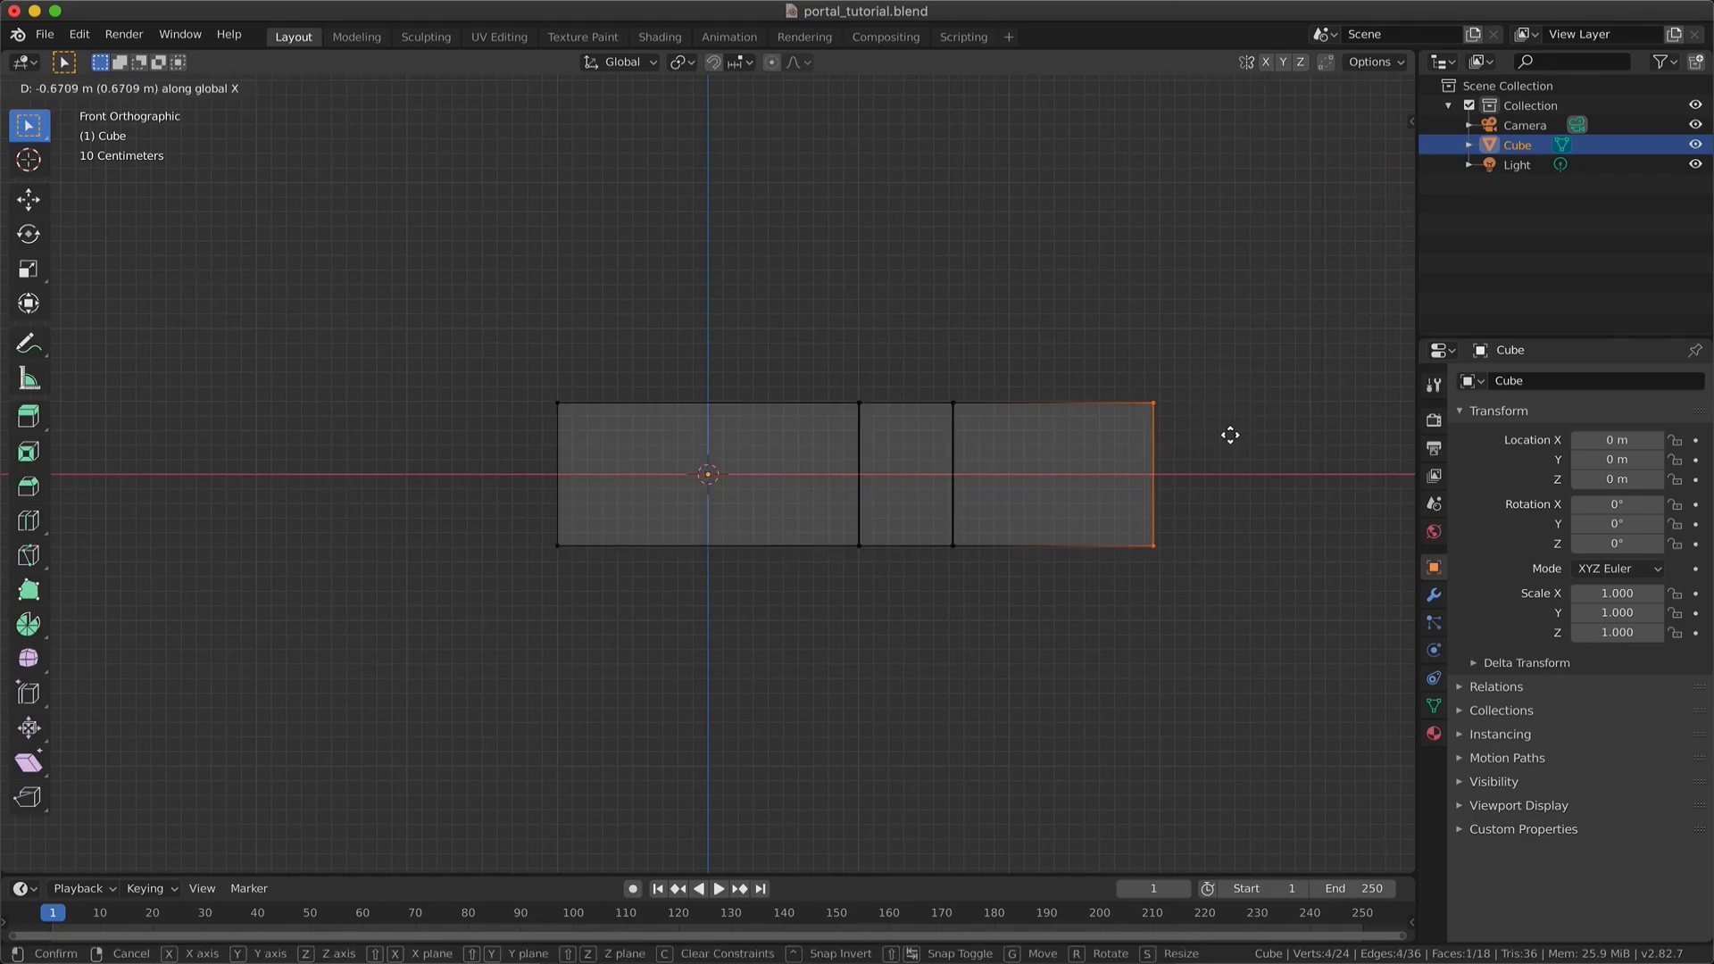
click(1228, 435)
key(g)
key(x)
click(1212, 437)
- Shorten the first block by shifting its end and the following blocks inward along X, and move the third block's outer end further in
drag(792, 612, 1202, 357)
key(g)
key(x)
click(1147, 476)
drag(1014, 646, 1169, 277)
key(g)
key(x)
click(1198, 456)
- Duplicate the third block about 1.03 m along X as a fourth block and lengthen it by moving its outer end outward
key(shift+d)
key(x)
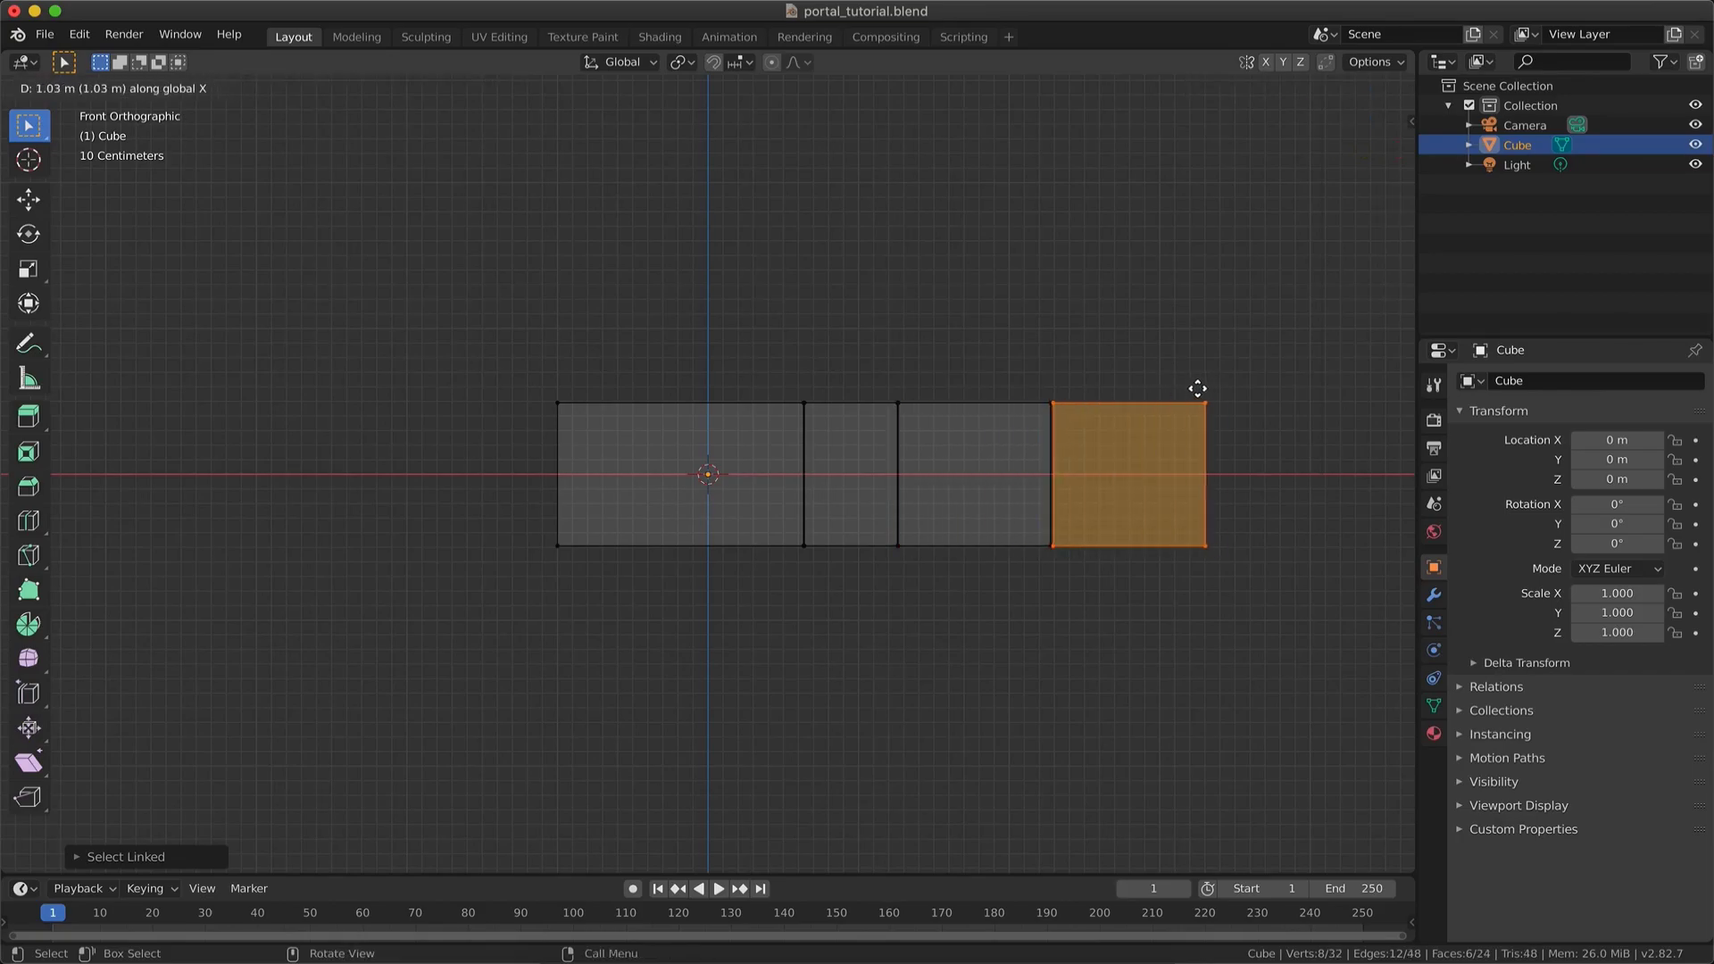
click(1196, 473)
shift+middle_drag(1196, 472, 1077, 461)
drag(1035, 587, 1174, 362)
key(g)
key(x)
click(1187, 470)
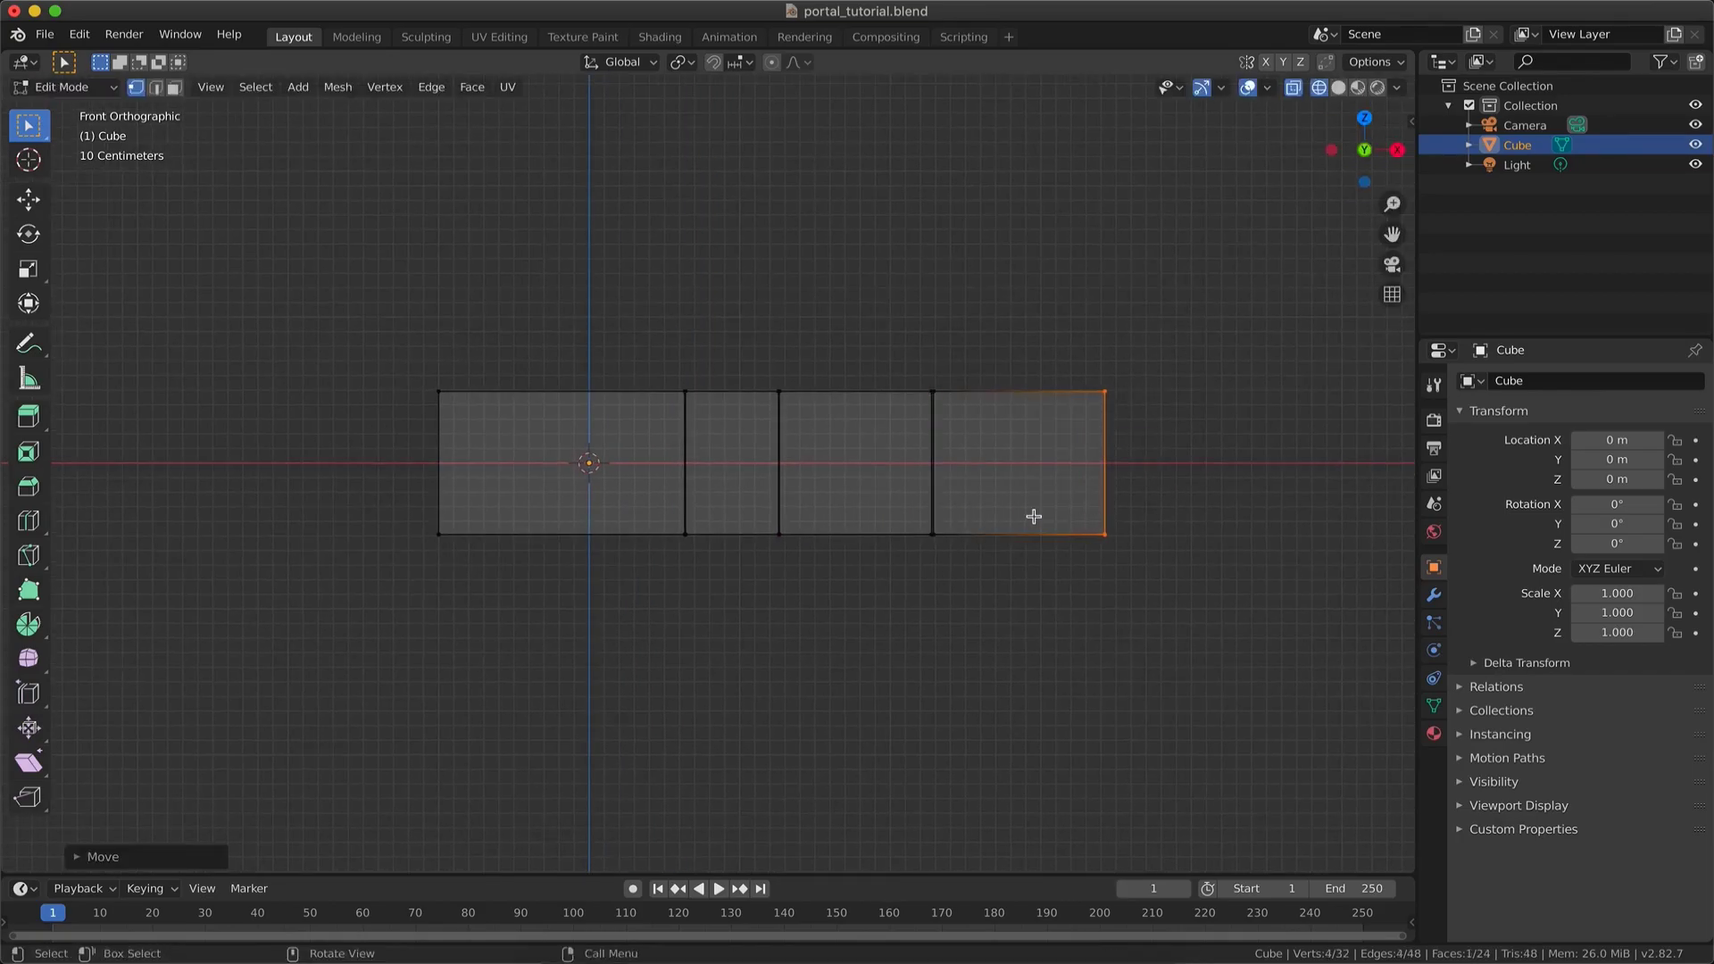
- Move the seam between the third and fourth blocks and the fourth block's outer end inward along X
drag(903, 586, 986, 366)
key(g)
key(x)
click(977, 477)
drag(1044, 586, 1207, 375)
key(g)
key(x)
click(1182, 454)
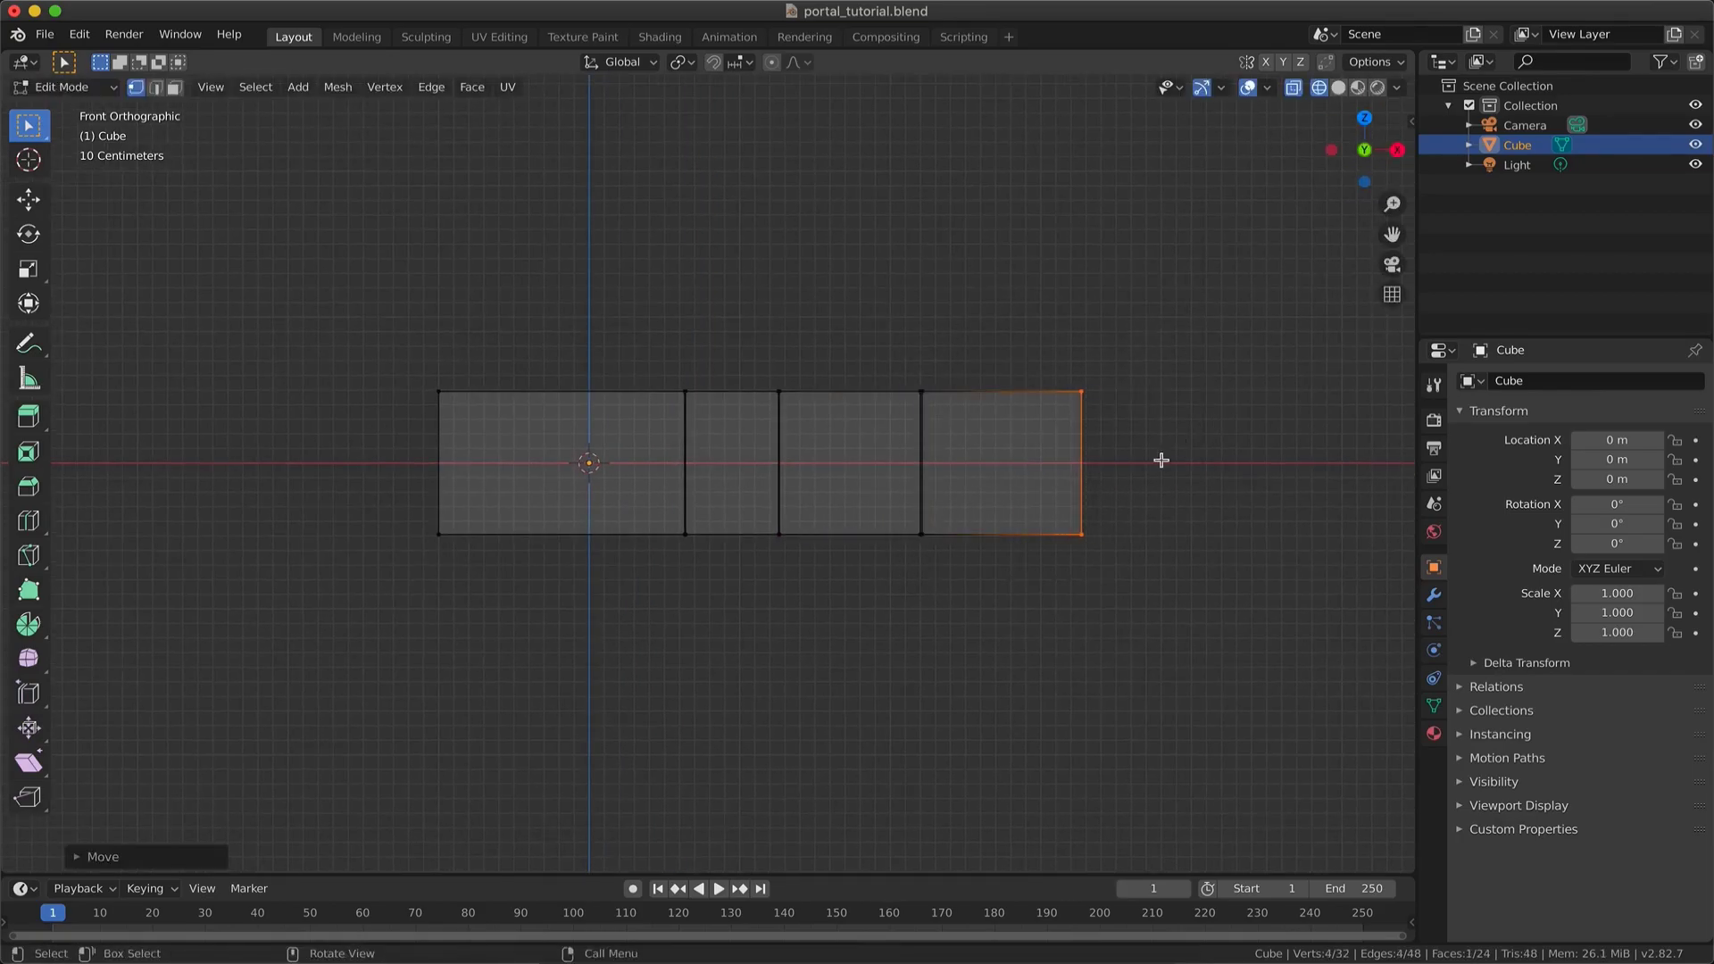
- Shorten the first block by shifting its end together with the other blocks along X, and return to solid shading with nothing selected
drag(658, 706, 1288, 199)
key(g)
key(x)
click(1210, 428)
key(Tab)
key(Tab)
middle_drag(708, 642, 1098, 367)
key(a)
key(alt+a)
key(shift+z)
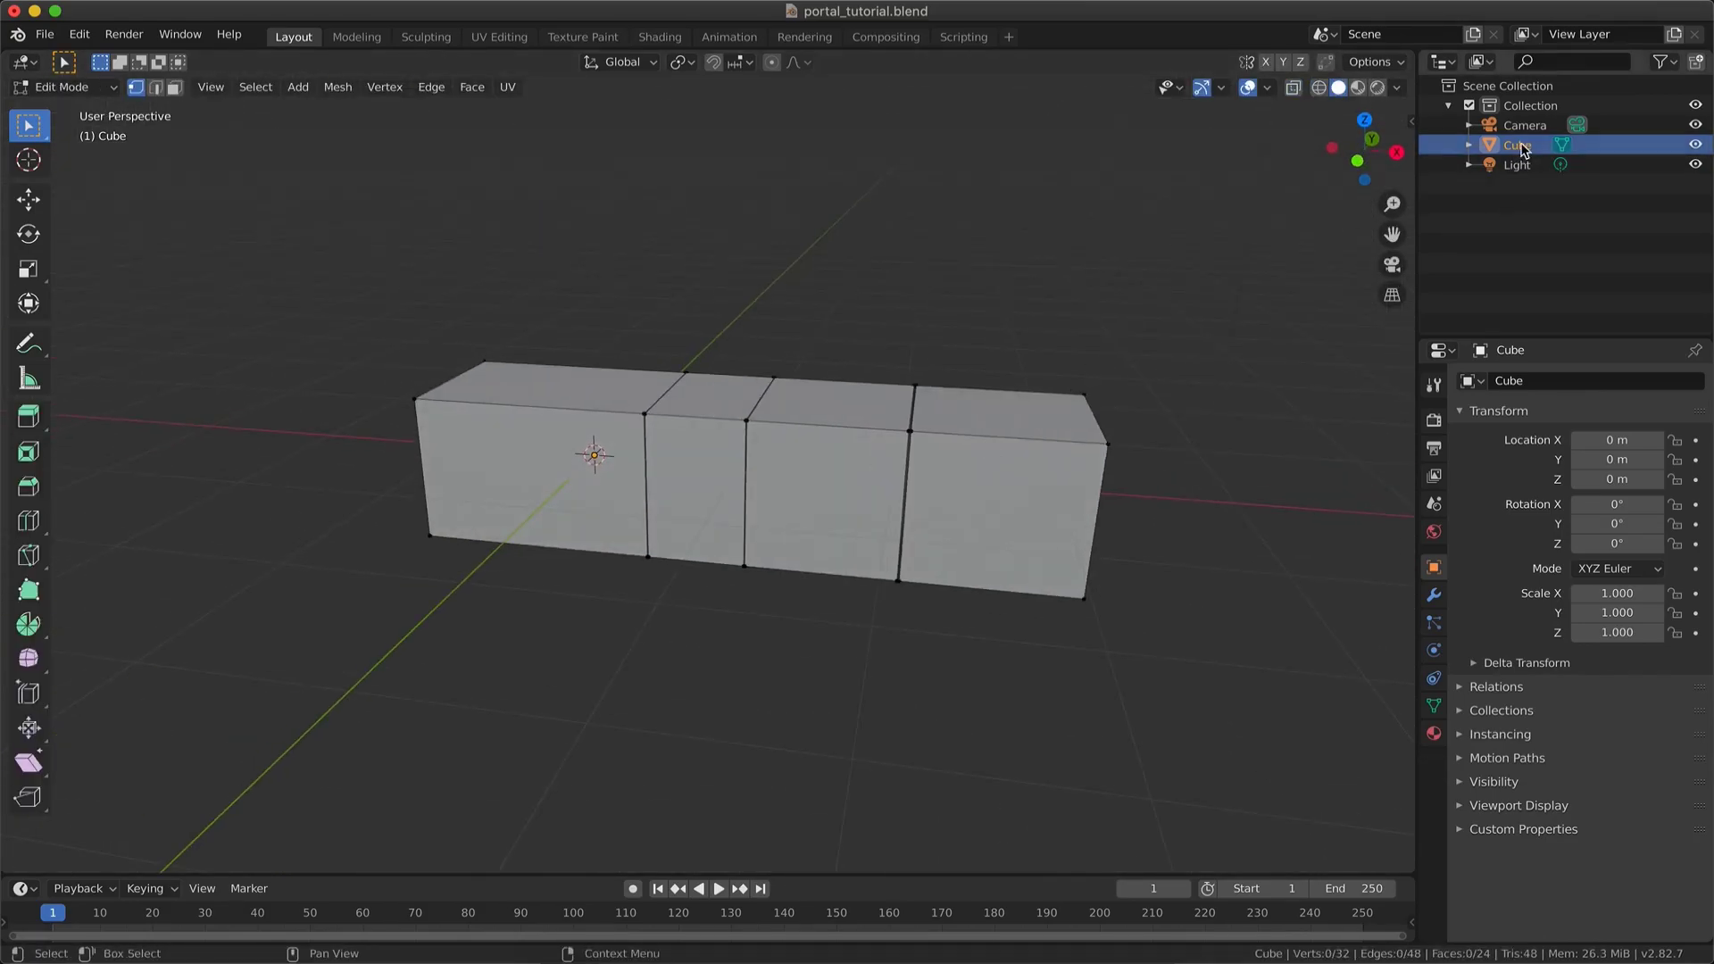
- Rename the Cube object as Rocks and leave Edit Mode
double_click(1518, 145)
text(bocks)
key(Return)
key(Tab)
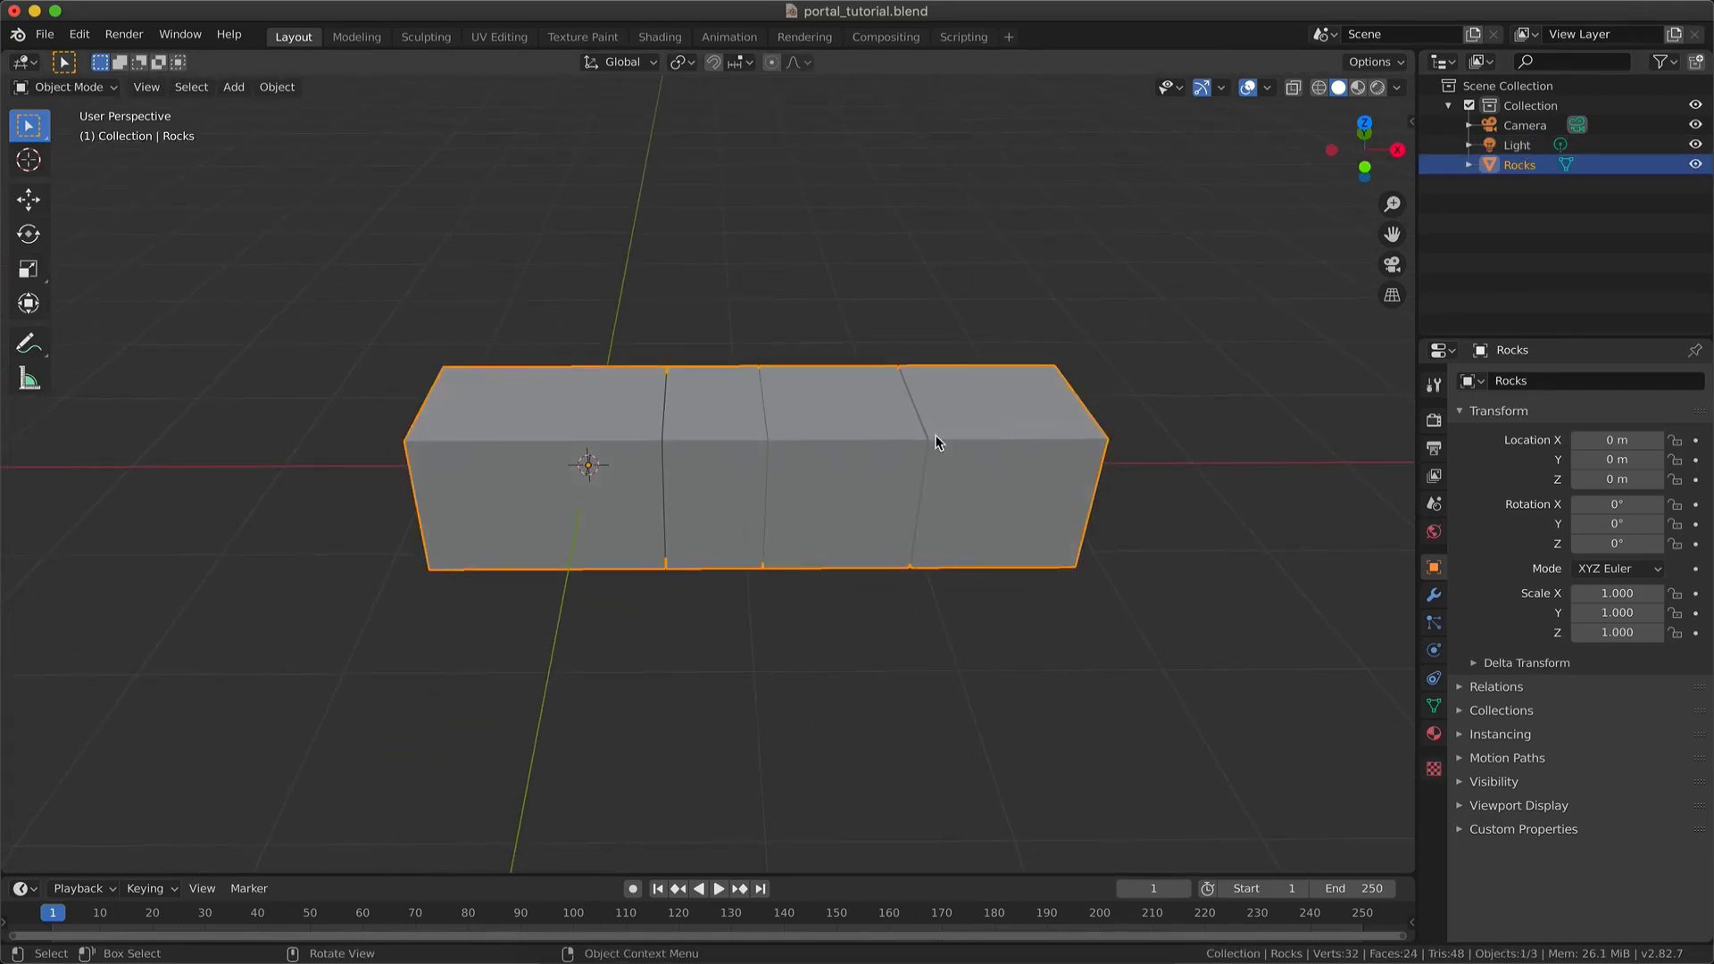
- Duplicate the narrow second block in Edit Mode and place the copy along X at the far end of the row
middle_drag(937, 440, 991, 429)
key(Tab)
key(a)
key(a)
key(a)
key(l)
key(a)
key(a)
key(l)
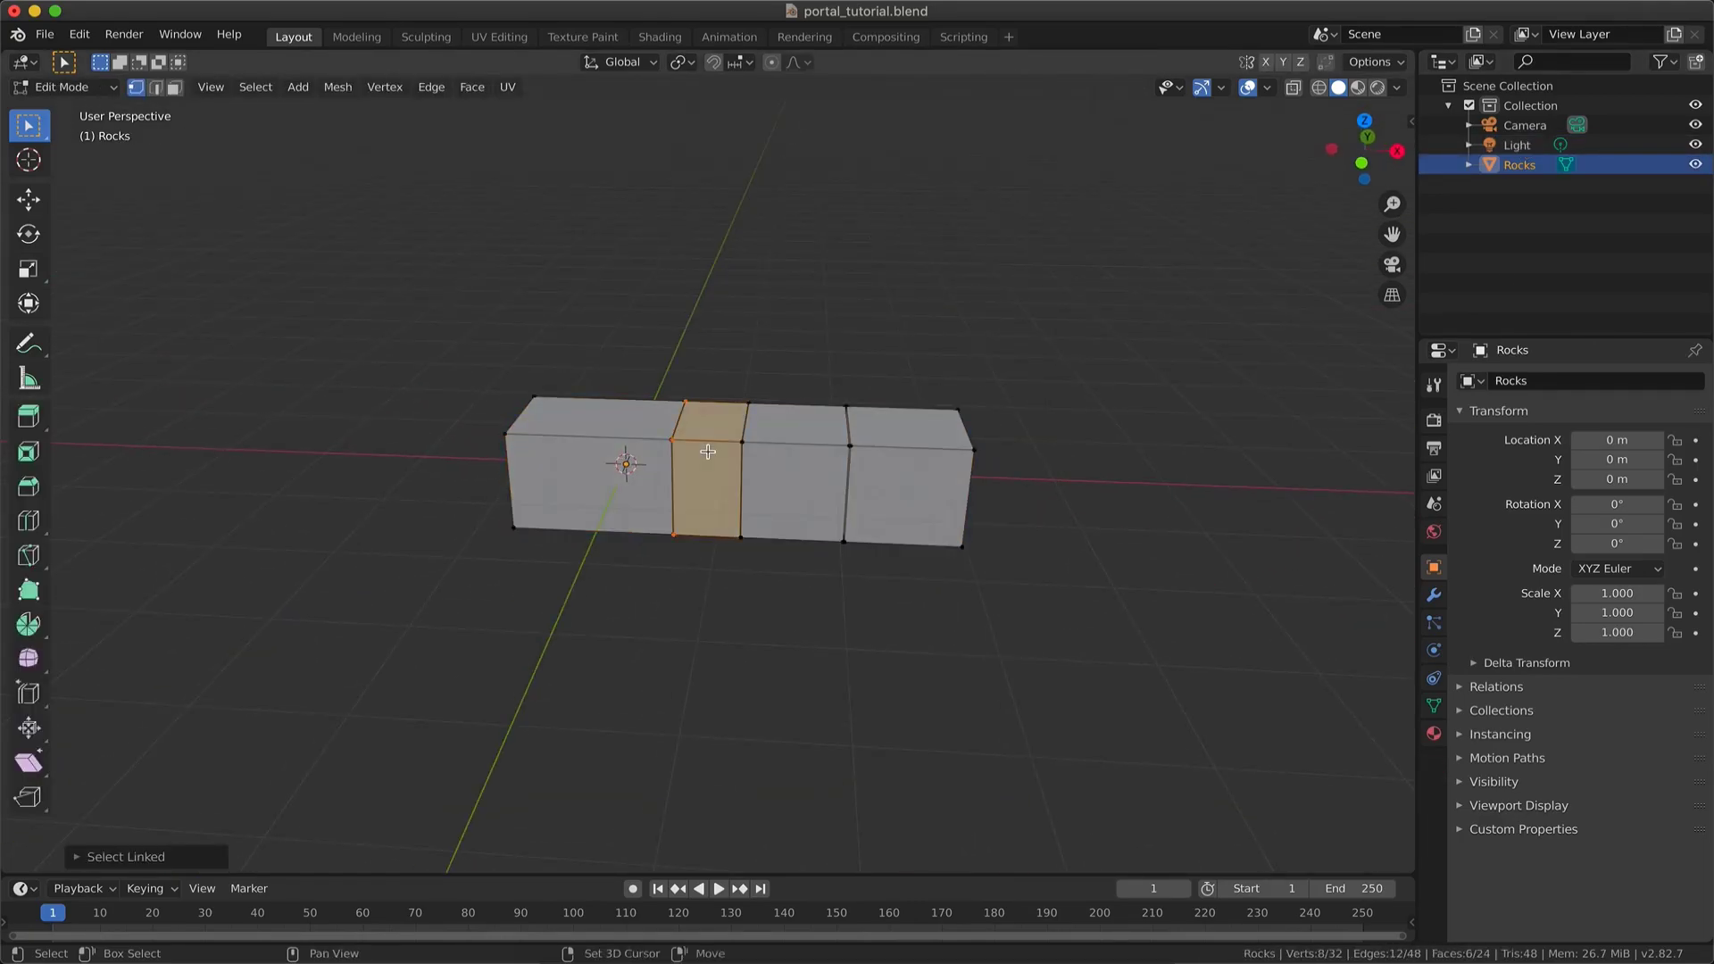
key(shift+d)
key(x)
click(994, 462)
- Move the new fifth block along X in front view until it sits flush against the fourth block
click(1357, 164)
scroll(798, 469, up, 7)
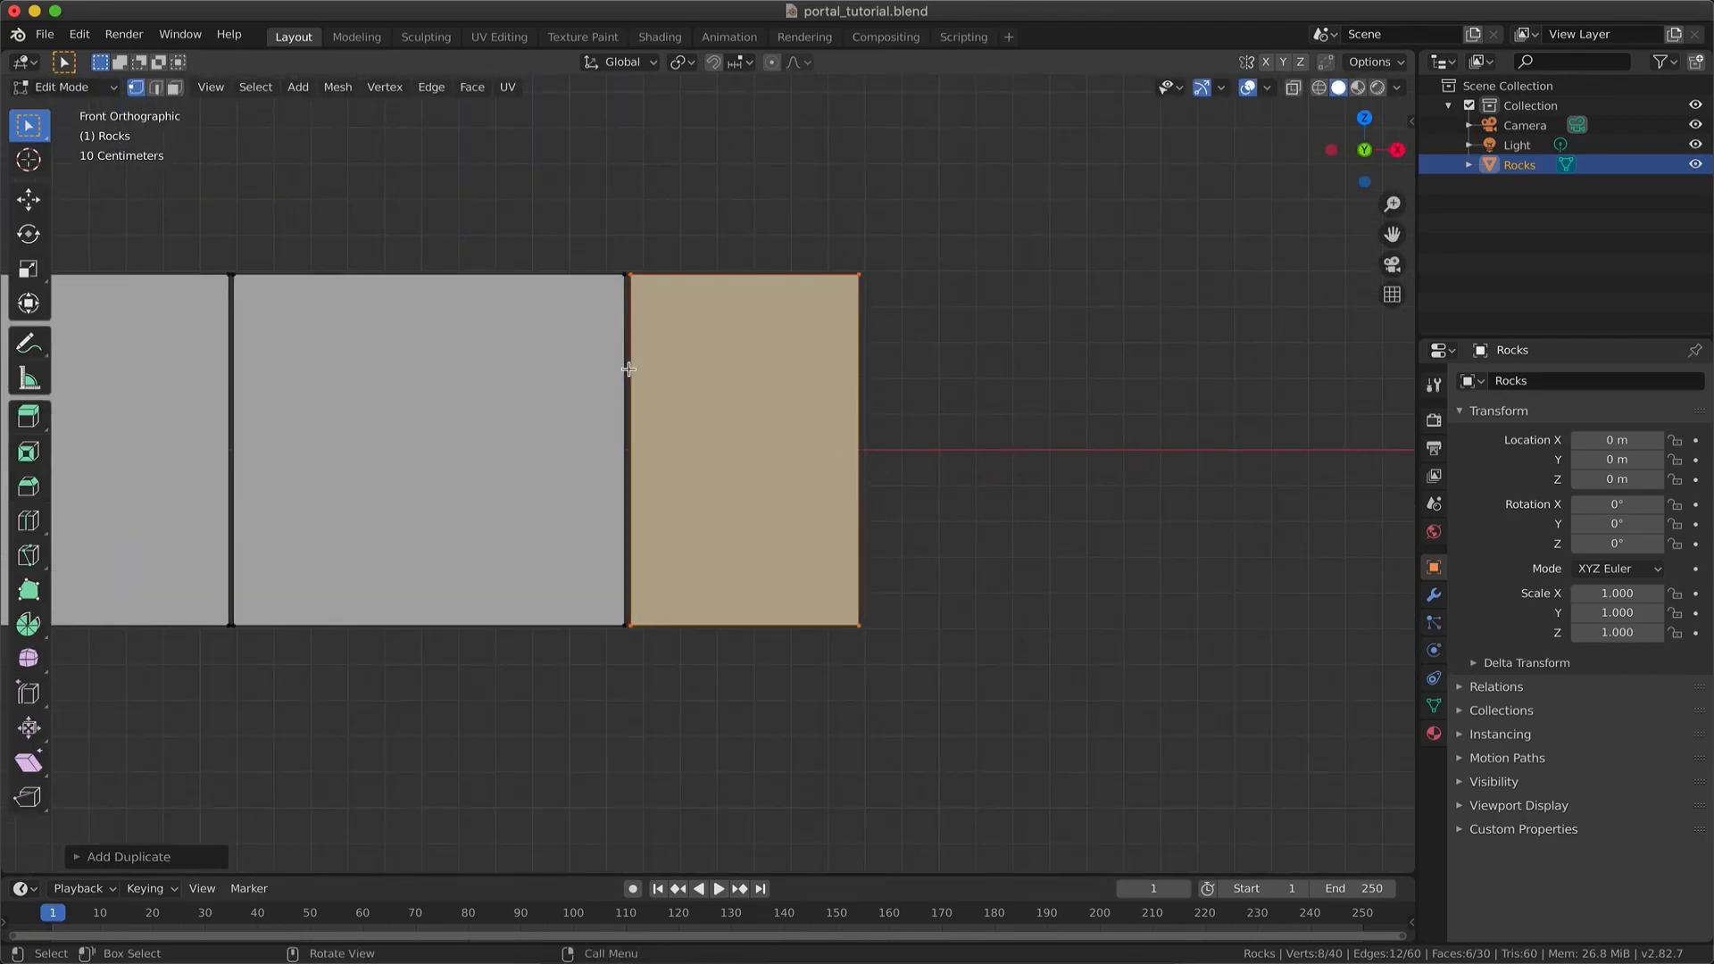
key(g)
key(x)
click(939, 440)
- Move the fourth and fifth blocks together along X to close the gap beside the third block
click(435, 296)
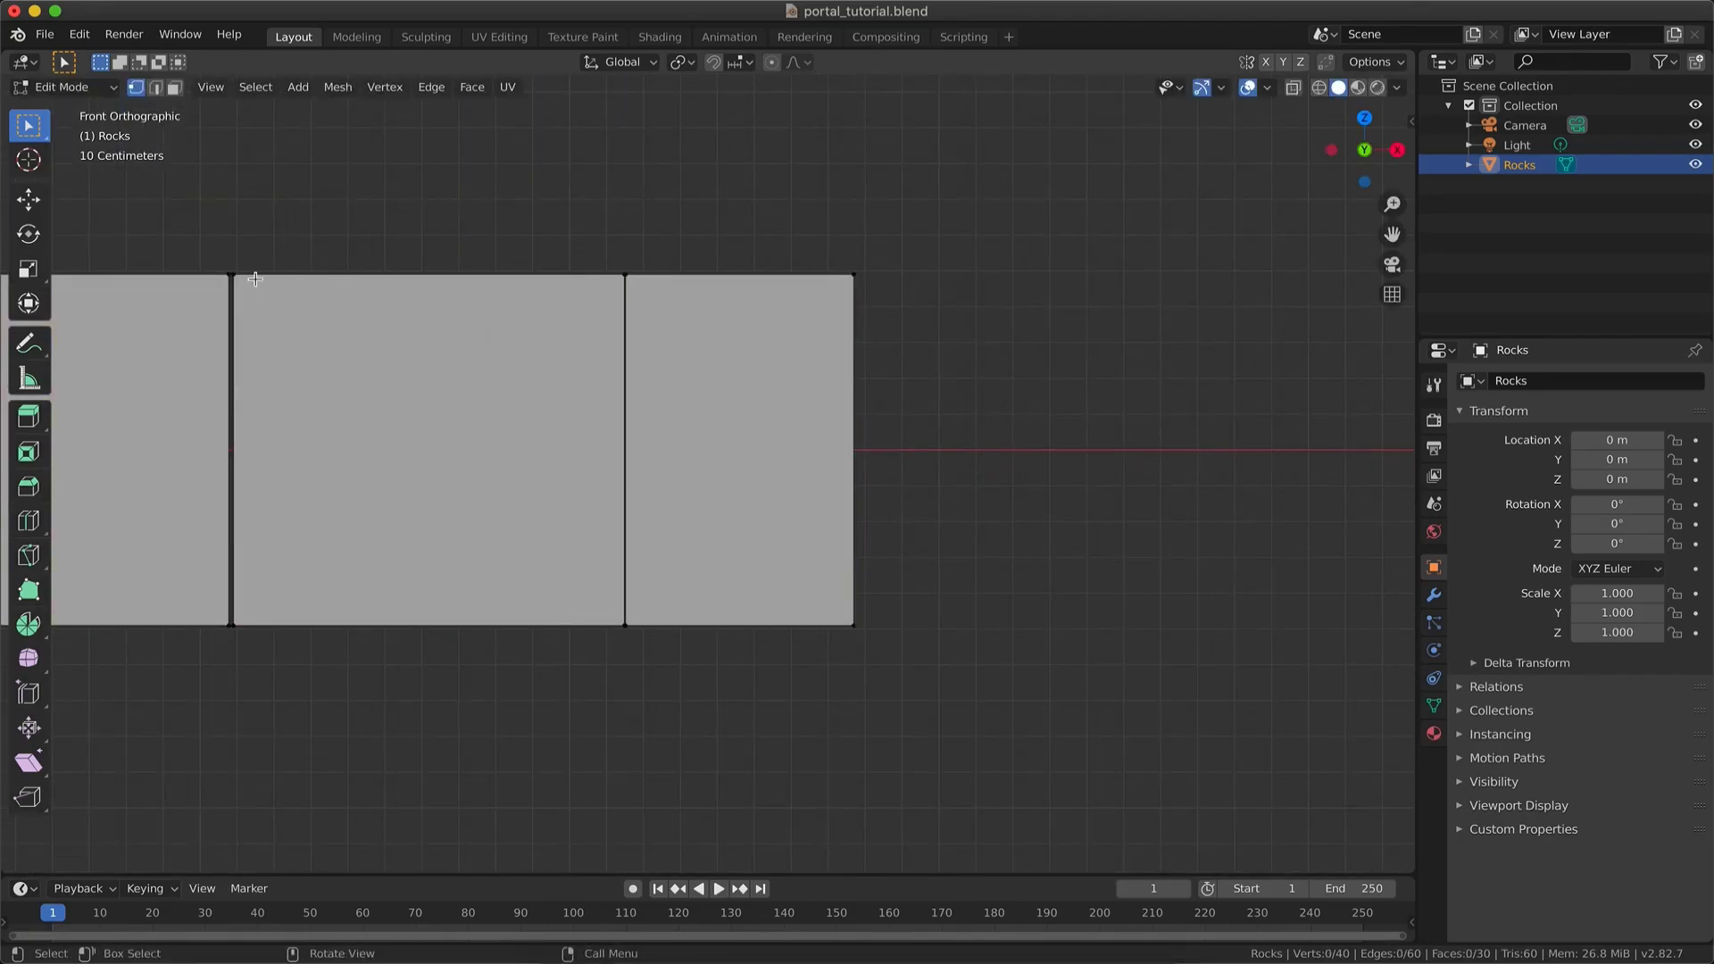
key(l)
key(l)
shift+middle_drag(639, 543, 1252, 547)
key(g)
key(x)
click(952, 551)
key(alt+a)
- Leave Edit Mode and add a Bezier circle curve to the scene
scroll(704, 543, down, 2)
middle_drag(696, 543, 701, 605)
scroll(704, 542, down, 4)
scroll(703, 544, down, 1)
key(Tab)
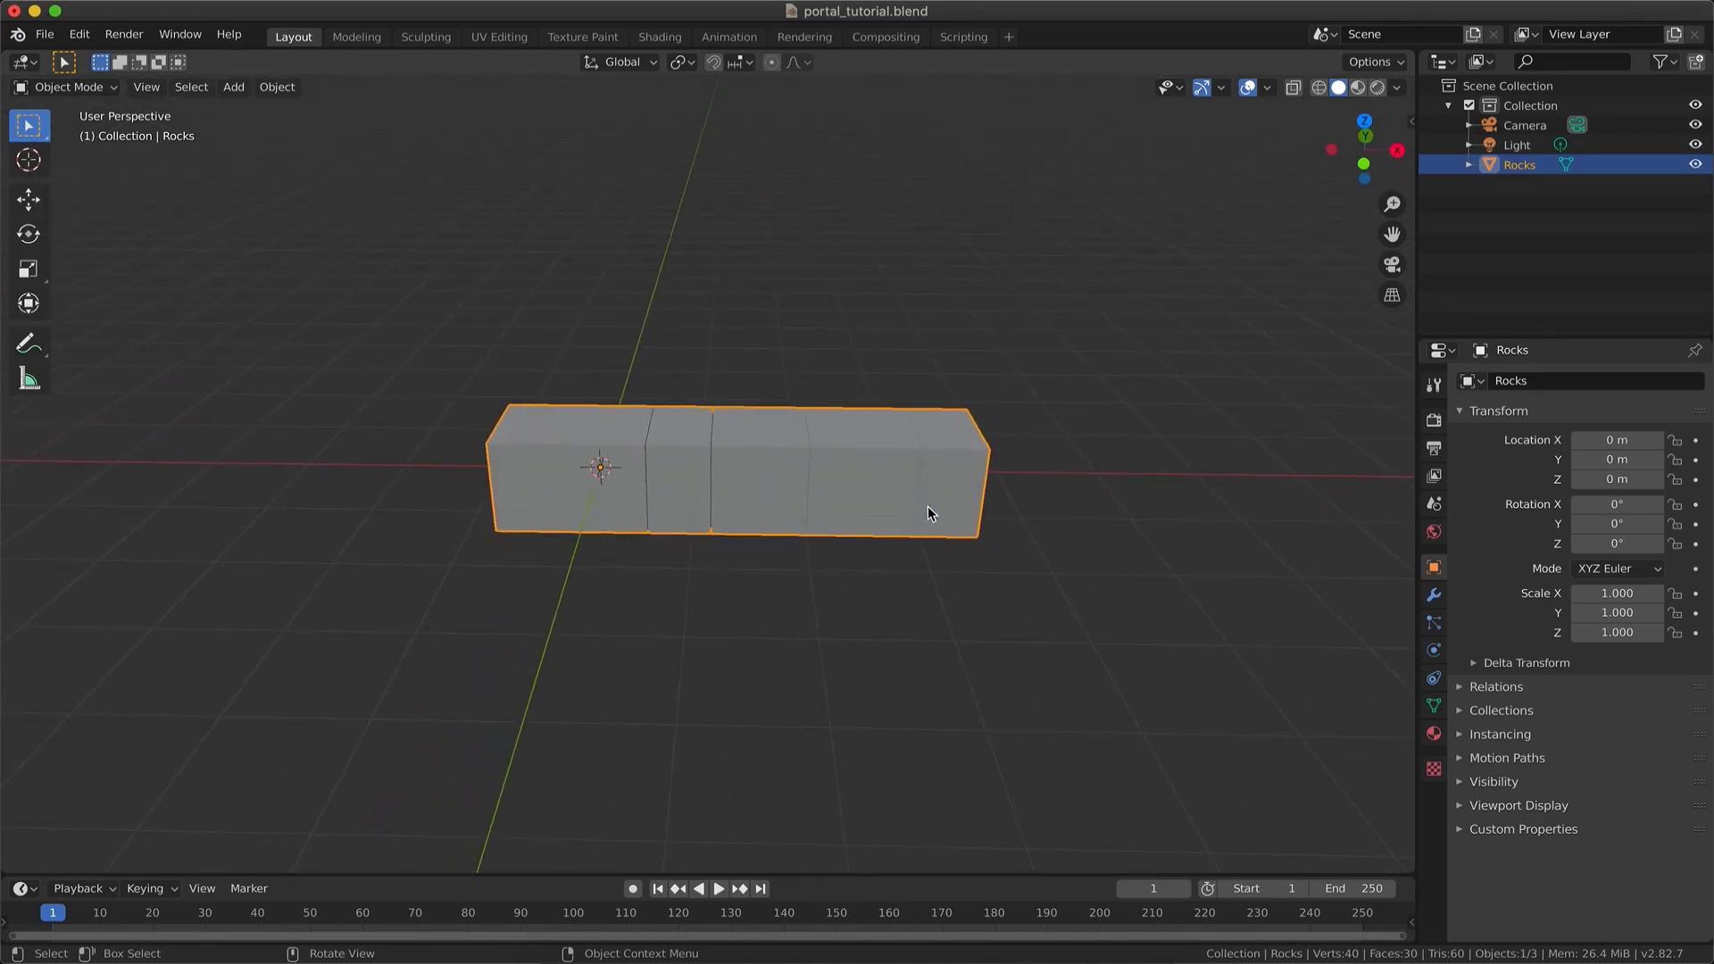
key(shift+a)
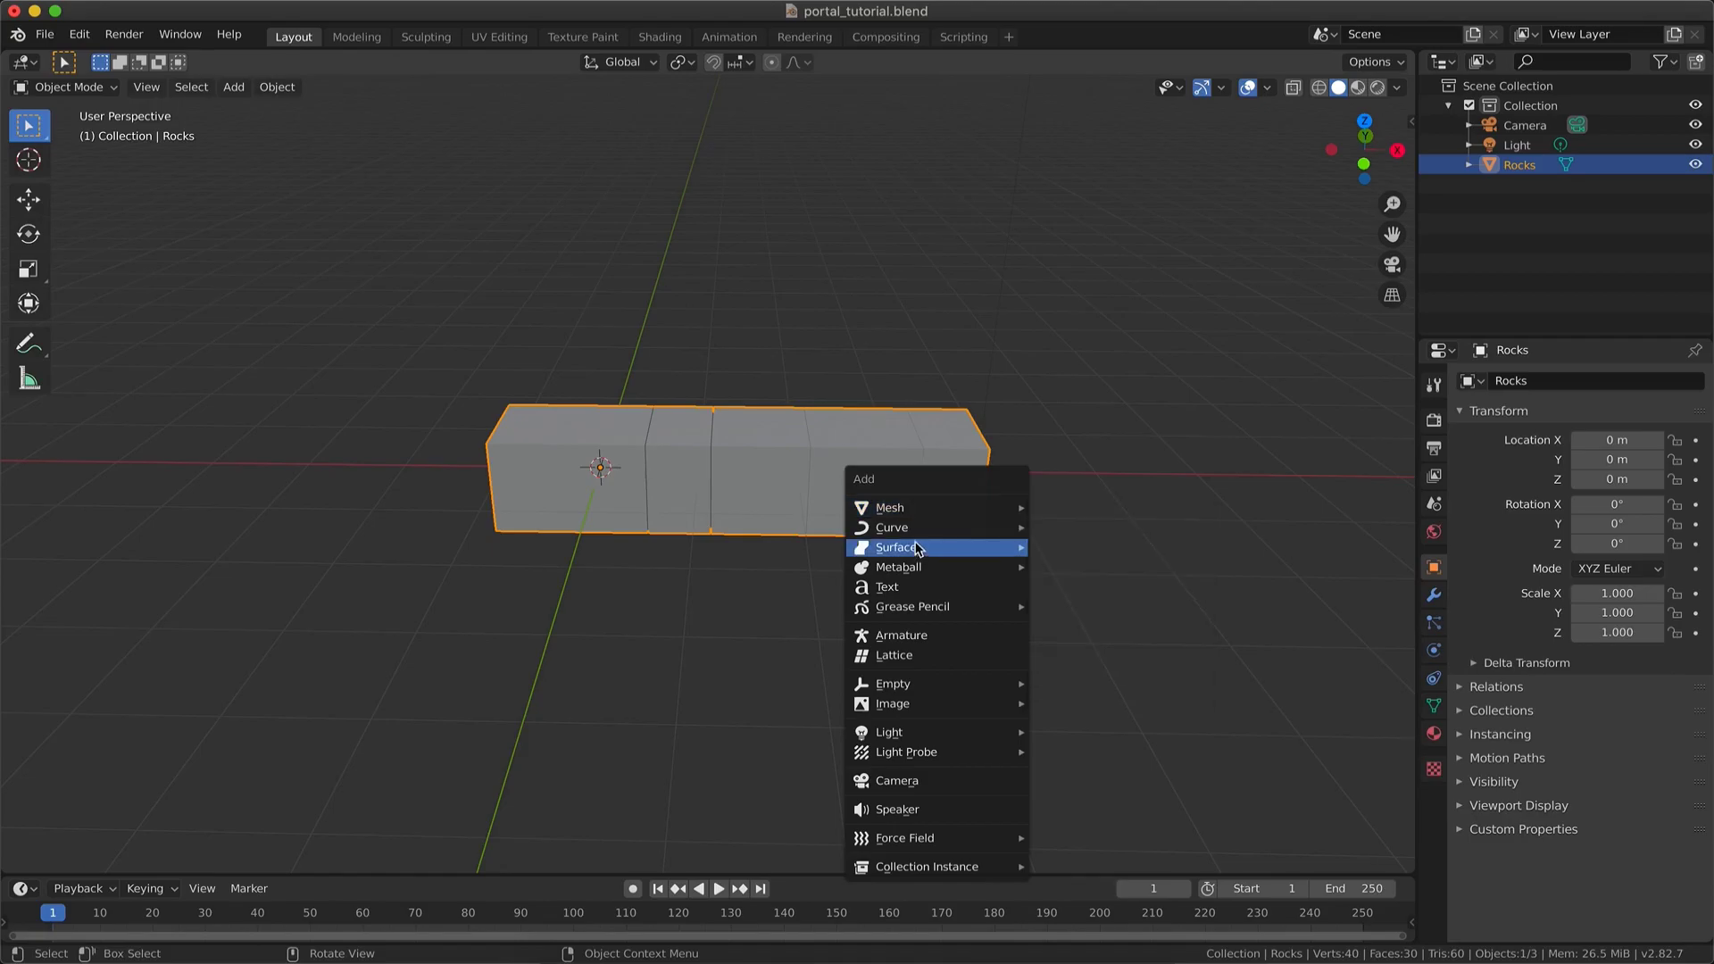
mouse_move(933, 527)
click(1046, 548)
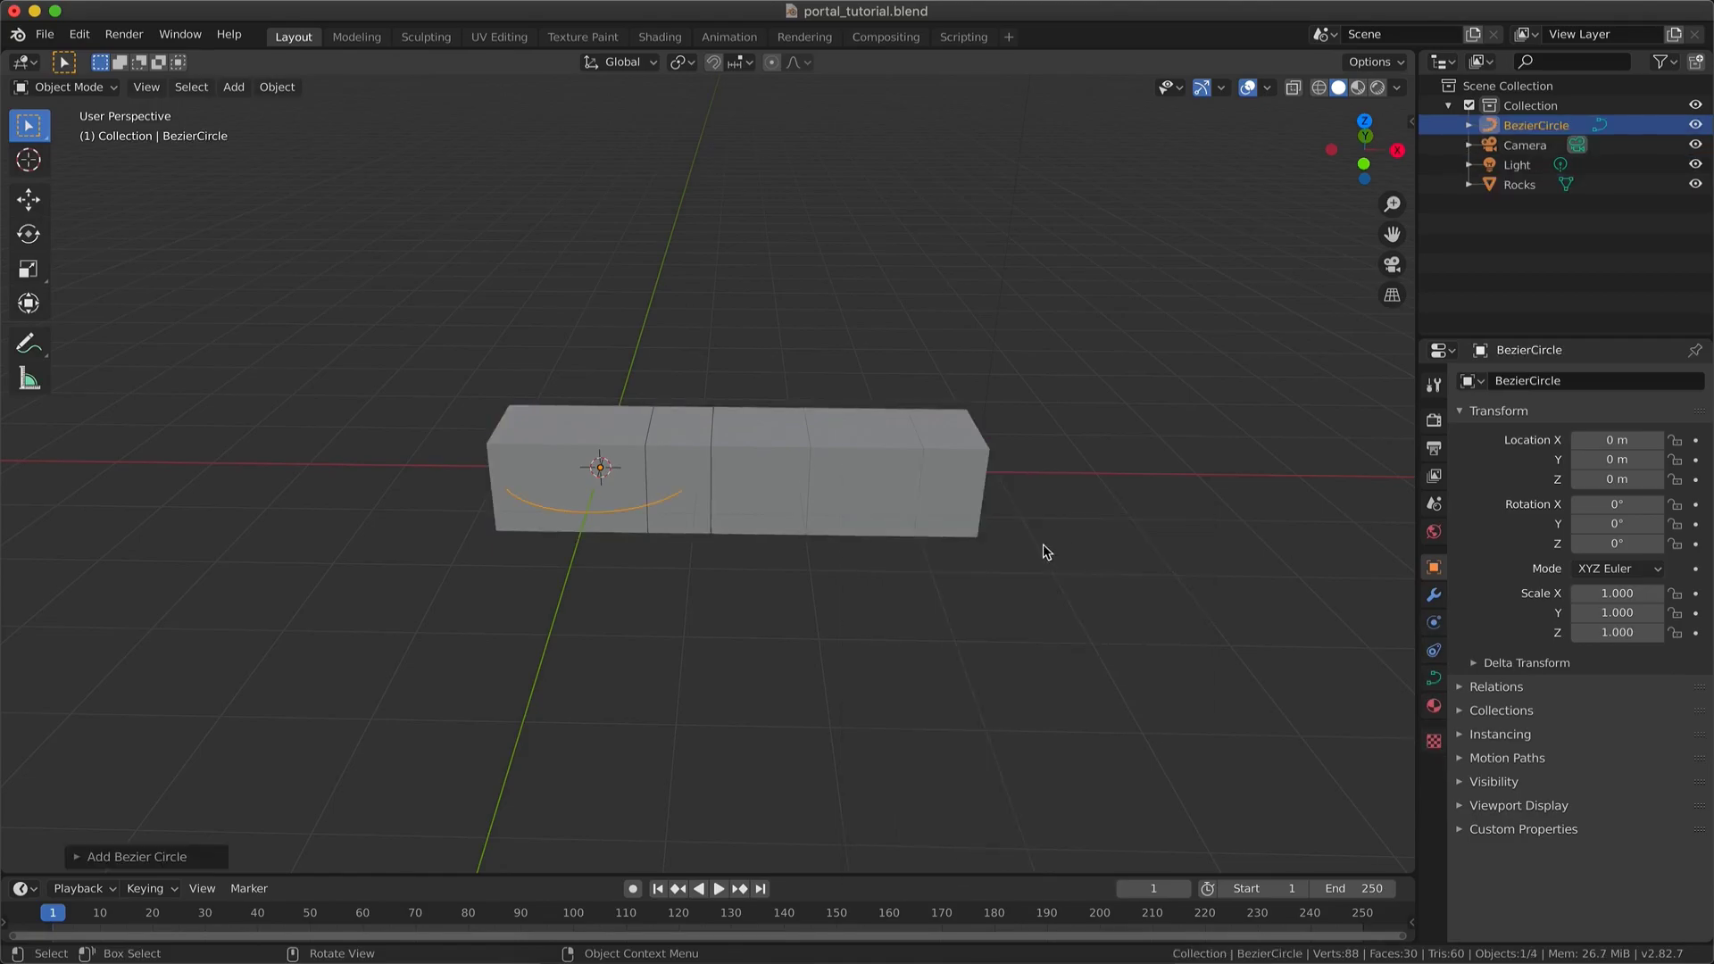
- Rotate all of the Bezier circle's control points 90° about X in Edit Mode
click(1362, 164)
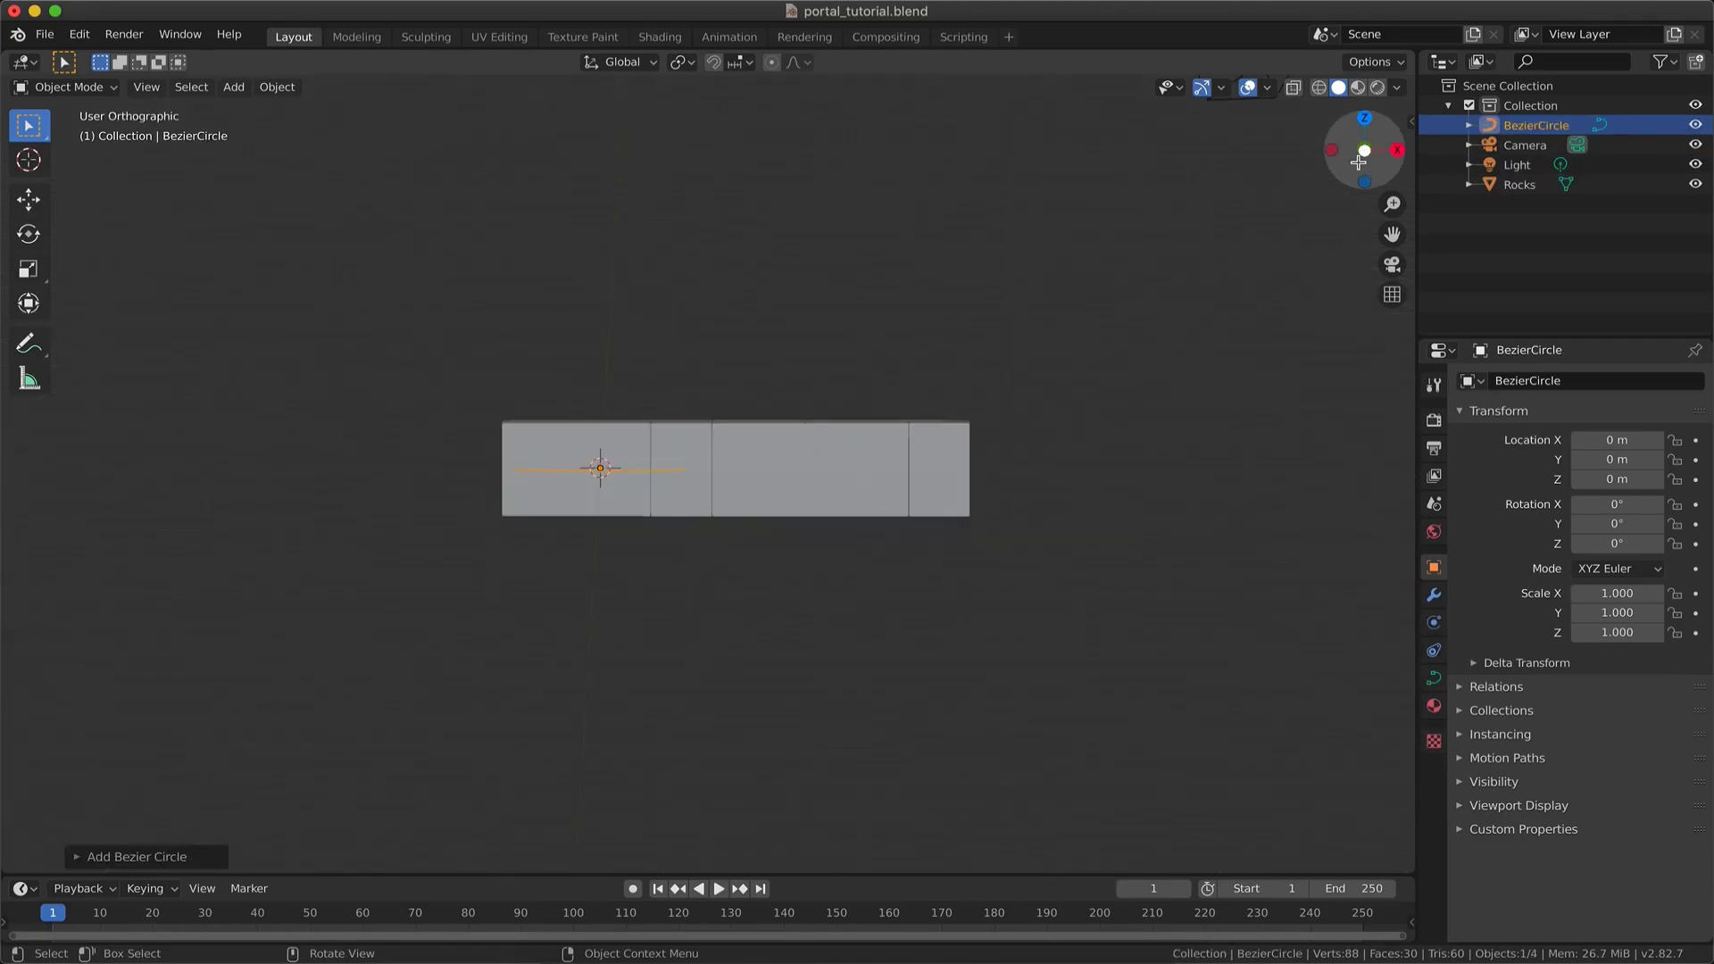
key(Tab)
key(r)
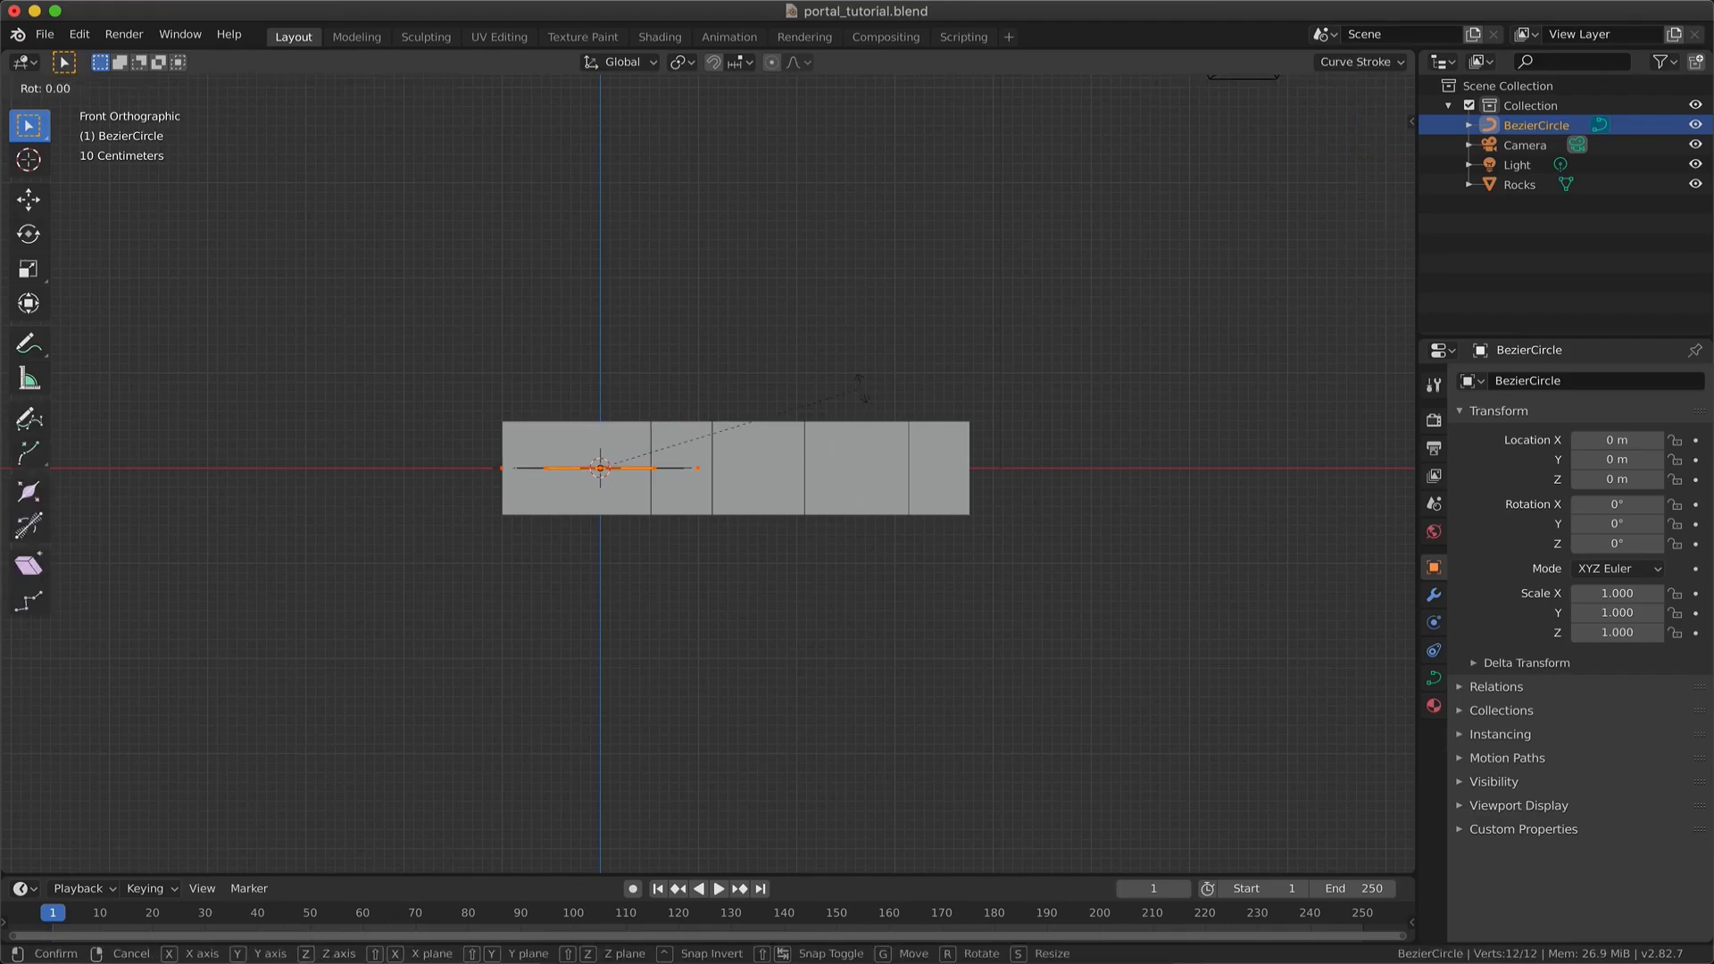
key(x)
key(9)
key(0)
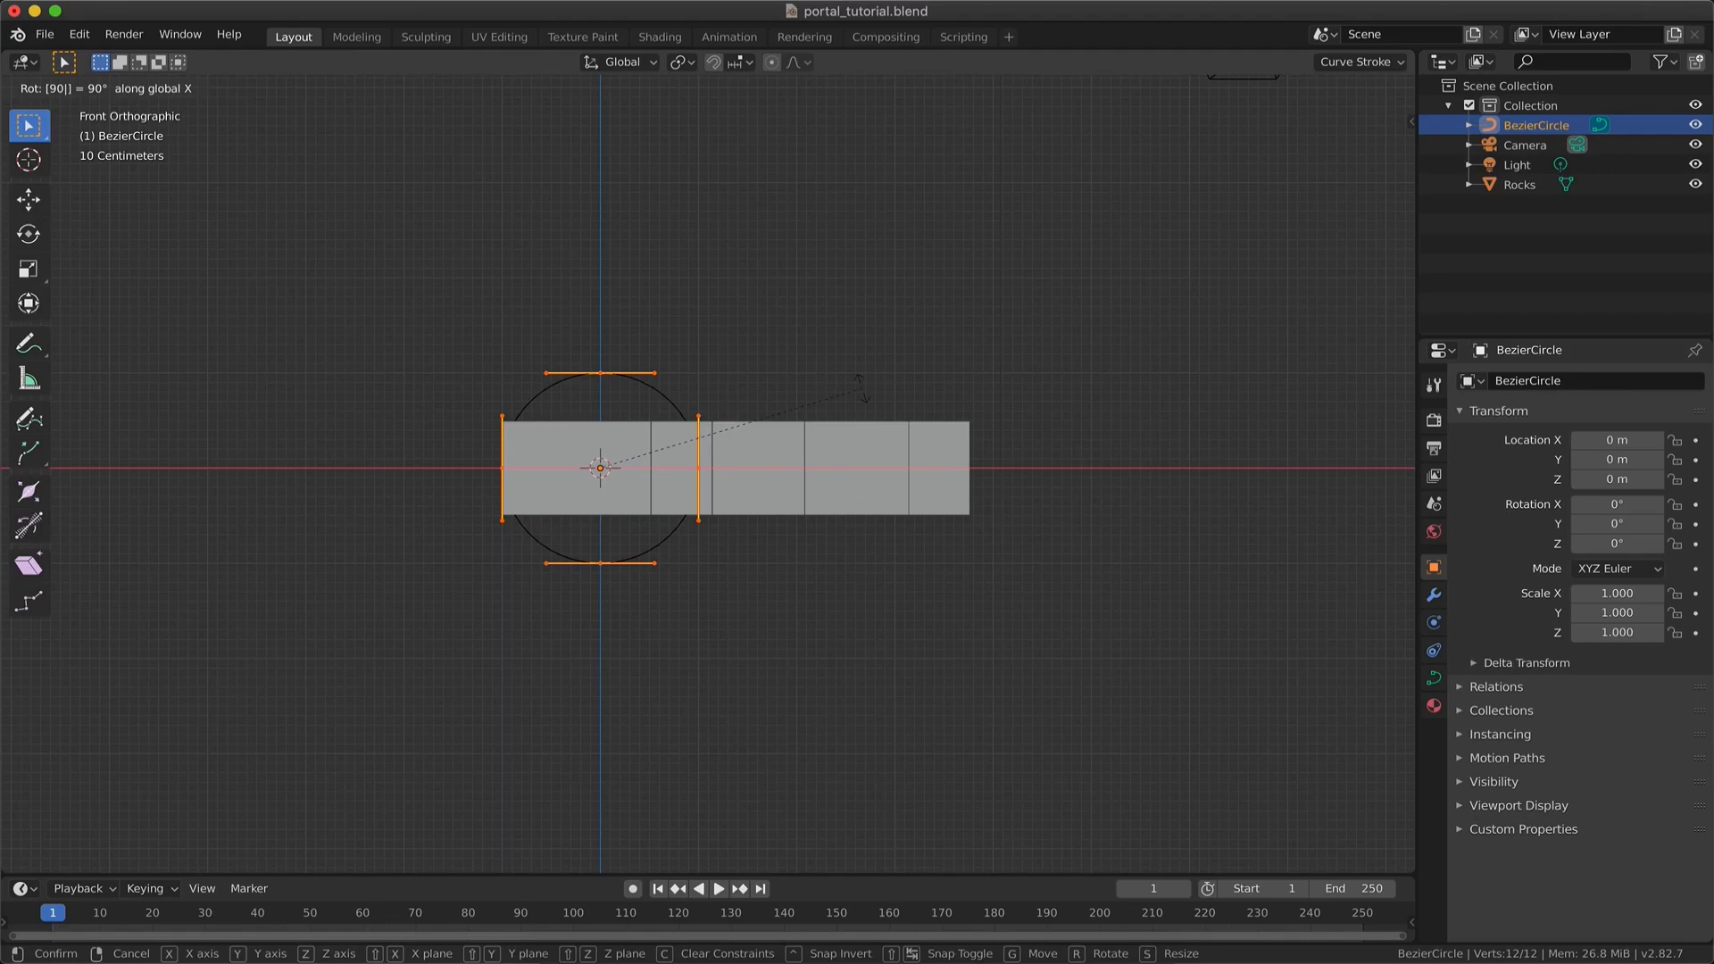
key(Return)
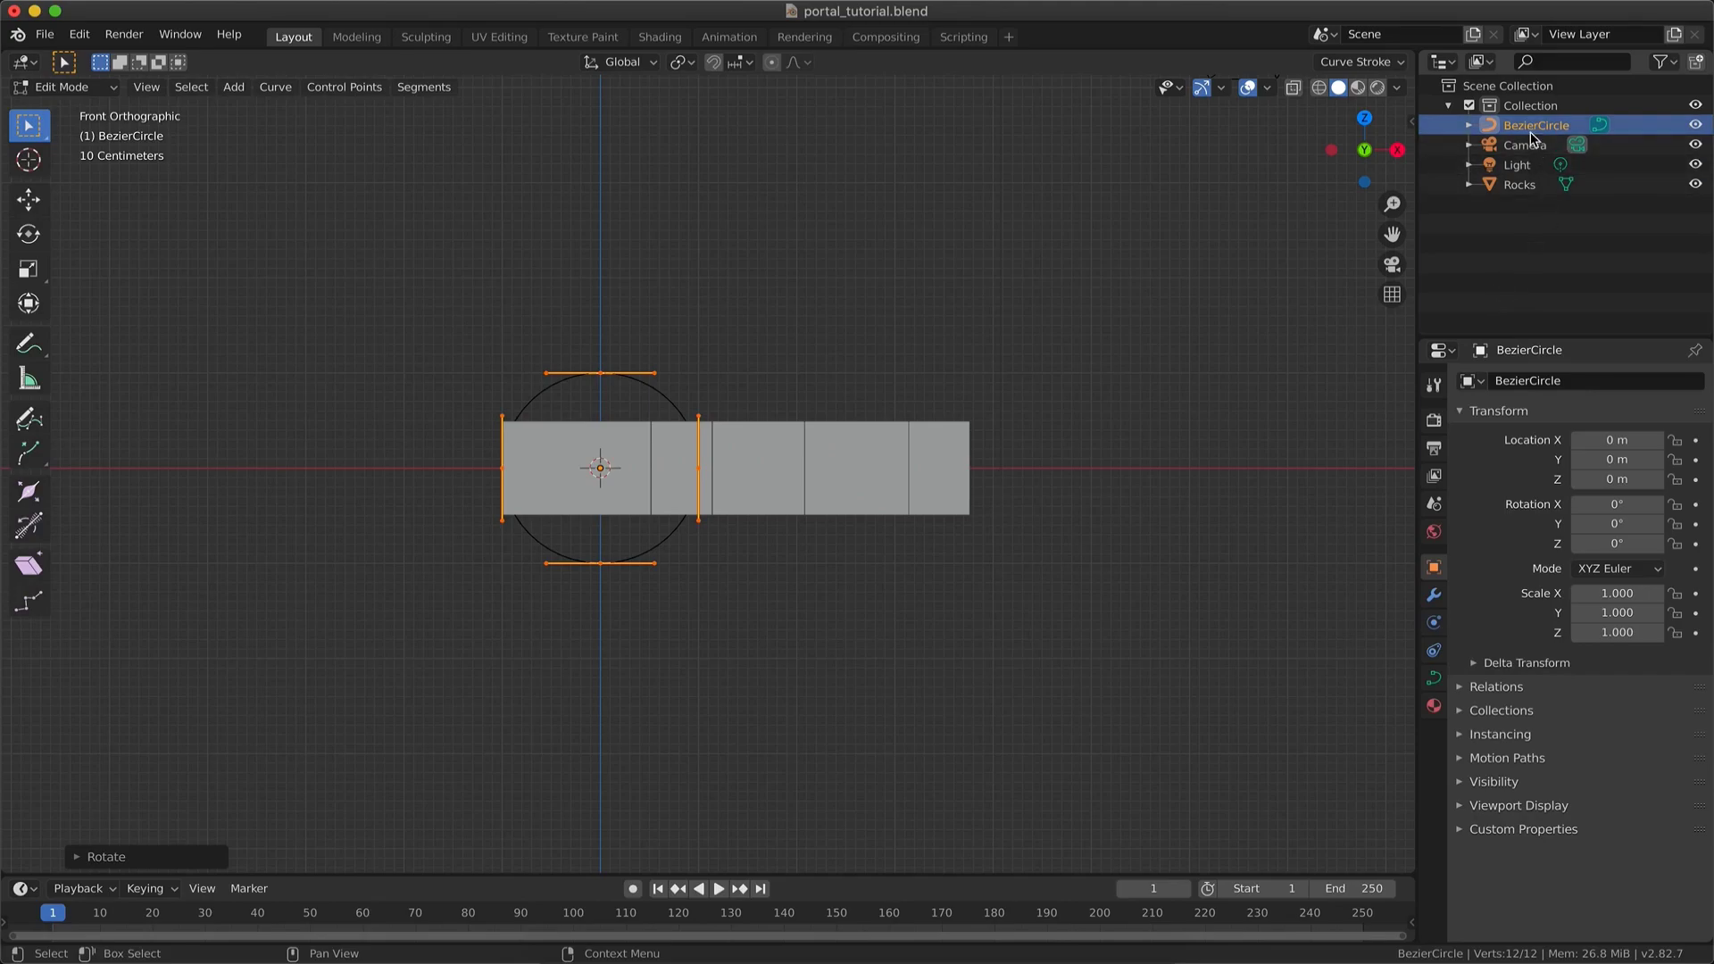
- Add an Array modifier to the Rocks object and collapse its settings
click(1519, 184)
click(1503, 382)
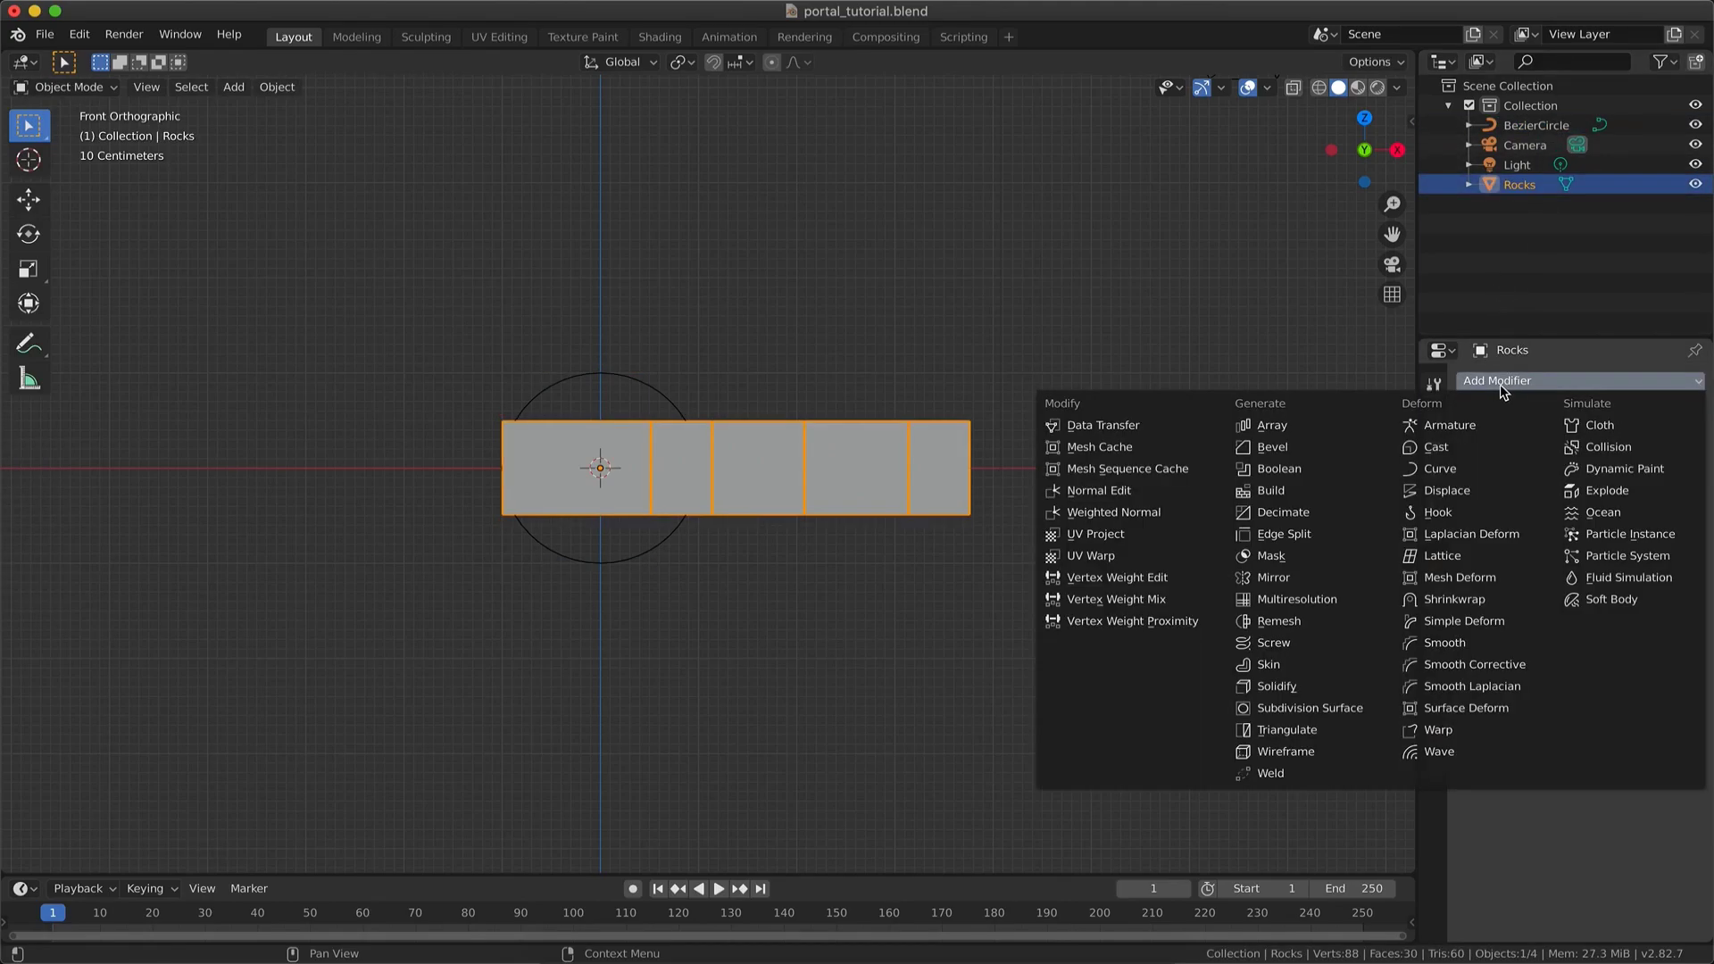
click(1278, 425)
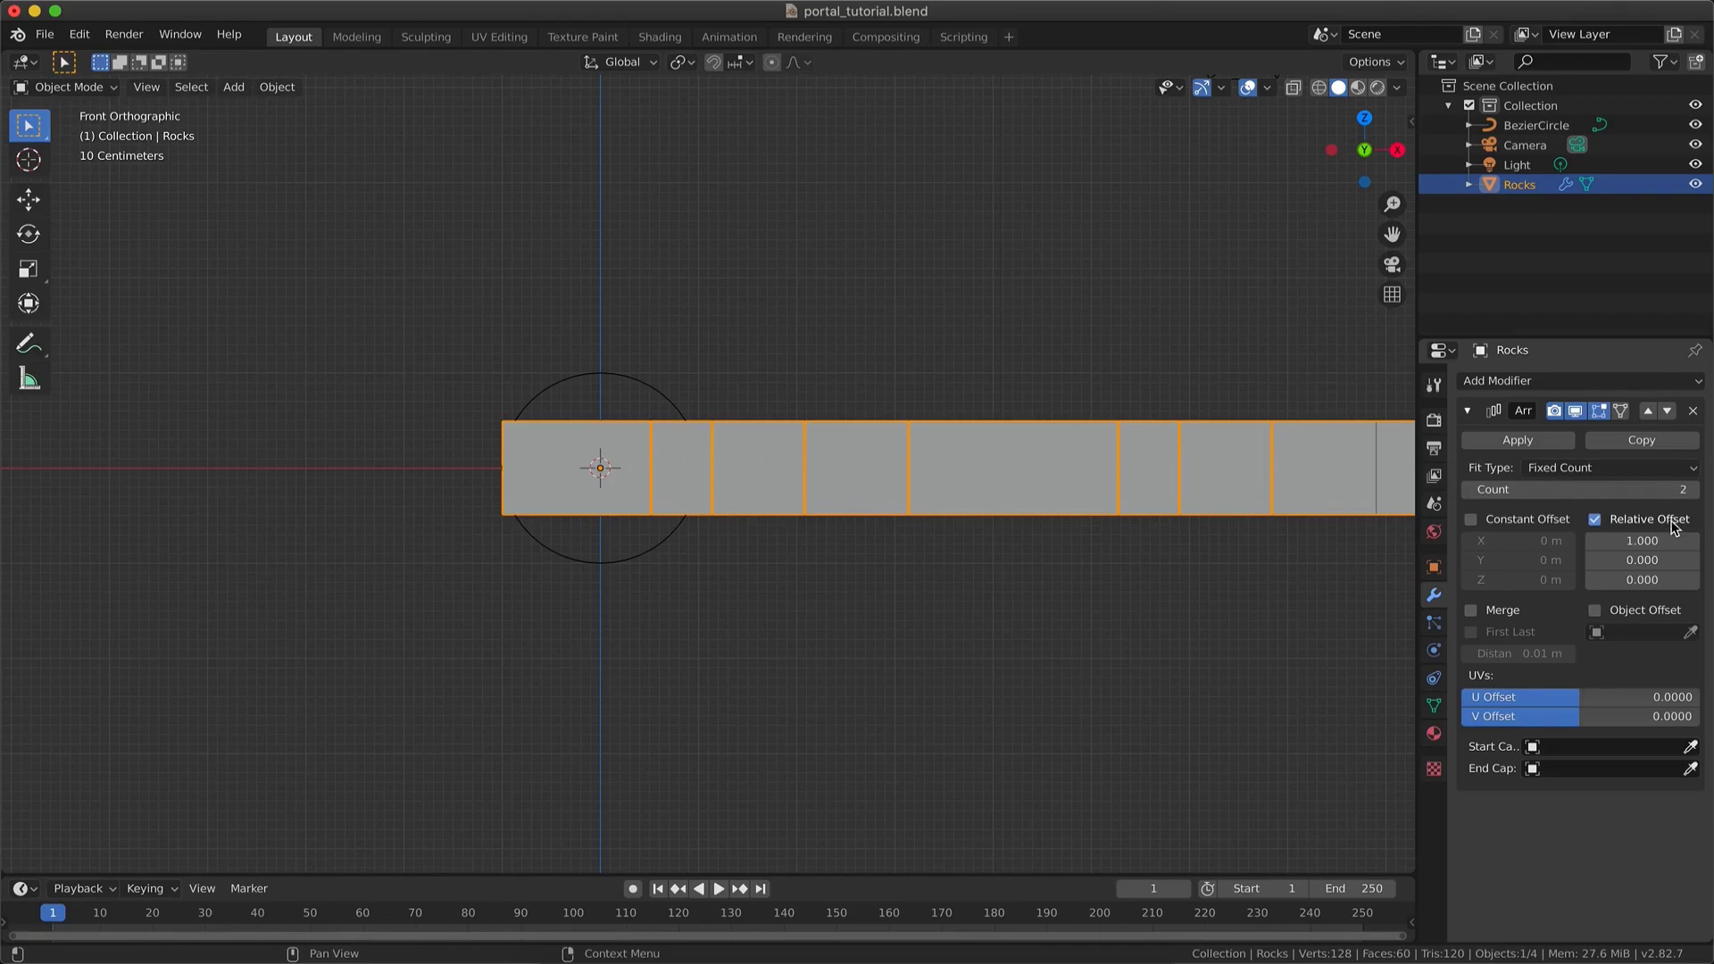
click(1467, 410)
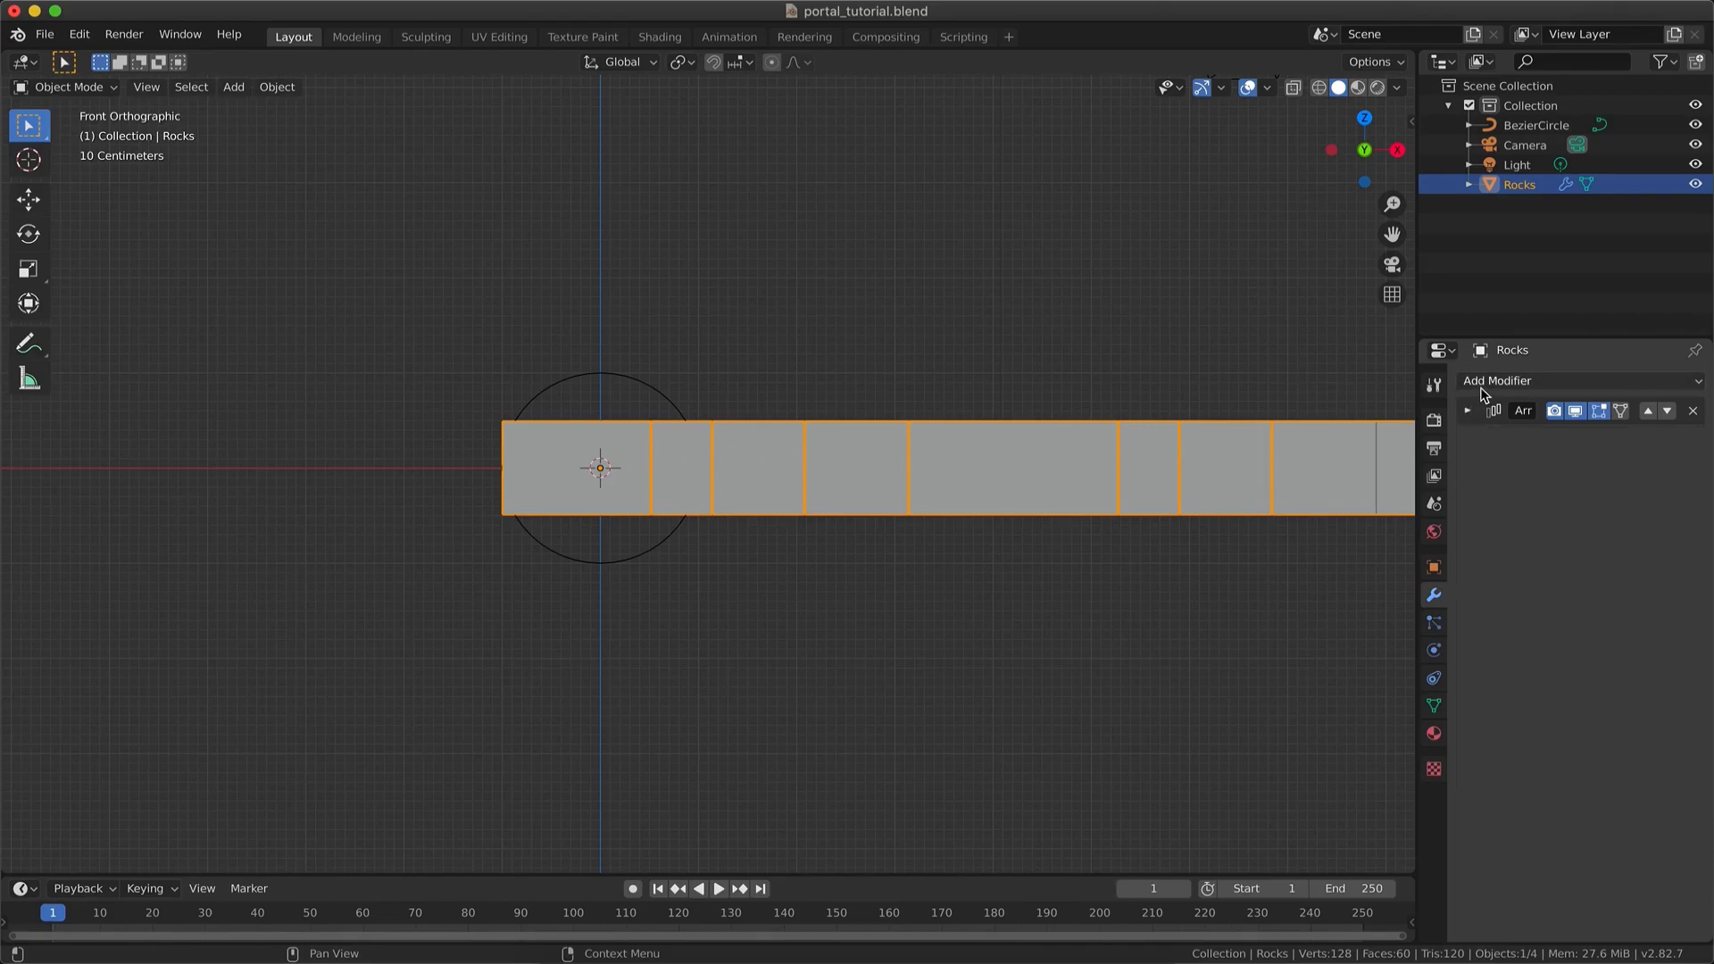
- Add a Curve modifier to Rocks with BezierCircle as the deforming object
click(1481, 391)
click(1439, 468)
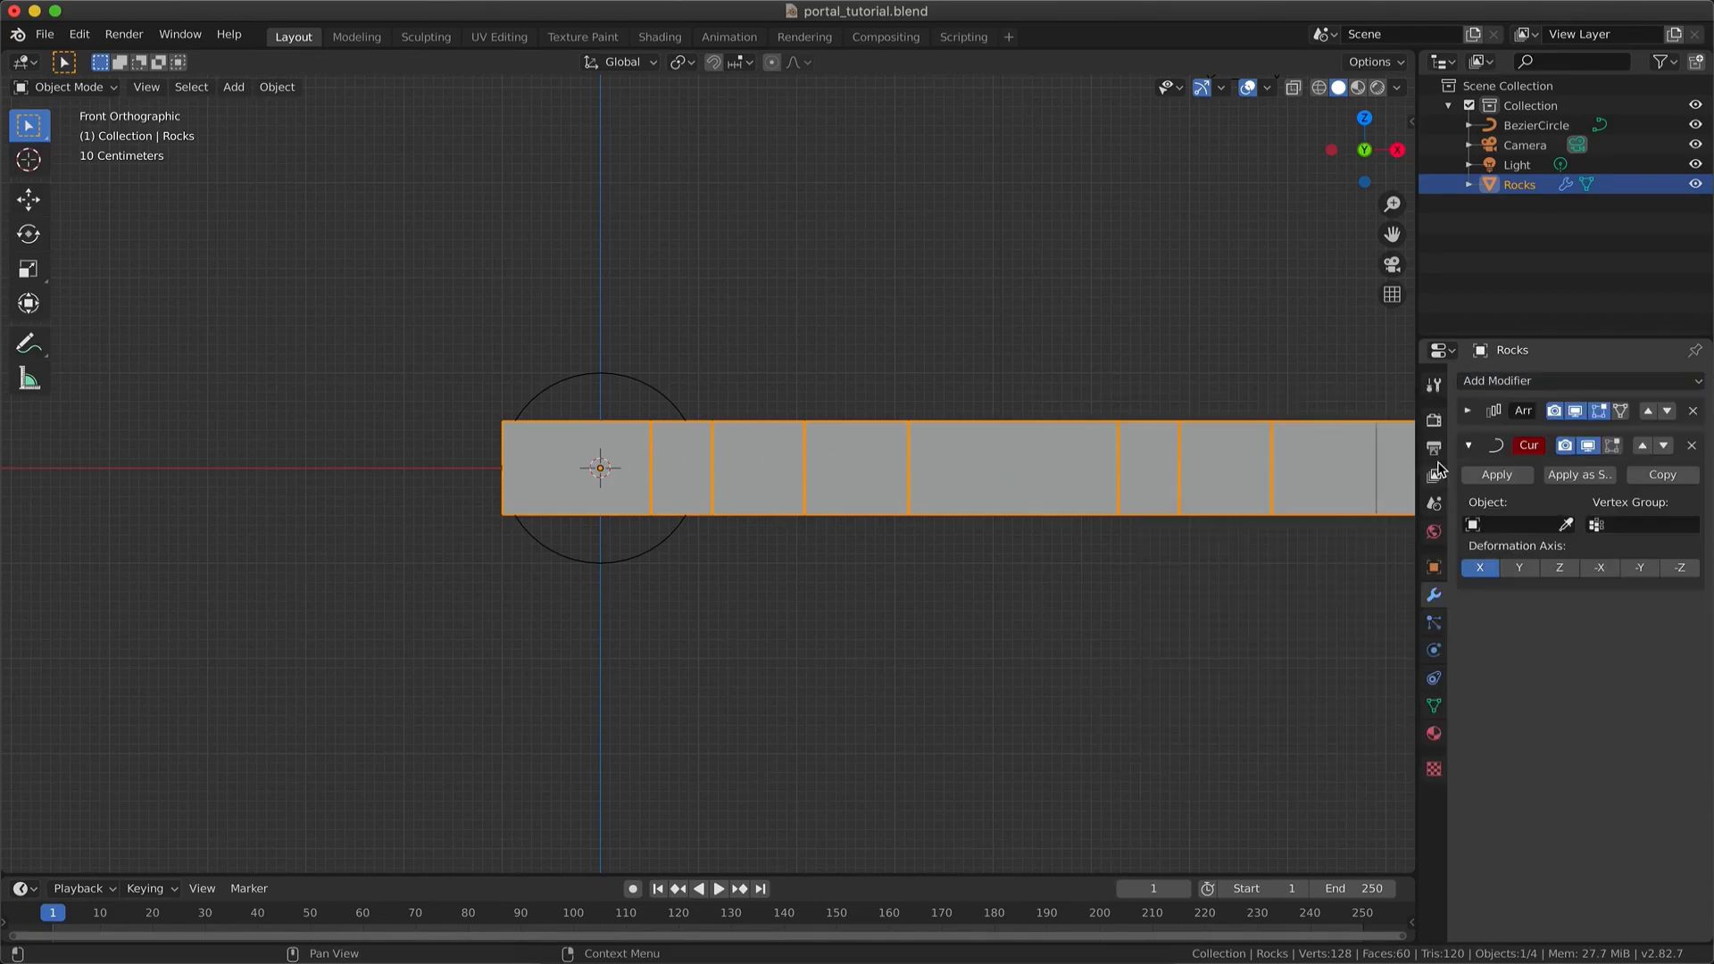
click(1535, 524)
click(1528, 550)
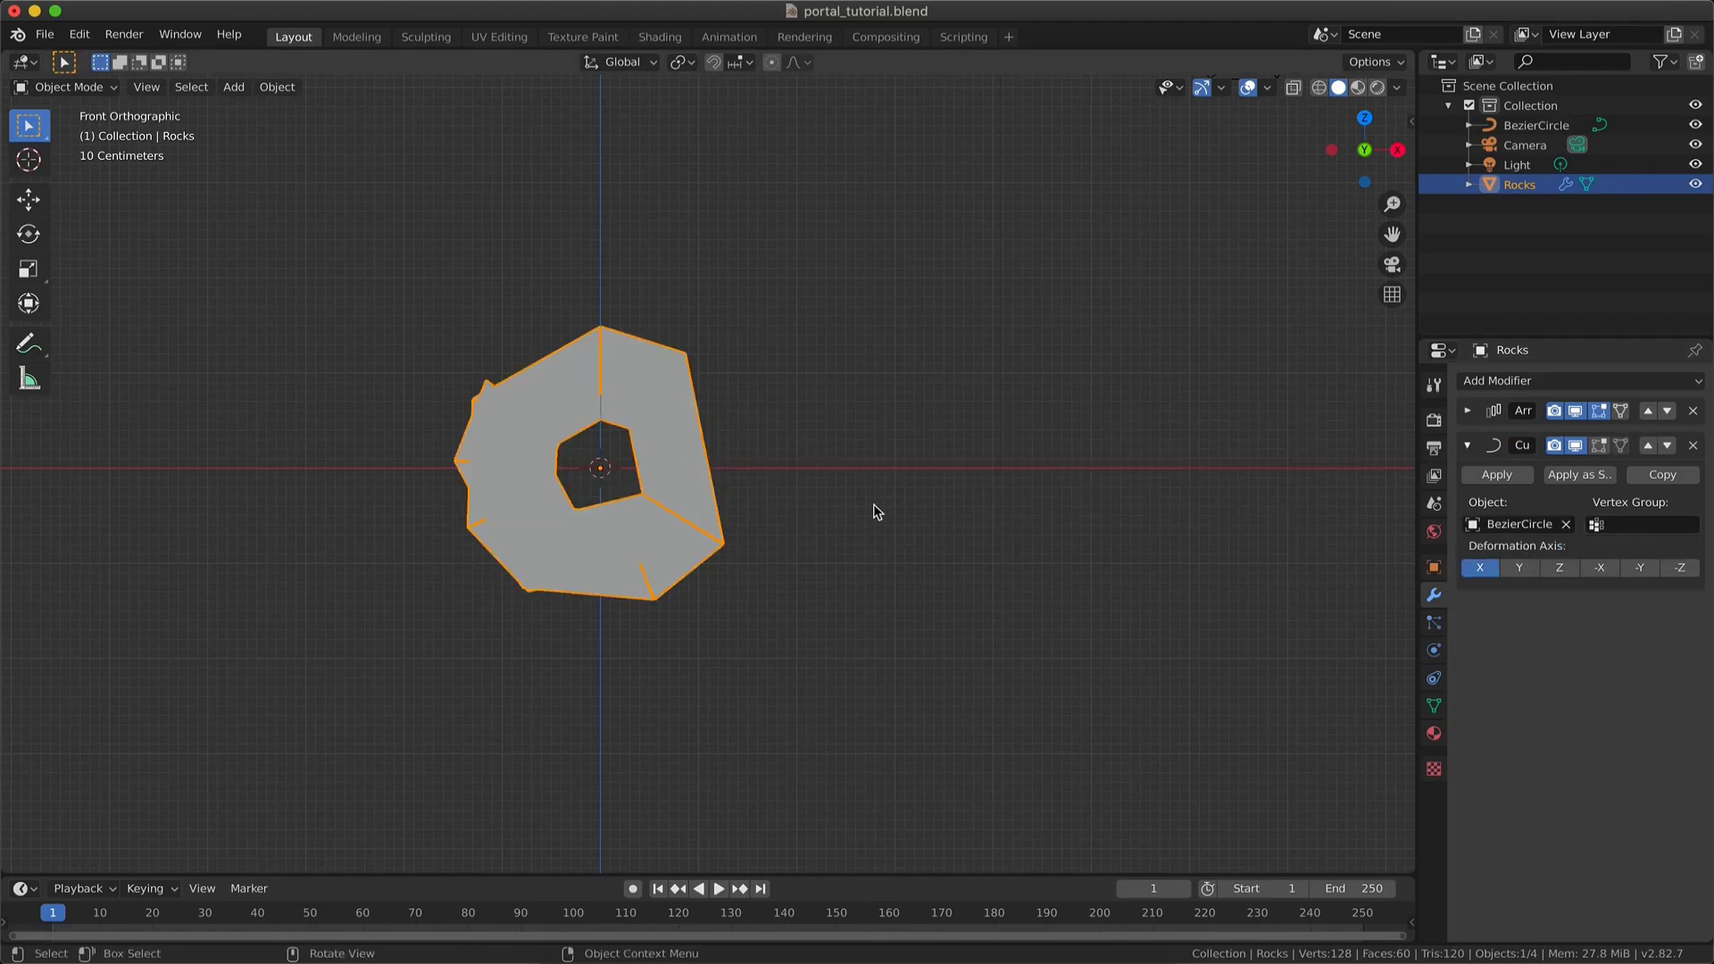
- Scale up all of the BezierCircle's control points in Edit Mode so the rock blocks bend along a much larger circle
middle_drag(873, 505, 874, 504)
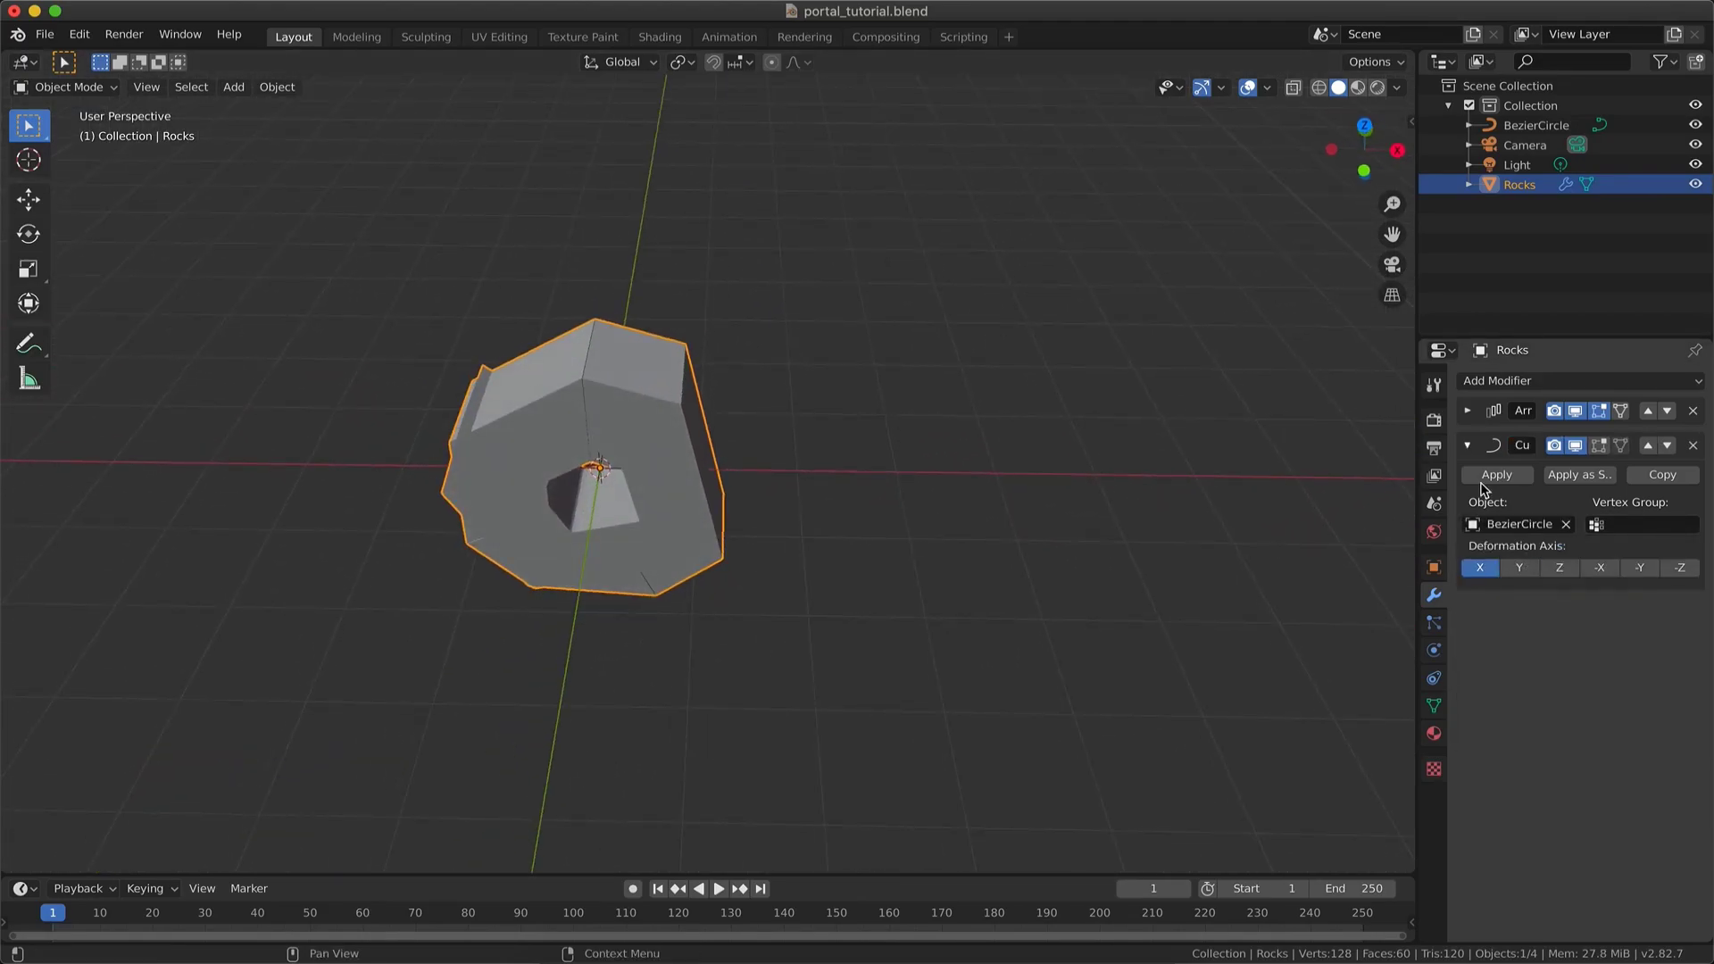
click(1535, 125)
key(Tab)
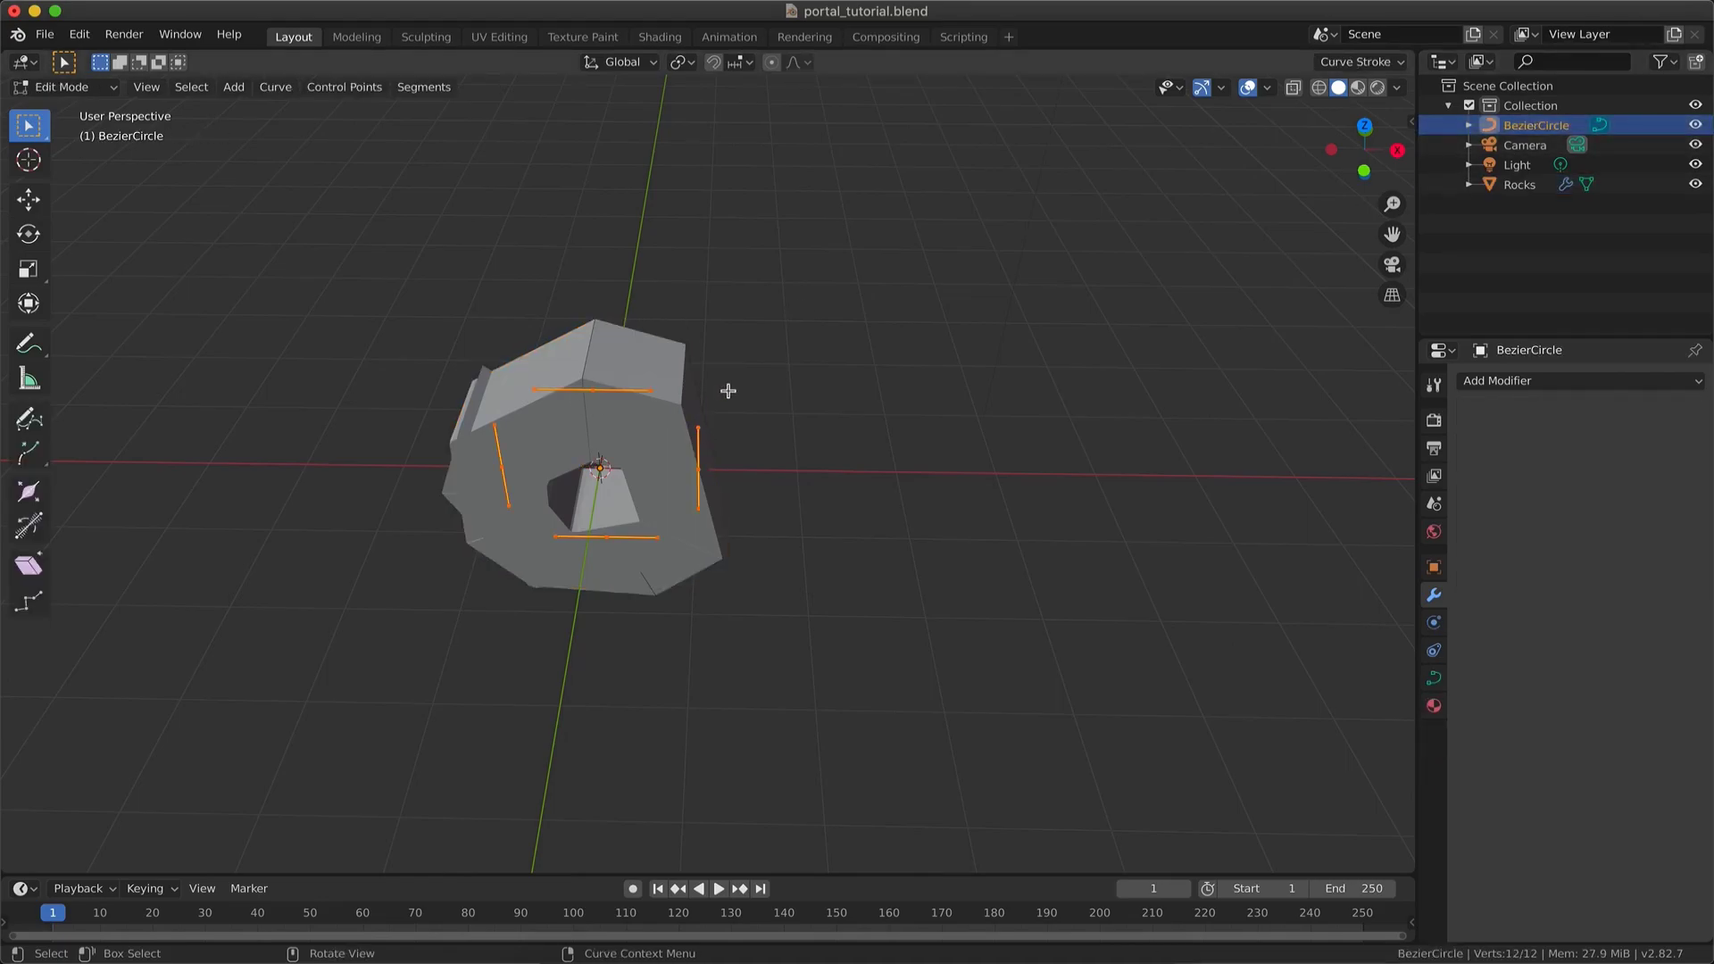
key(s)
click(957, 225)
scroll(957, 225, up, 3)
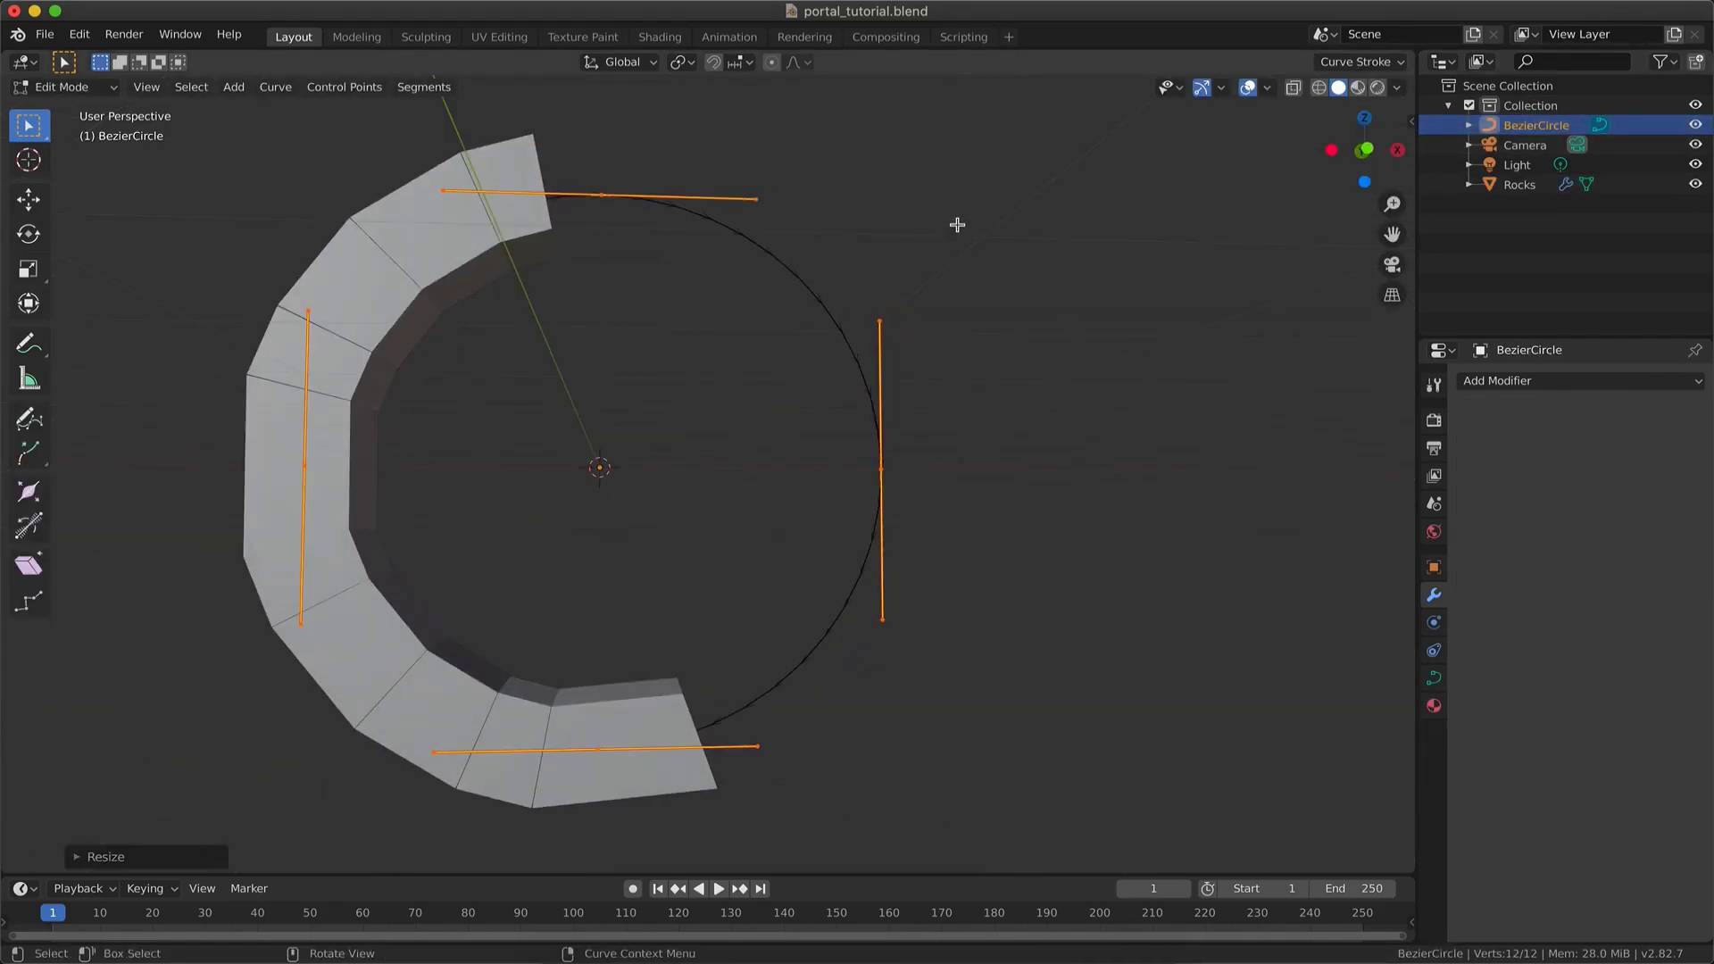
middle_drag(957, 225, 960, 229)
key(Tab)
- Set the Array modifier's count on the Rocks object to 4
click(1519, 184)
click(1466, 411)
click(1691, 490)
click(1691, 489)
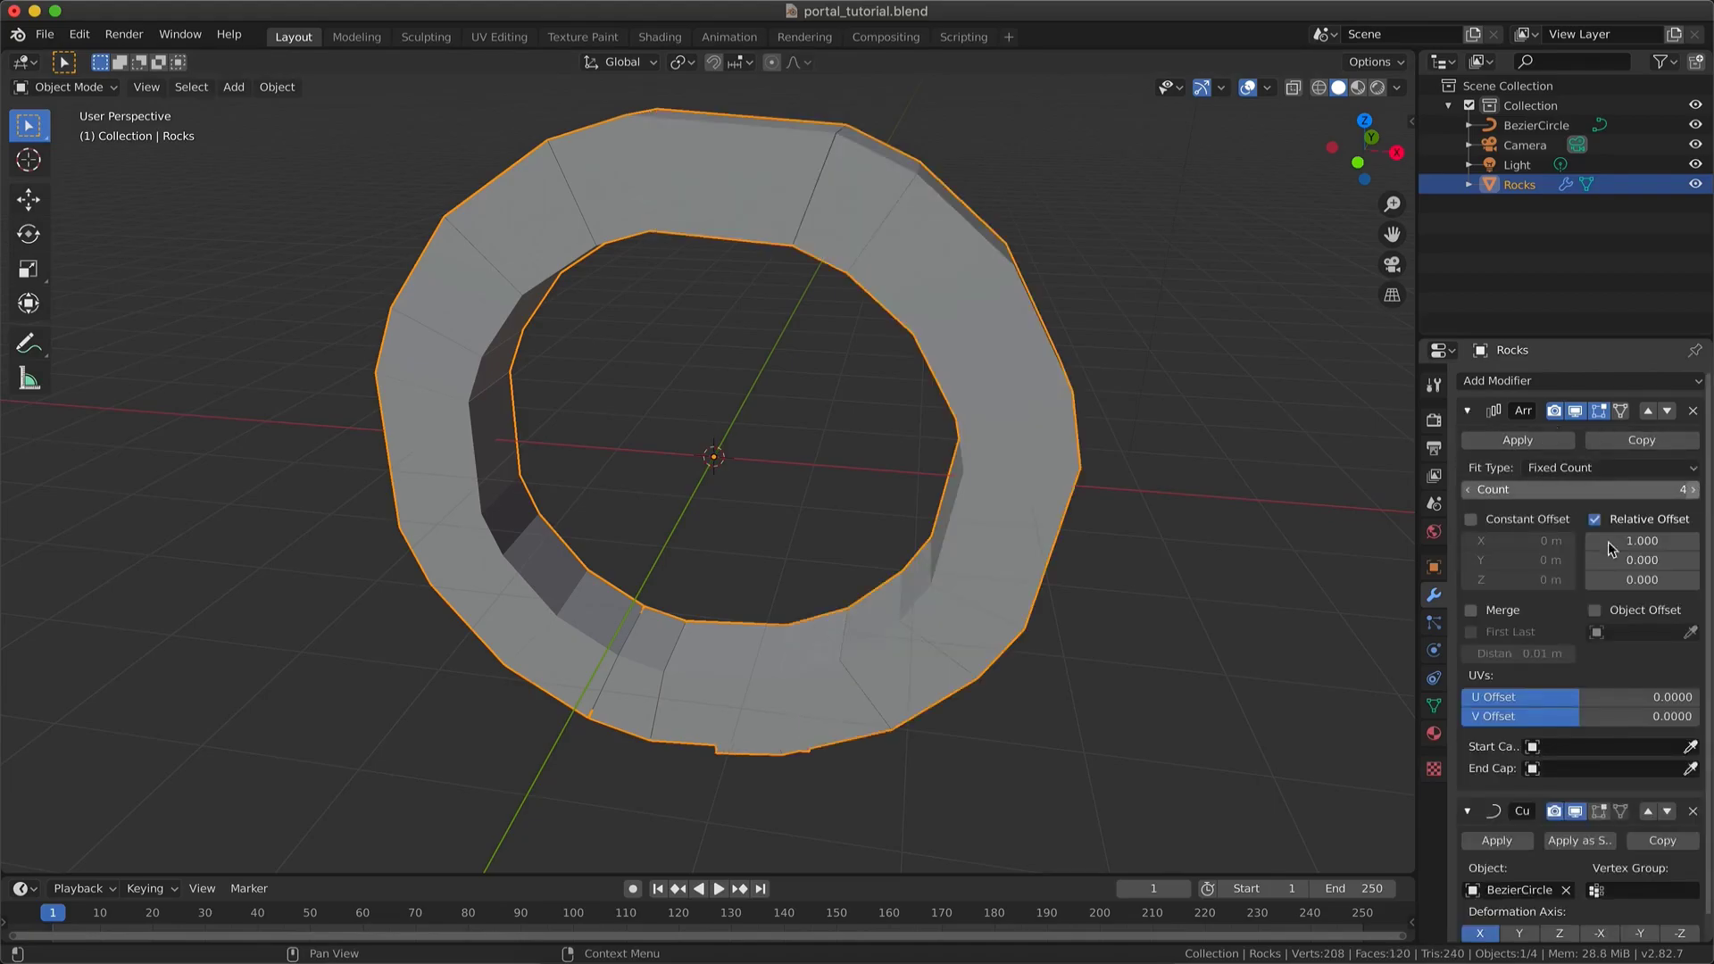
middle_drag(1294, 428, 1353, 388)
- Fine-tune the BezierCircle's scale in Edit Mode so the first and last rocks meet in a closed ring
click(1520, 124)
key(Tab)
key(s)
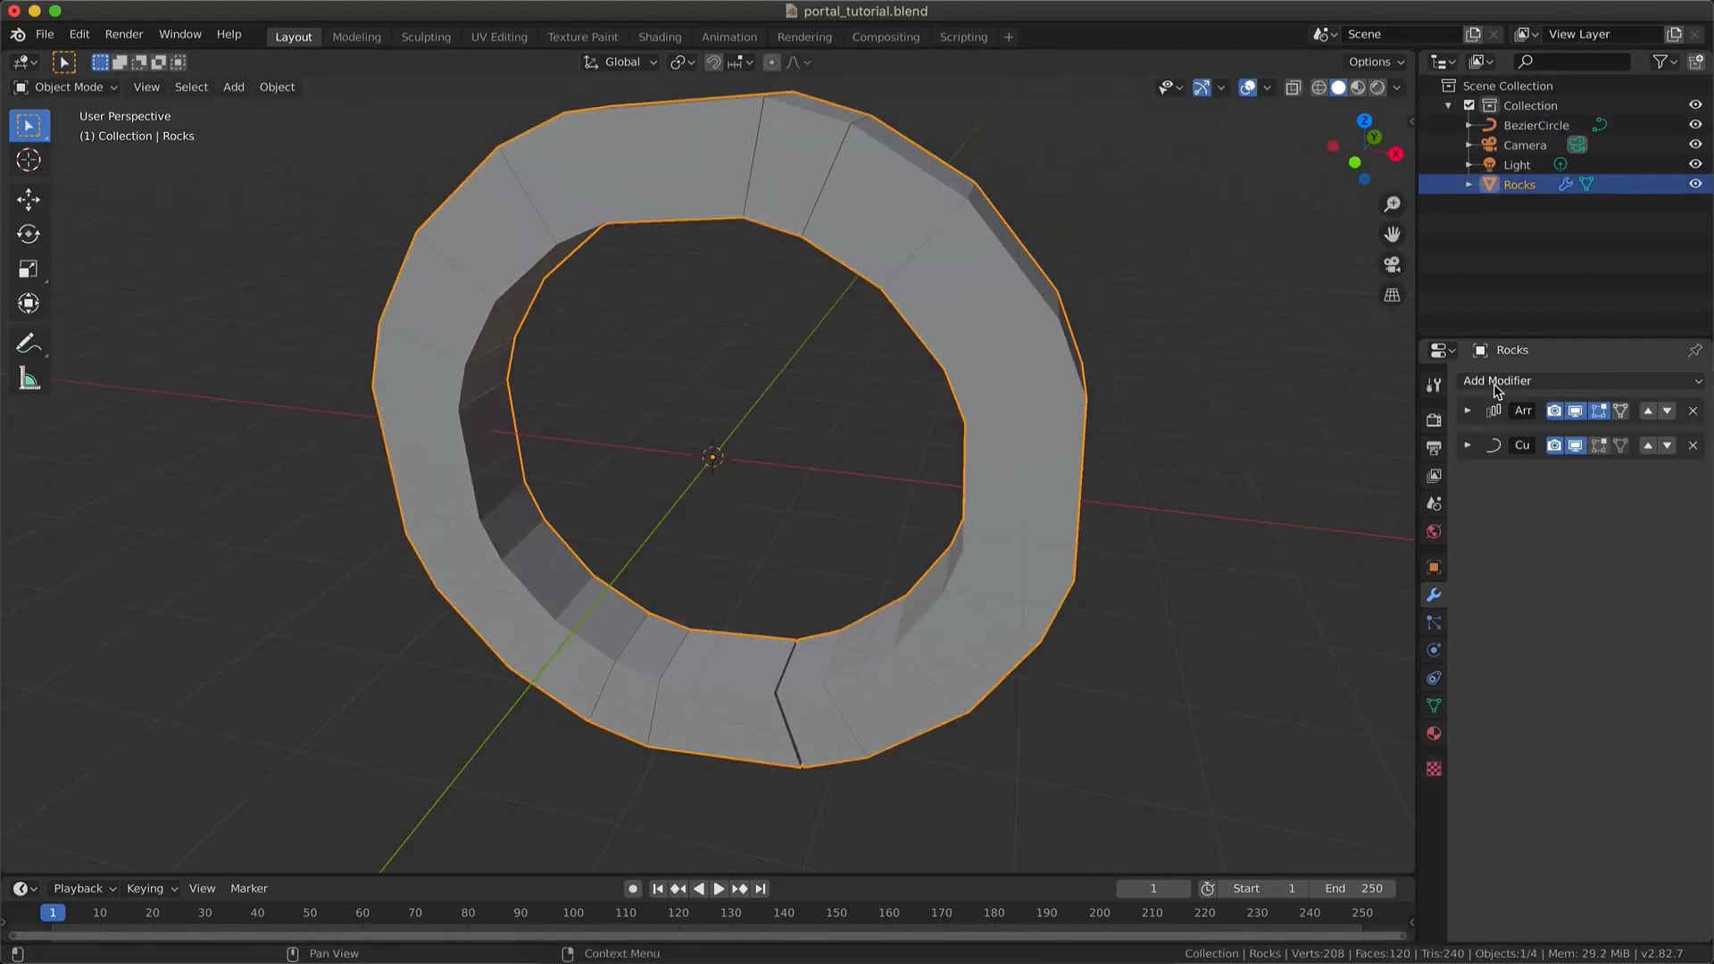
- Add a Subdivision Surface modifier to Rocks with the viewport subdivisions set to 3
click(1498, 386)
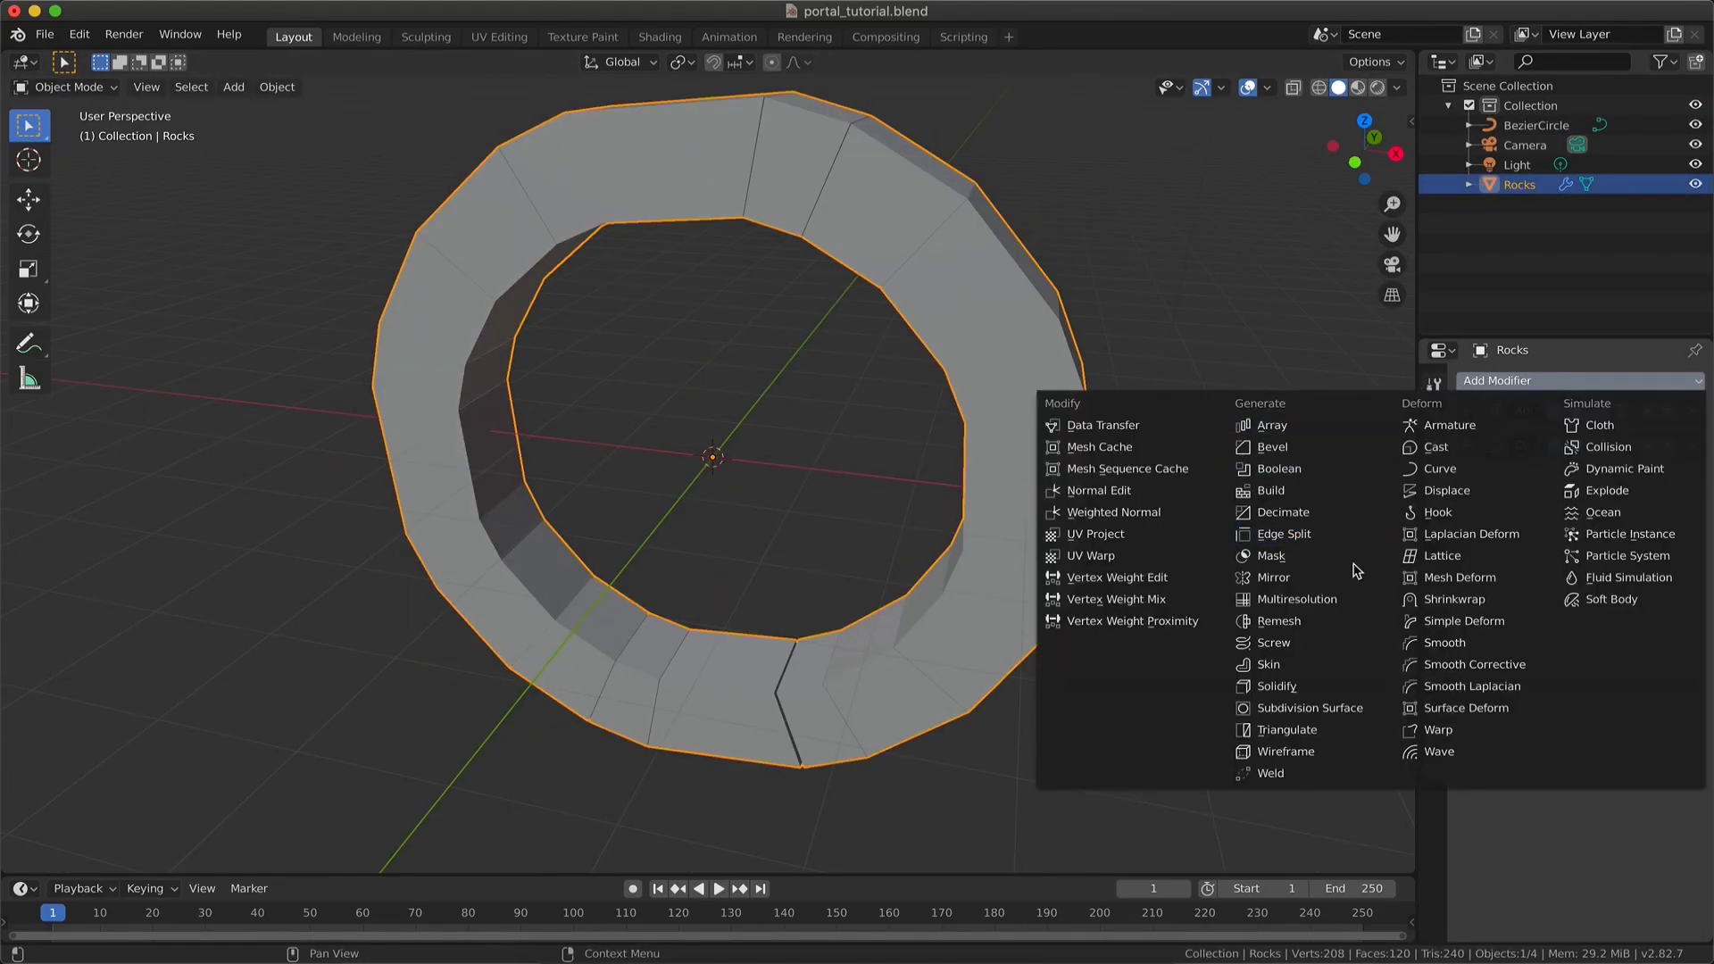
click(1330, 712)
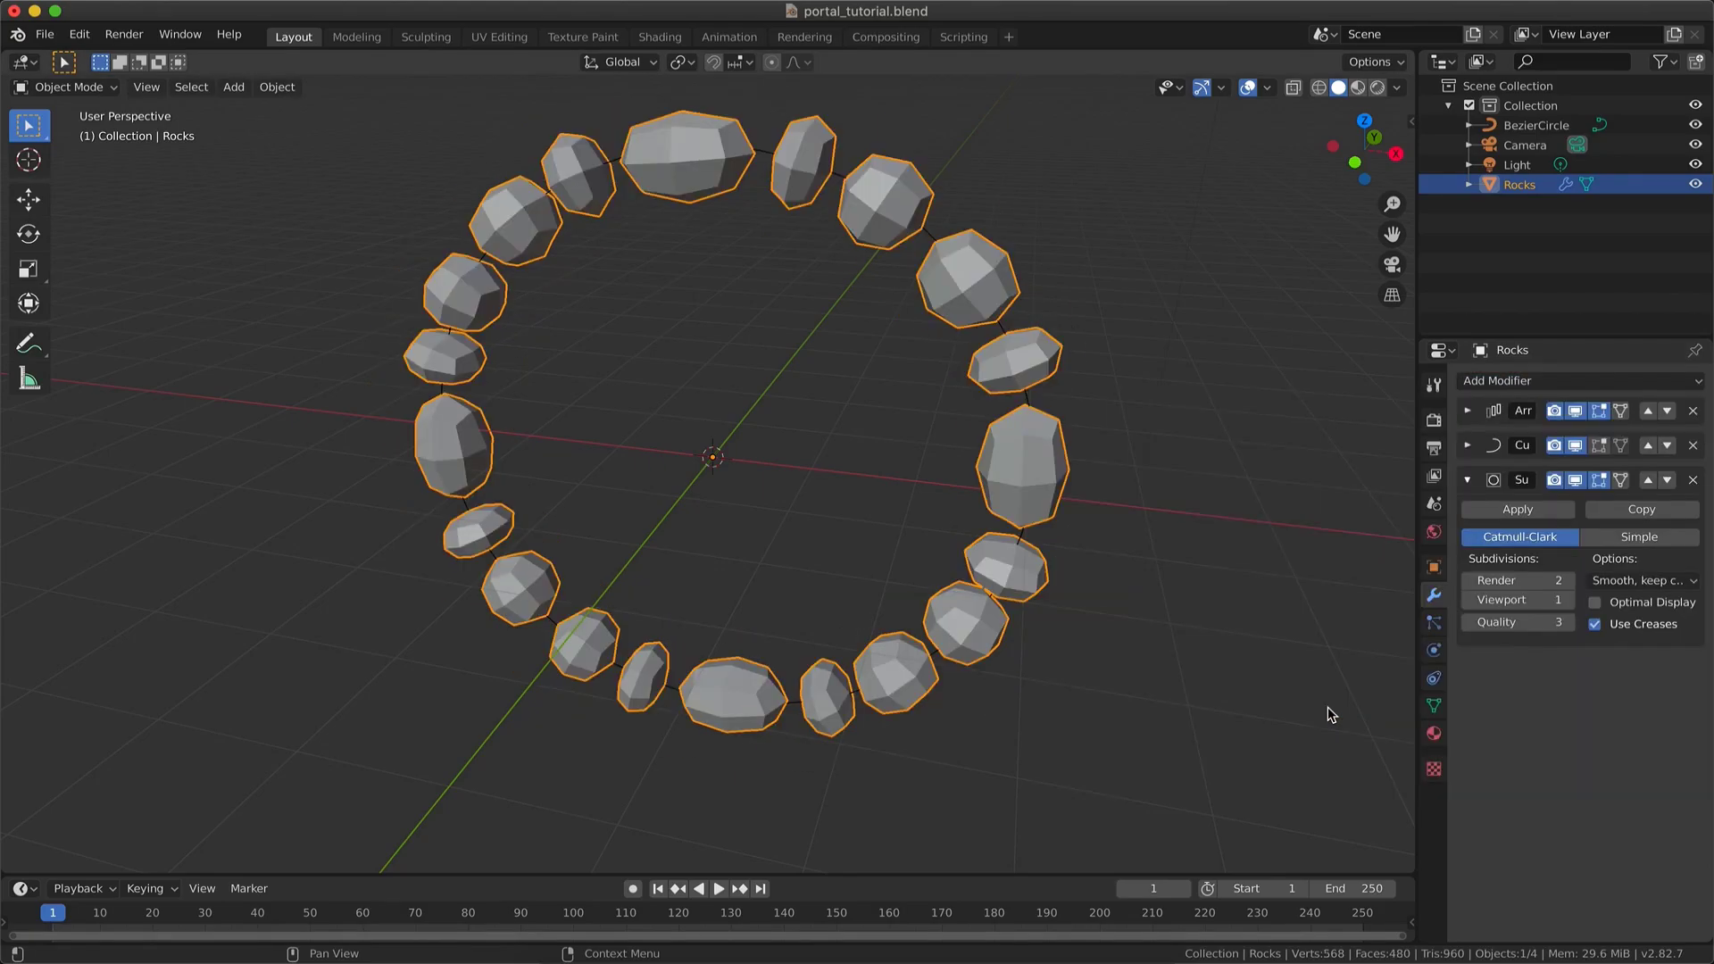
click(1569, 601)
click(1569, 601)
- Add an edge crease to all edges of the Rocks mesh to turn the rounded shapes into softly beveled blocks
key(Tab)
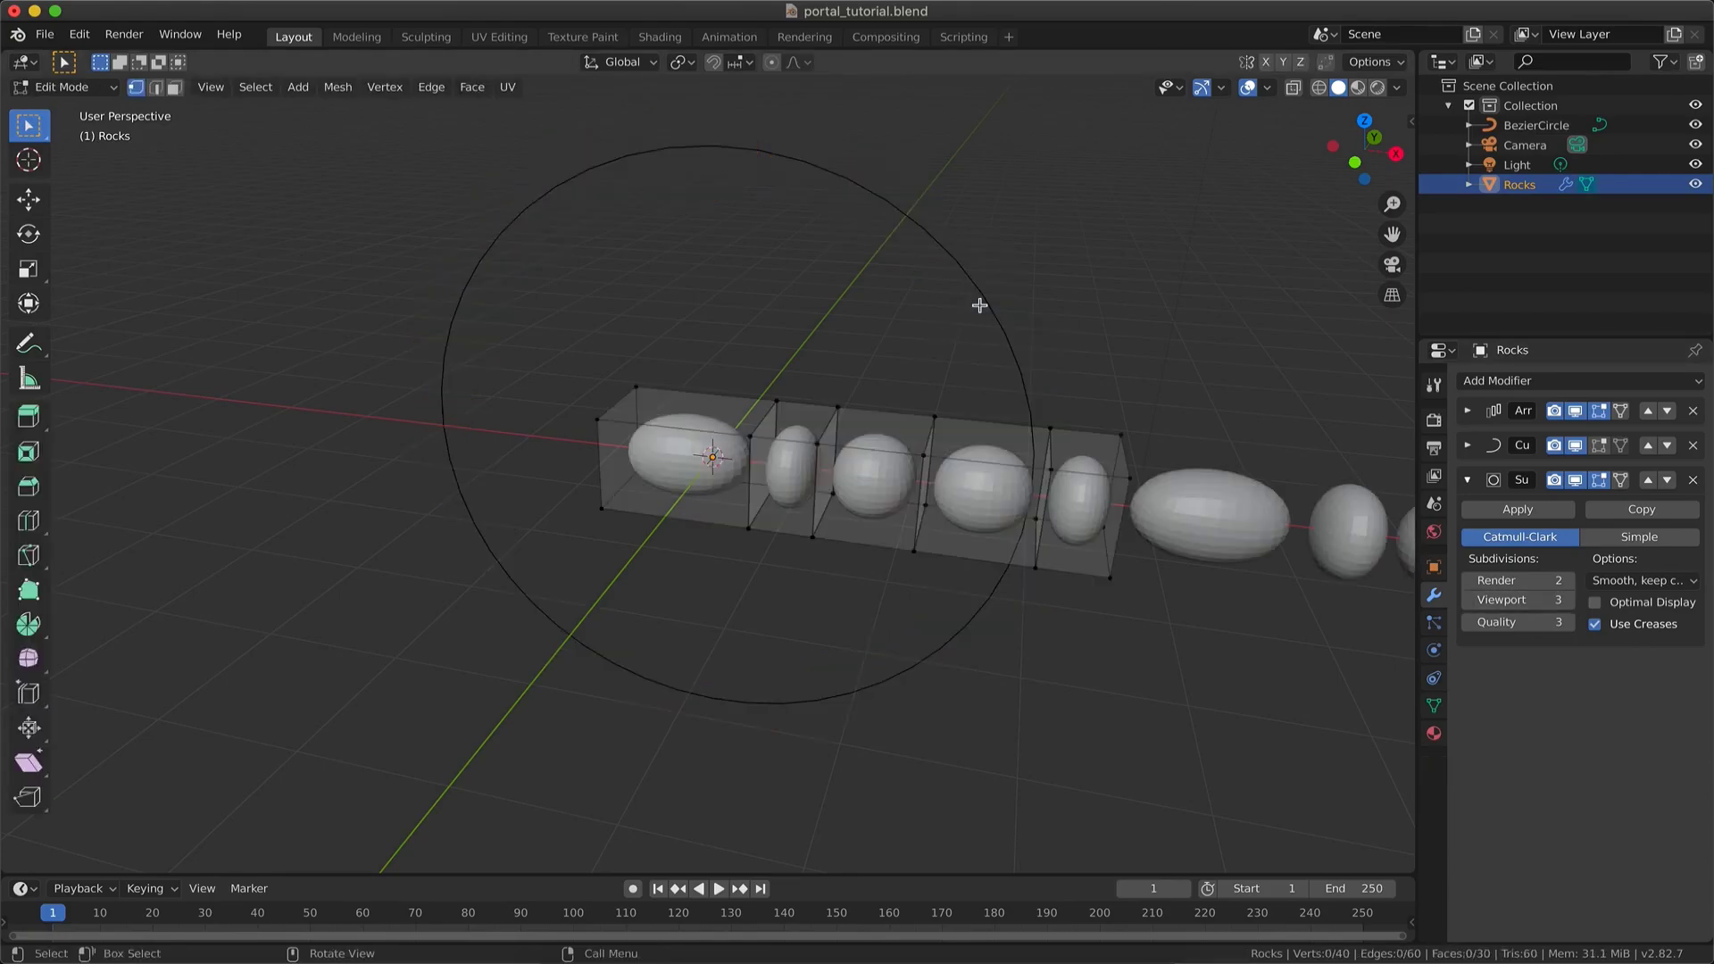
key(a)
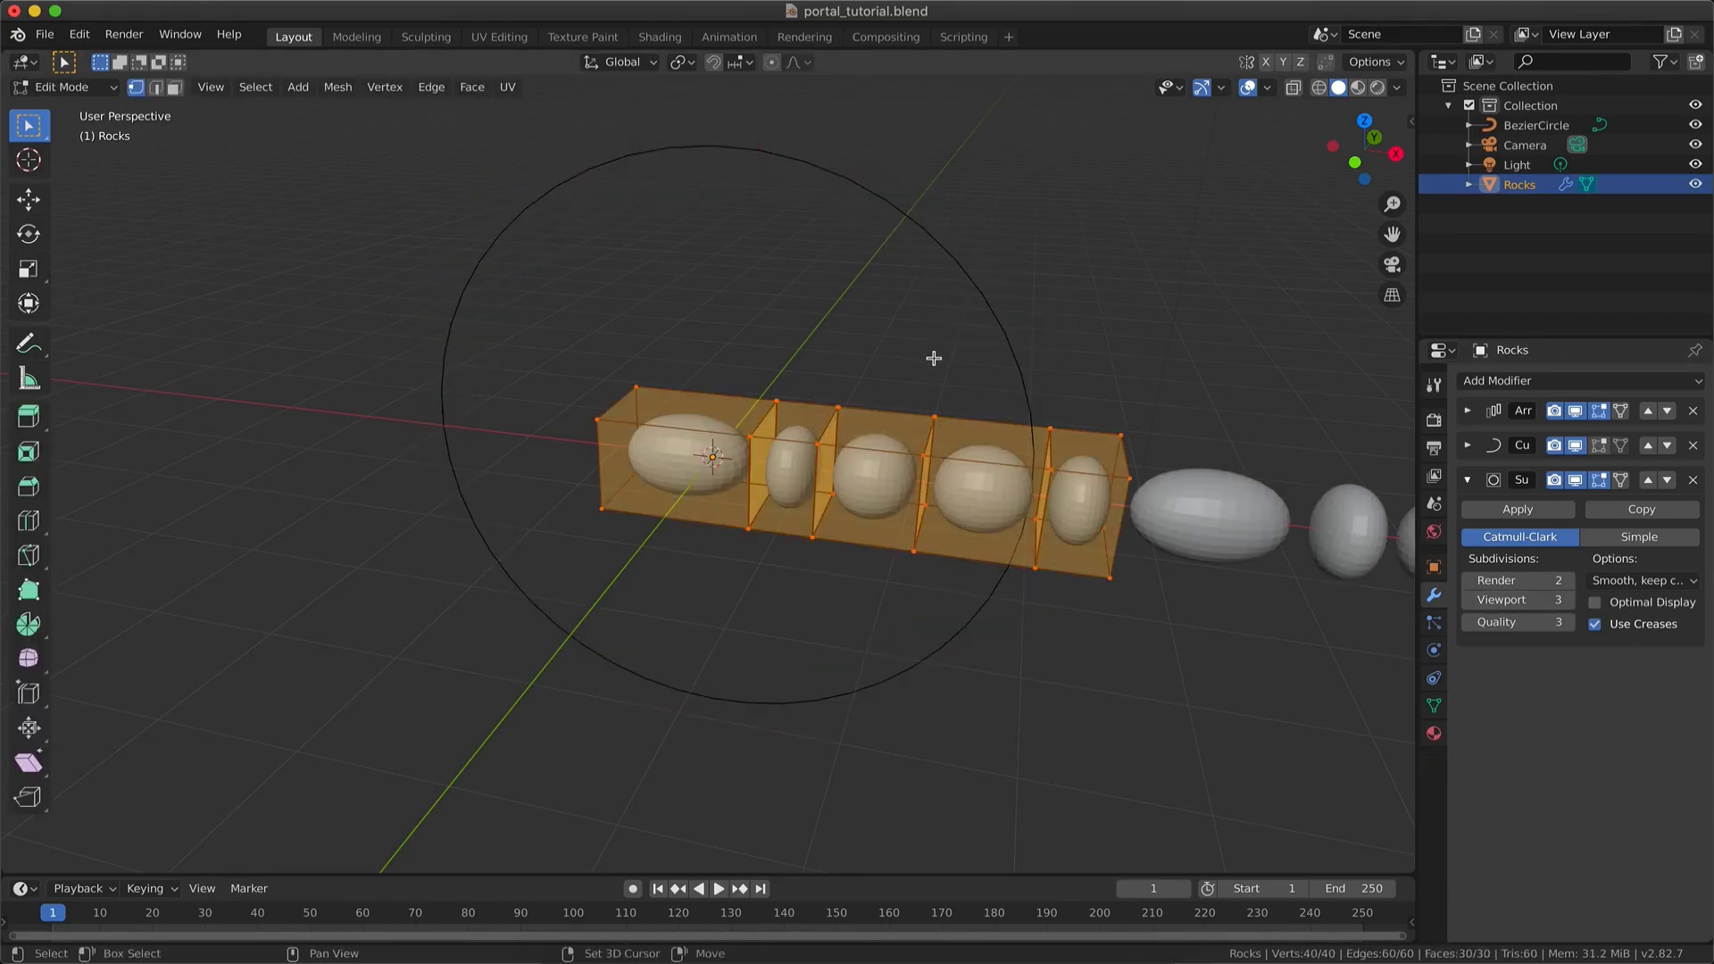
key(shift+e)
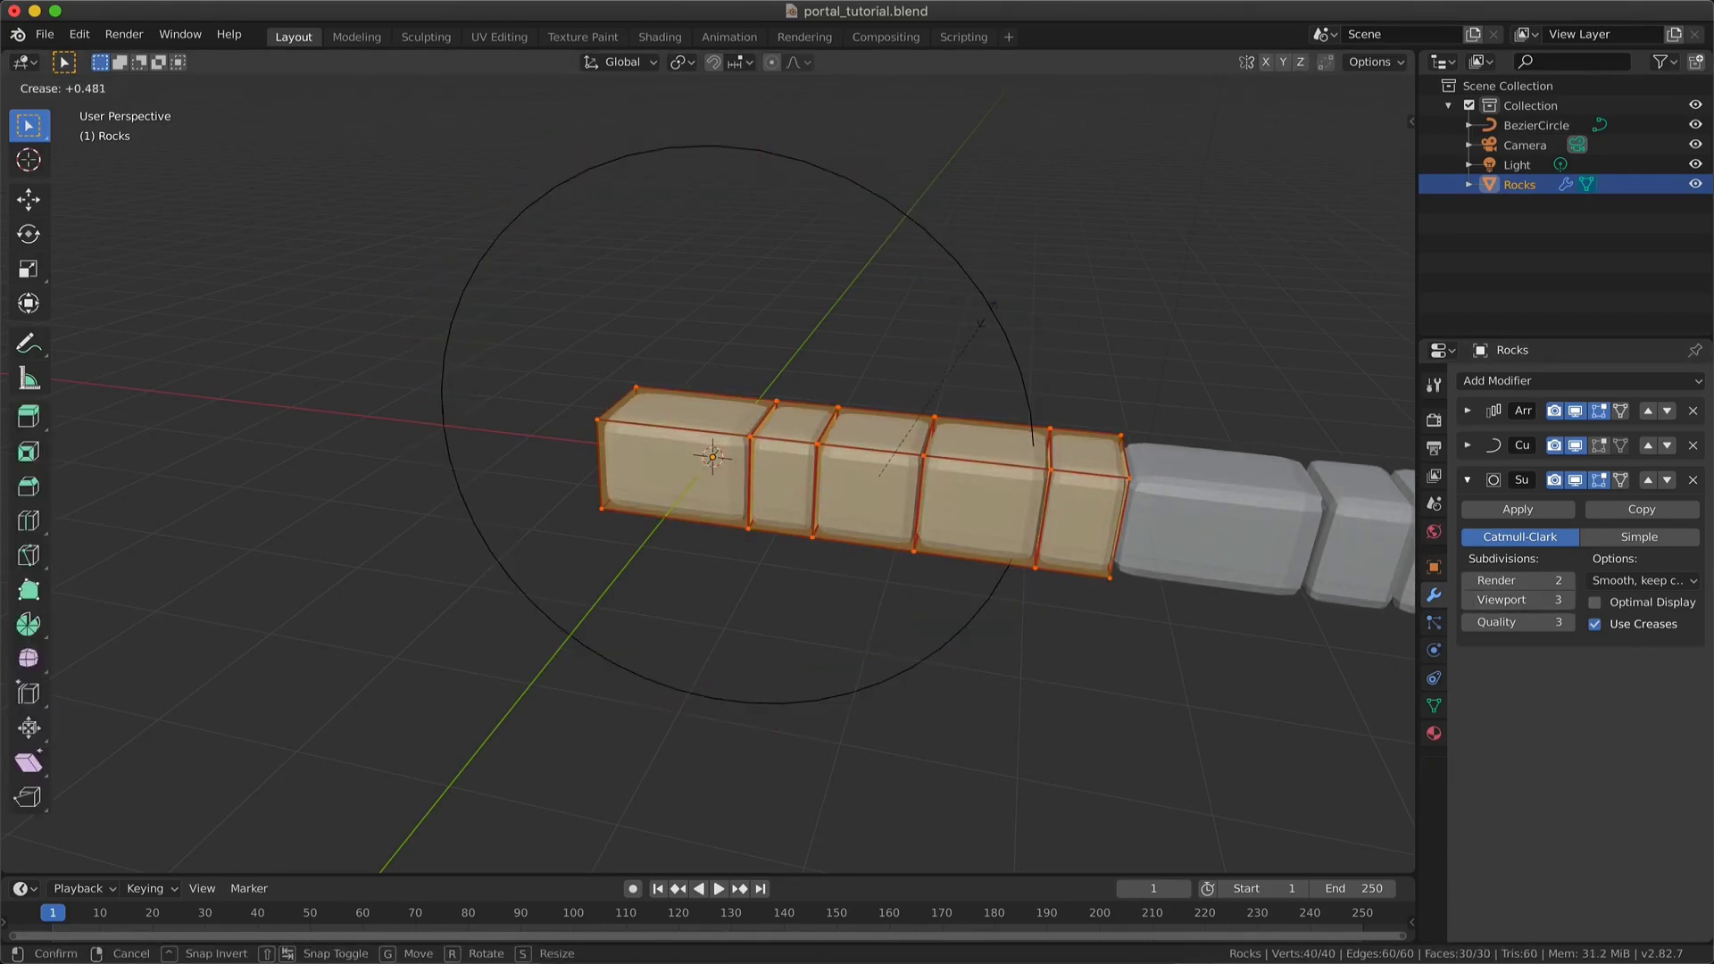
click(1024, 276)
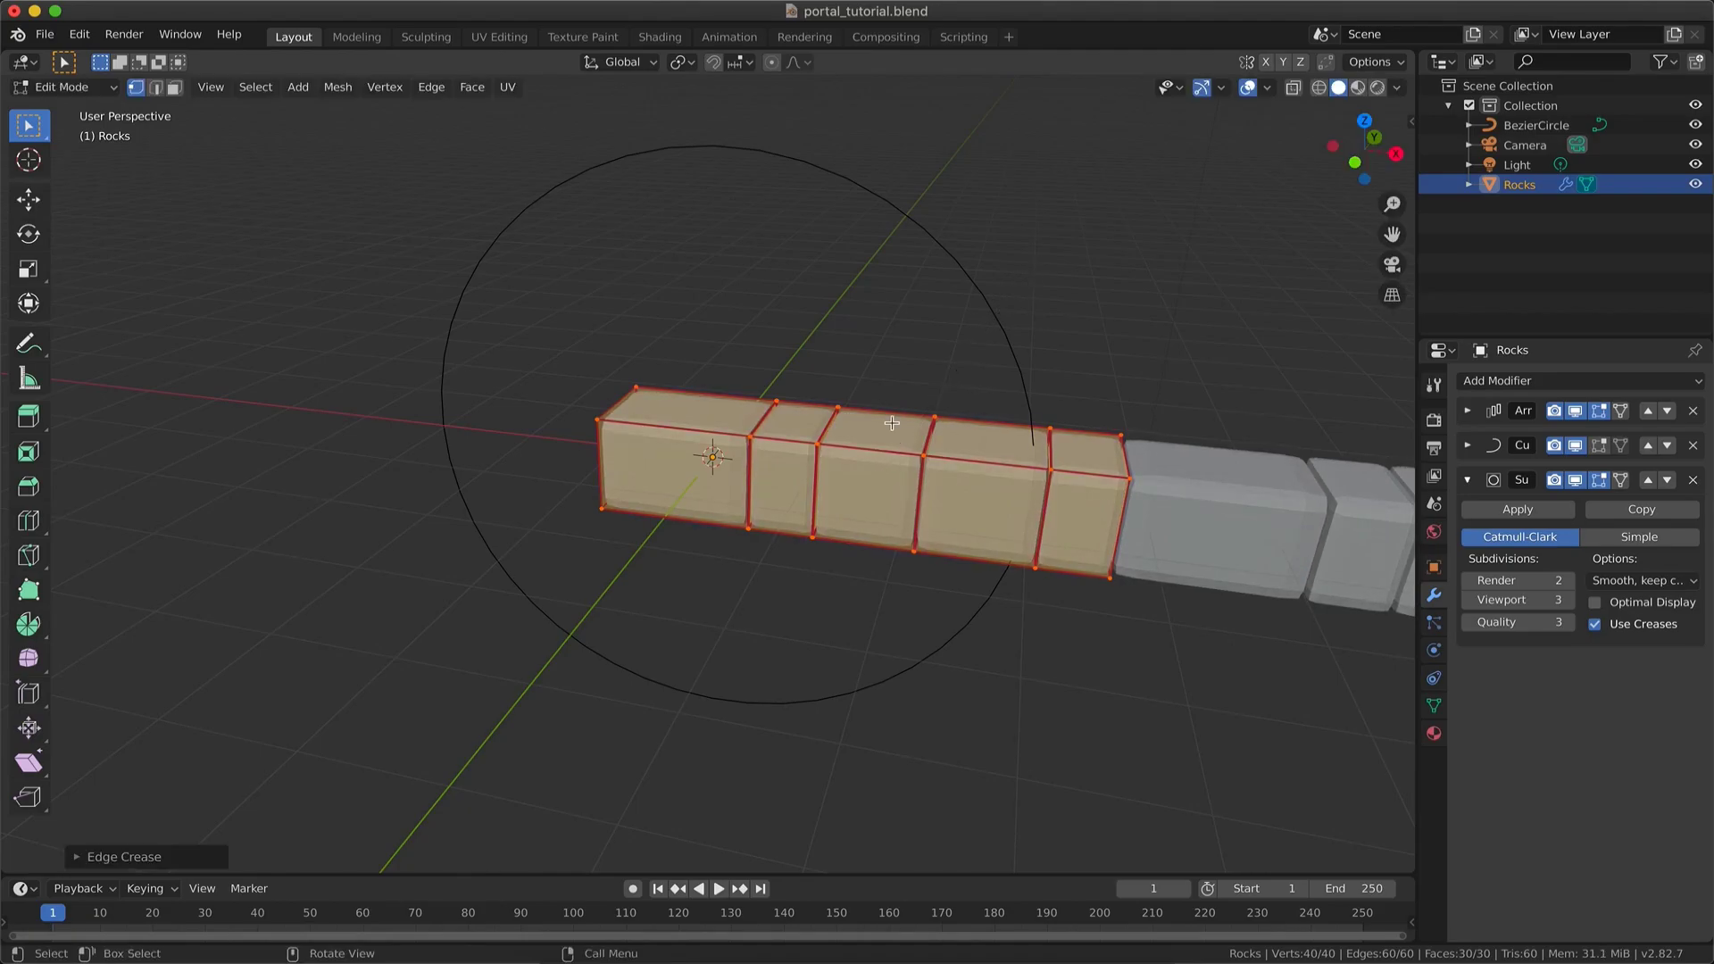
scroll(892, 423, up, 8)
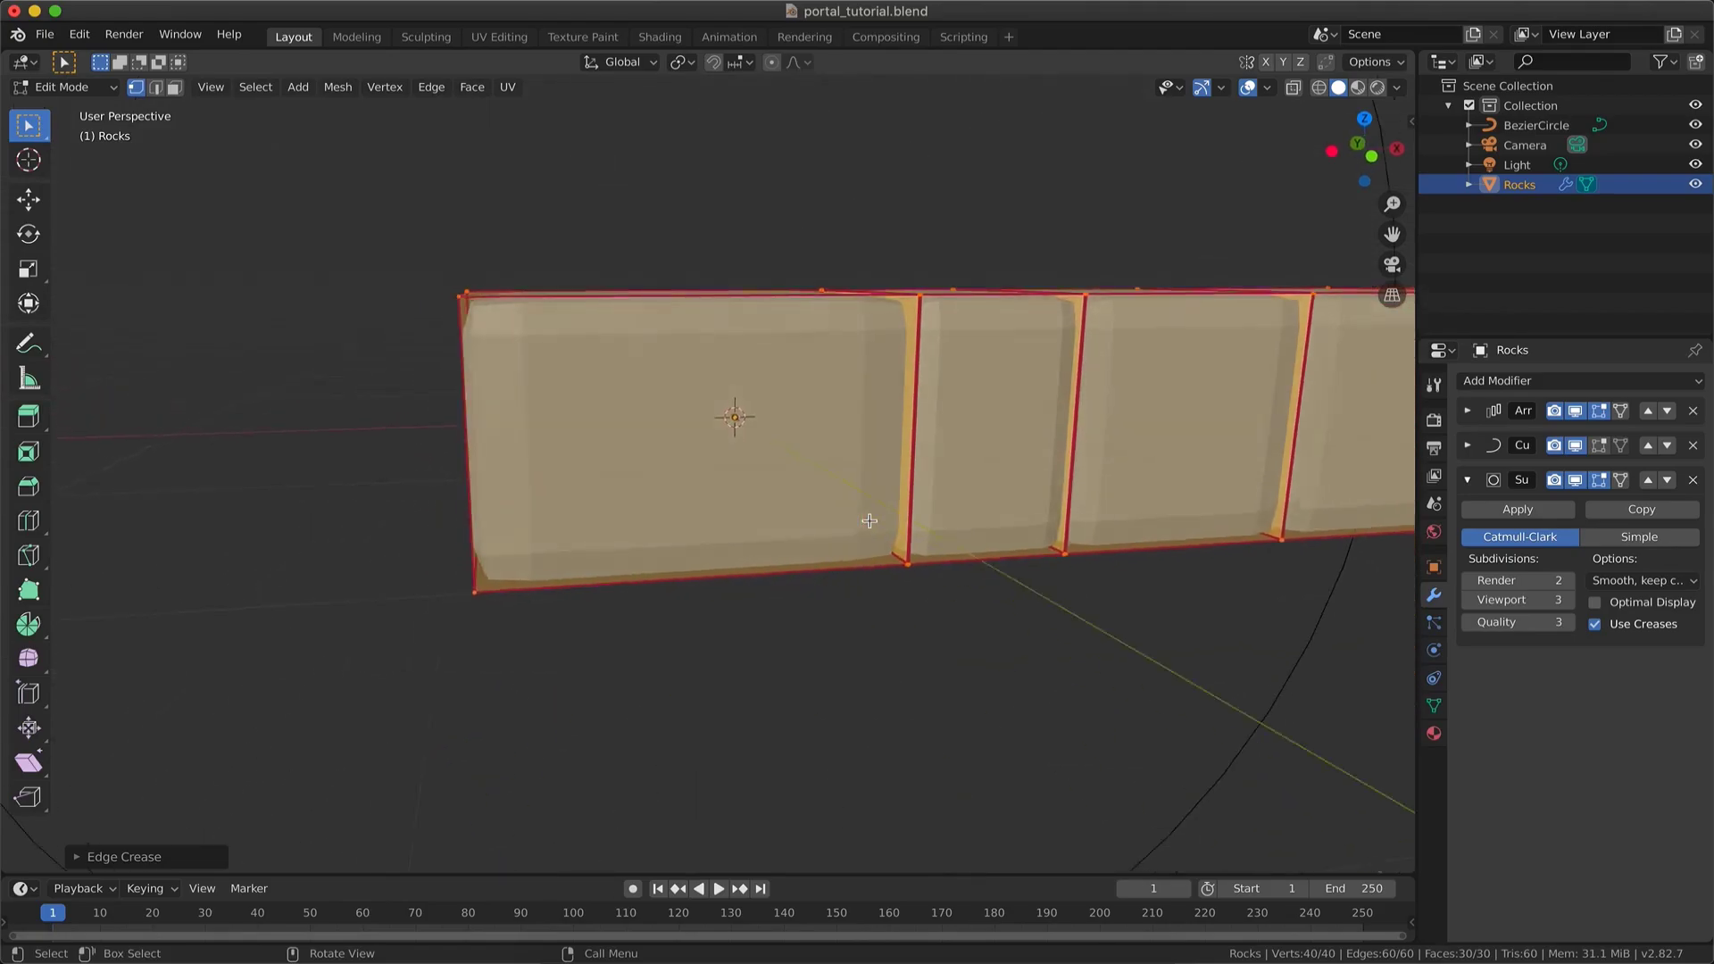
middle_drag(870, 521, 870, 520)
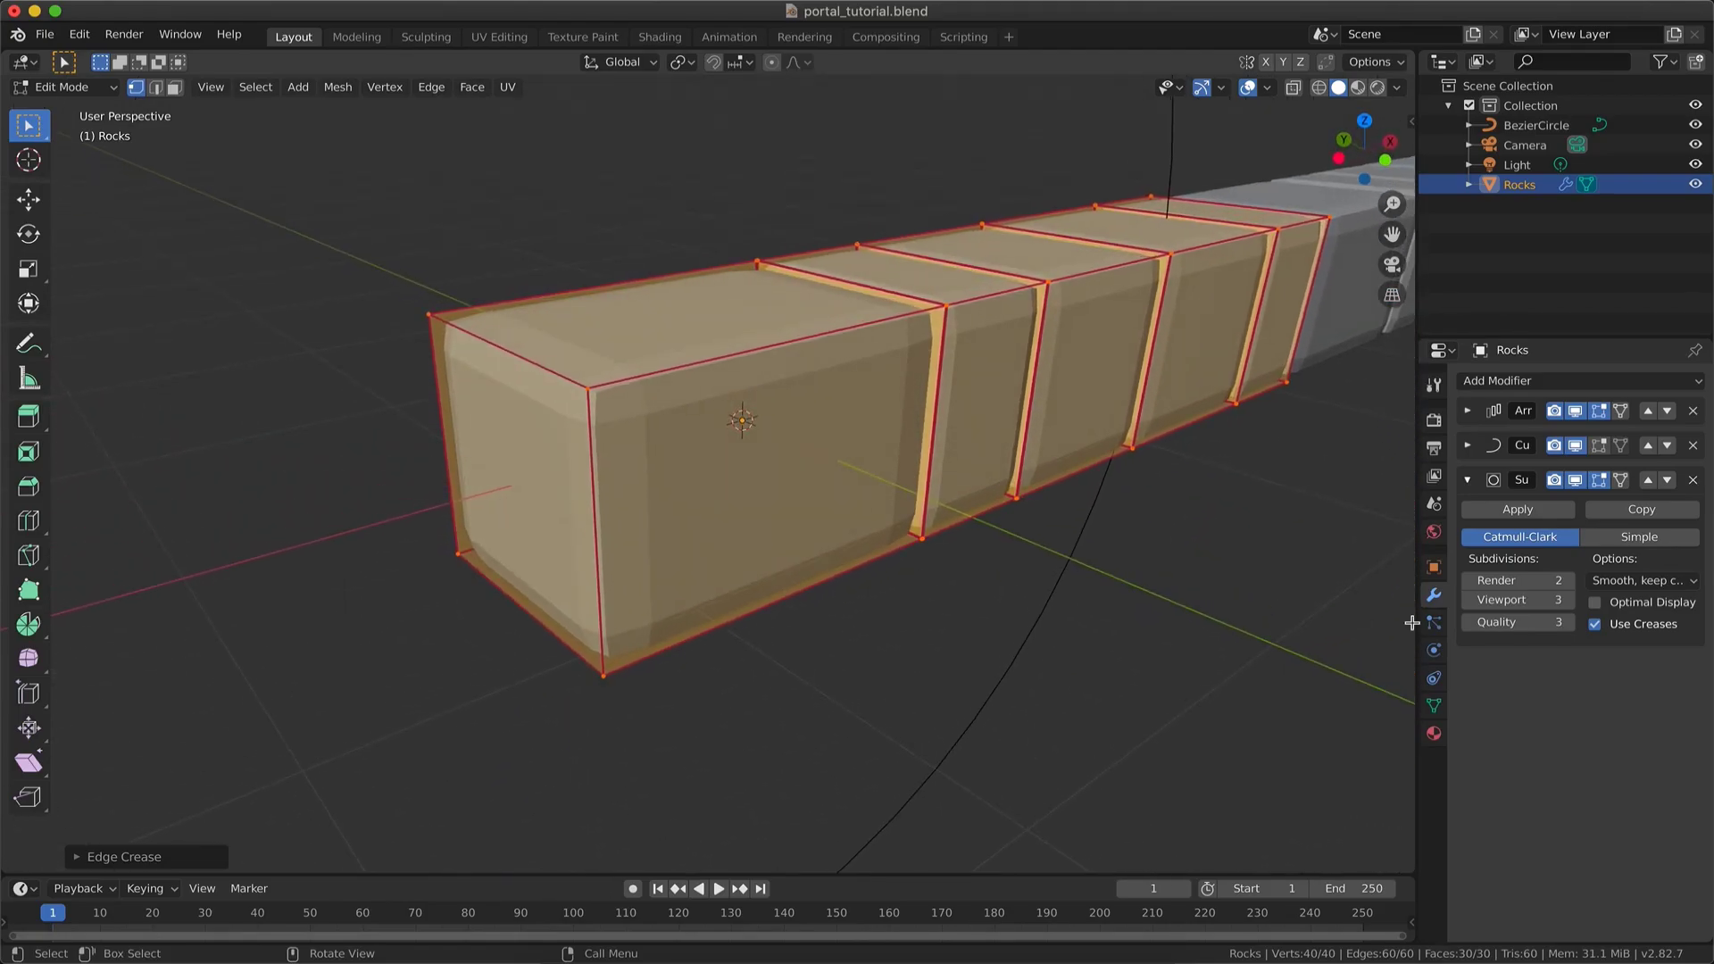
- Set the Subdivision Surface modifier's viewport and render subdivisions to 4
click(1567, 600)
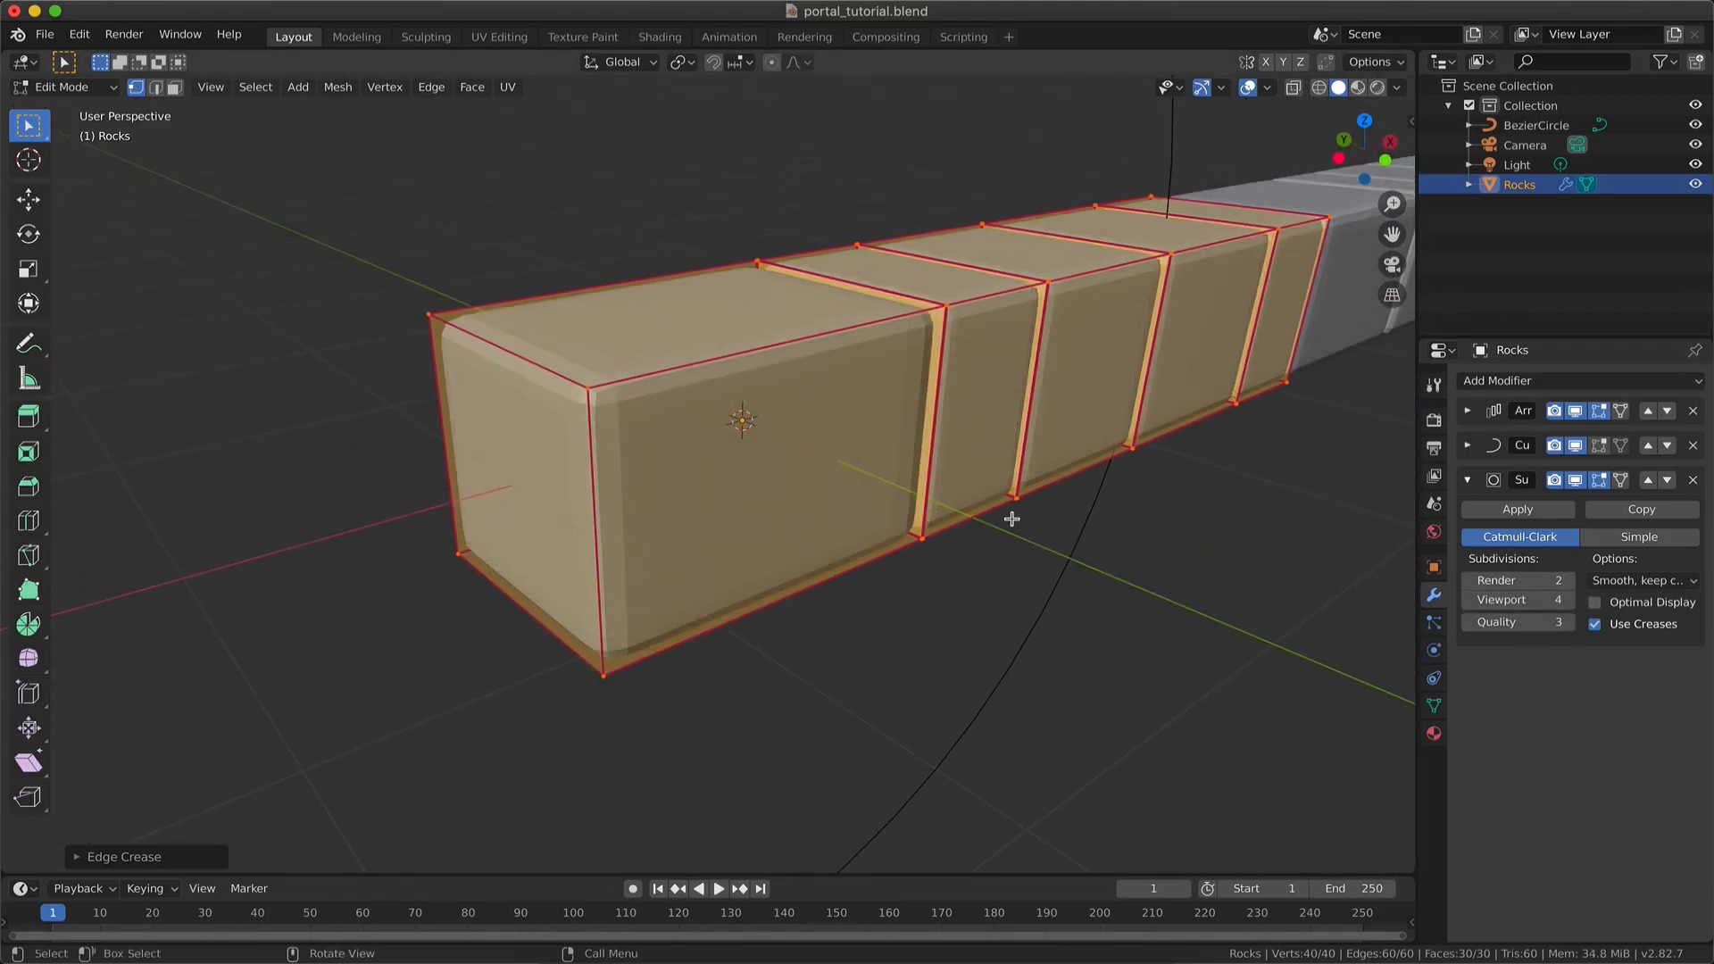
scroll(1012, 518, down, 5)
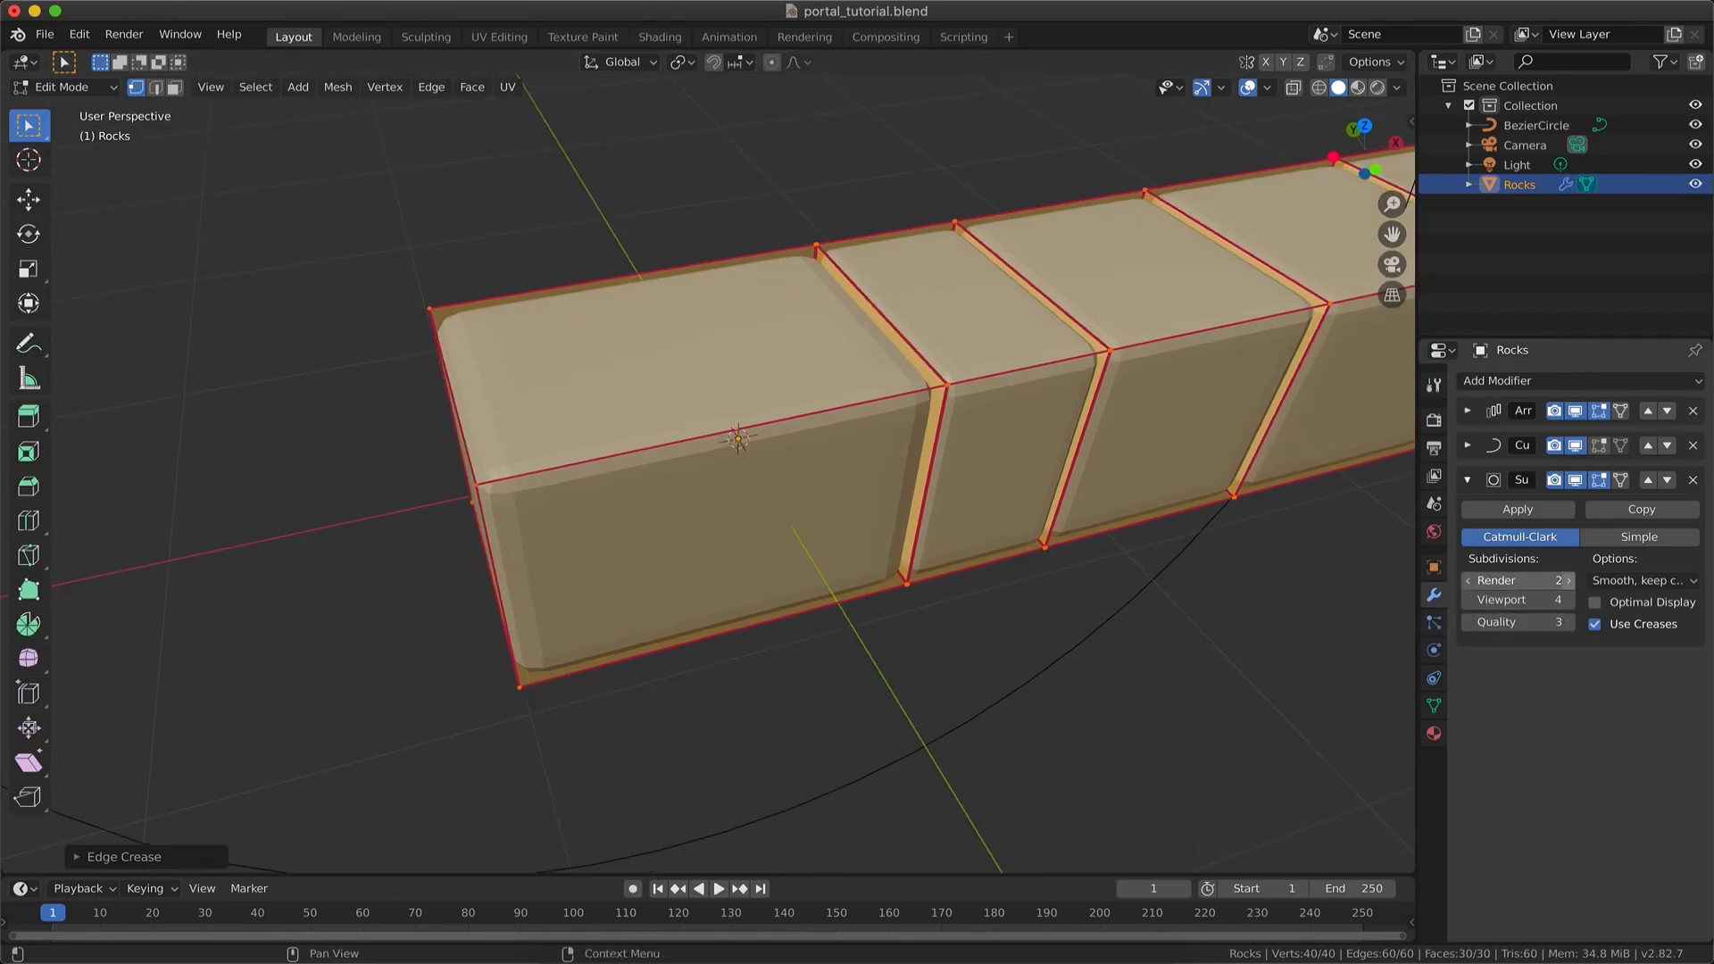
click(1570, 582)
- Try viewport subdivision level 5 on the blocks, compare the mesh density in wireframe, and return to level 4 in solid shading
key(shift+z)
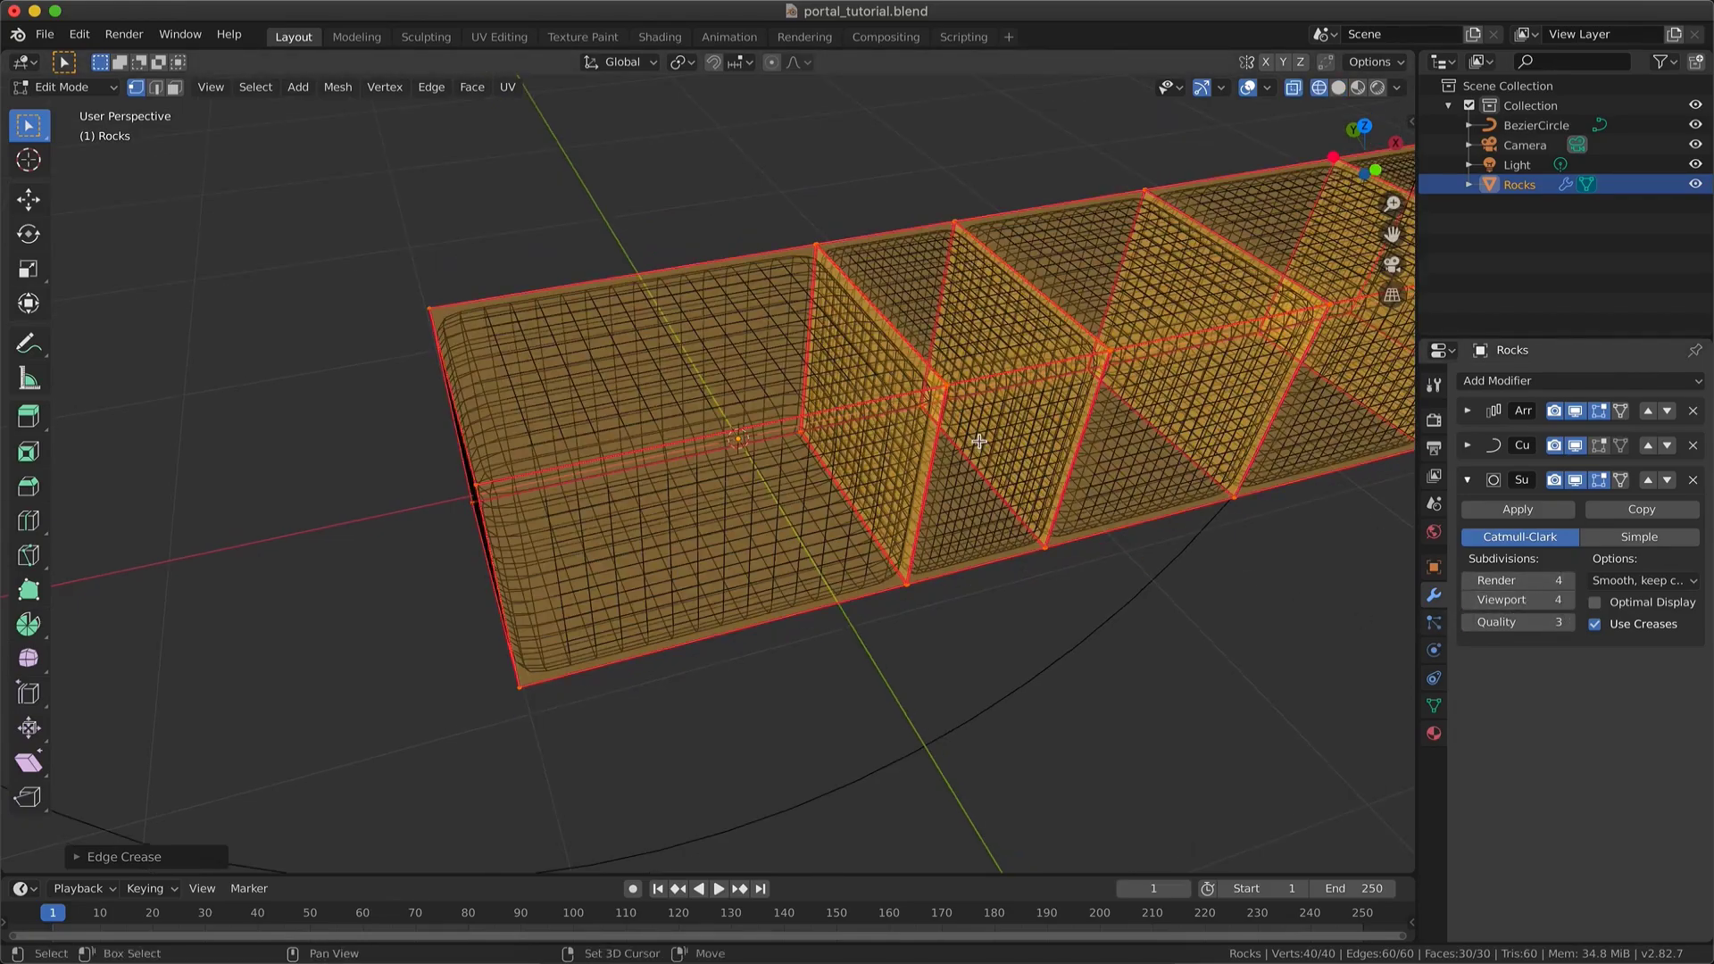
scroll(979, 441, up, 2)
scroll(979, 441, left, 3)
key(shift+z)
click(1565, 600)
key(shift+z)
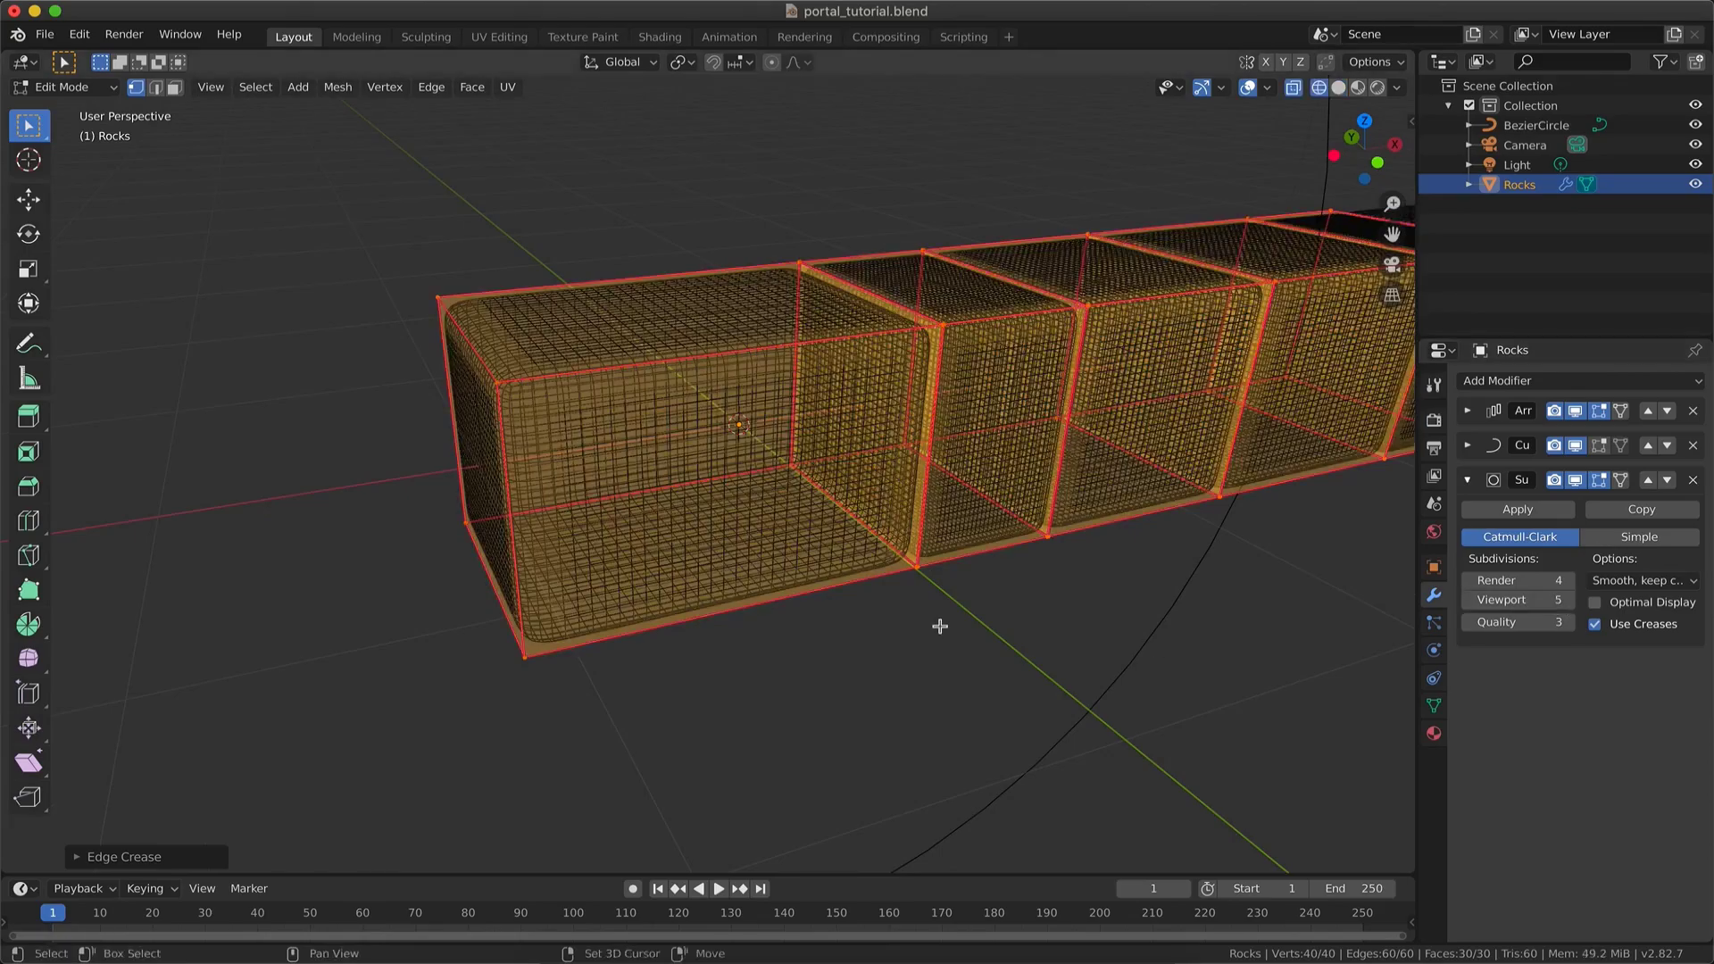
scroll(940, 626, down, 3)
scroll(940, 626, up, 2)
key(shift+z)
key(ctrl+4)
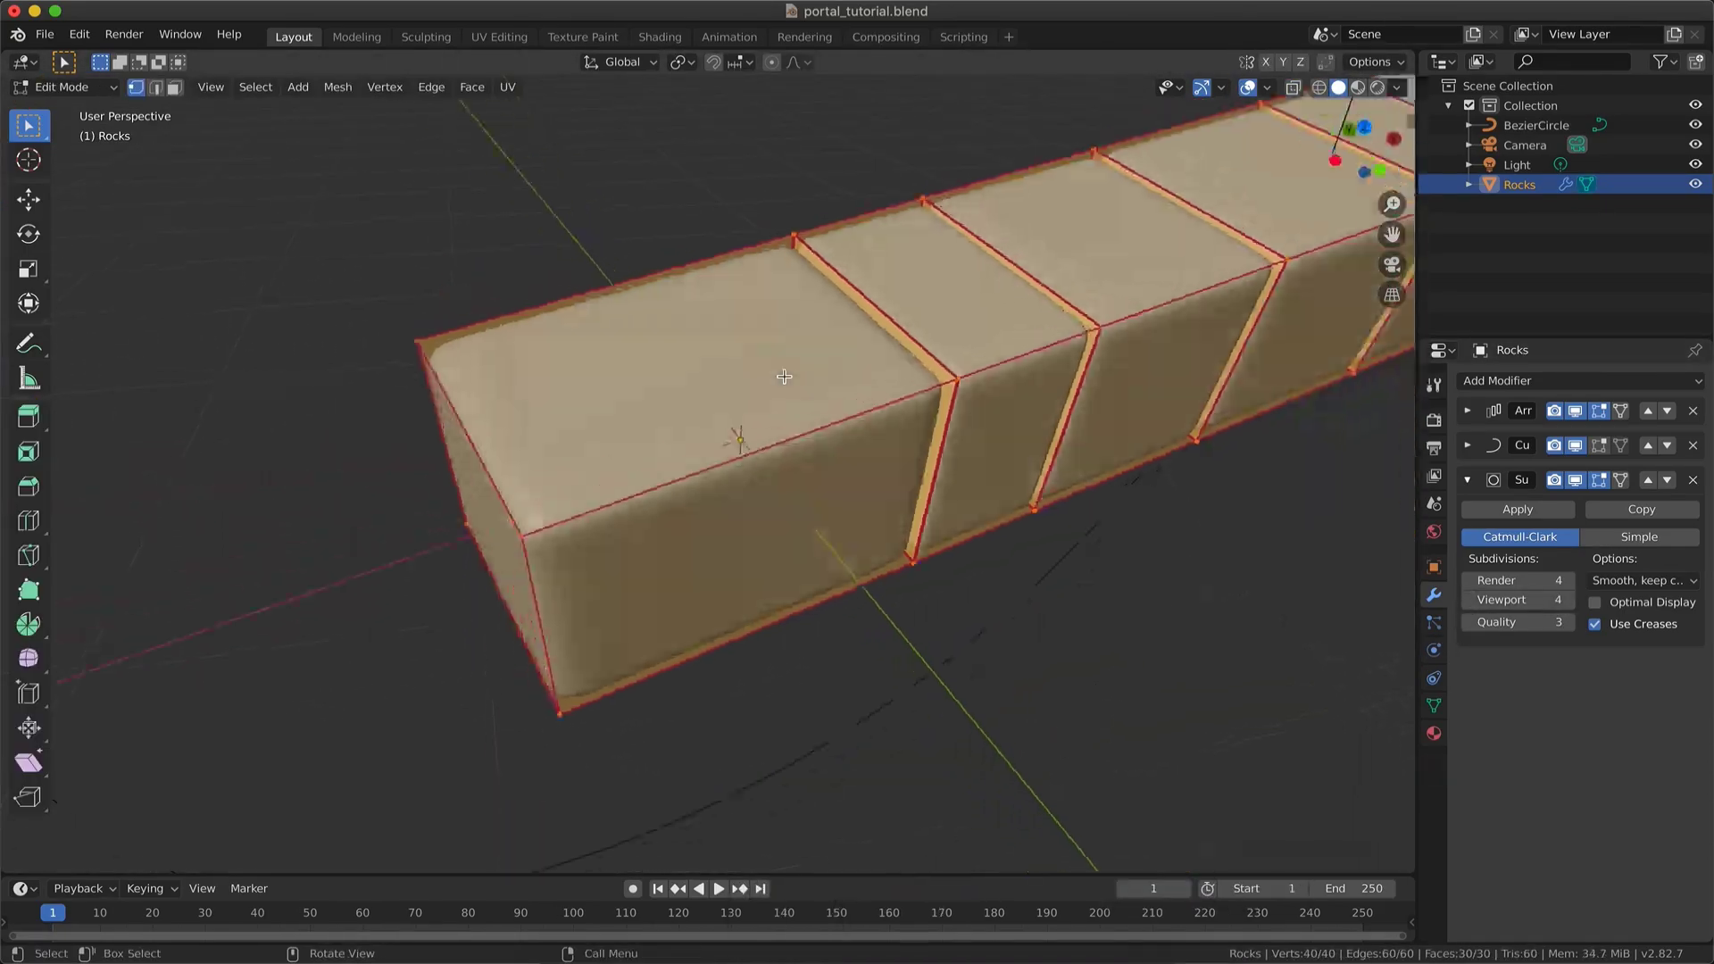
- Leave Edit Mode, select the Rocks ring and save the file
scroll(784, 377, down, 3)
click(544, 203)
scroll(1071, 257, up, 3)
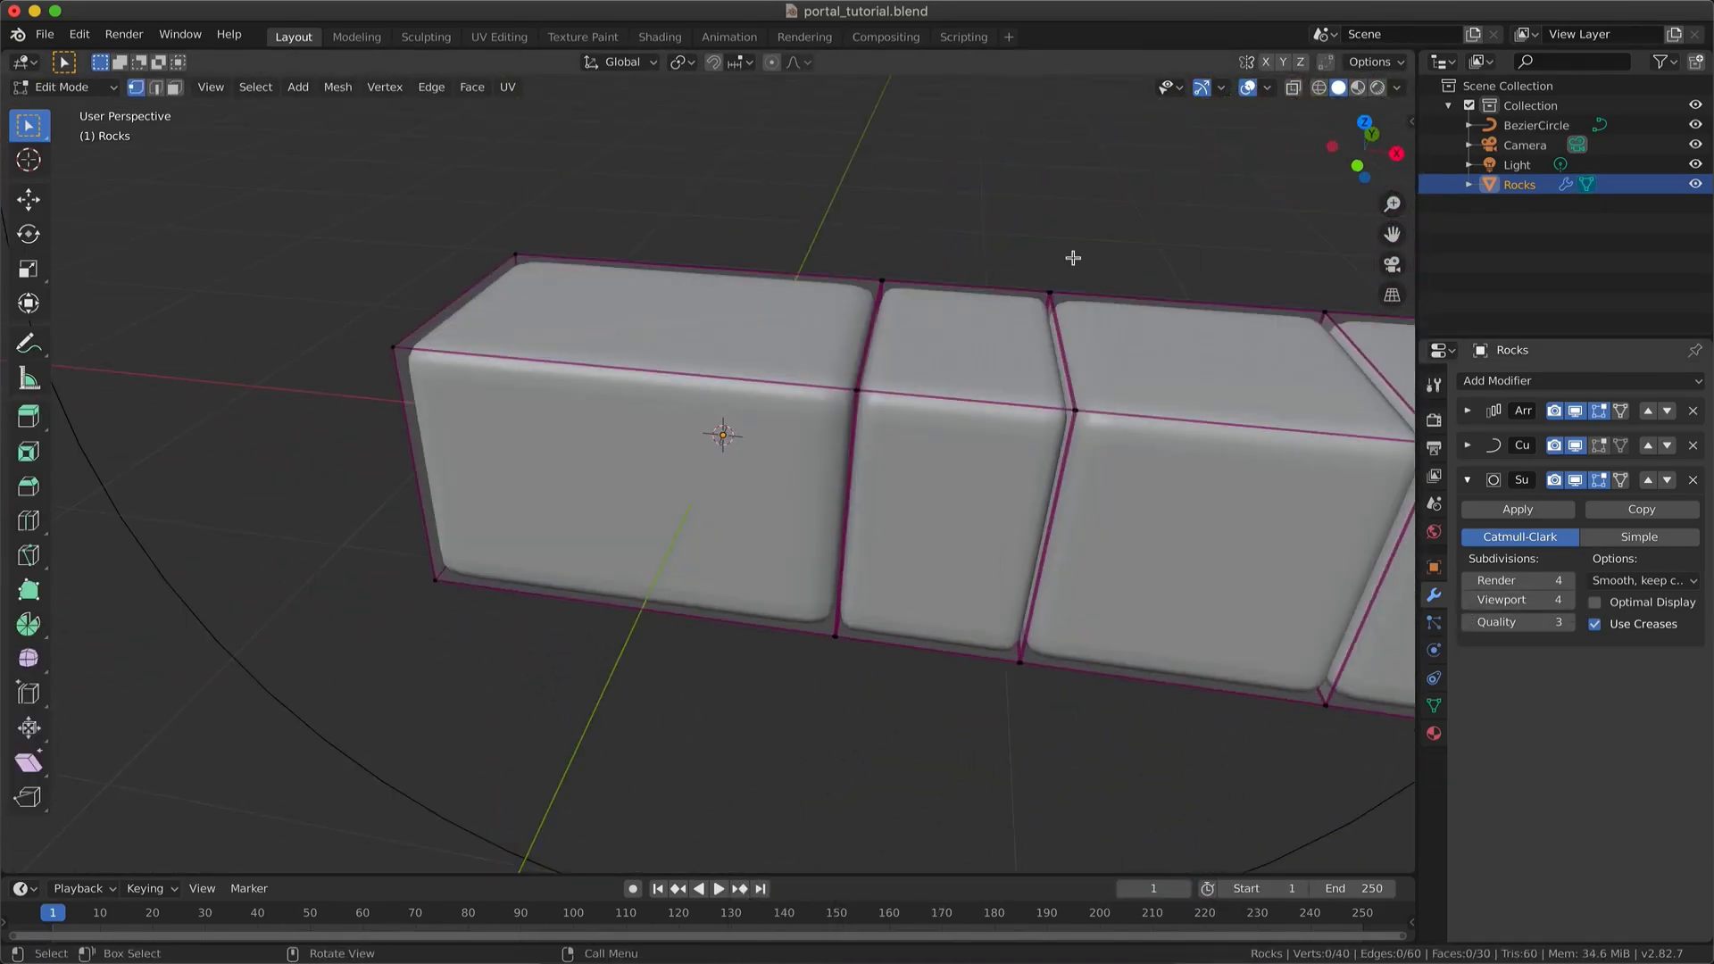
scroll(1073, 259, down, 5)
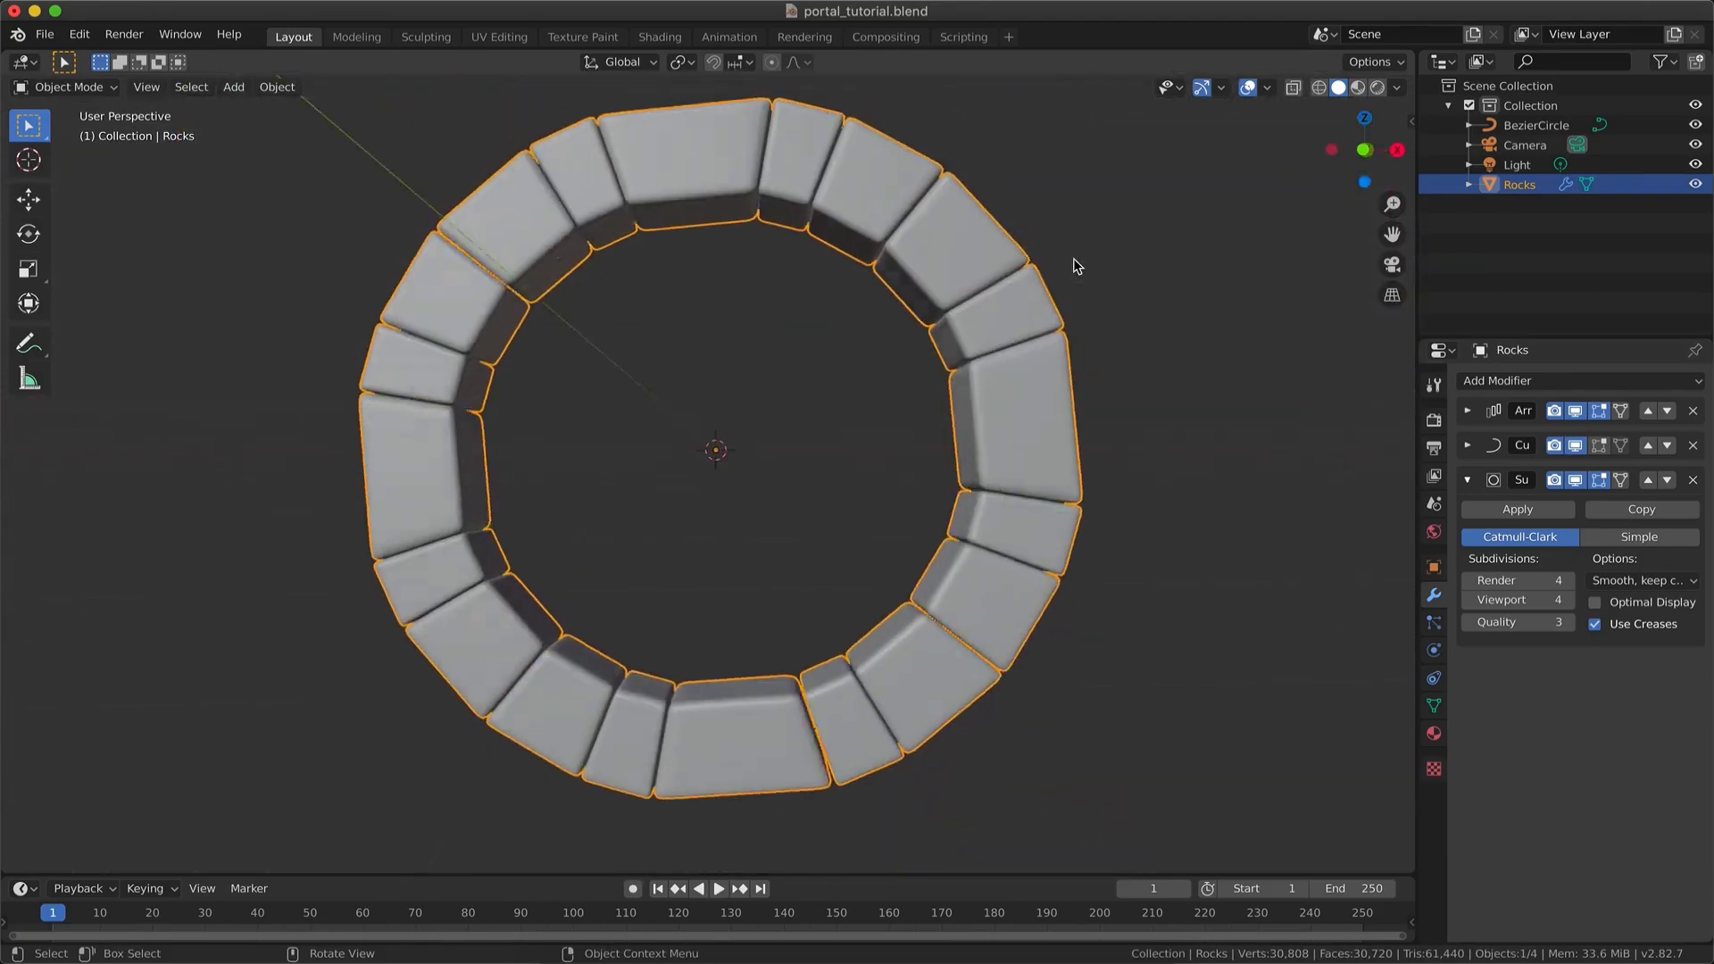
scroll(1074, 265, up, 2)
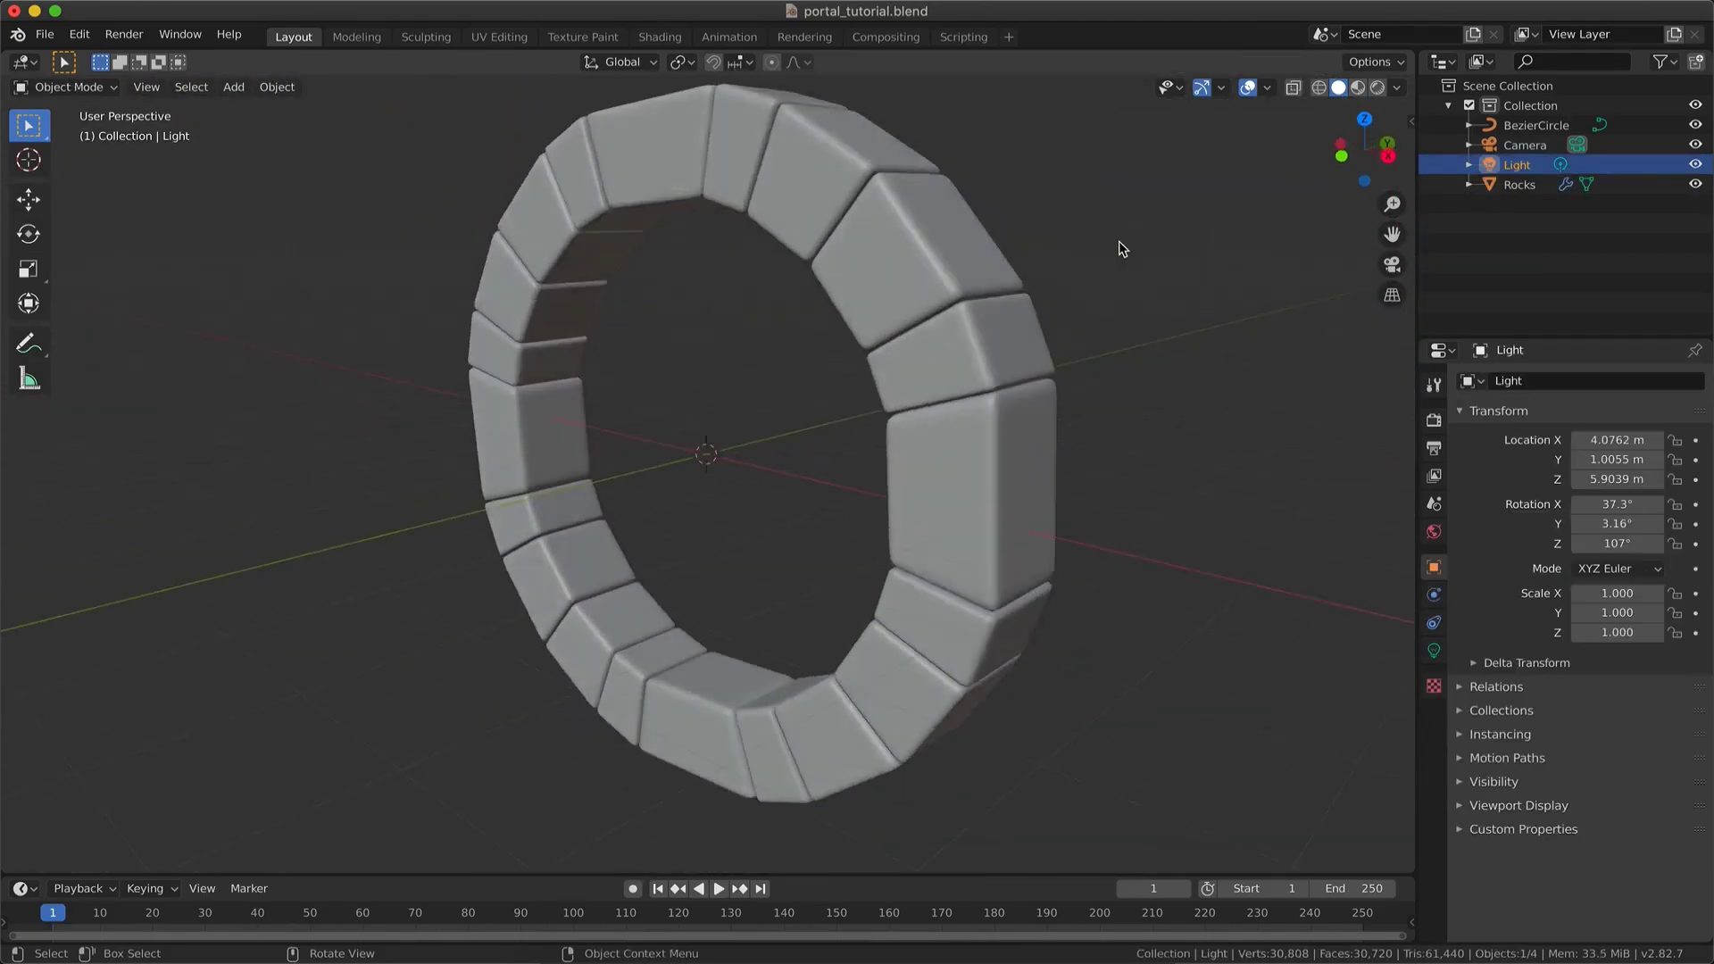
scroll(1121, 249, left, 4)
click(1033, 321)
scroll(1033, 321, up, 3)
key(super+s)
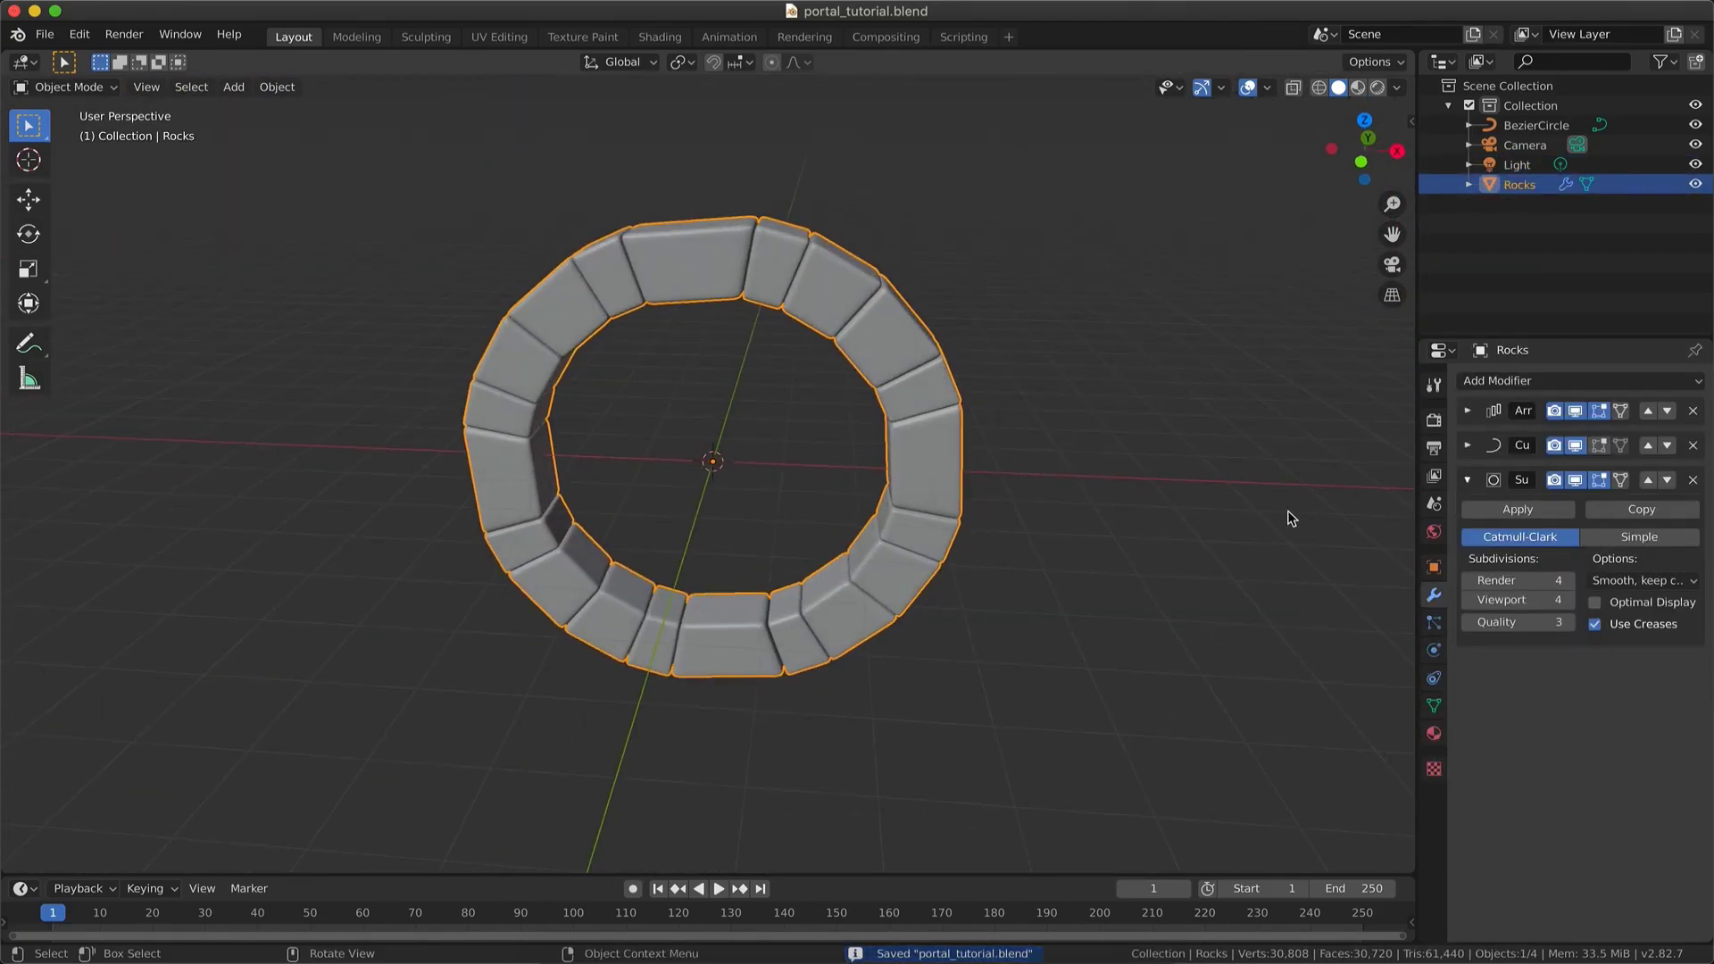
- Move all of the BezierCircle's control points up about 1.71 m along Z in Edit Mode, working in front view
key(Tab)
key(KP_1)
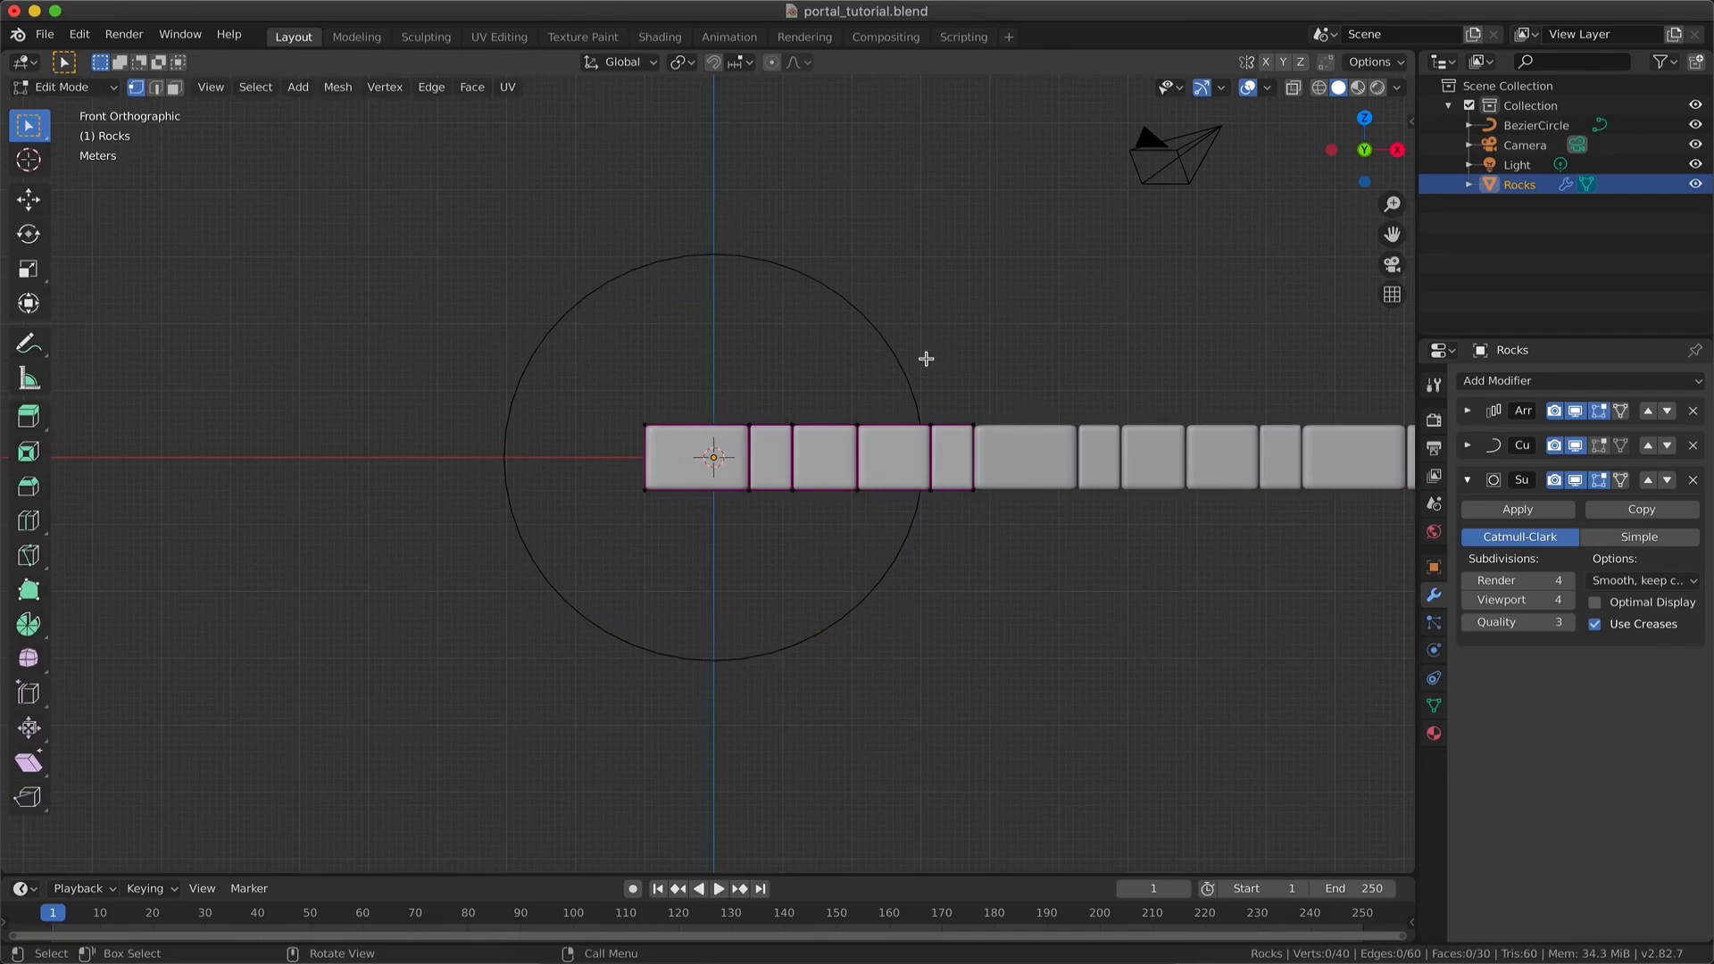
key(Tab)
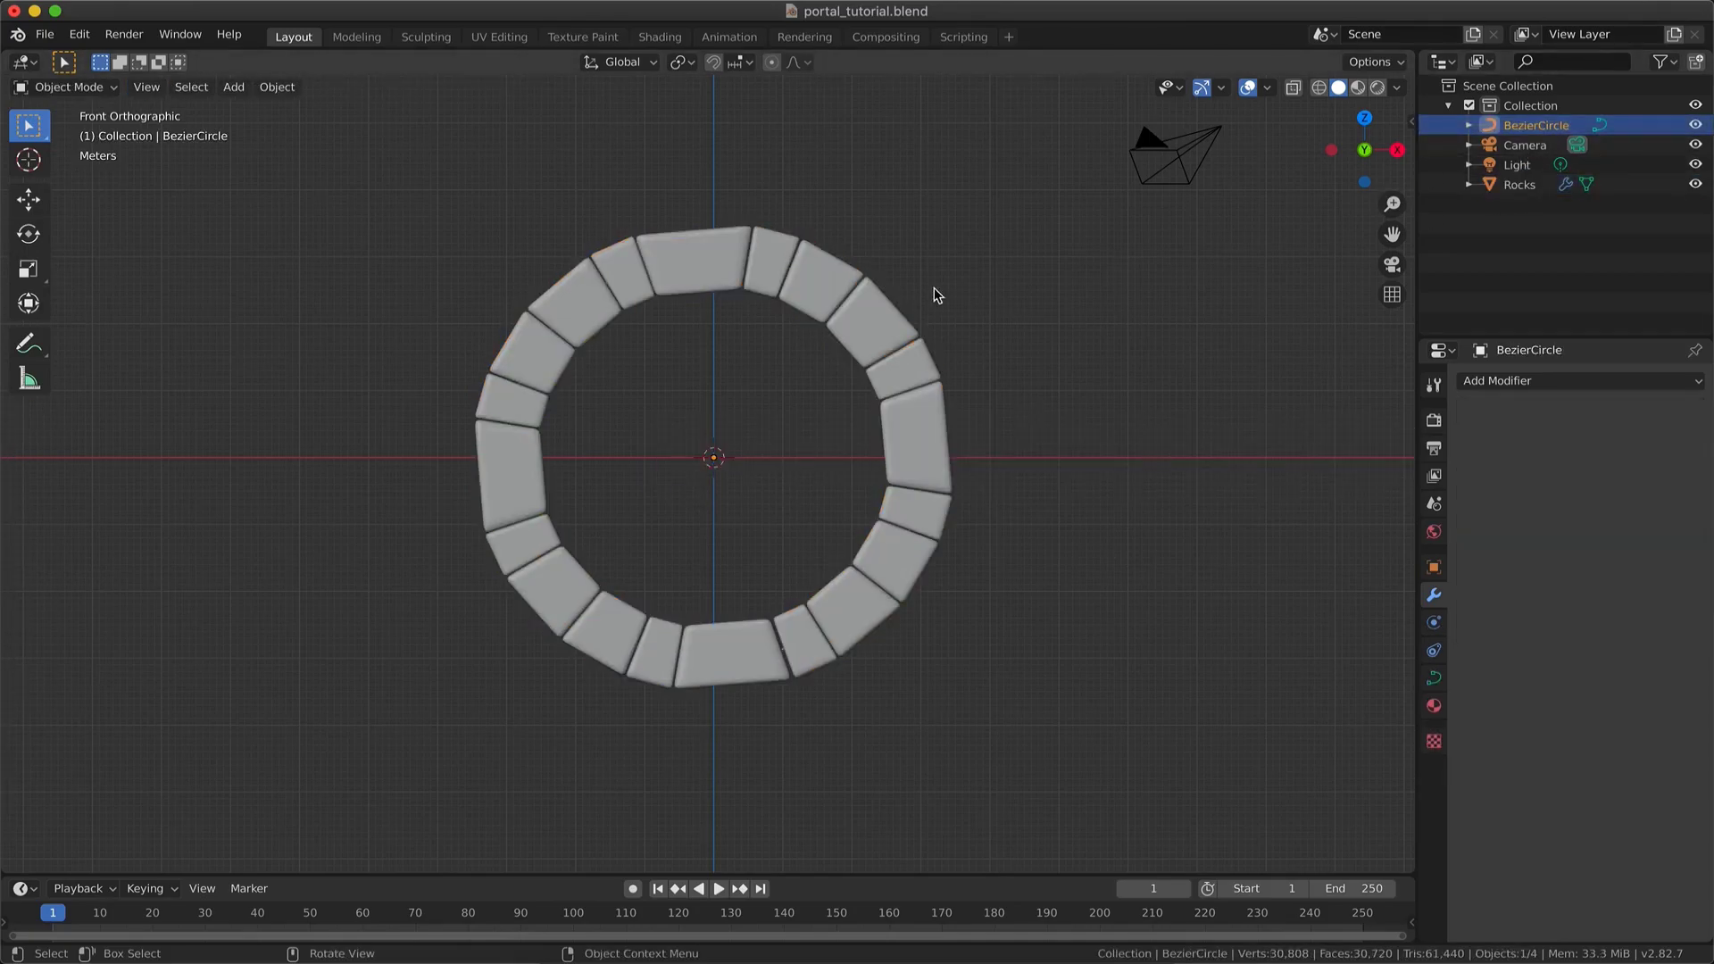
key(Tab)
key(g)
key(z)
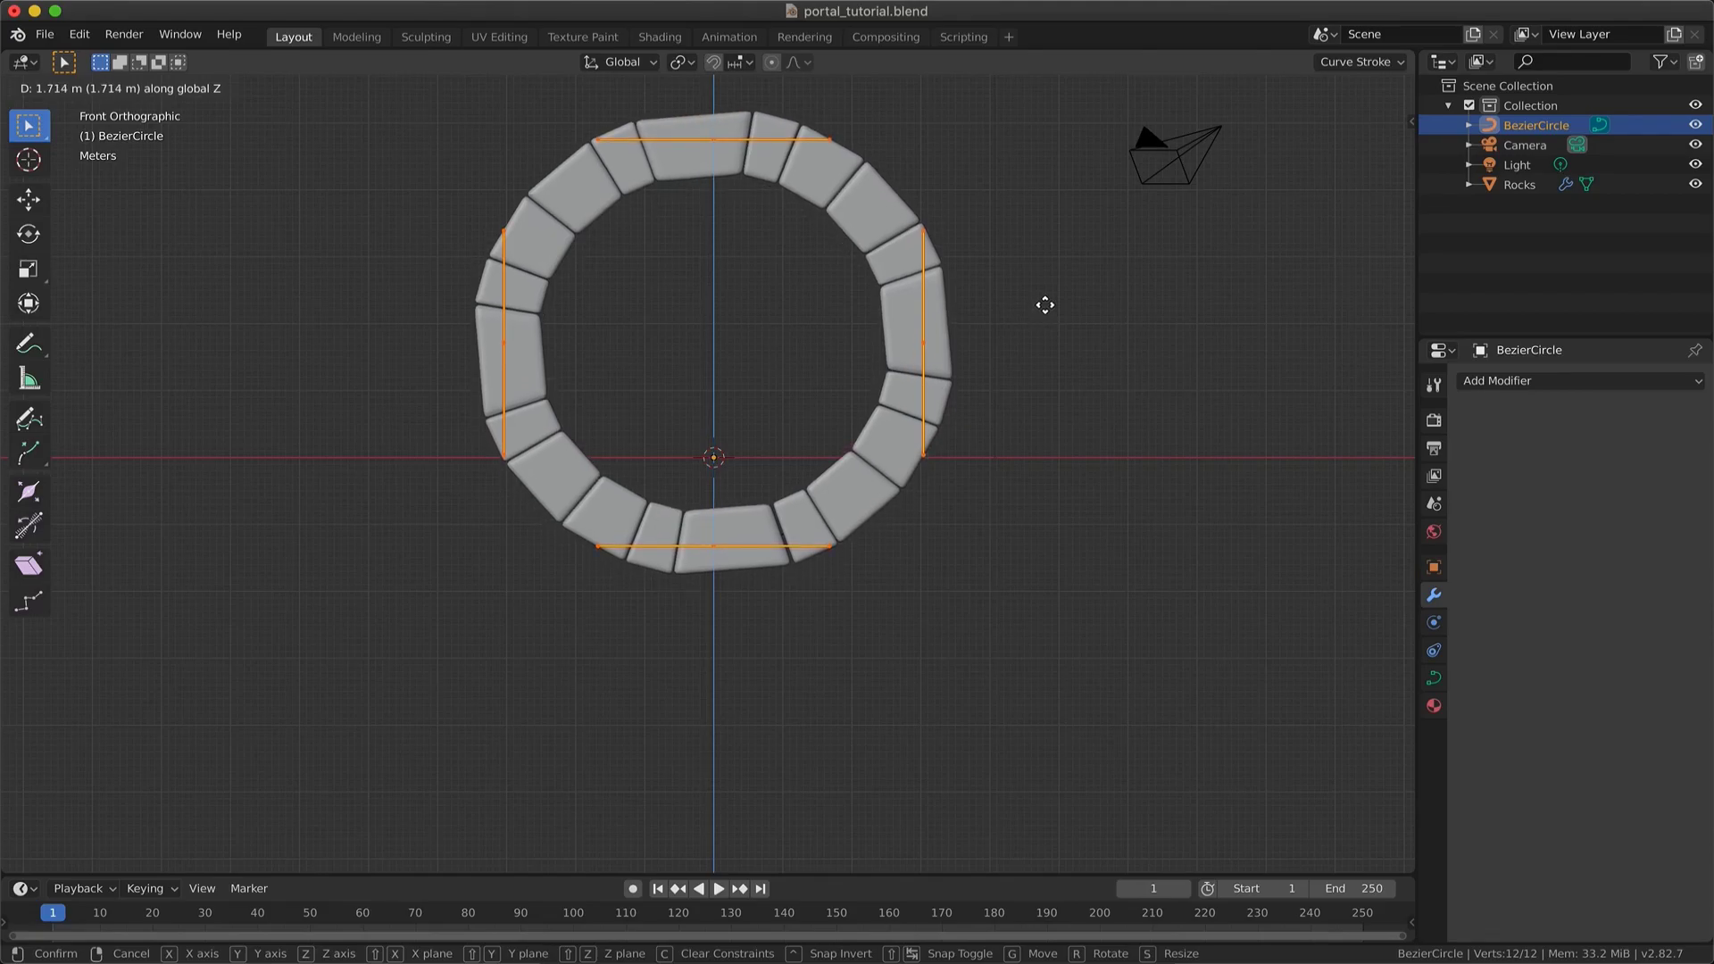
click(1044, 306)
key(r)
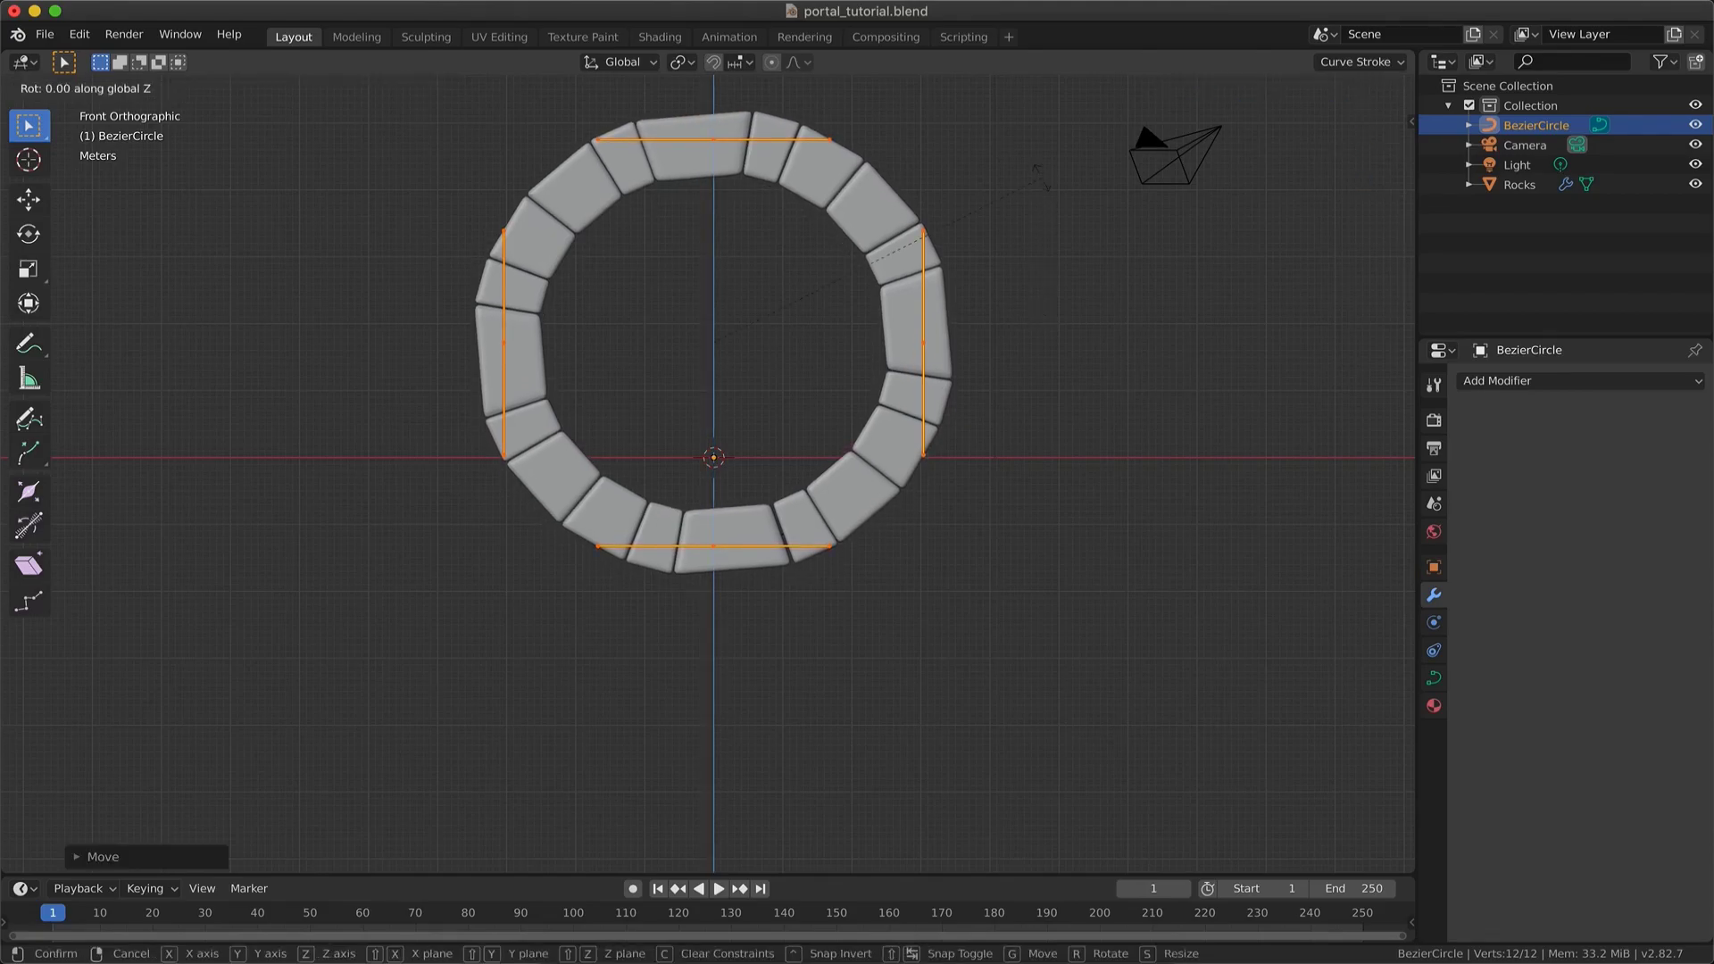
key(r)
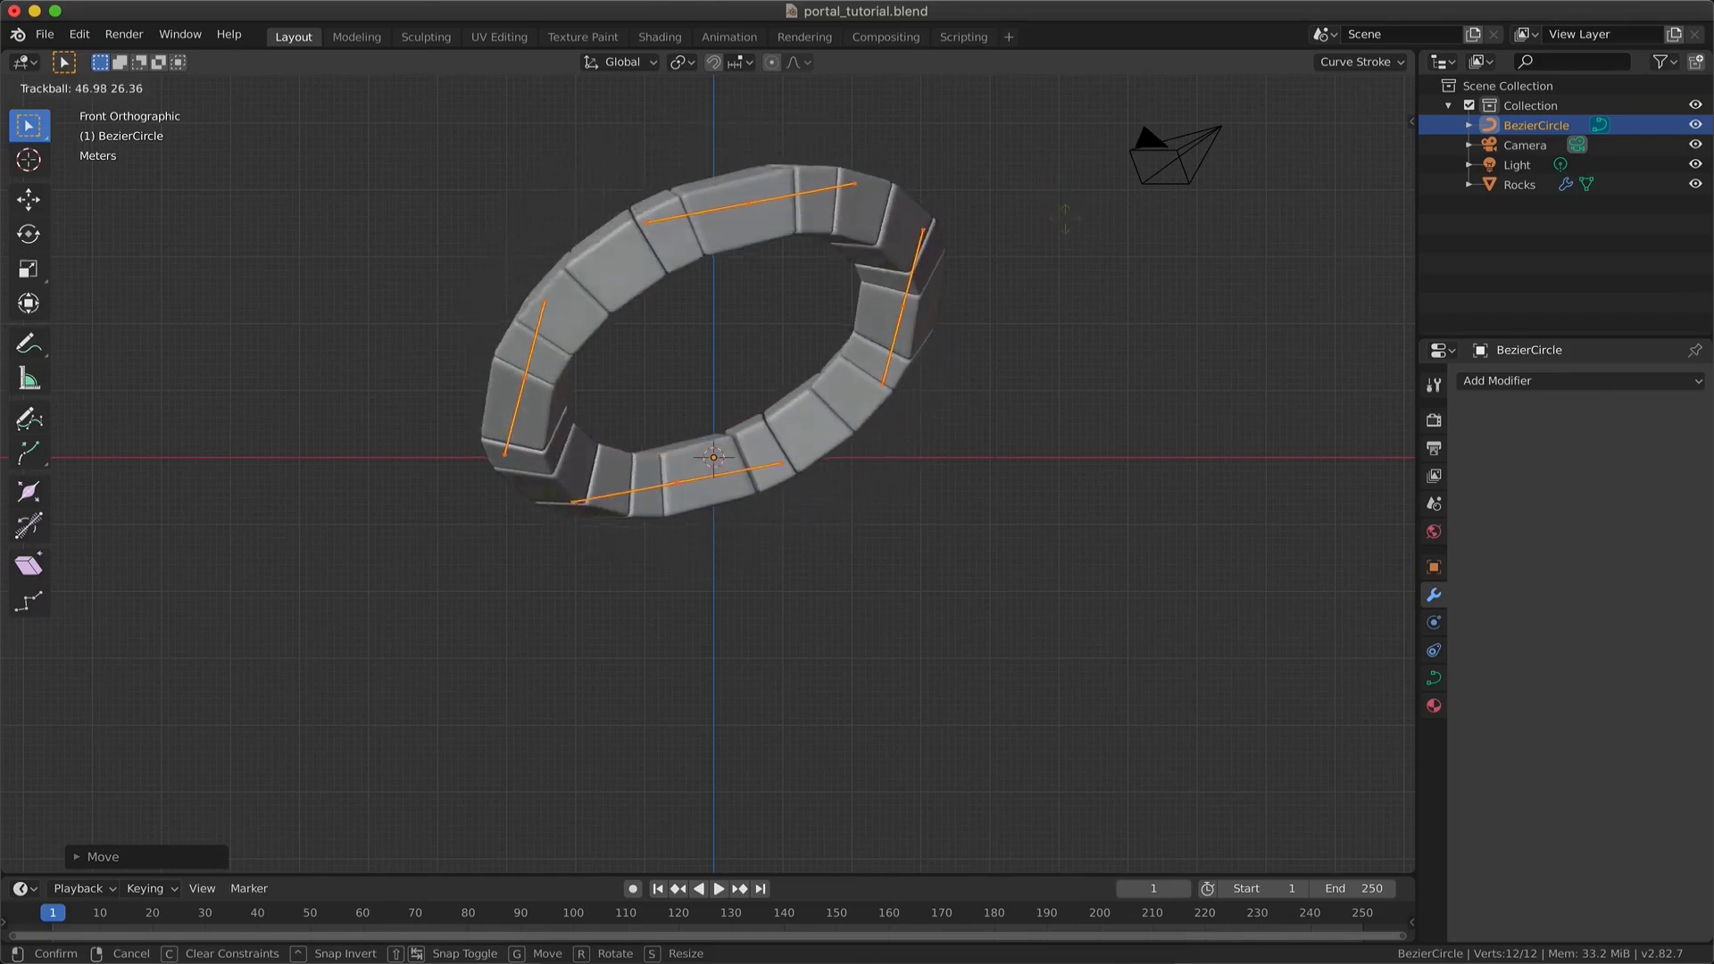
right_click(1065, 219)
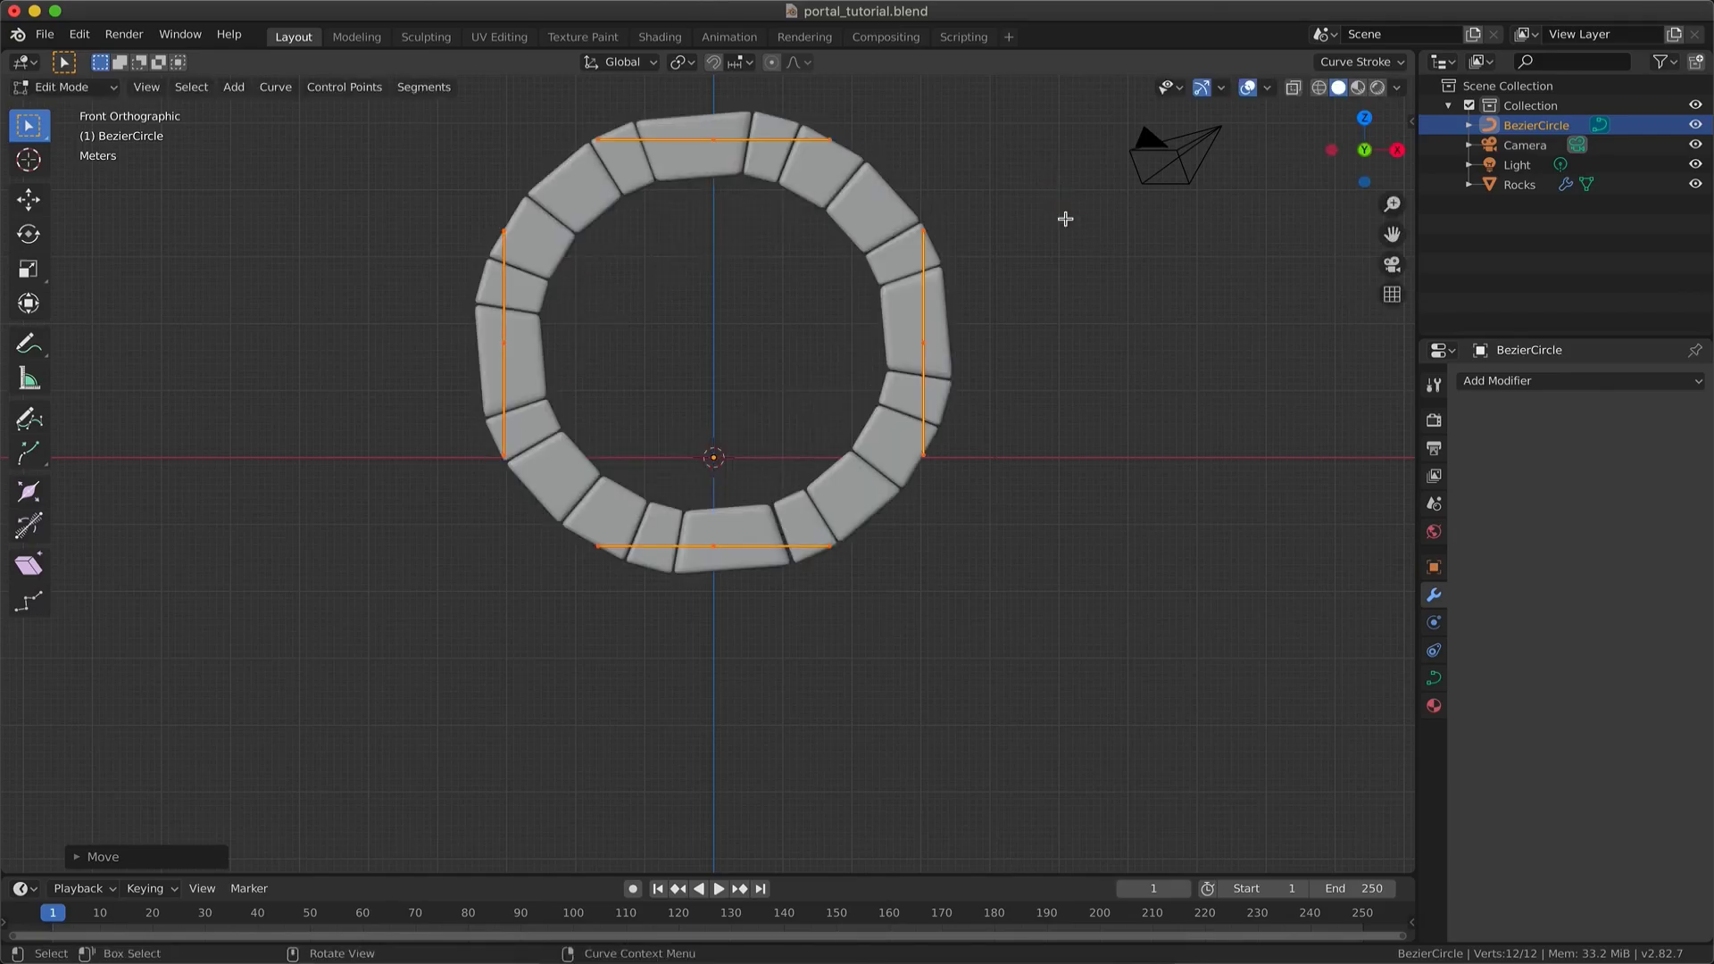
- Rotate the BezierCircle's control points within the ring's plane to shift the block arrangement, and return to Object Mode
key(r)
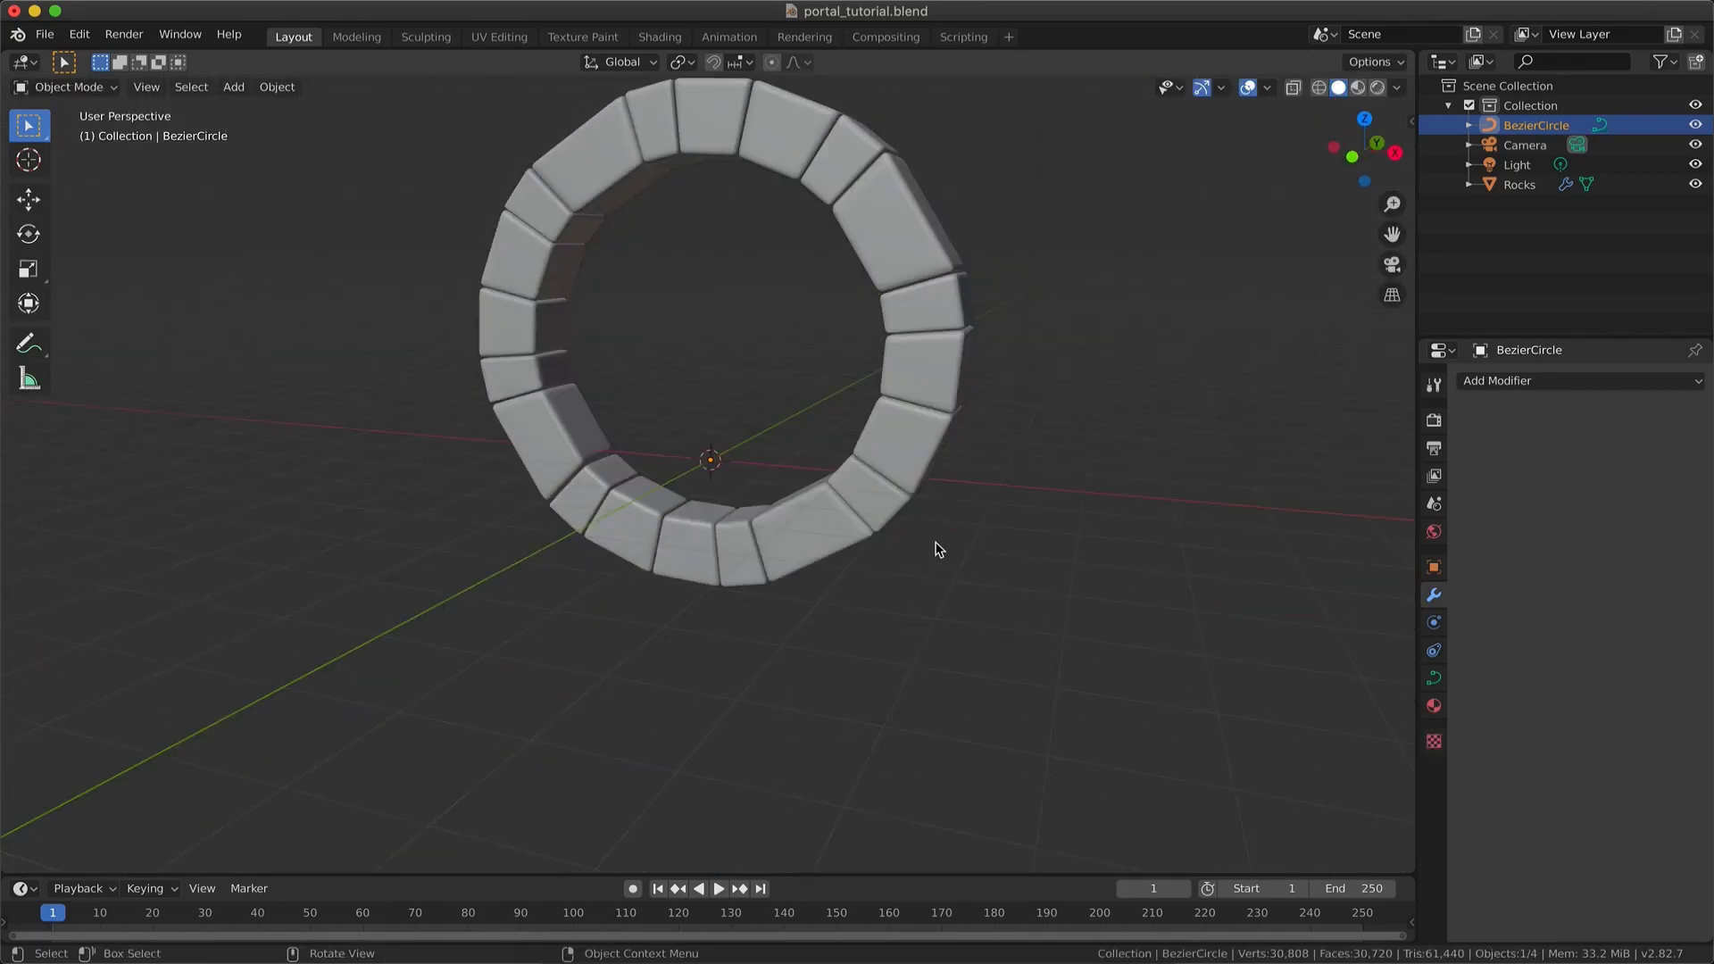
scroll(936, 546, up, 2)
shift+scroll(937, 526, up, 3)
scroll(937, 520, down, 2)
- Rename the Rocks object to Portal
double_click(1518, 185)
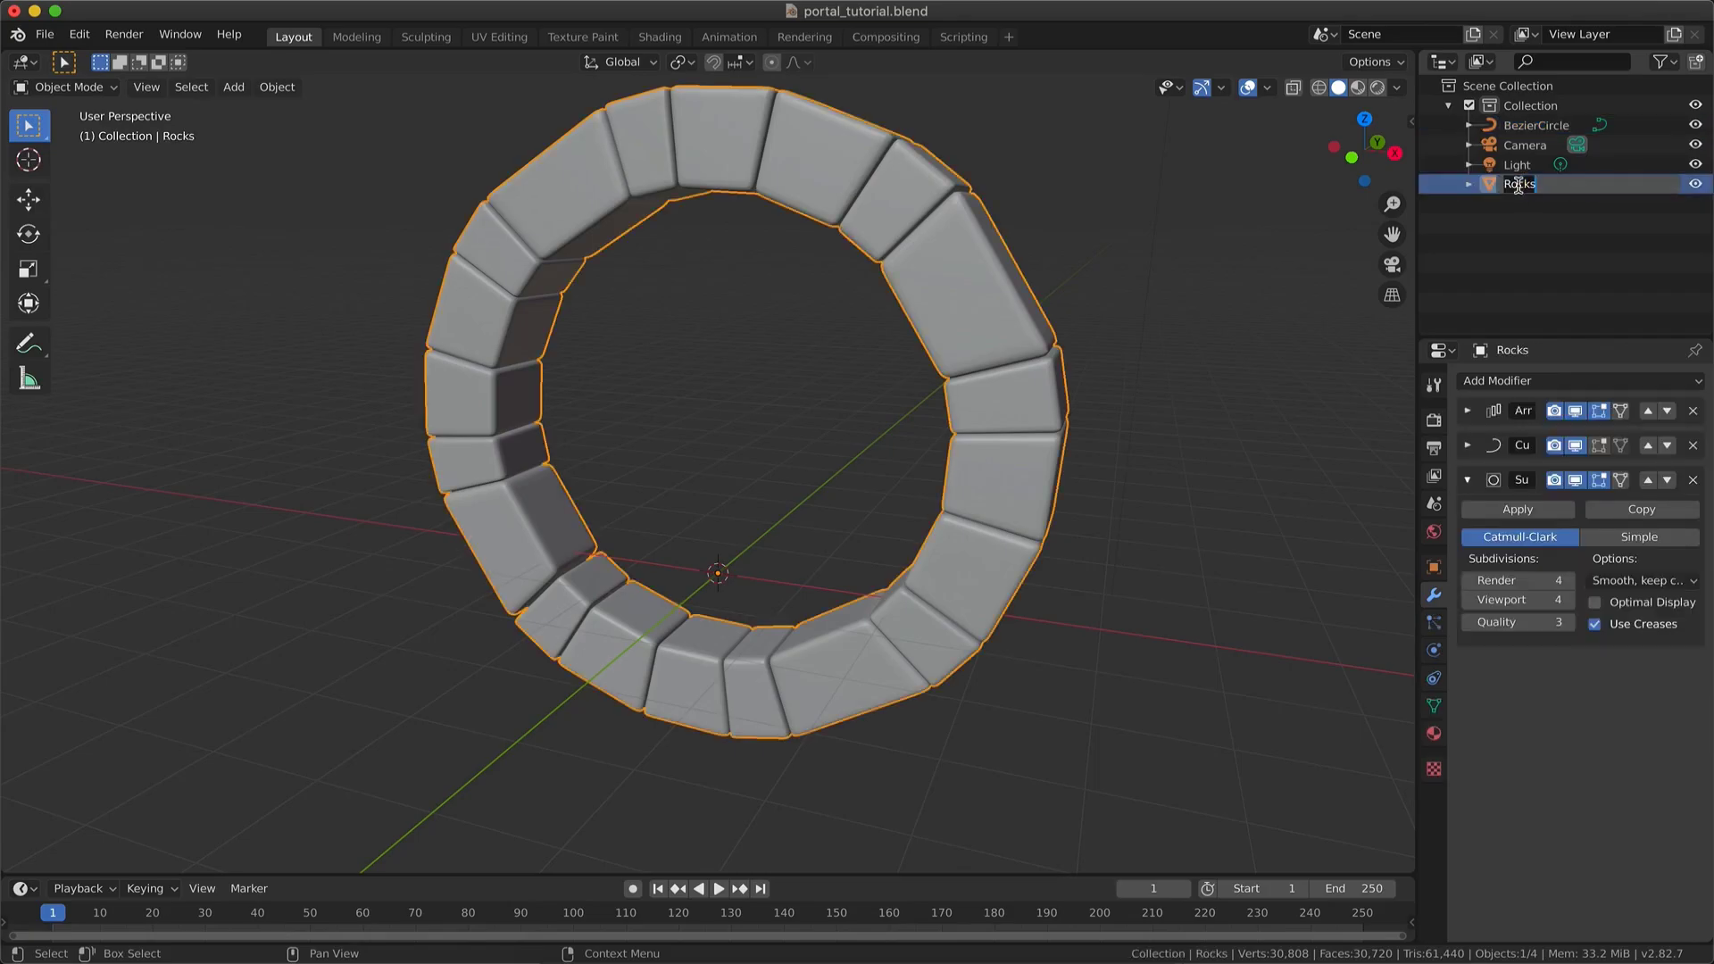
text(Po)
text(rtal)
key(Return)
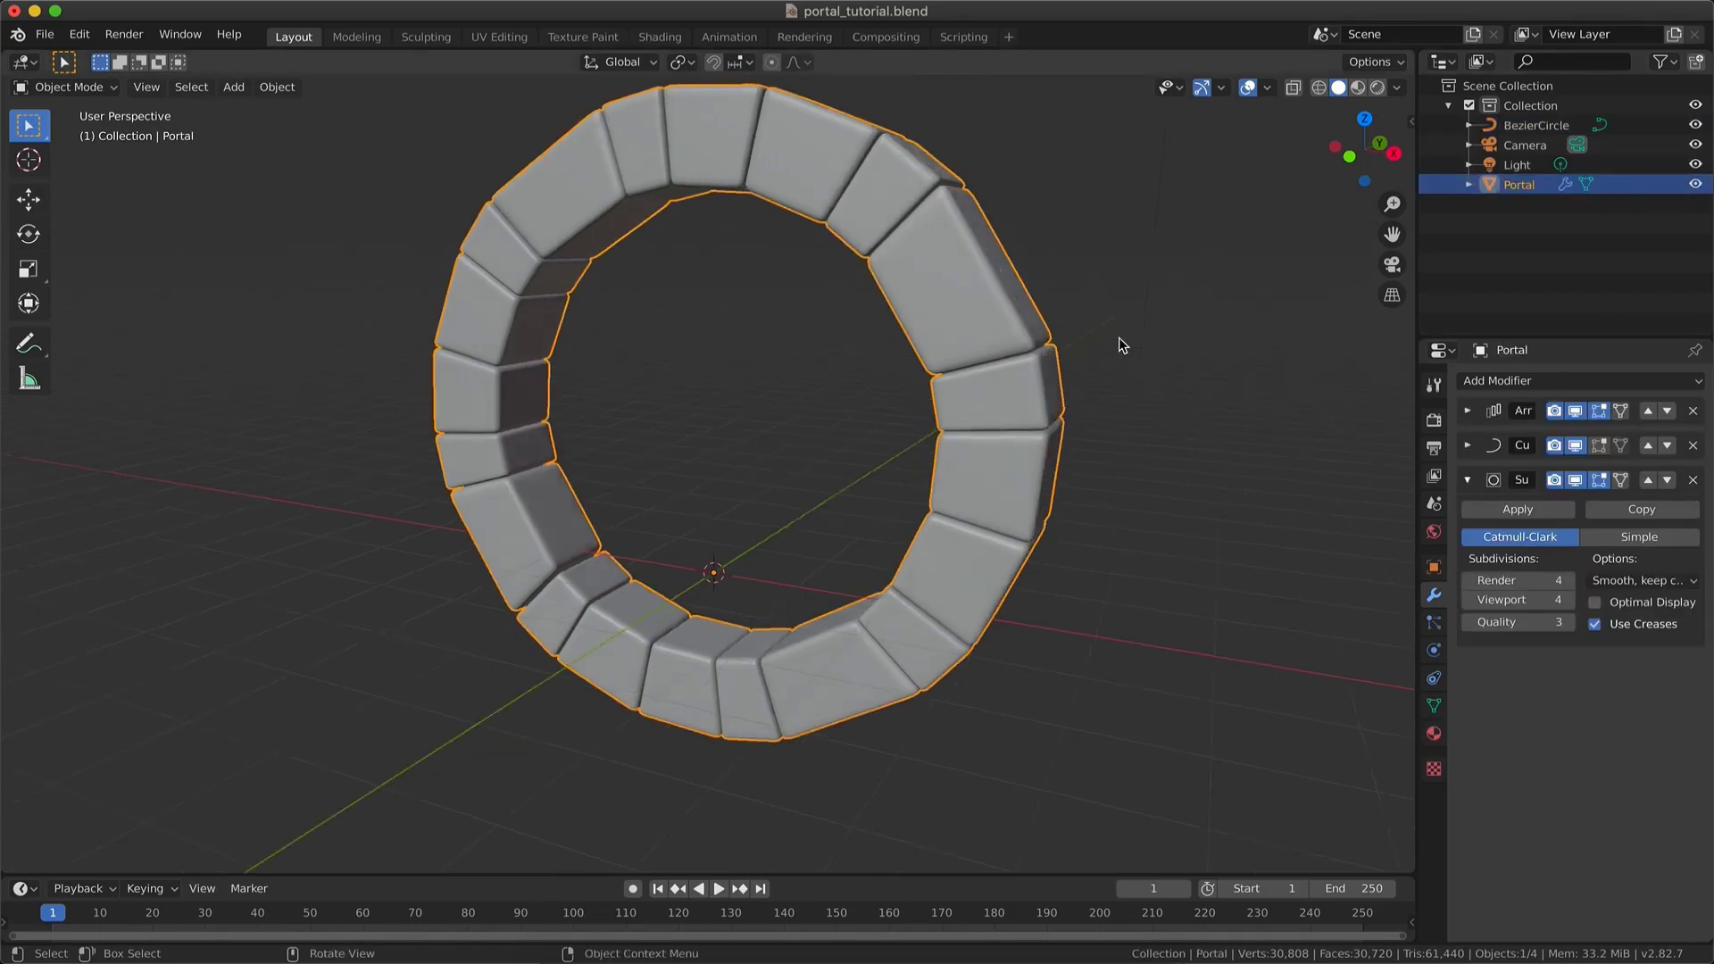
- Add a mesh circle with a radius of 5.26 m at the portal's base and rename it Ground
scroll(1121, 349, down, 3)
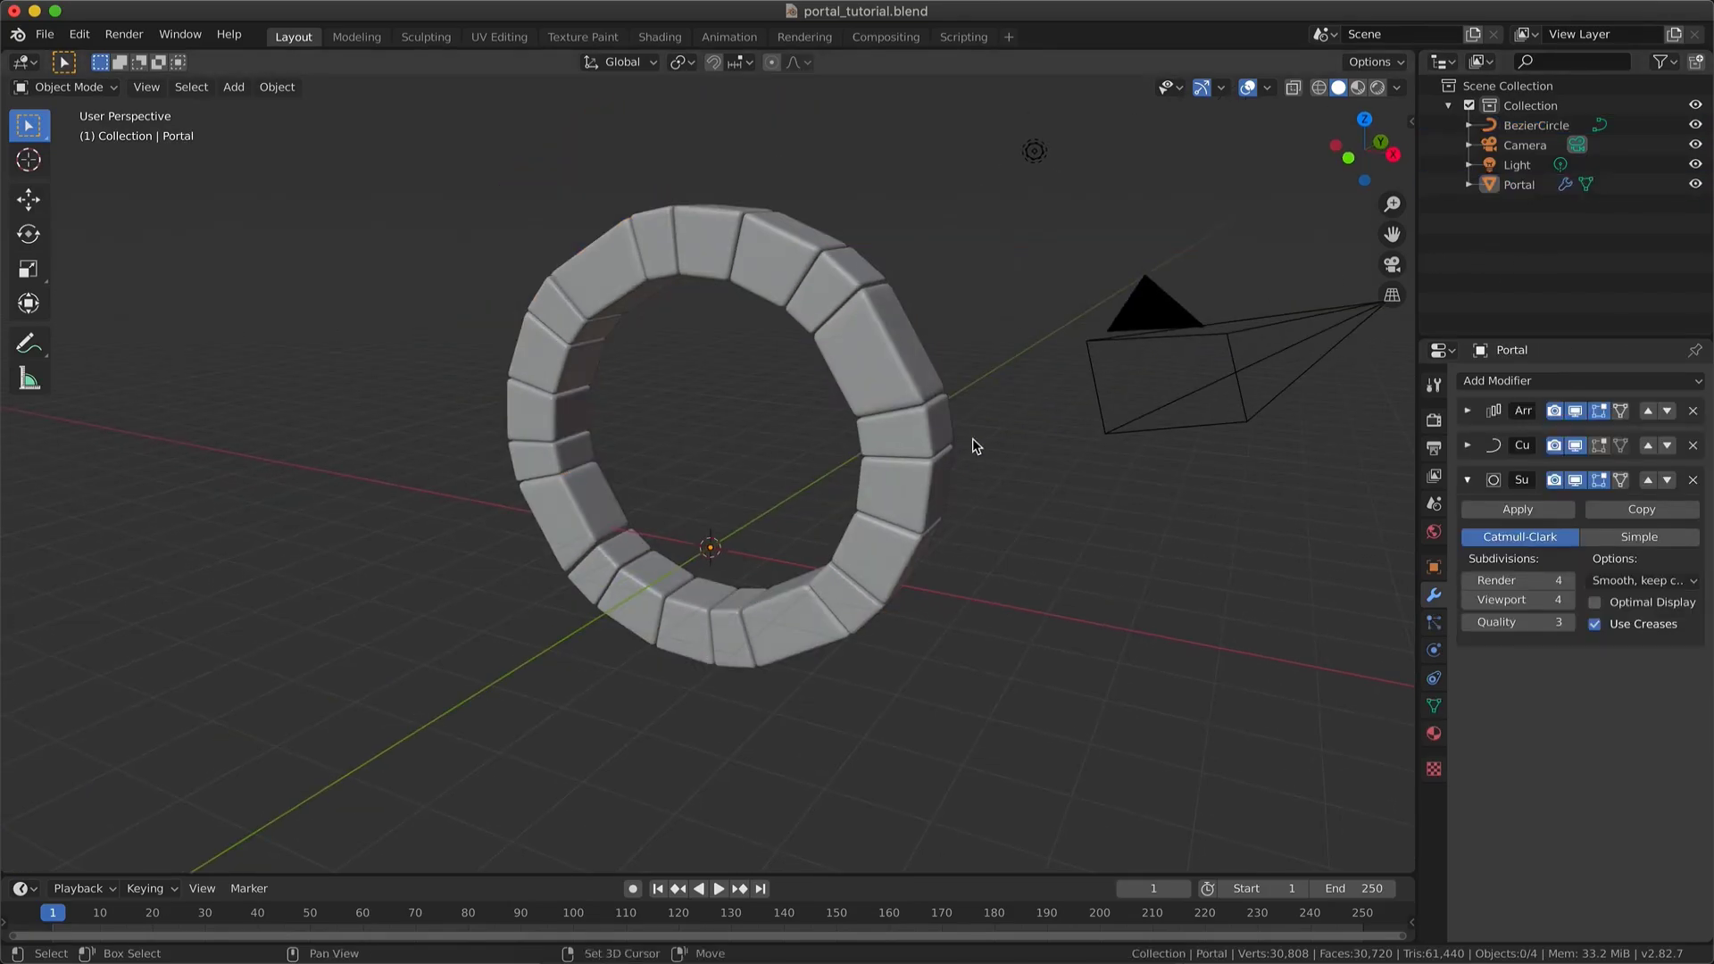
key(shift+a)
mouse_move(982, 428)
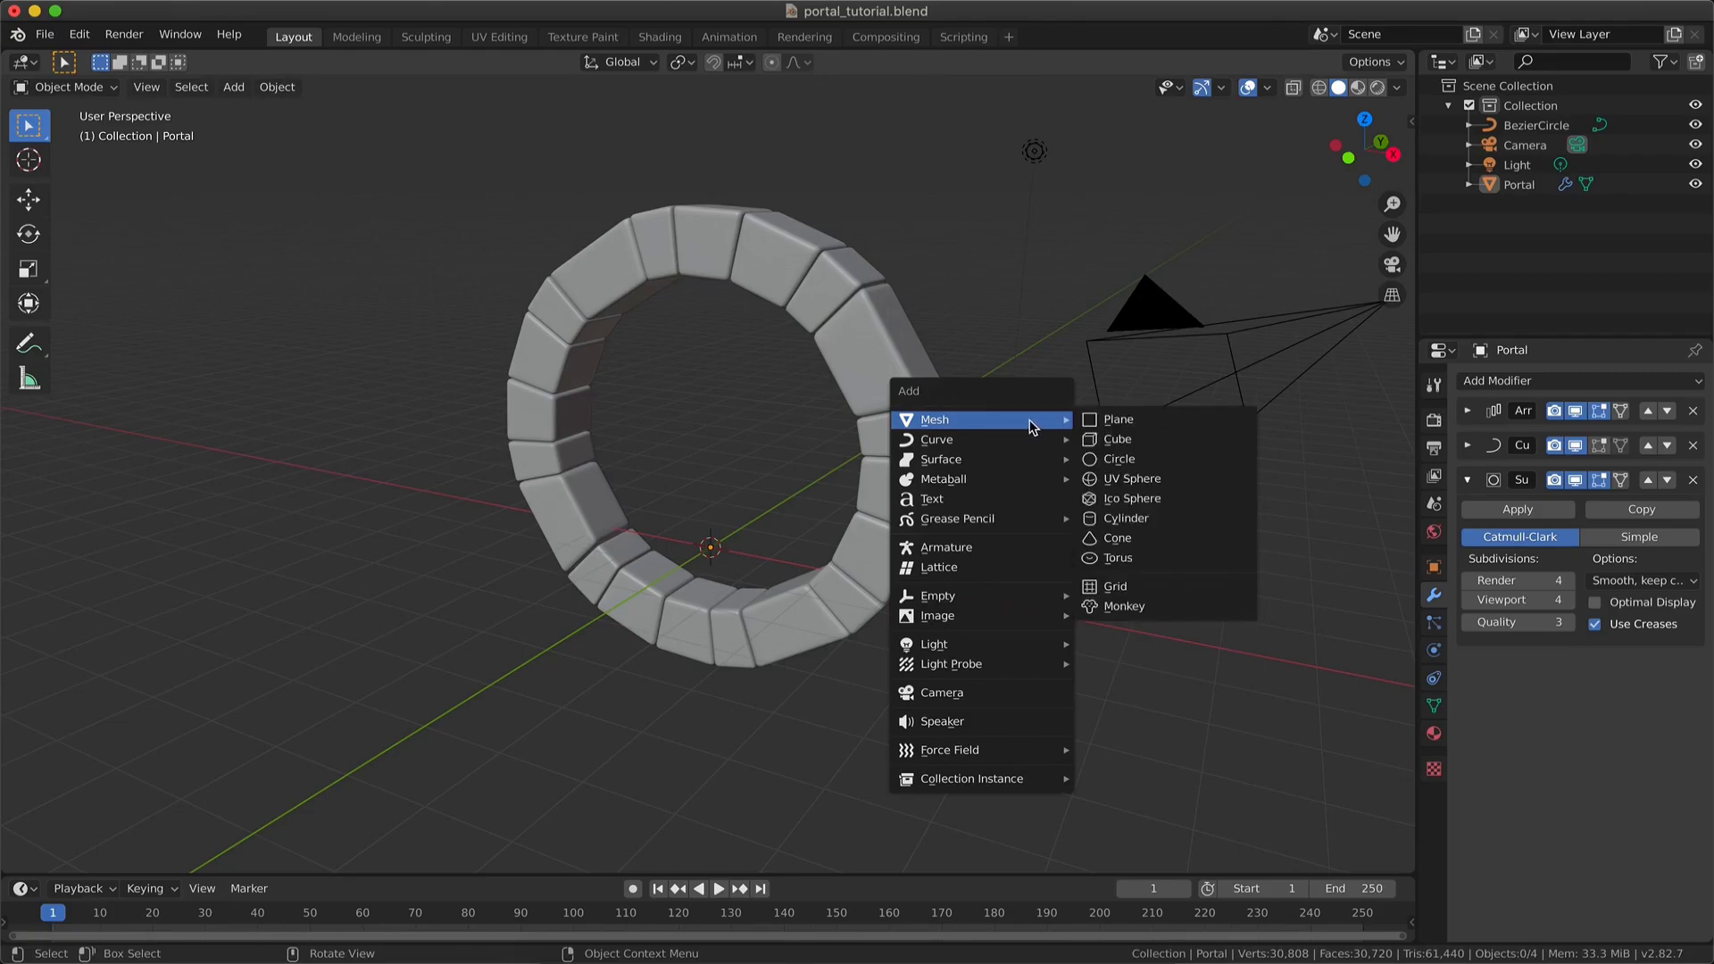
click(1112, 461)
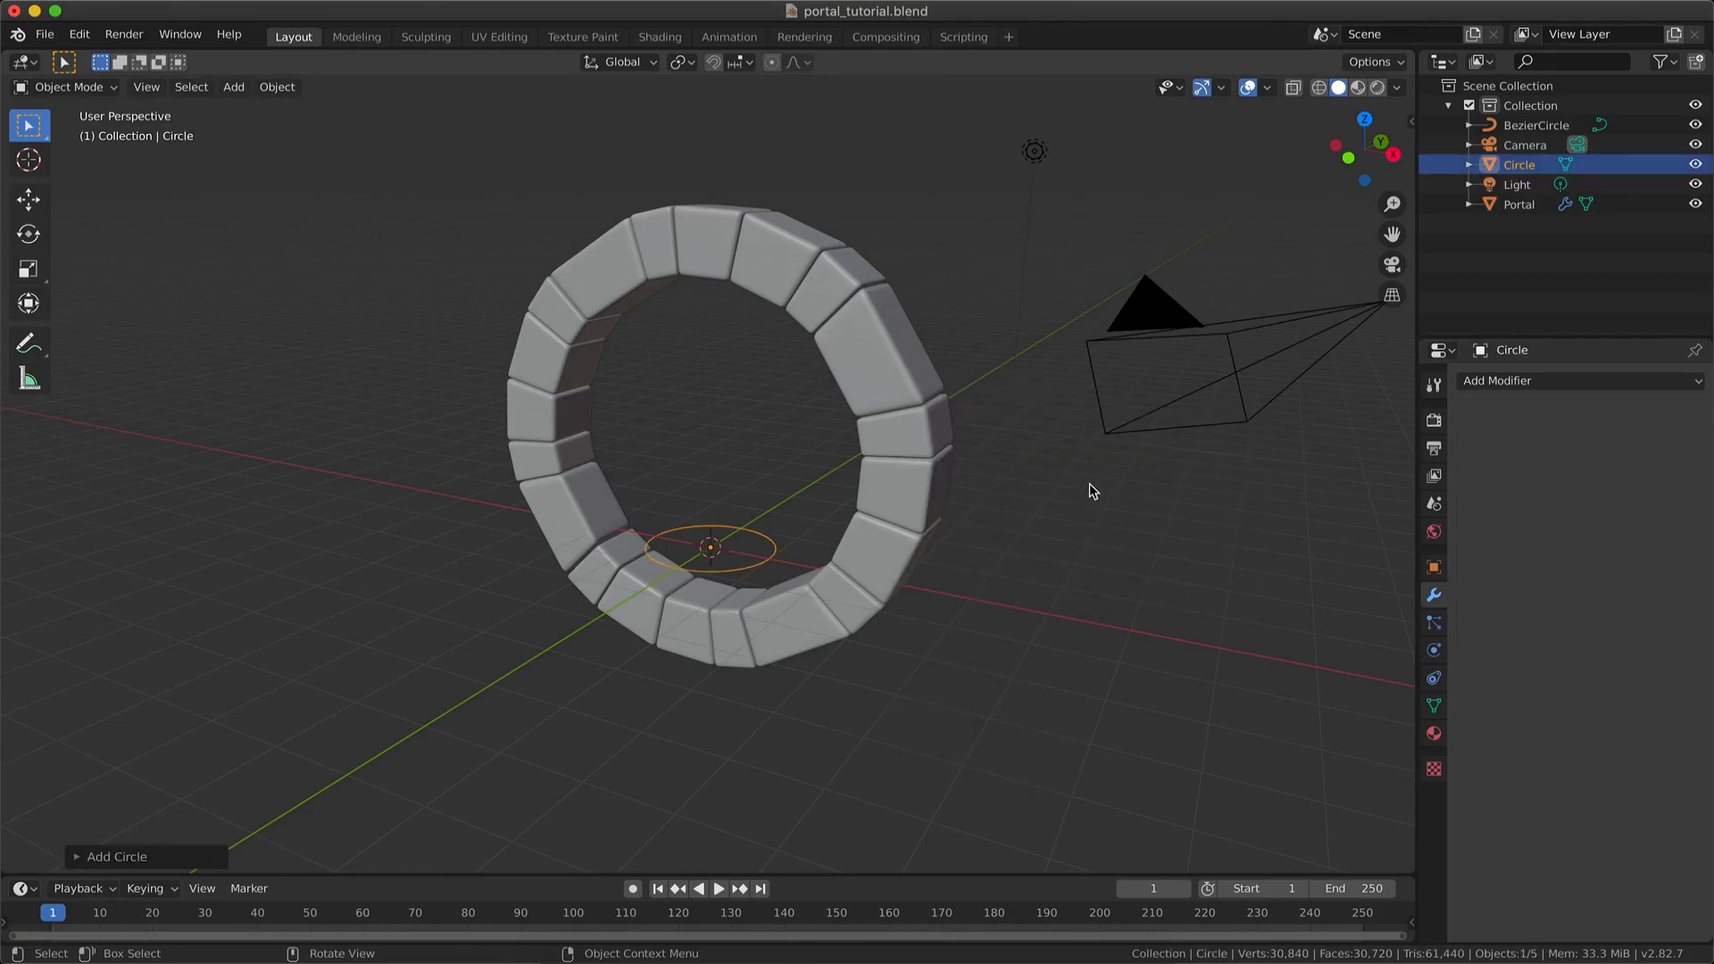
click(92, 858)
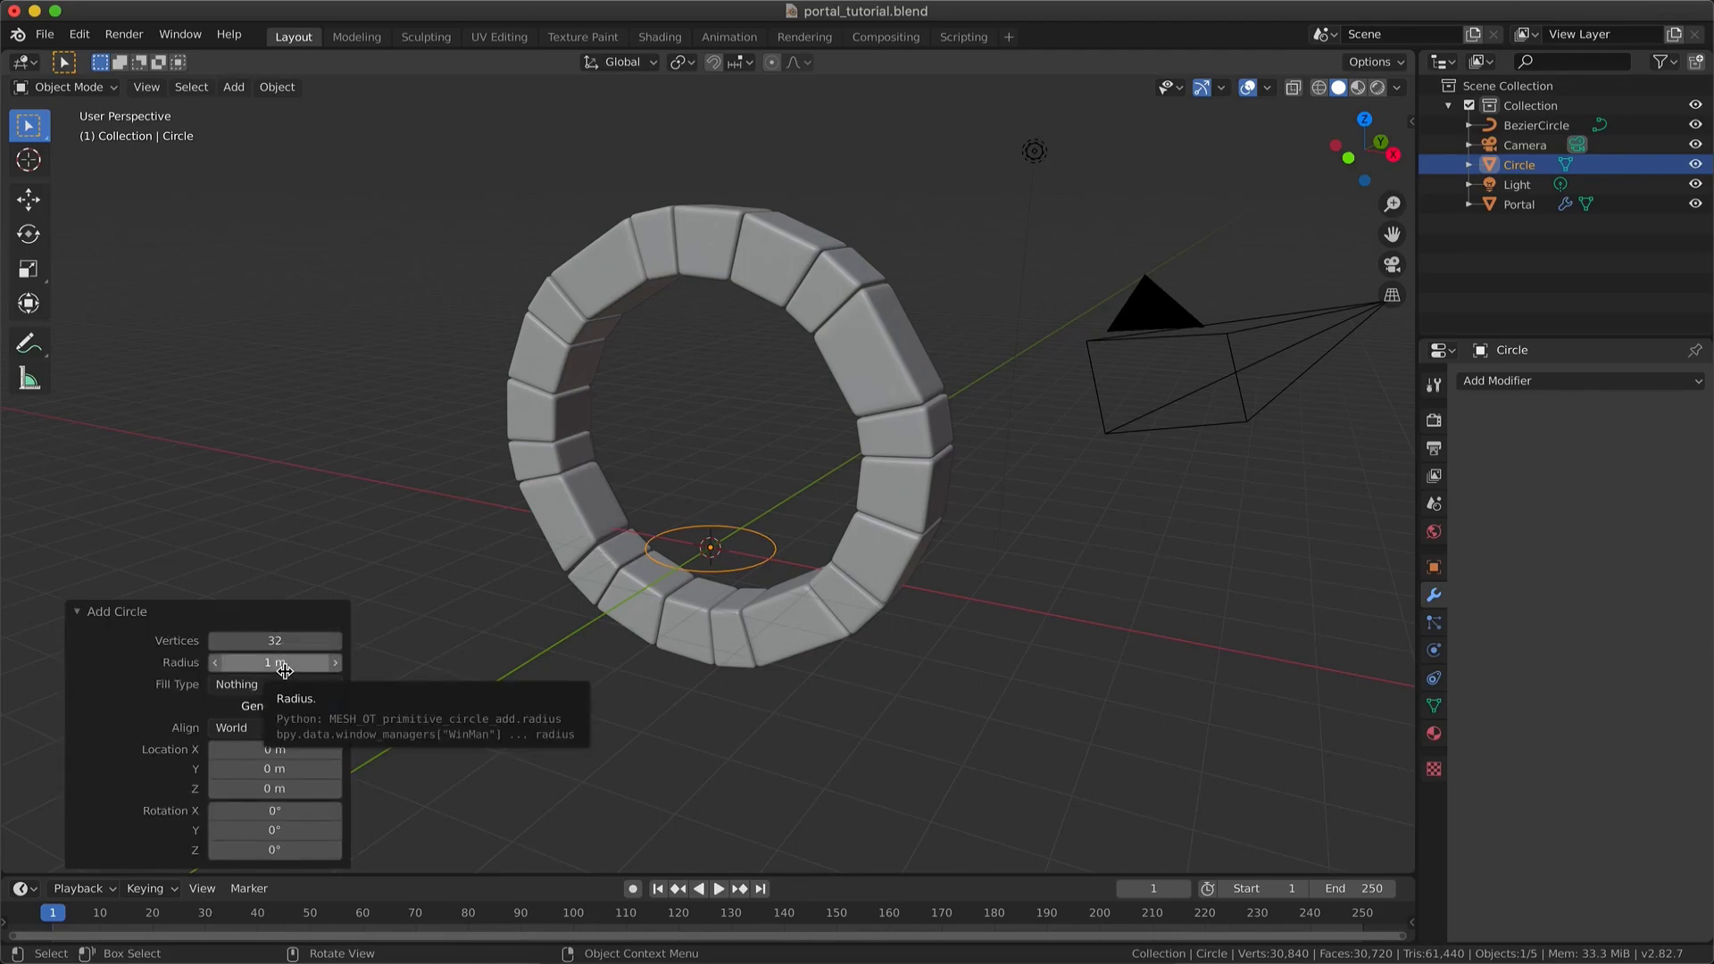
mouse_move(461, 674)
mouse_down()
mouse_move(544, 673)
mouse_move(494, 676)
mouse_up()
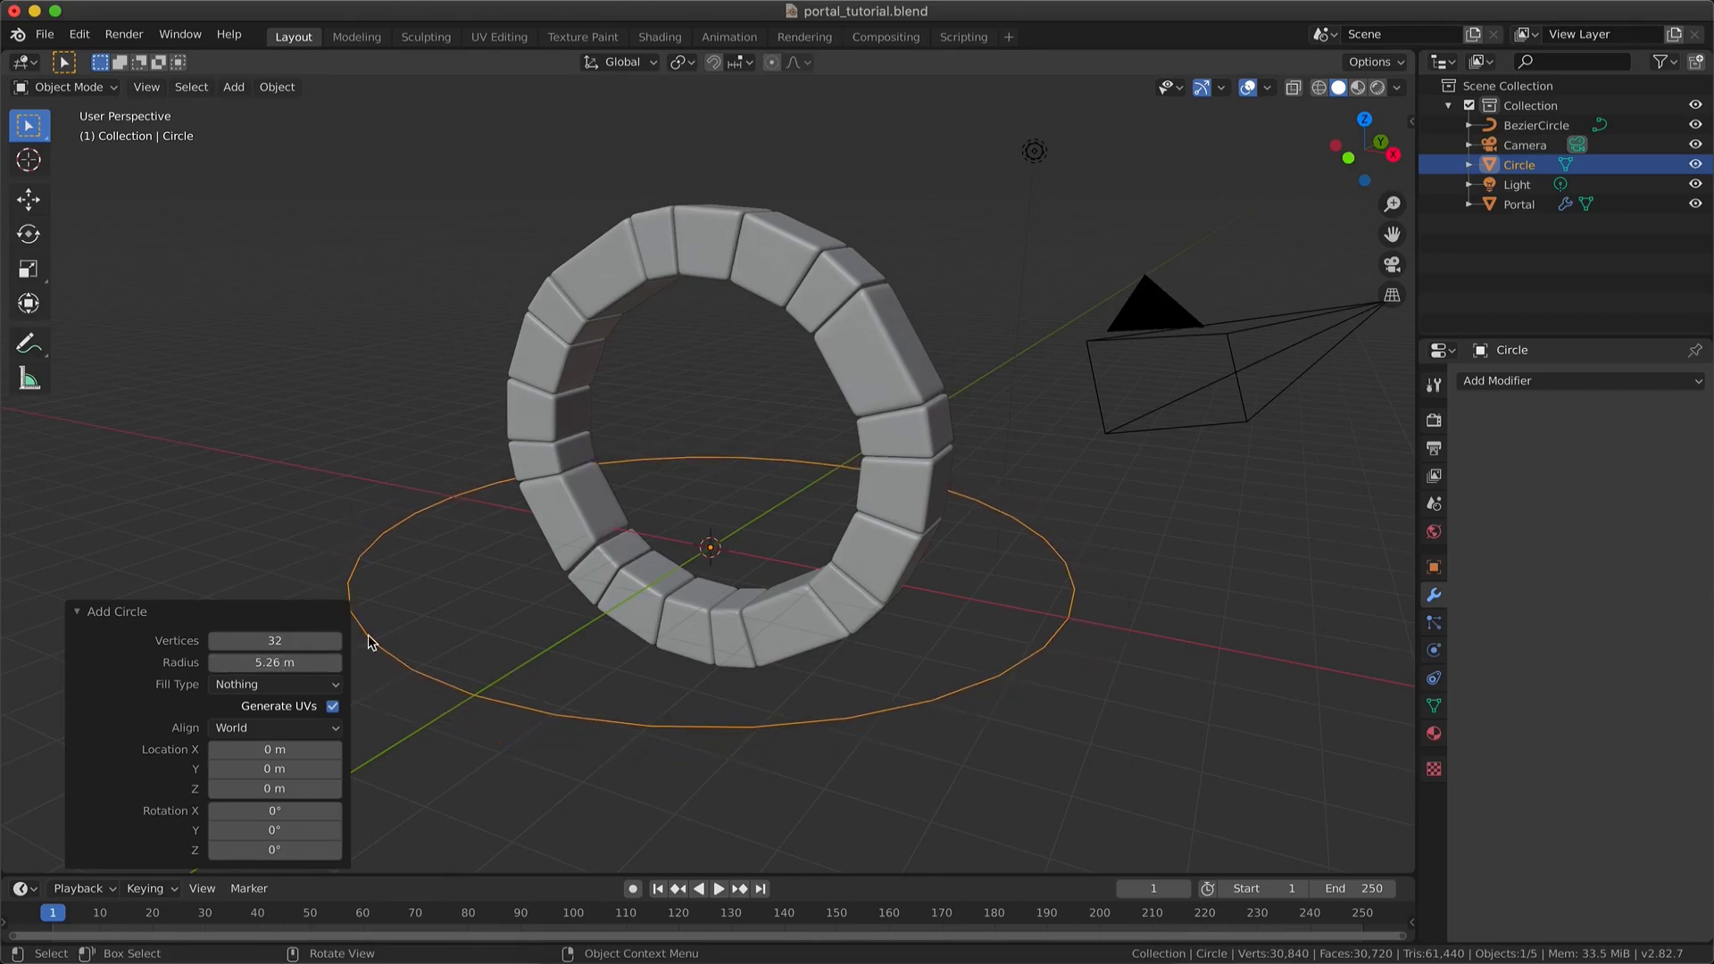
middle_drag(368, 635, 368, 635)
double_click(1521, 166)
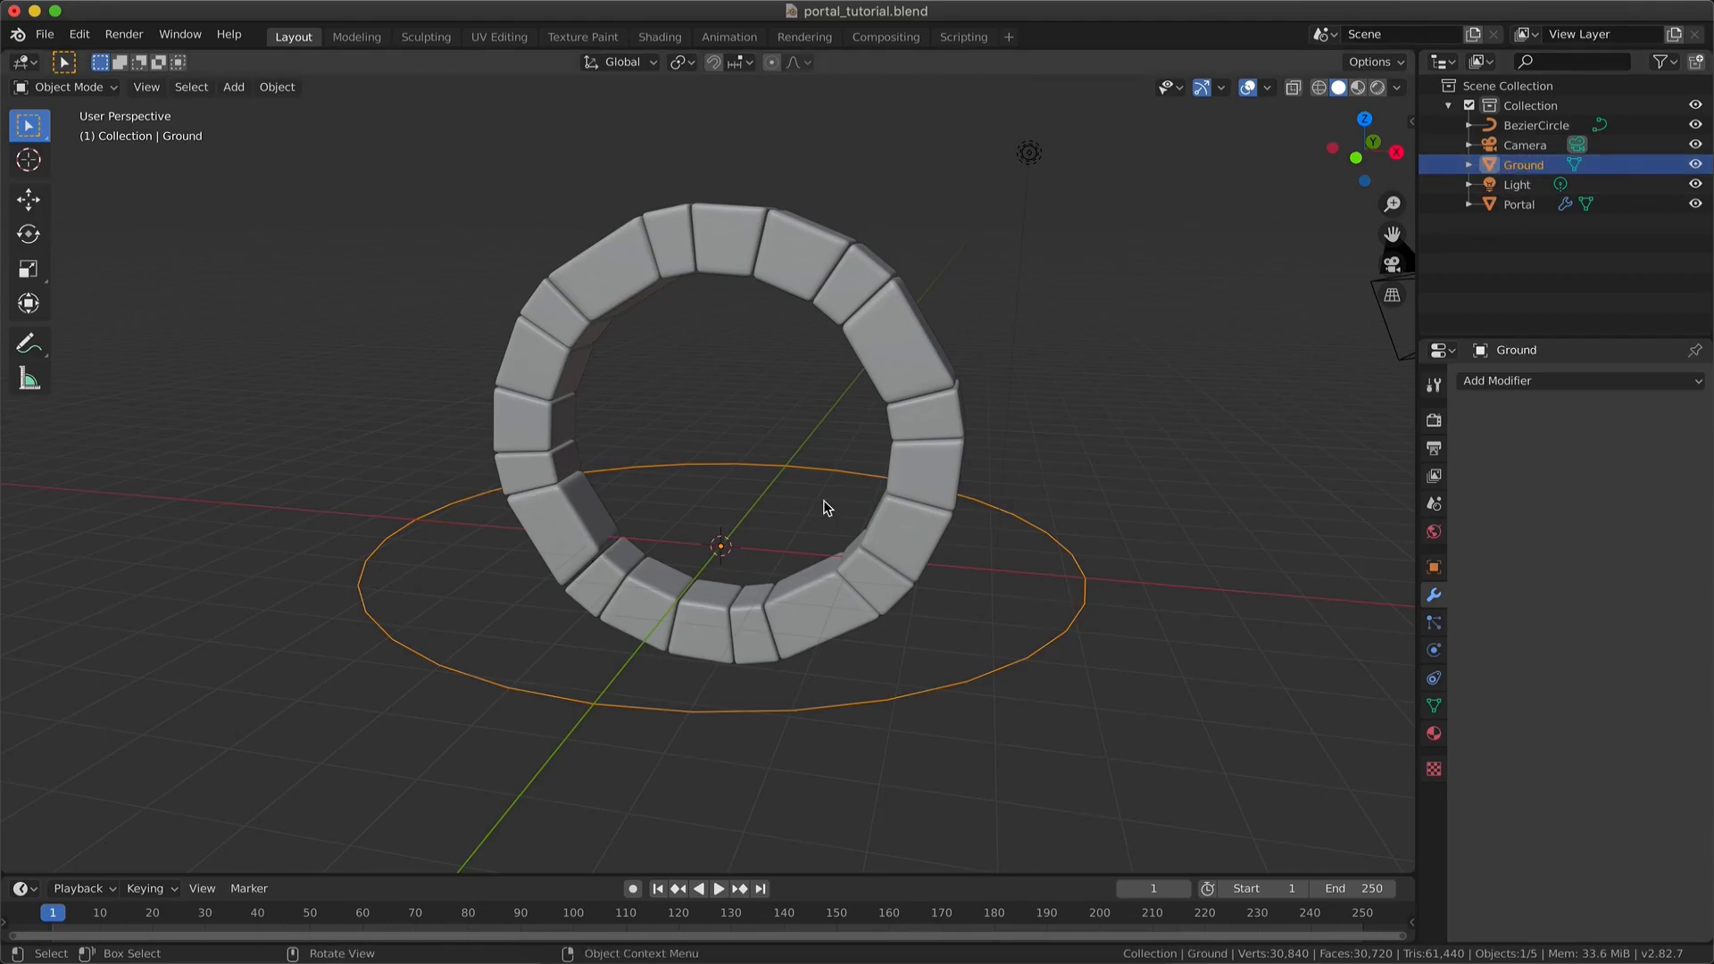
- Fill the Ground circle with a single face in Edit Mode
scroll(801, 493, right, 10)
scroll(802, 496, down, 5)
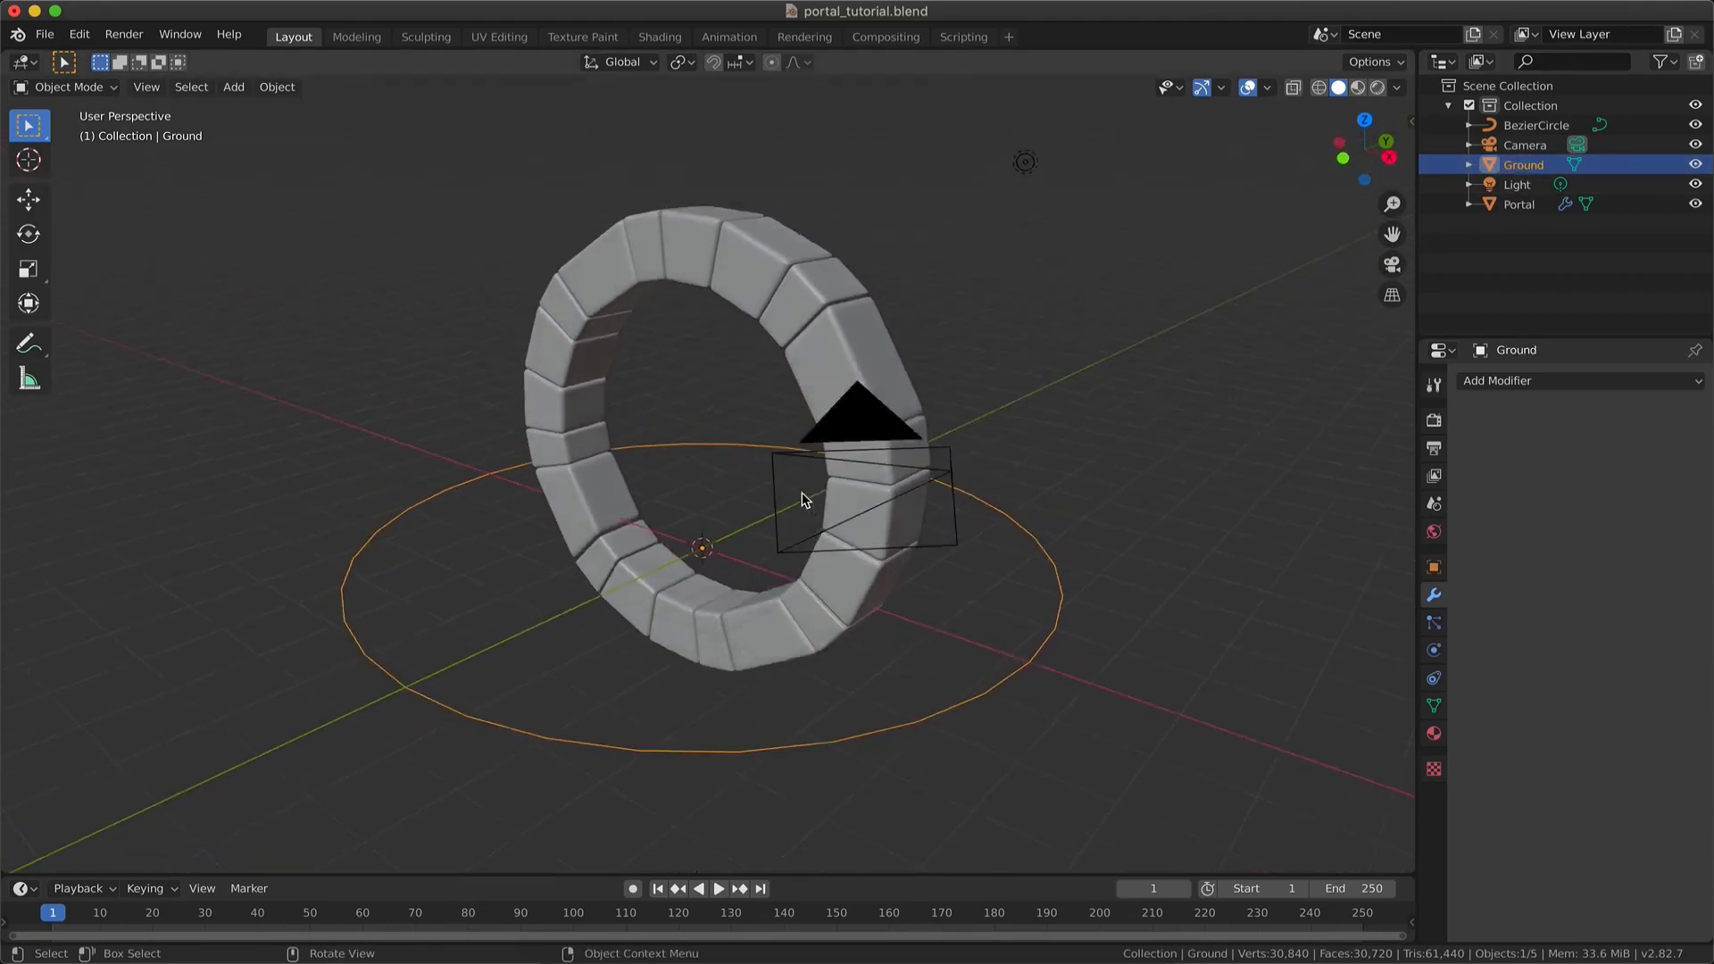
key(Tab)
scroll(800, 493, up, 5)
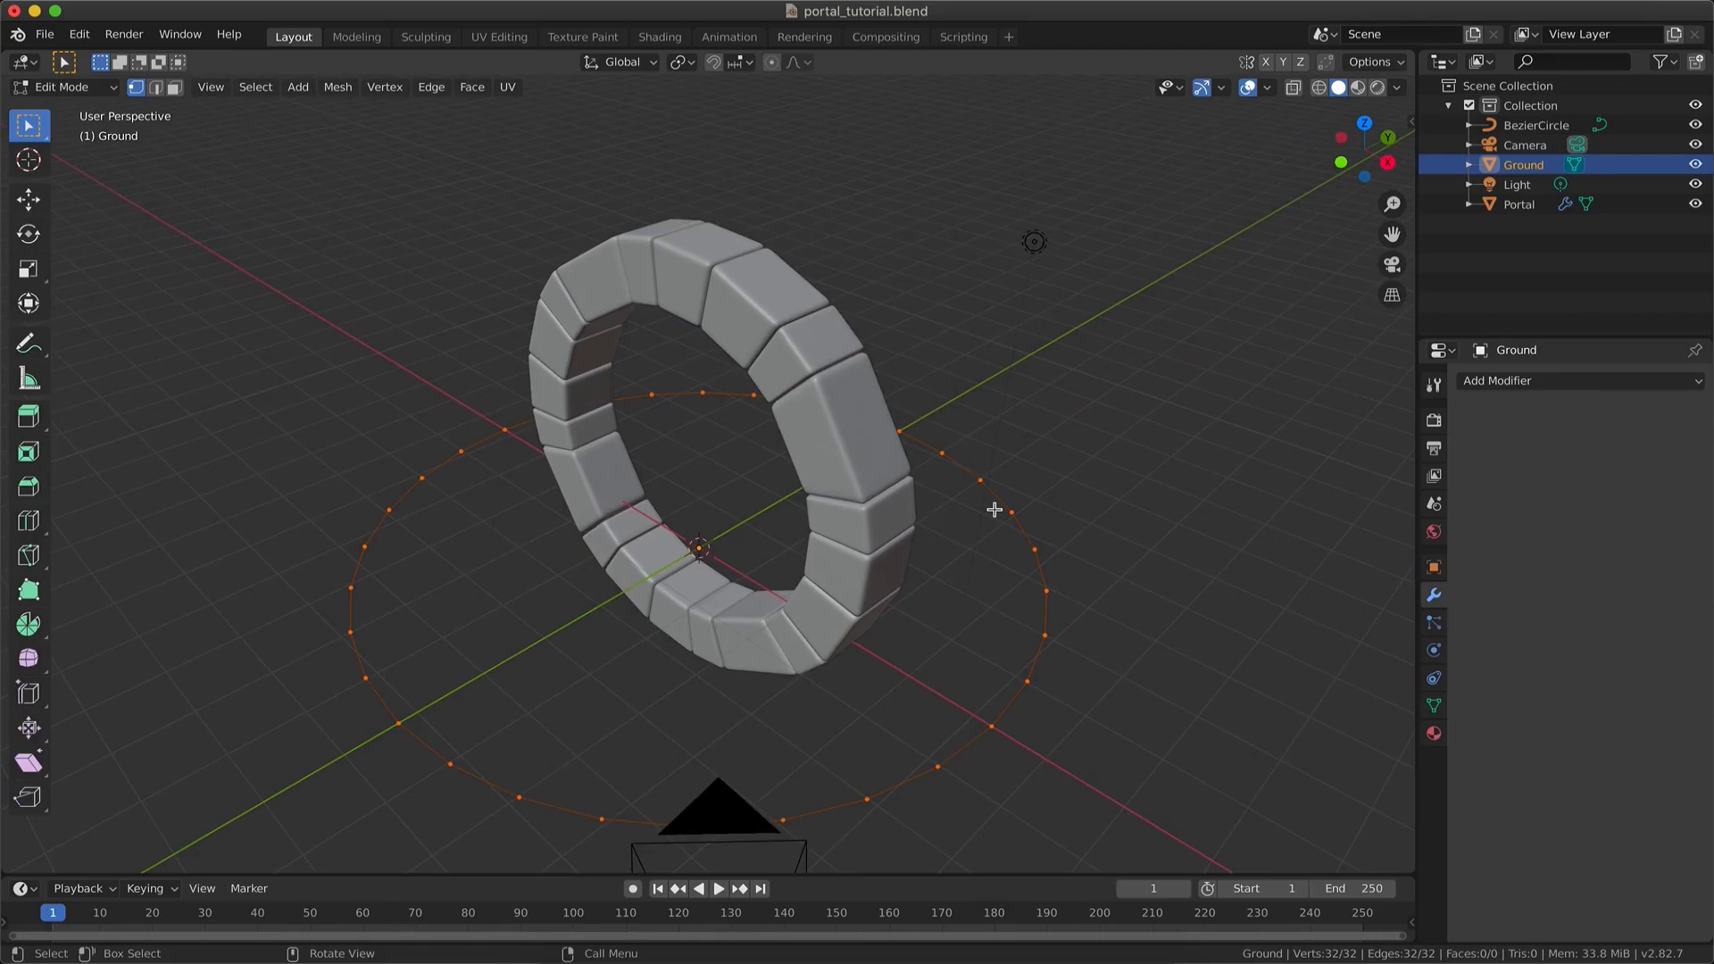
key(f)
scroll(992, 512, down, 10)
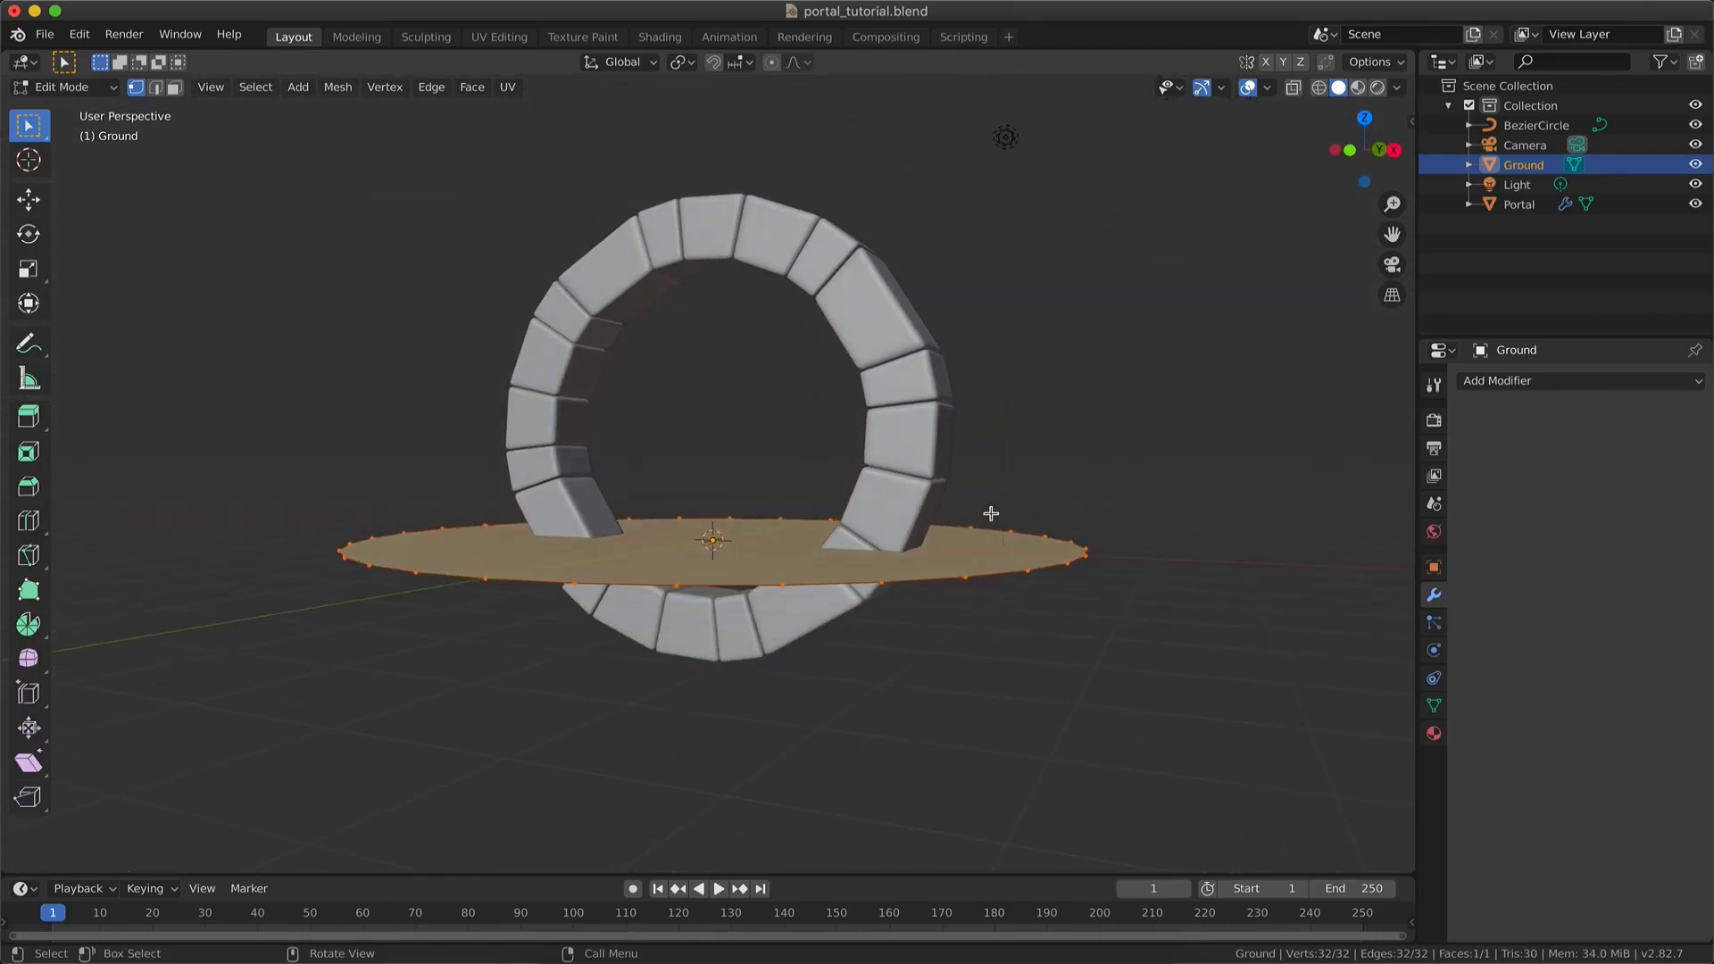
scroll(991, 513, up, 10)
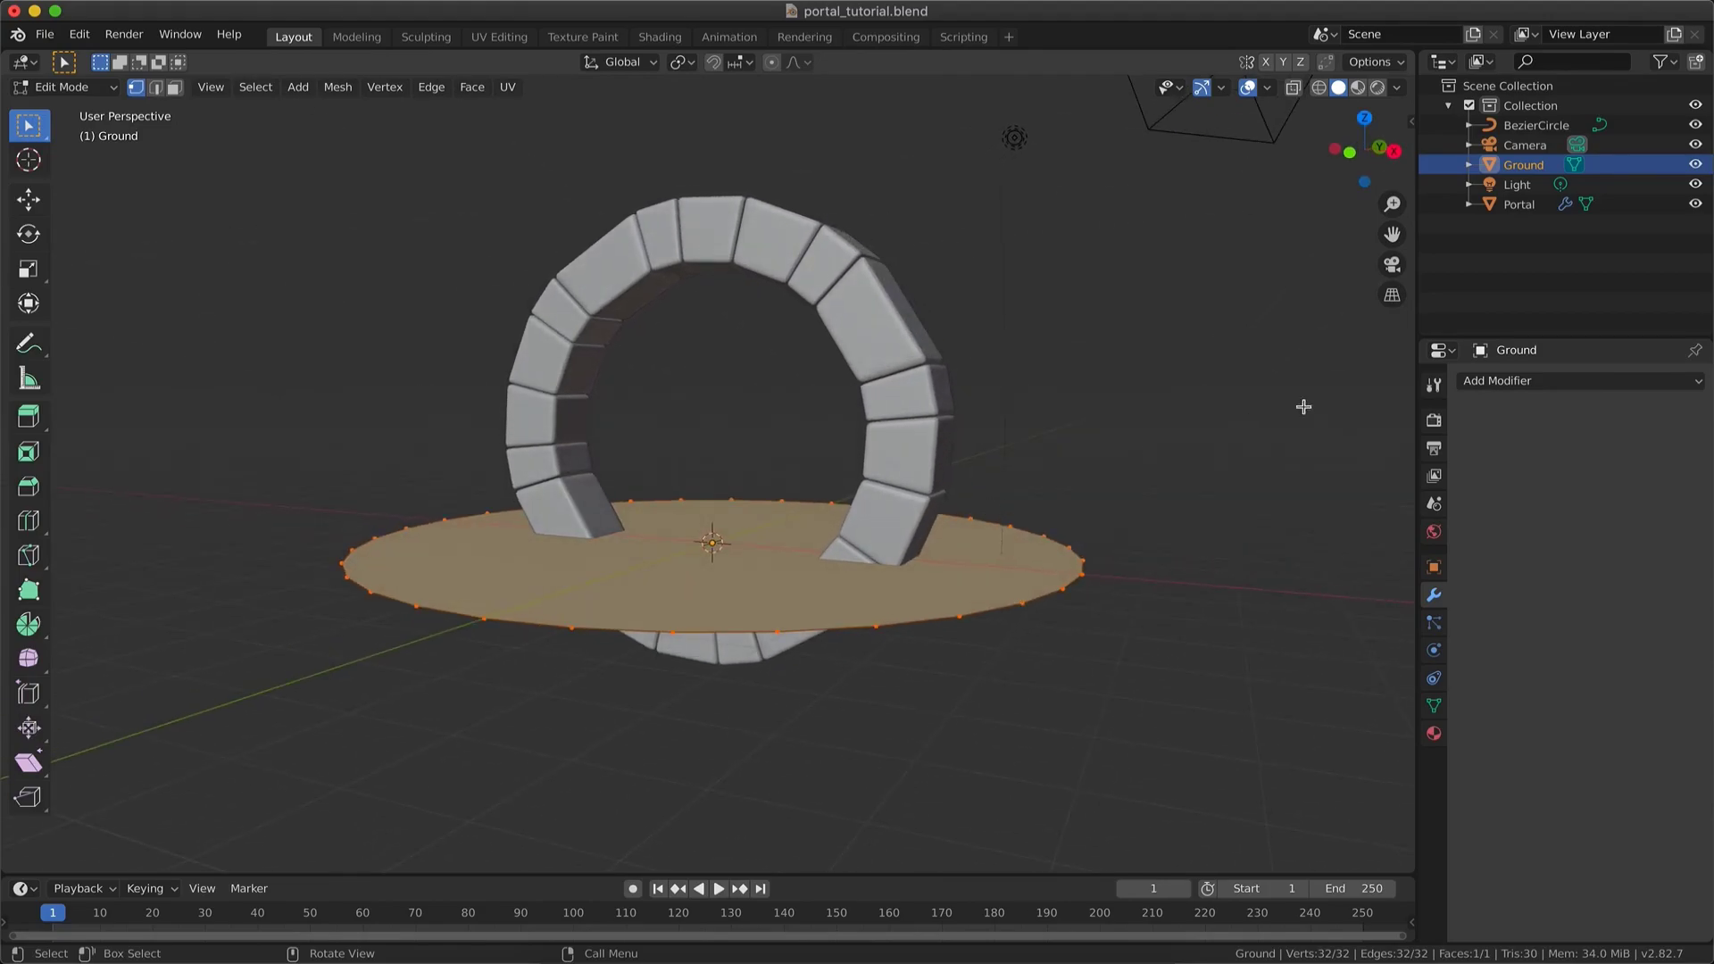
- Extrude the Ground face down about 1.07 m in front view to form a thick disc
click(1339, 150)
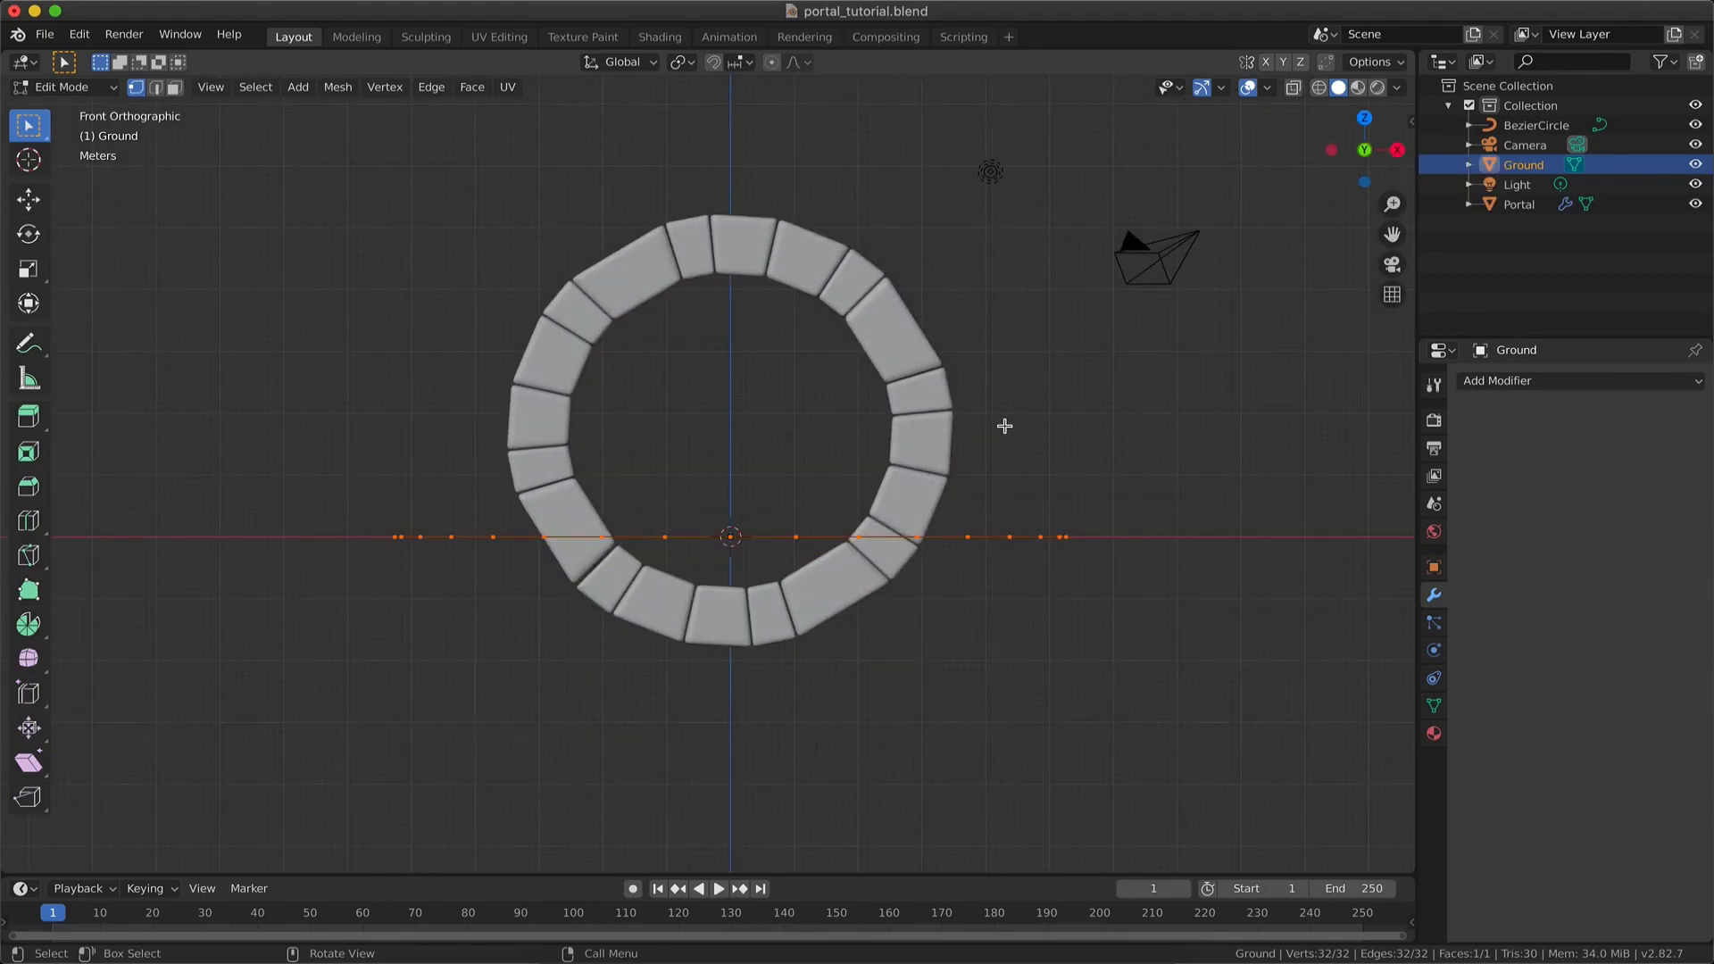
key(e)
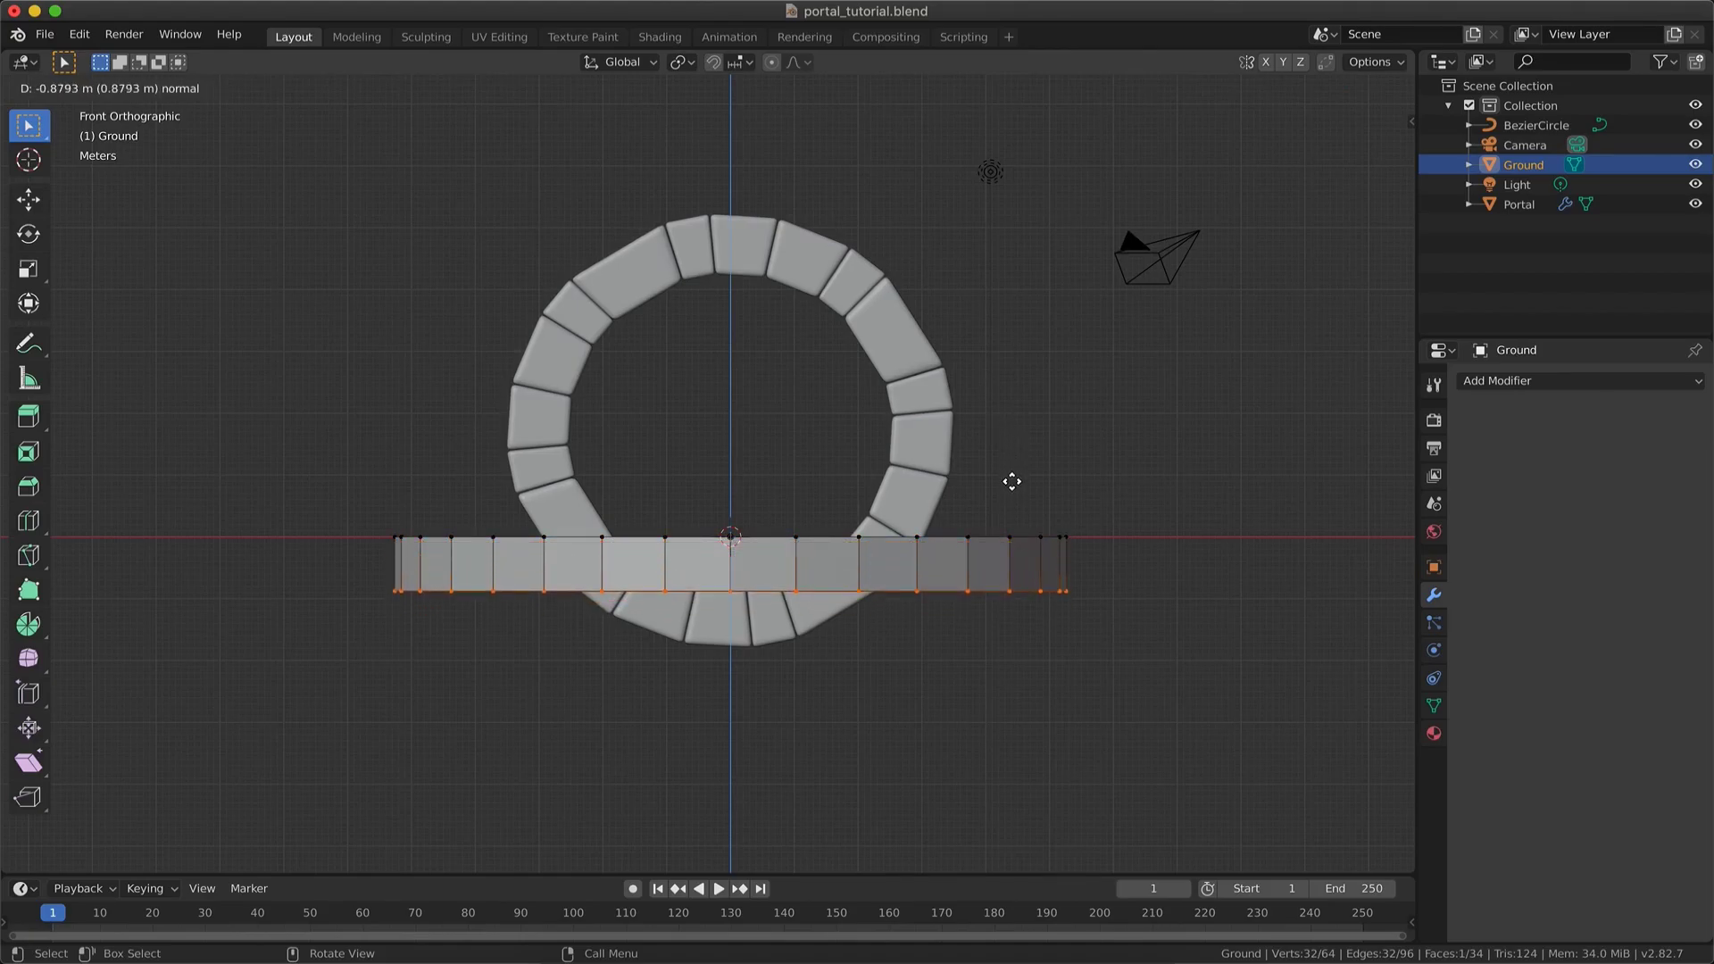
click(1010, 490)
middle_drag(1009, 490, 968, 540)
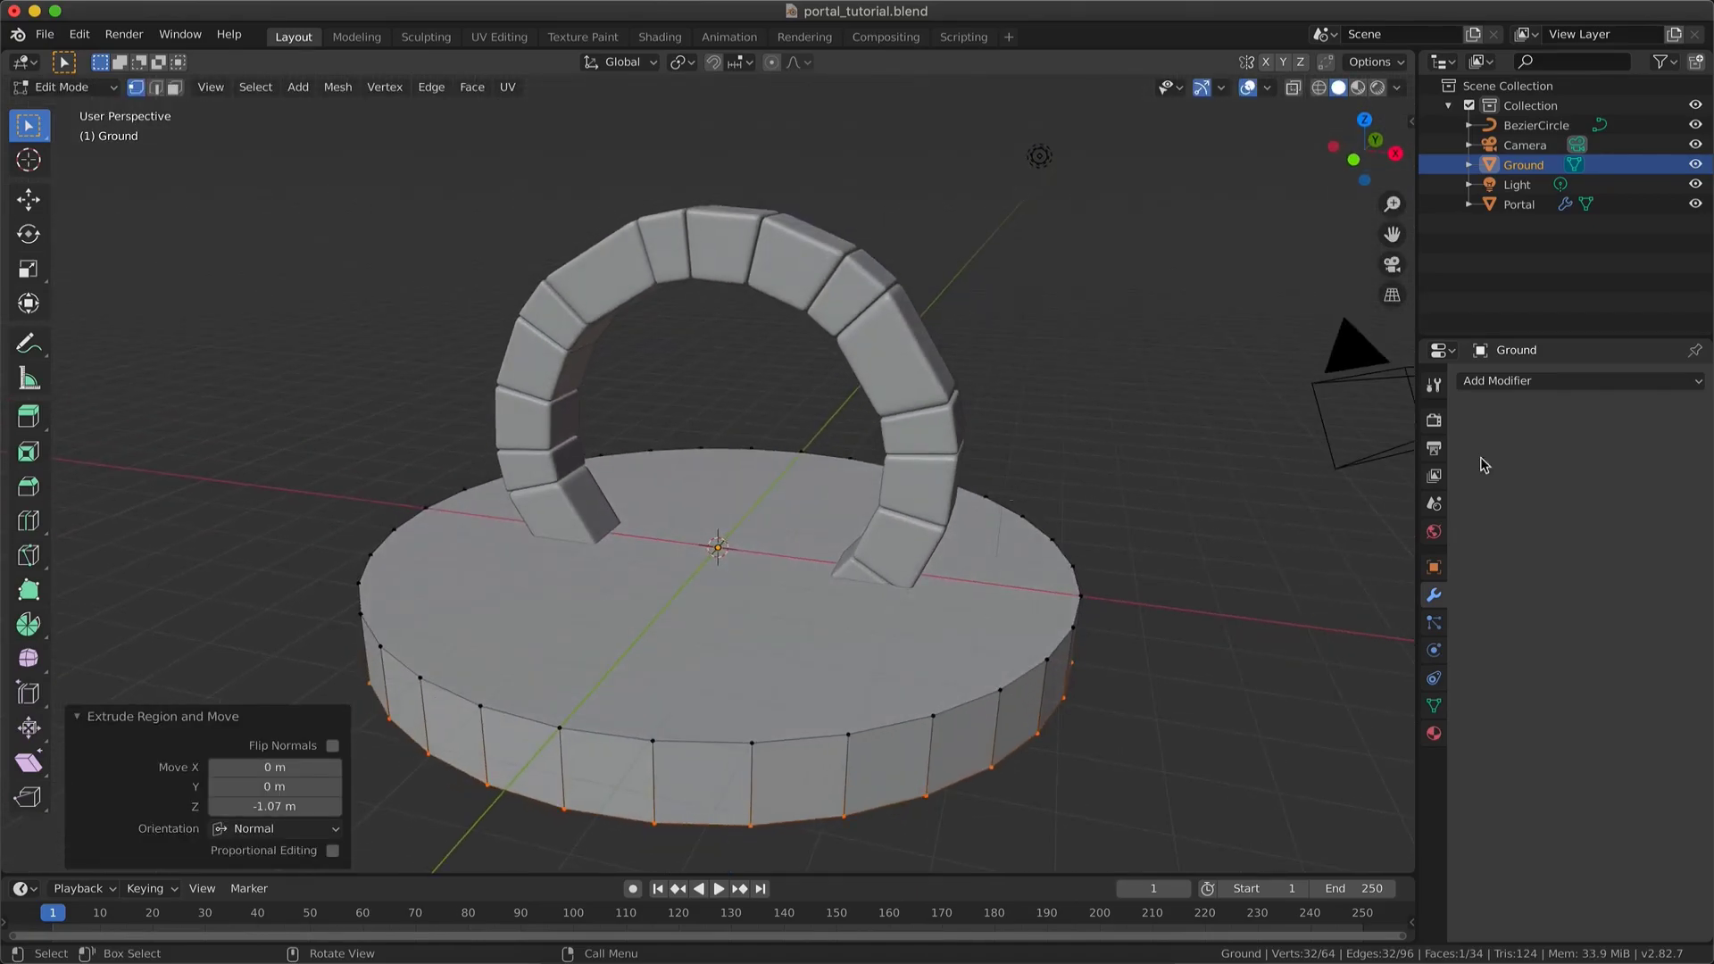
- Add a Subdivision Surface modifier with 2 viewport subdivisions to Ground and select the disc's top edge loop
click(1546, 386)
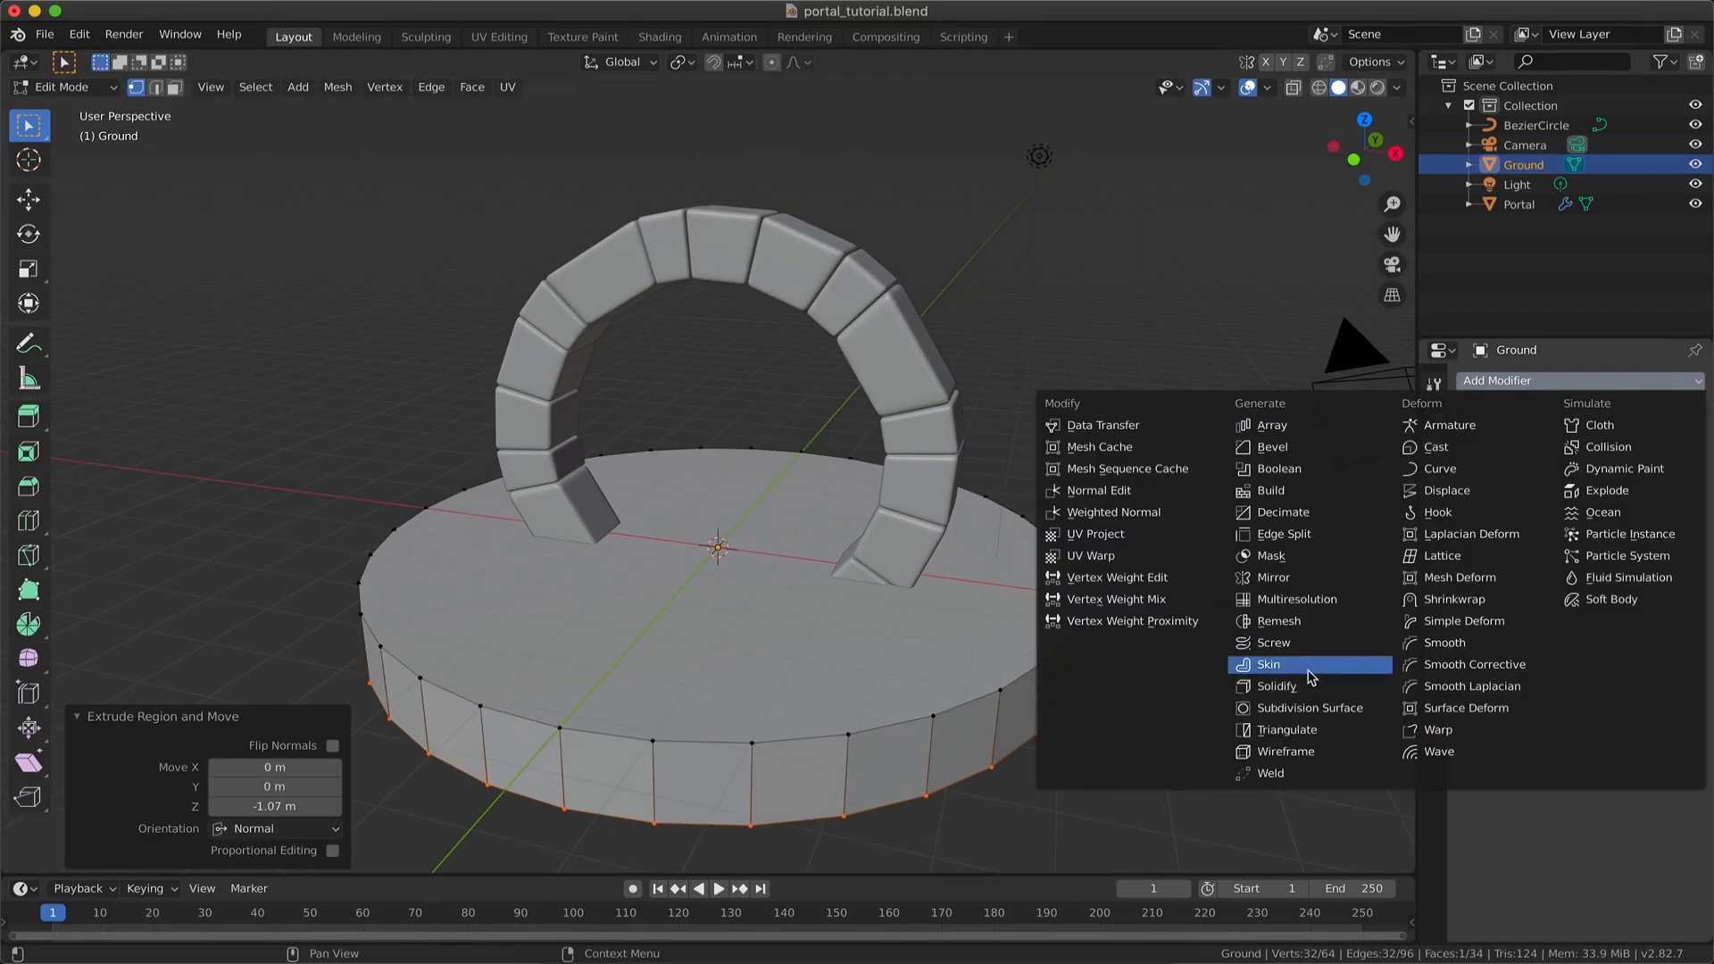
click(1301, 710)
middle_drag(1035, 526, 1009, 704)
alt+click(997, 727)
key(ctrl+2)
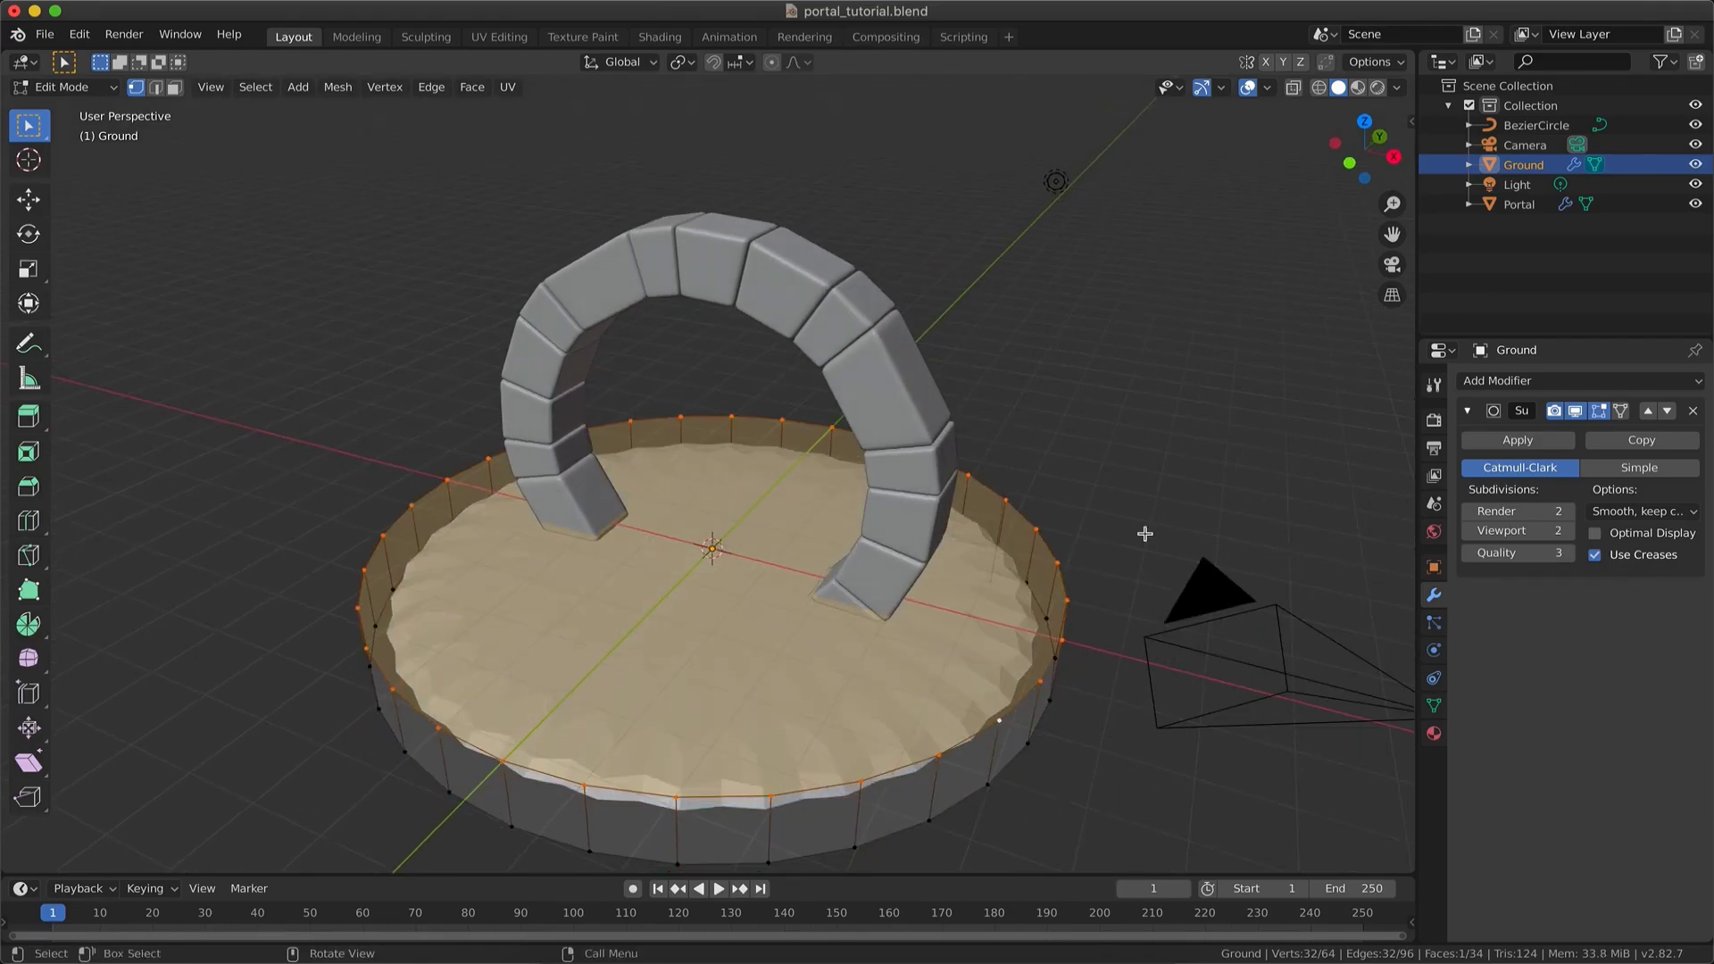
- Inset the disc's top face by about 0.094 m to tighten its upper rim
key(i)
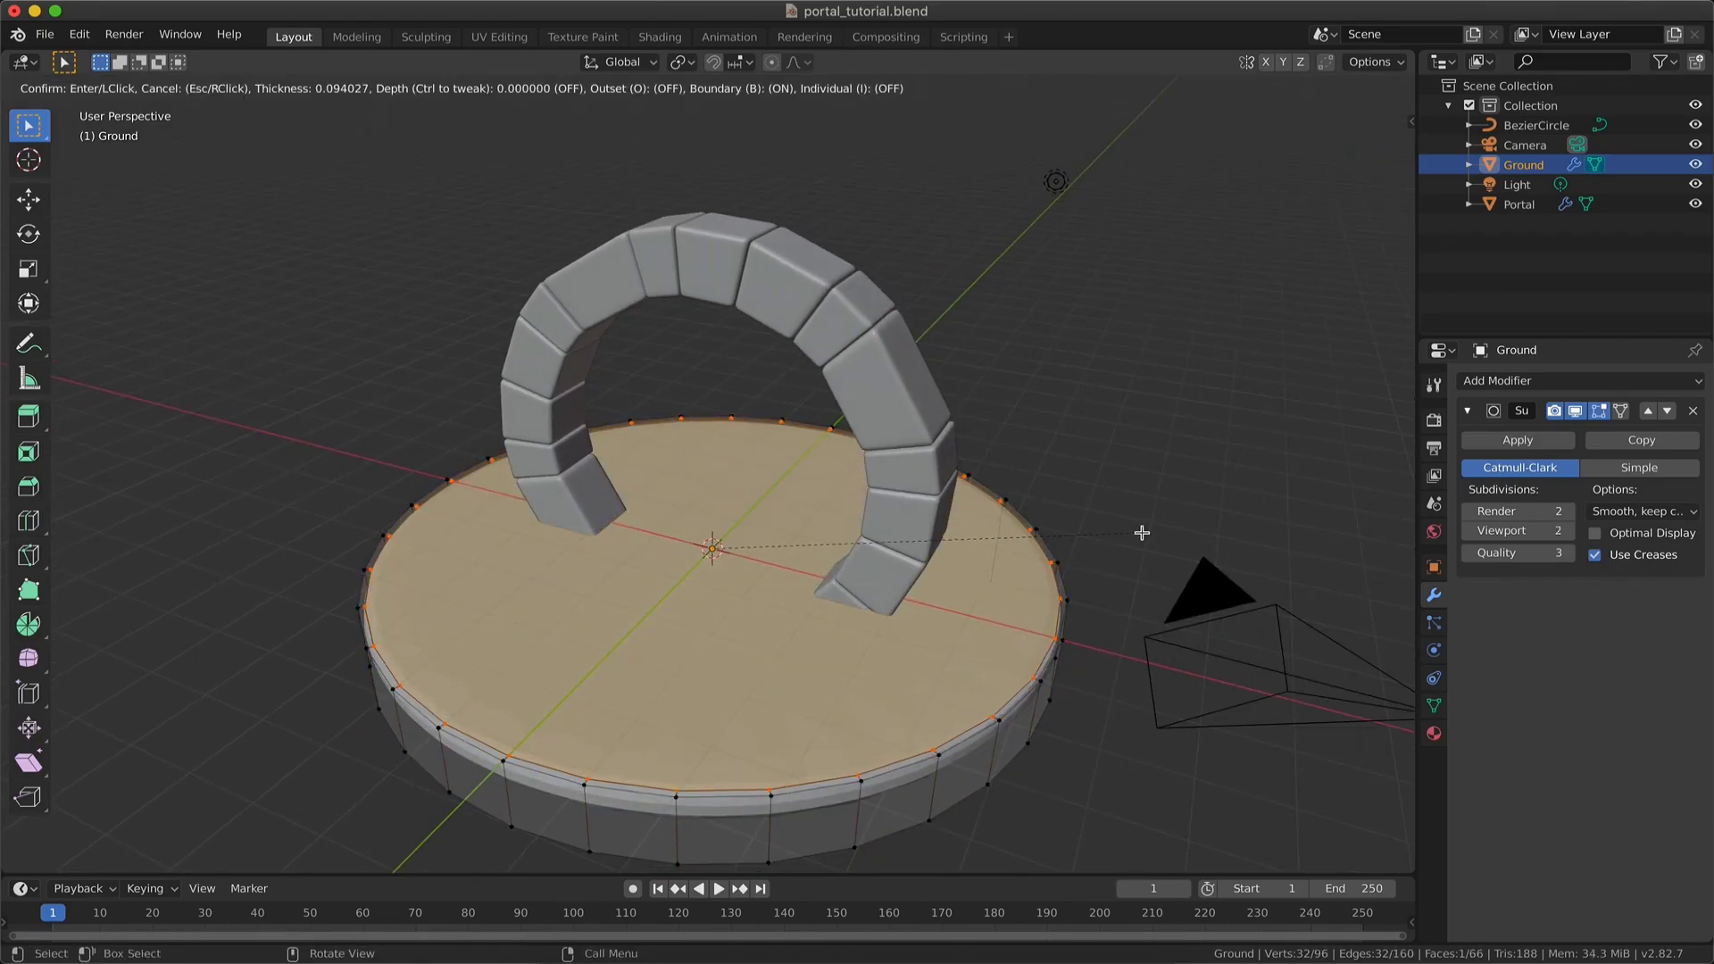
click(1142, 532)
middle_drag(1141, 533, 1142, 468)
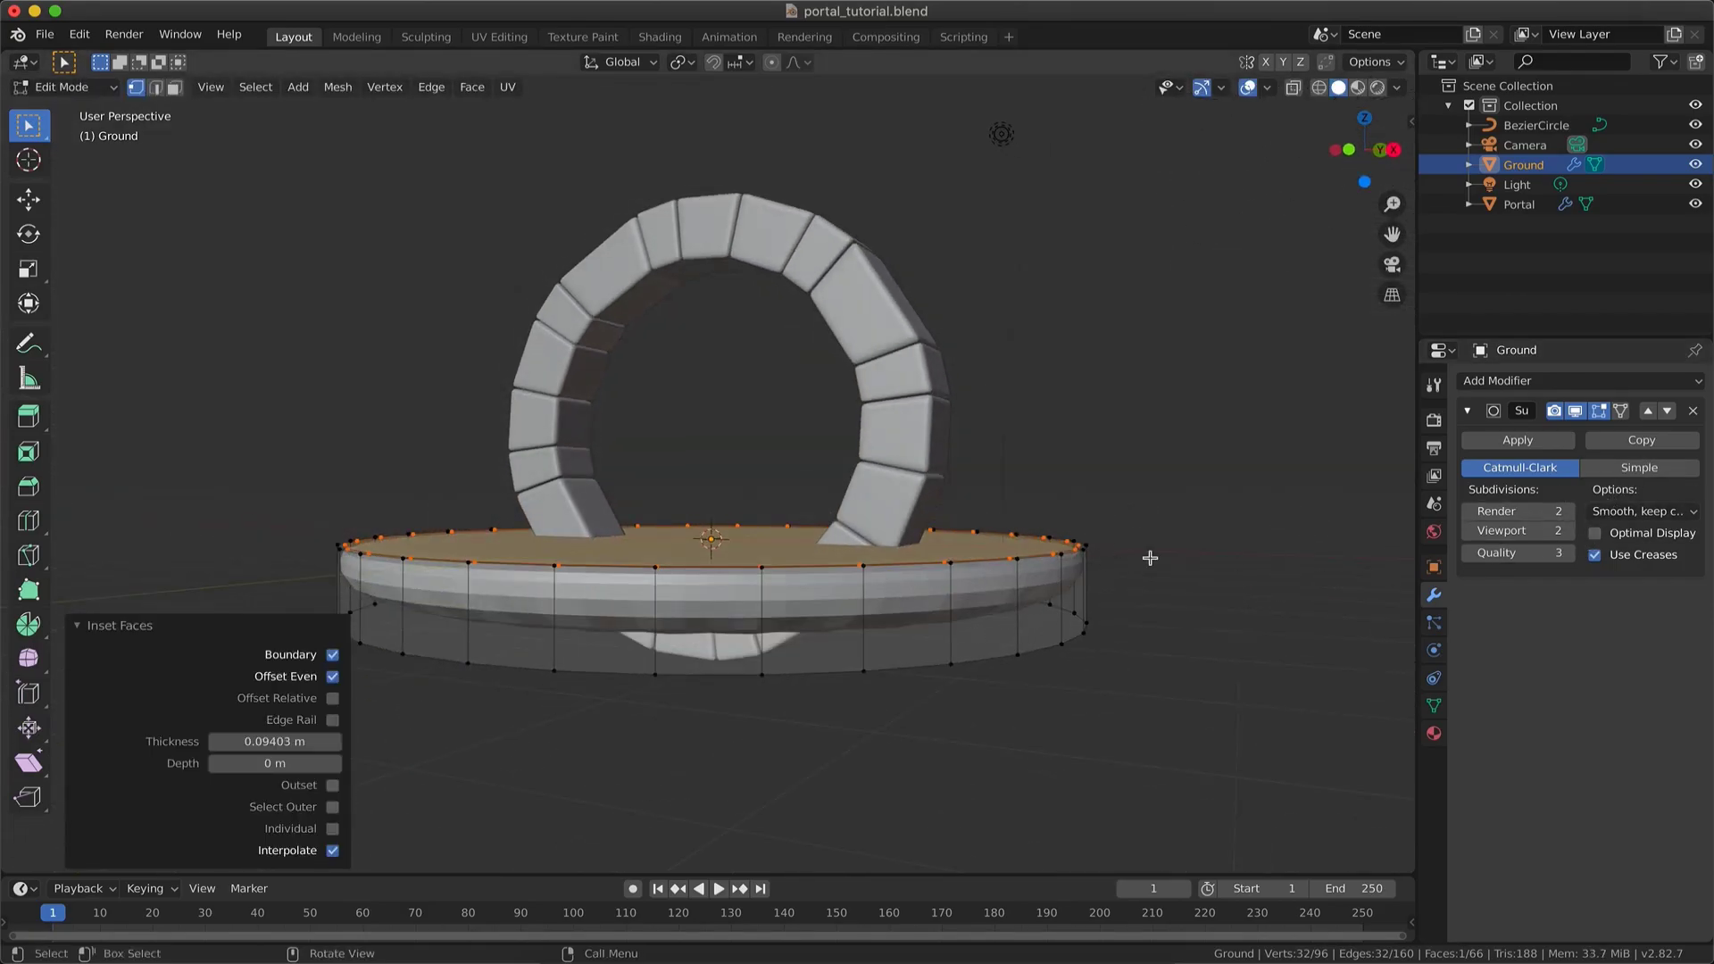
- Return to Object Mode and apply smooth shading to the Ground disc
key(Tab)
scroll(949, 580, up, 5)
right_click(937, 625)
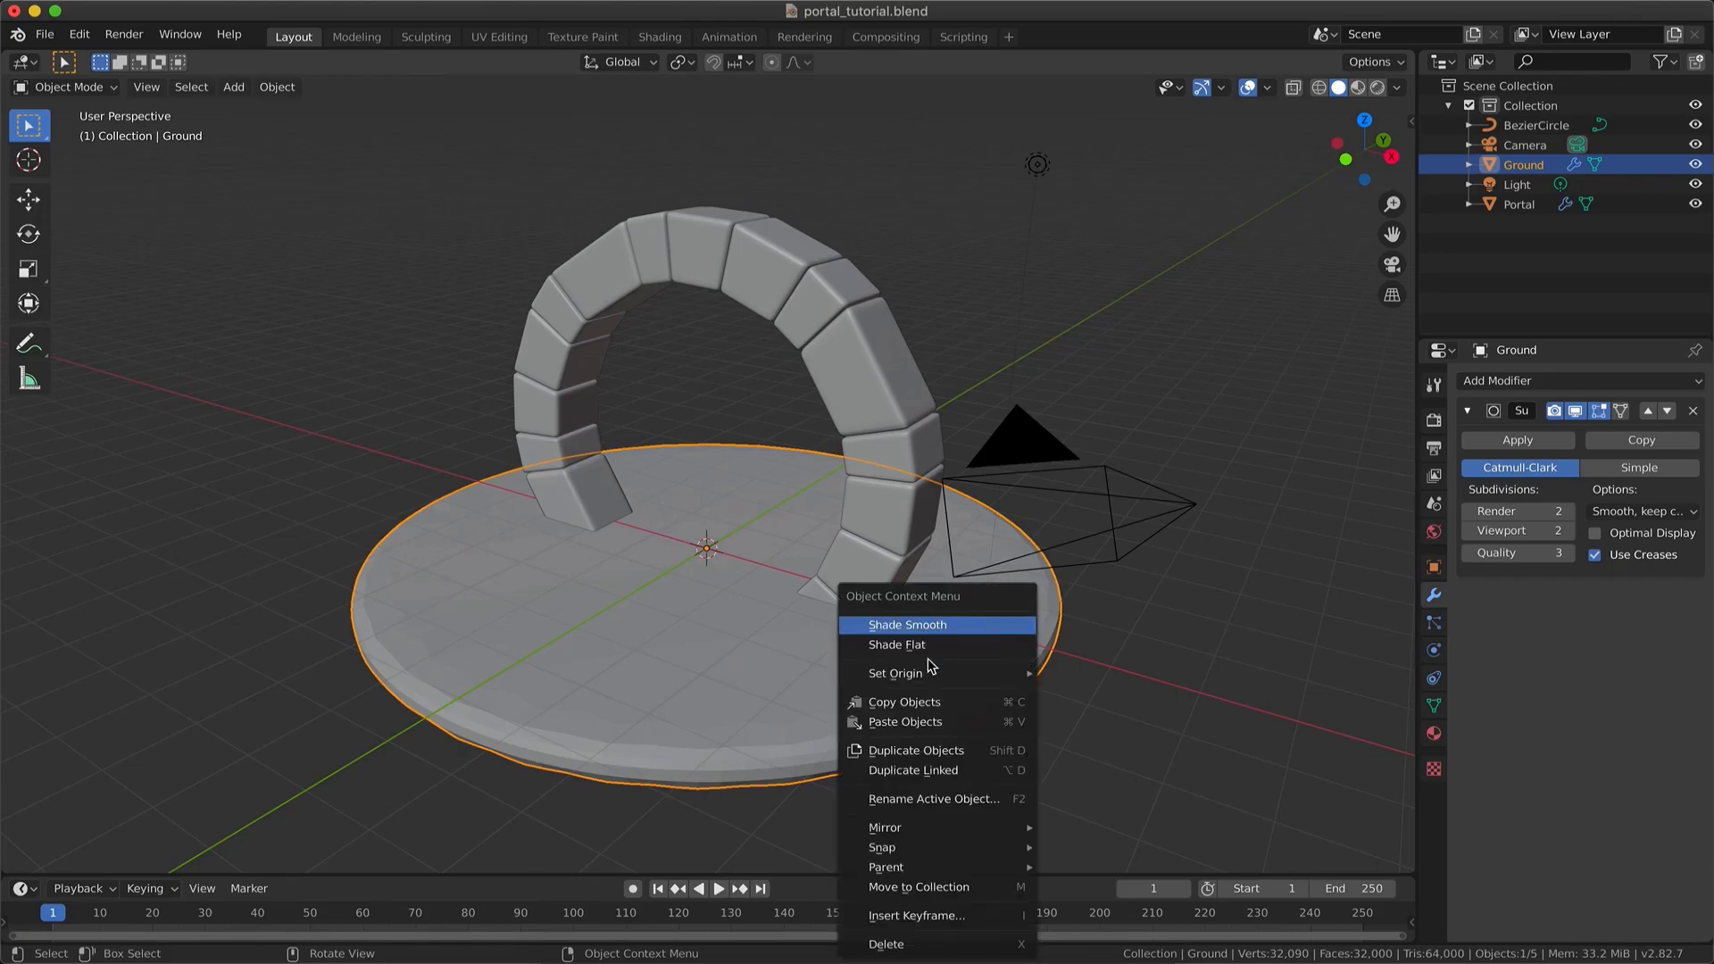
click(906, 625)
scroll(940, 623, down, 5)
scroll(939, 623, up, 5)
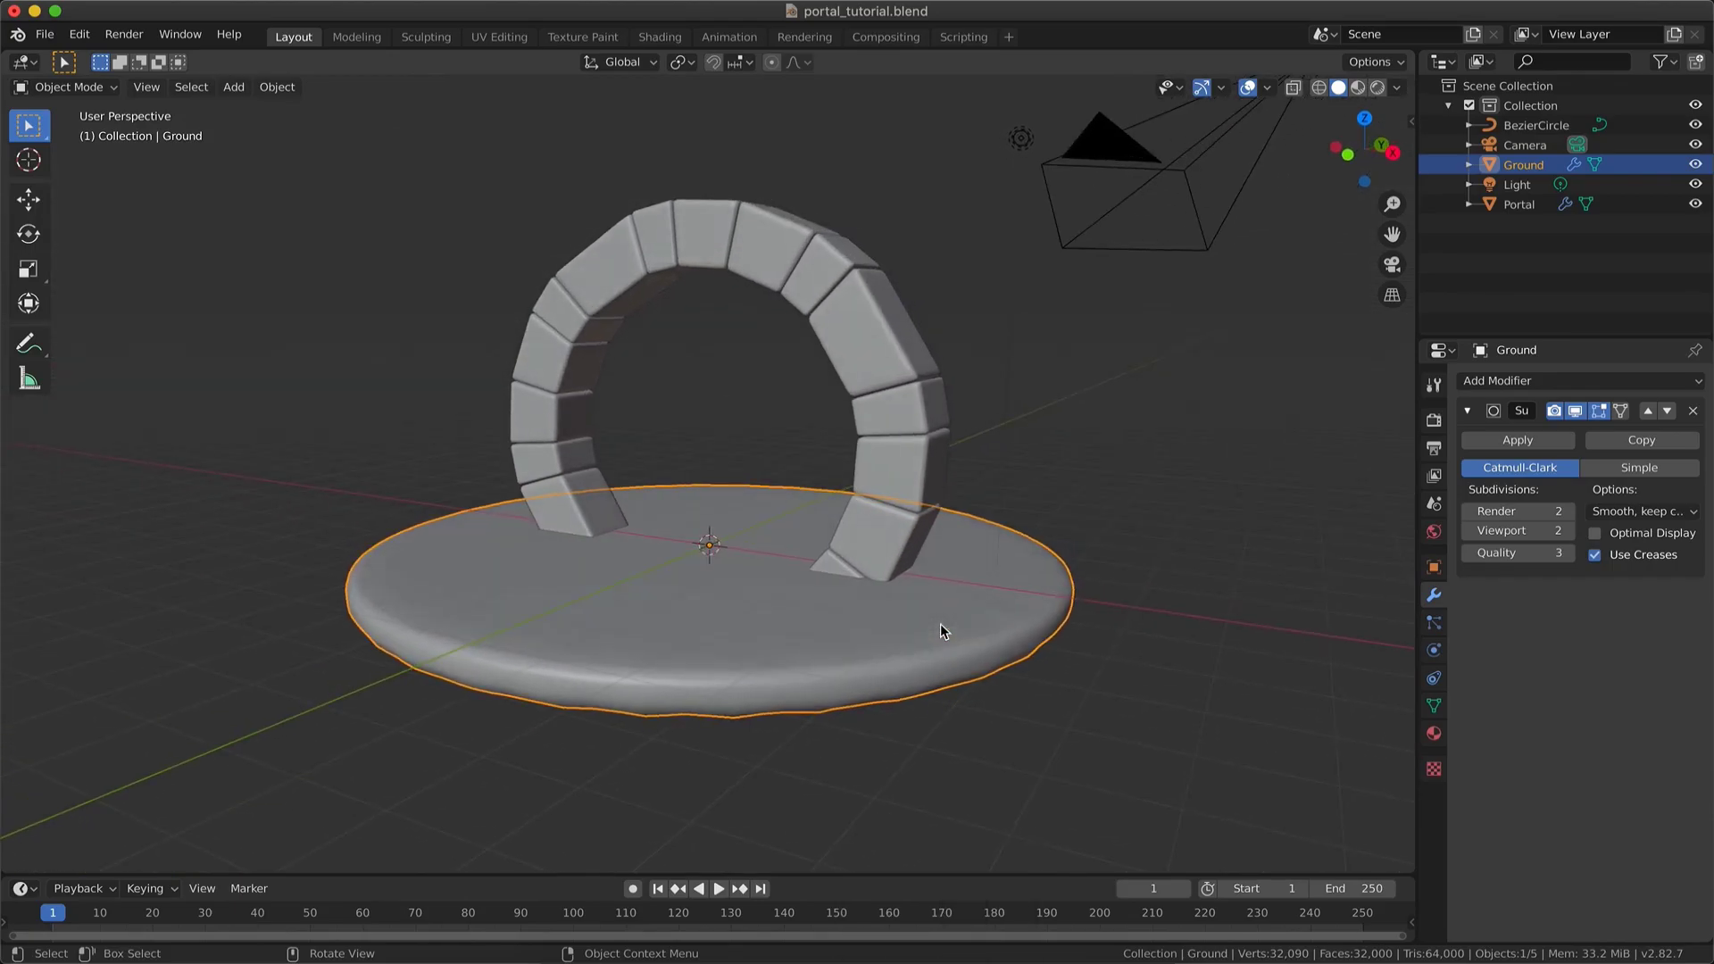
- Scale the whole Ground mesh horizontally by about 1.141 in X and Y in Edit Mode, keeping its height, and return to Object Mode
ctrl+scroll(940, 623, up, 3)
ctrl+scroll(940, 623, up, 4)
scroll(940, 623, down, 4)
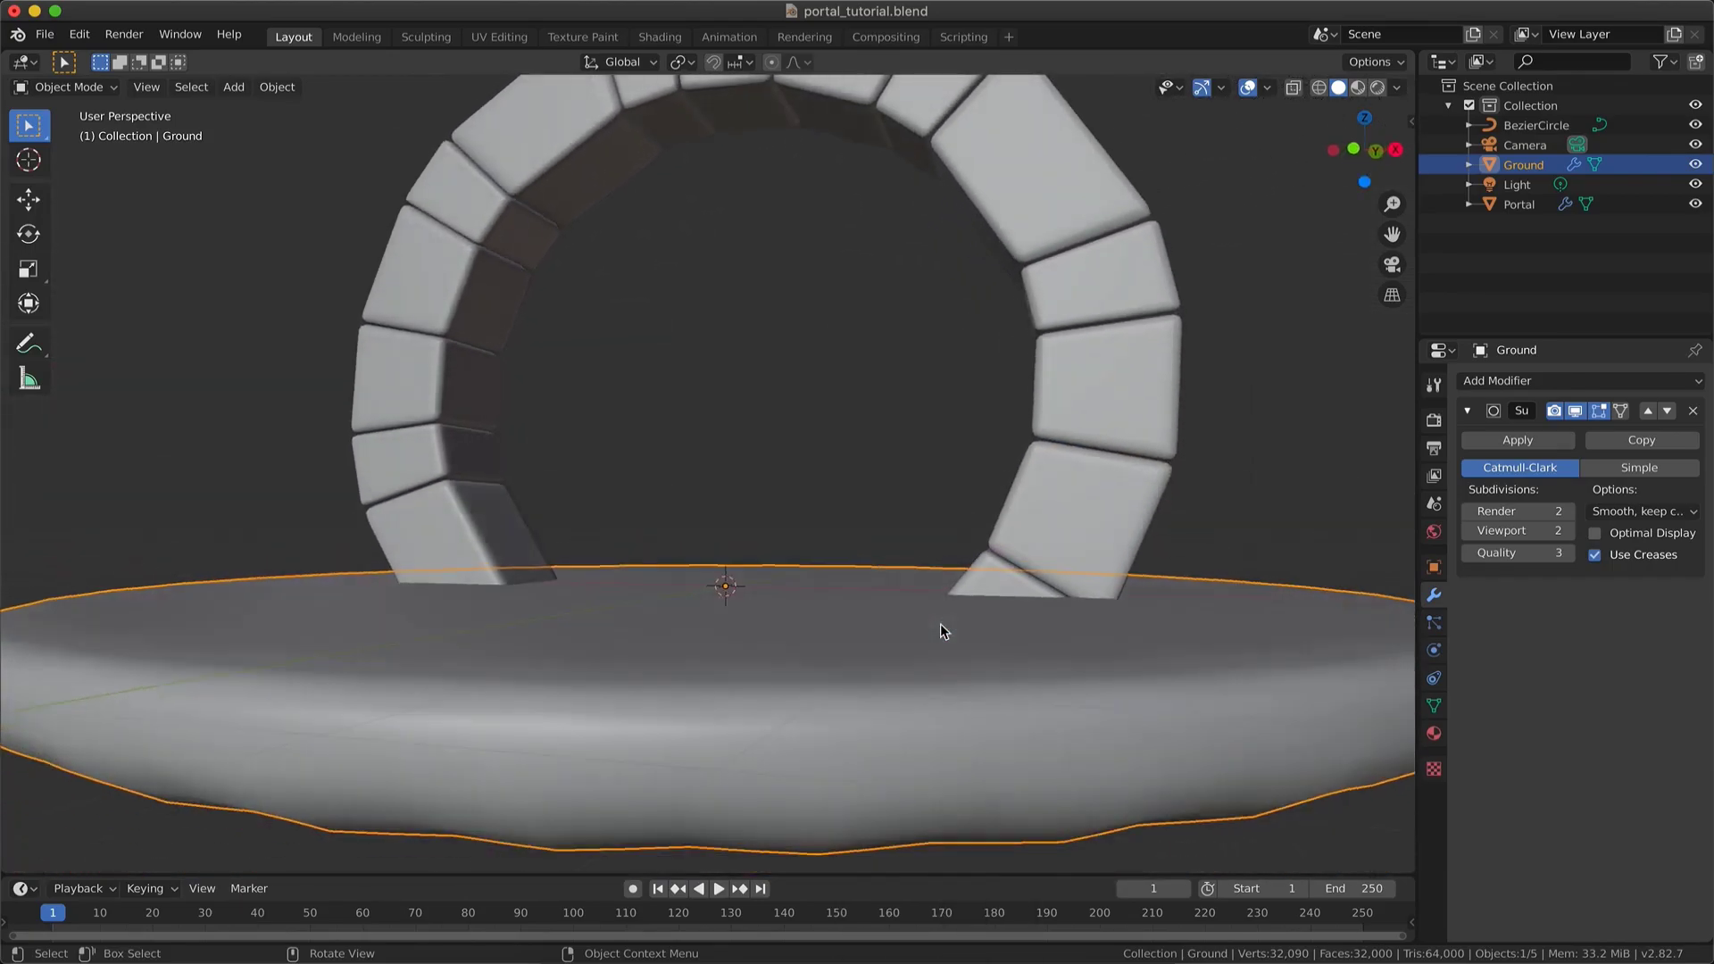
scroll(940, 623, up, 5)
ctrl+scroll(939, 630, down, 5)
scroll(940, 630, up, 5)
ctrl+scroll(940, 630, up, 3)
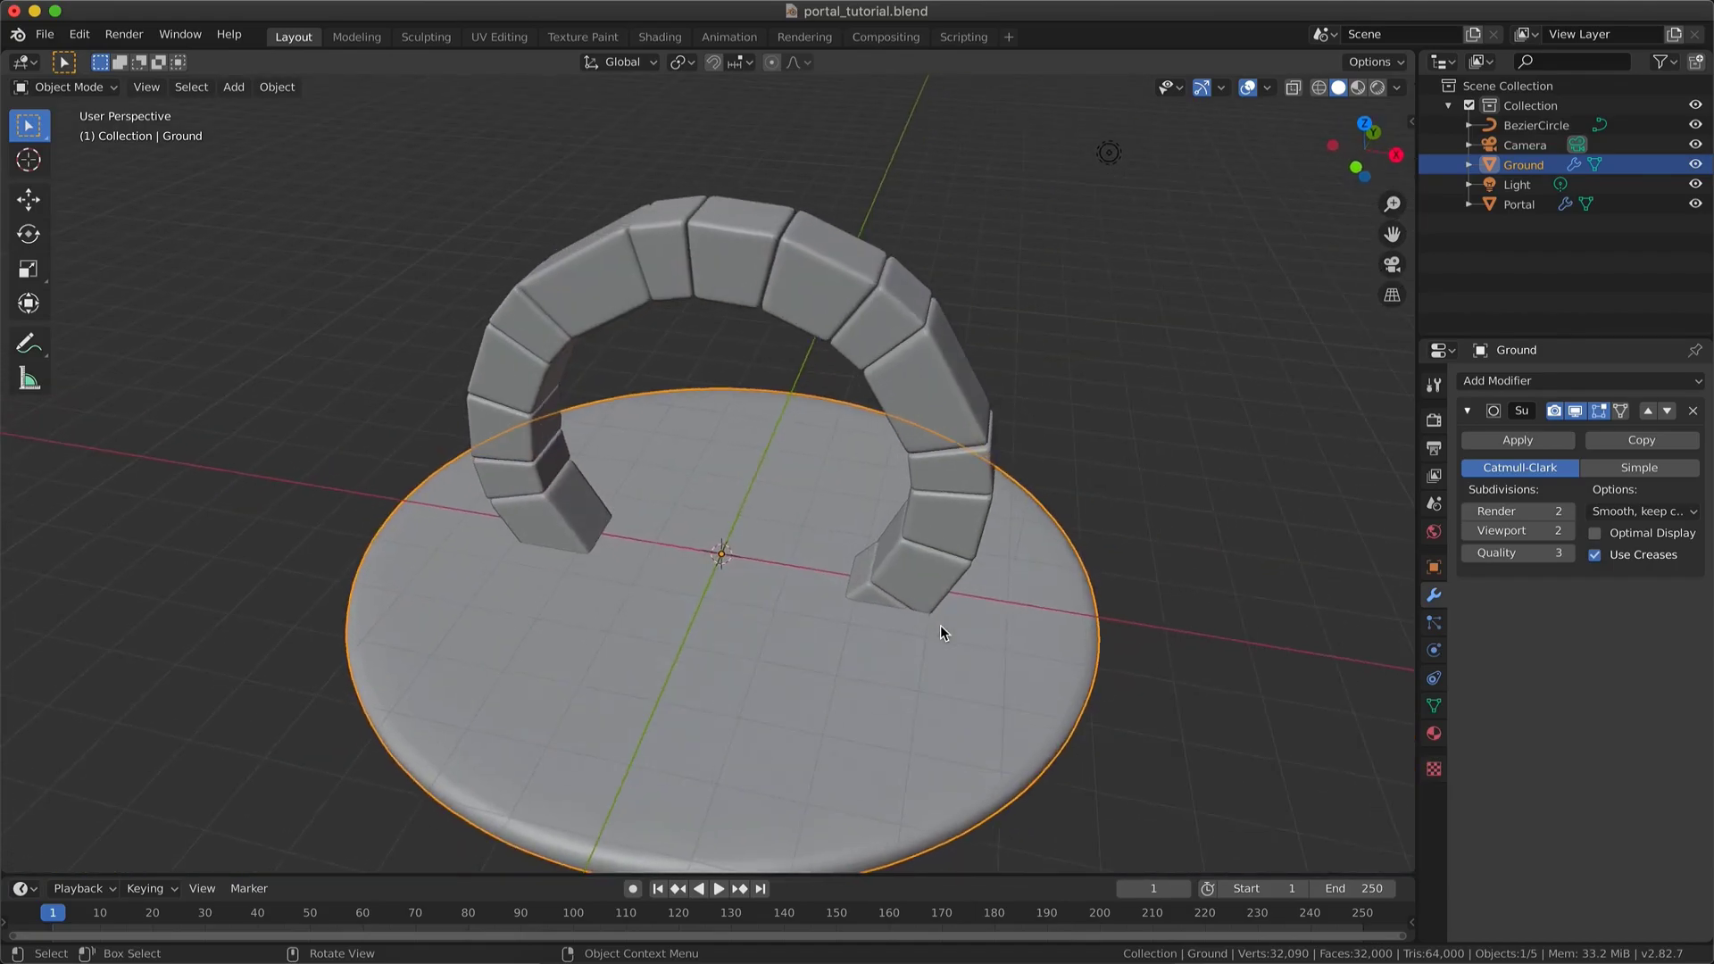
key(Tab)
key(a)
scroll(1174, 560, down, 3)
key(s)
key(shift+z)
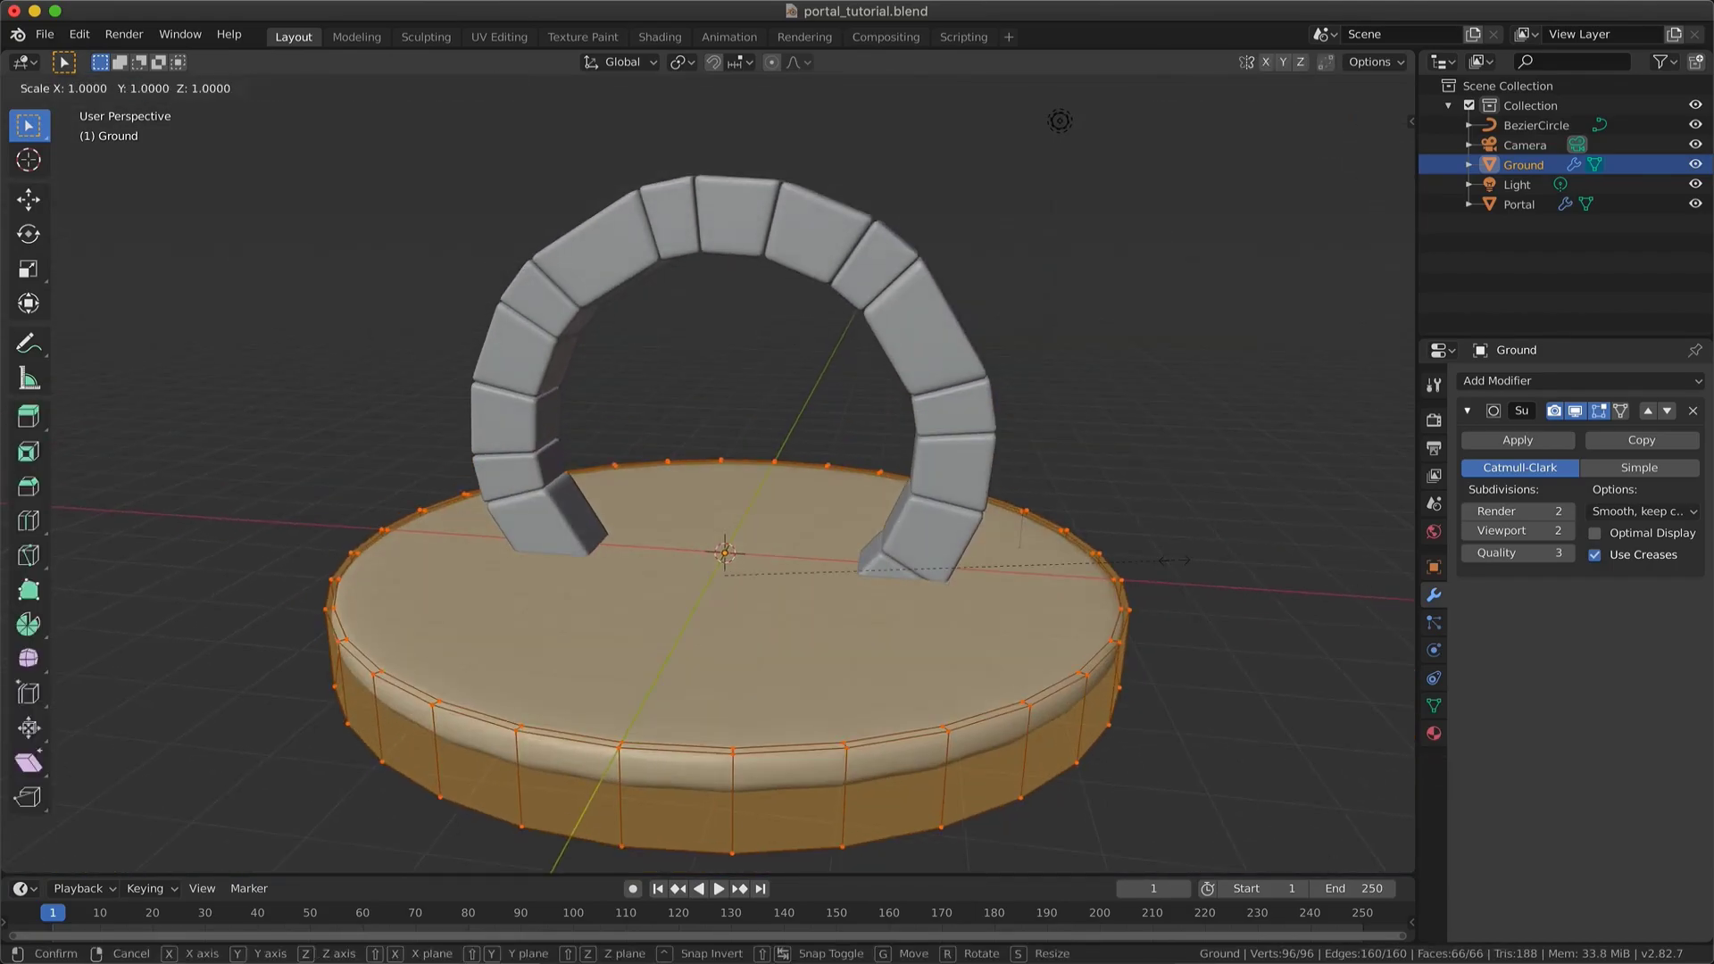
click(1232, 535)
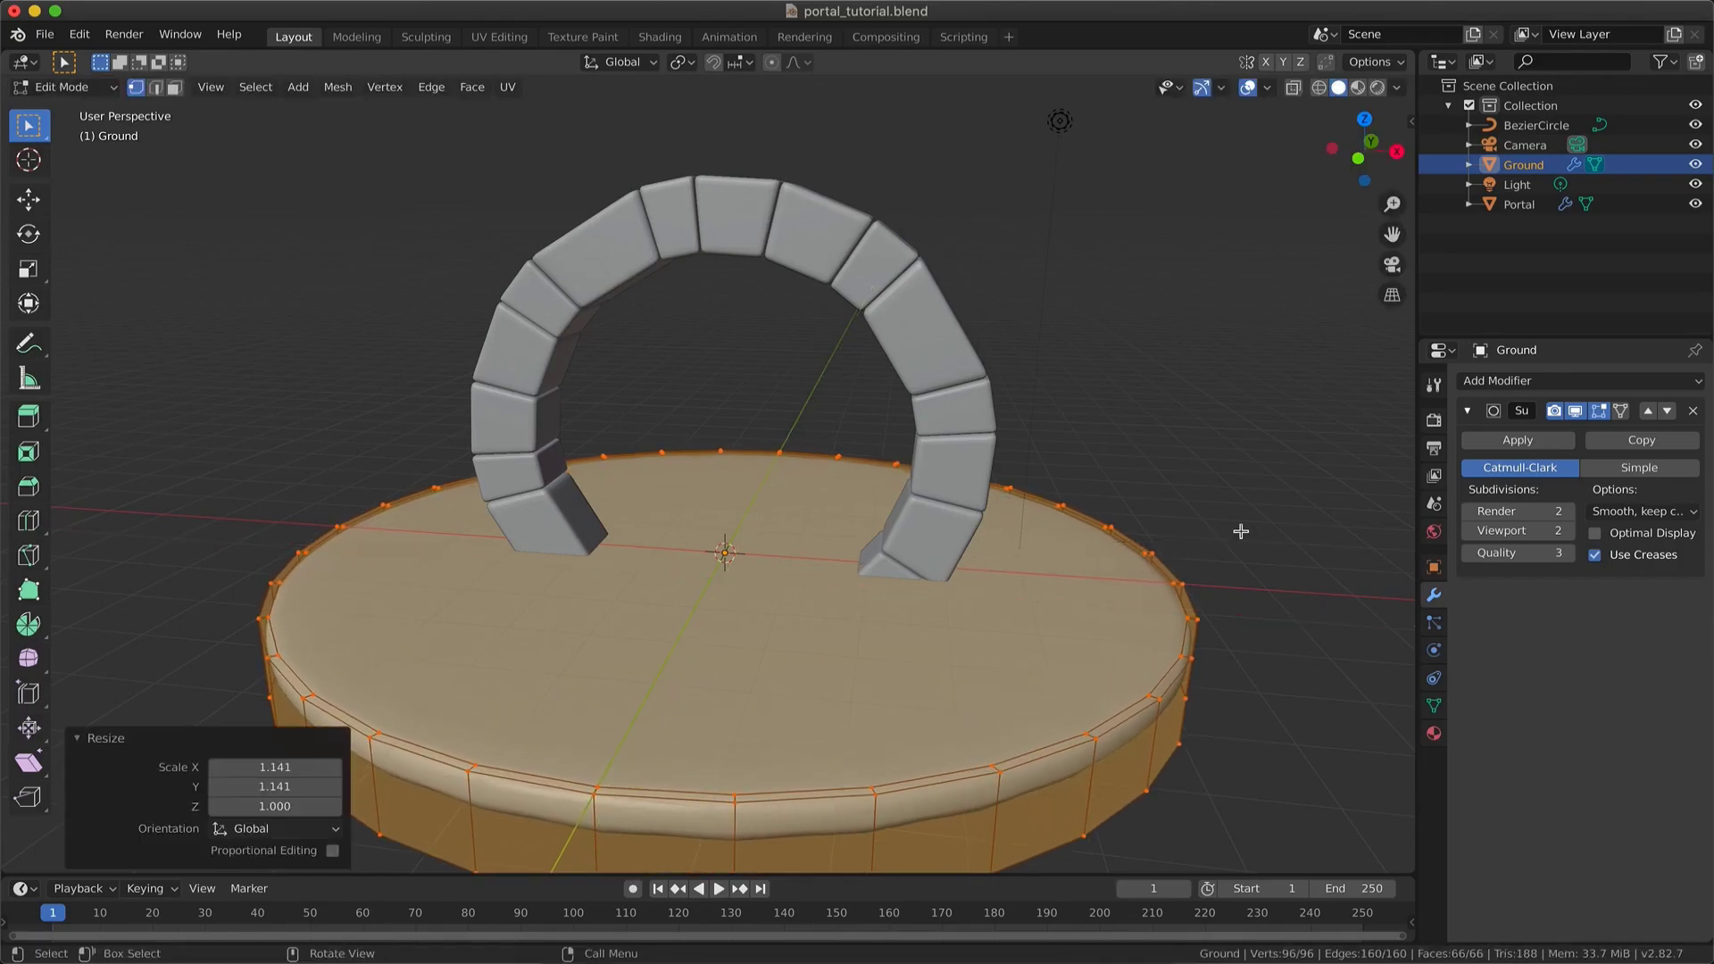
key(Tab)
- Duplicate the Portal object in place and rename the copy rocks_ground
scroll(1243, 533, down, 3)
scroll(1240, 533, up, 4)
scroll(1241, 533, left, 3)
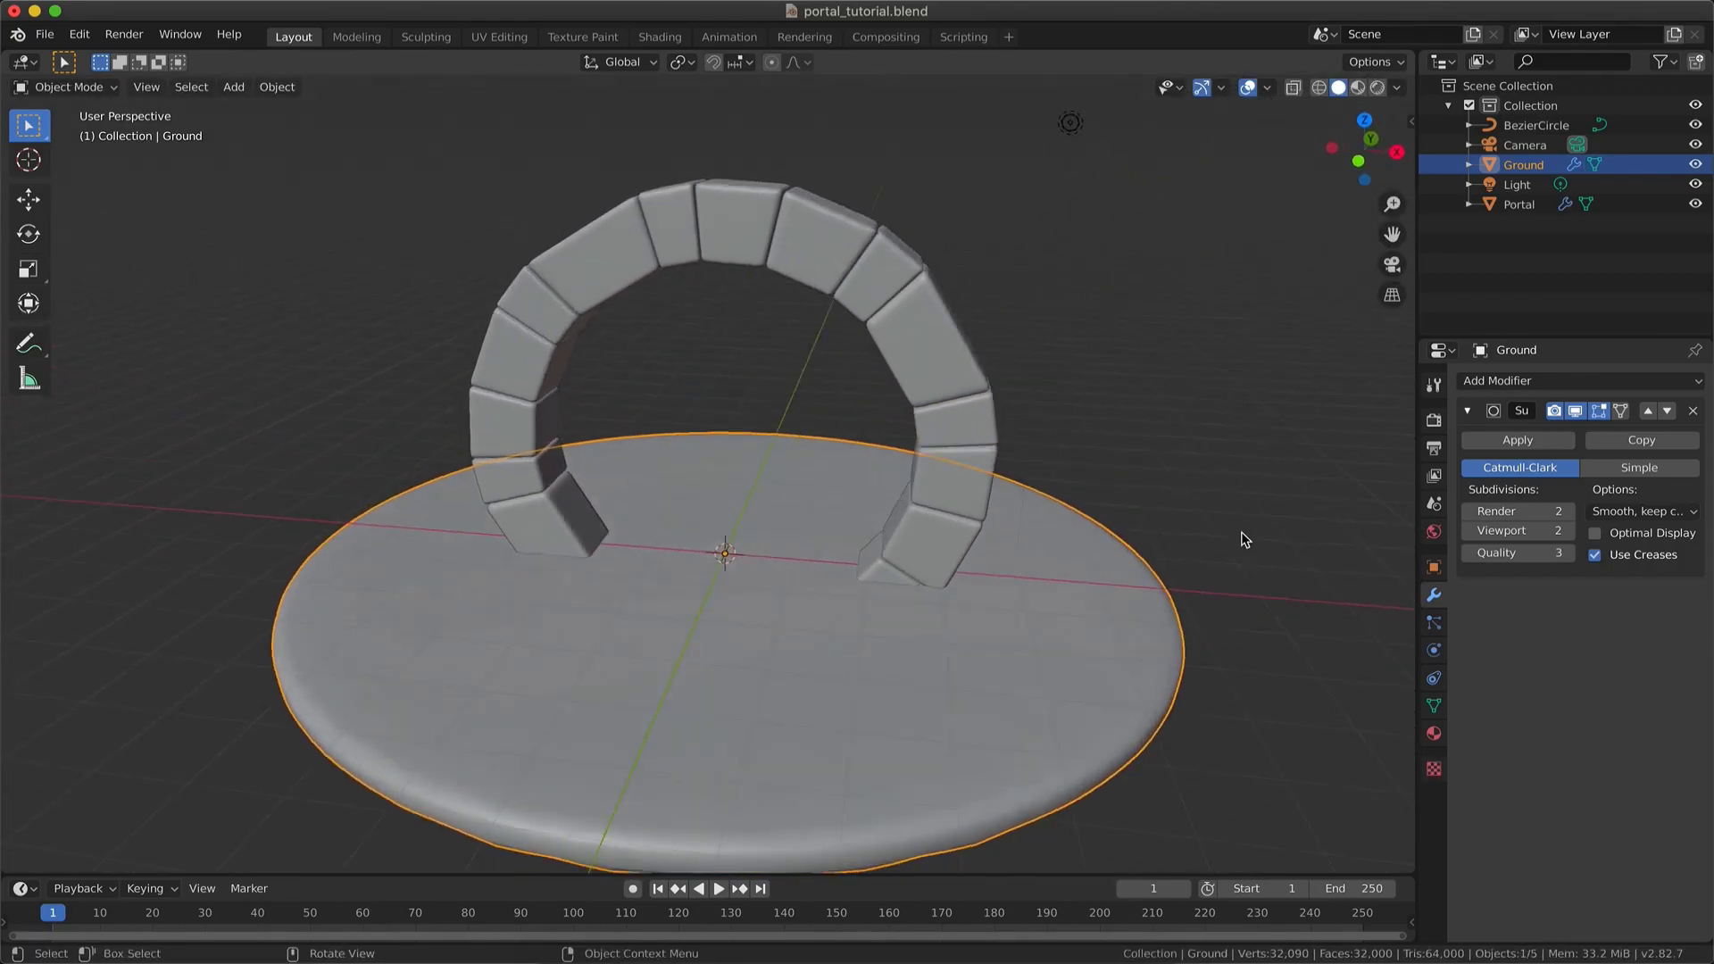
scroll(1241, 533, down, 2)
scroll(1241, 532, up, 3)
scroll(1241, 533, right, 1)
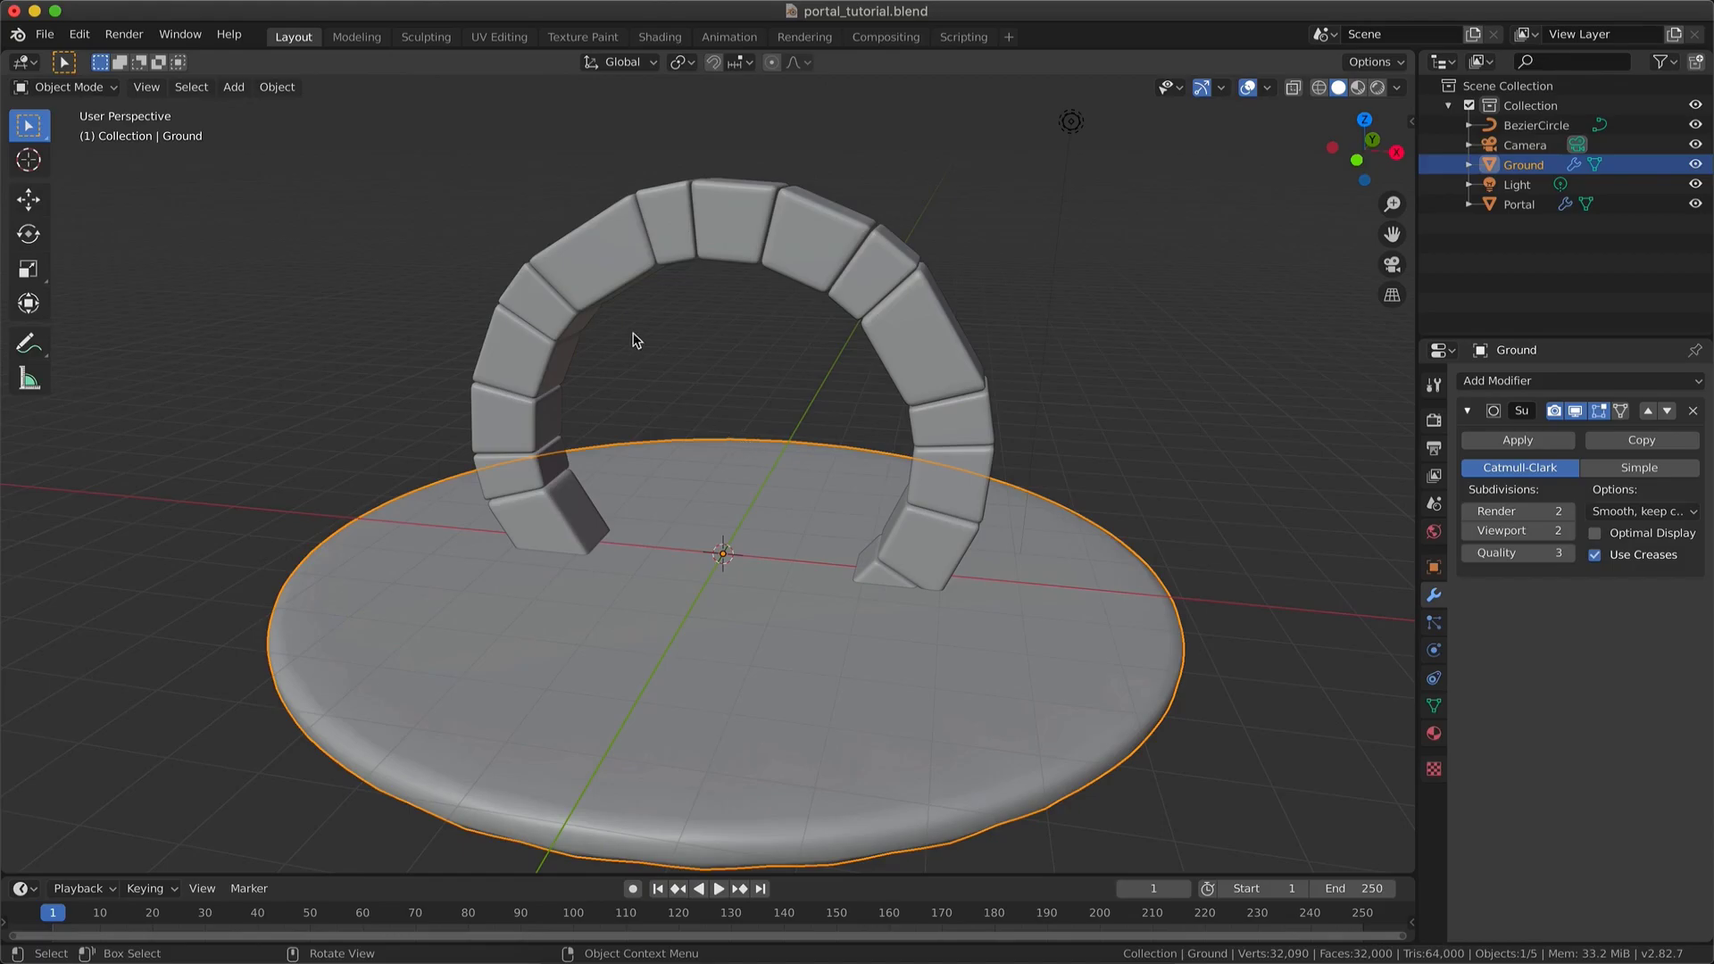
click(642, 249)
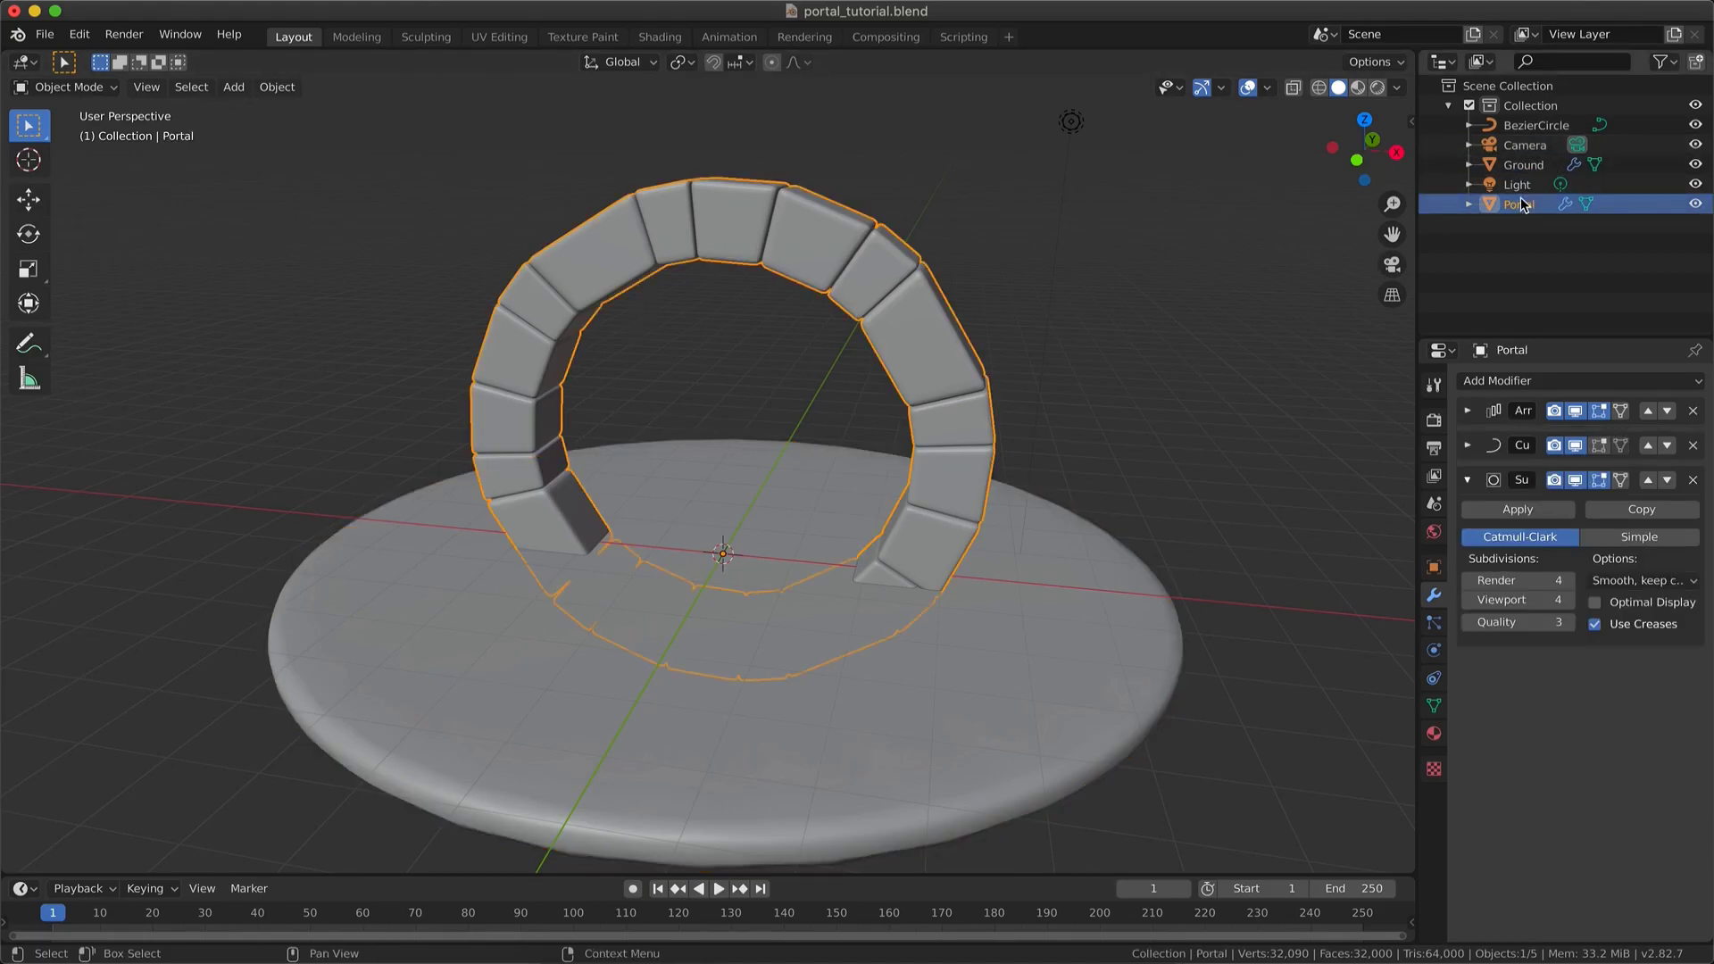
key(Tab)
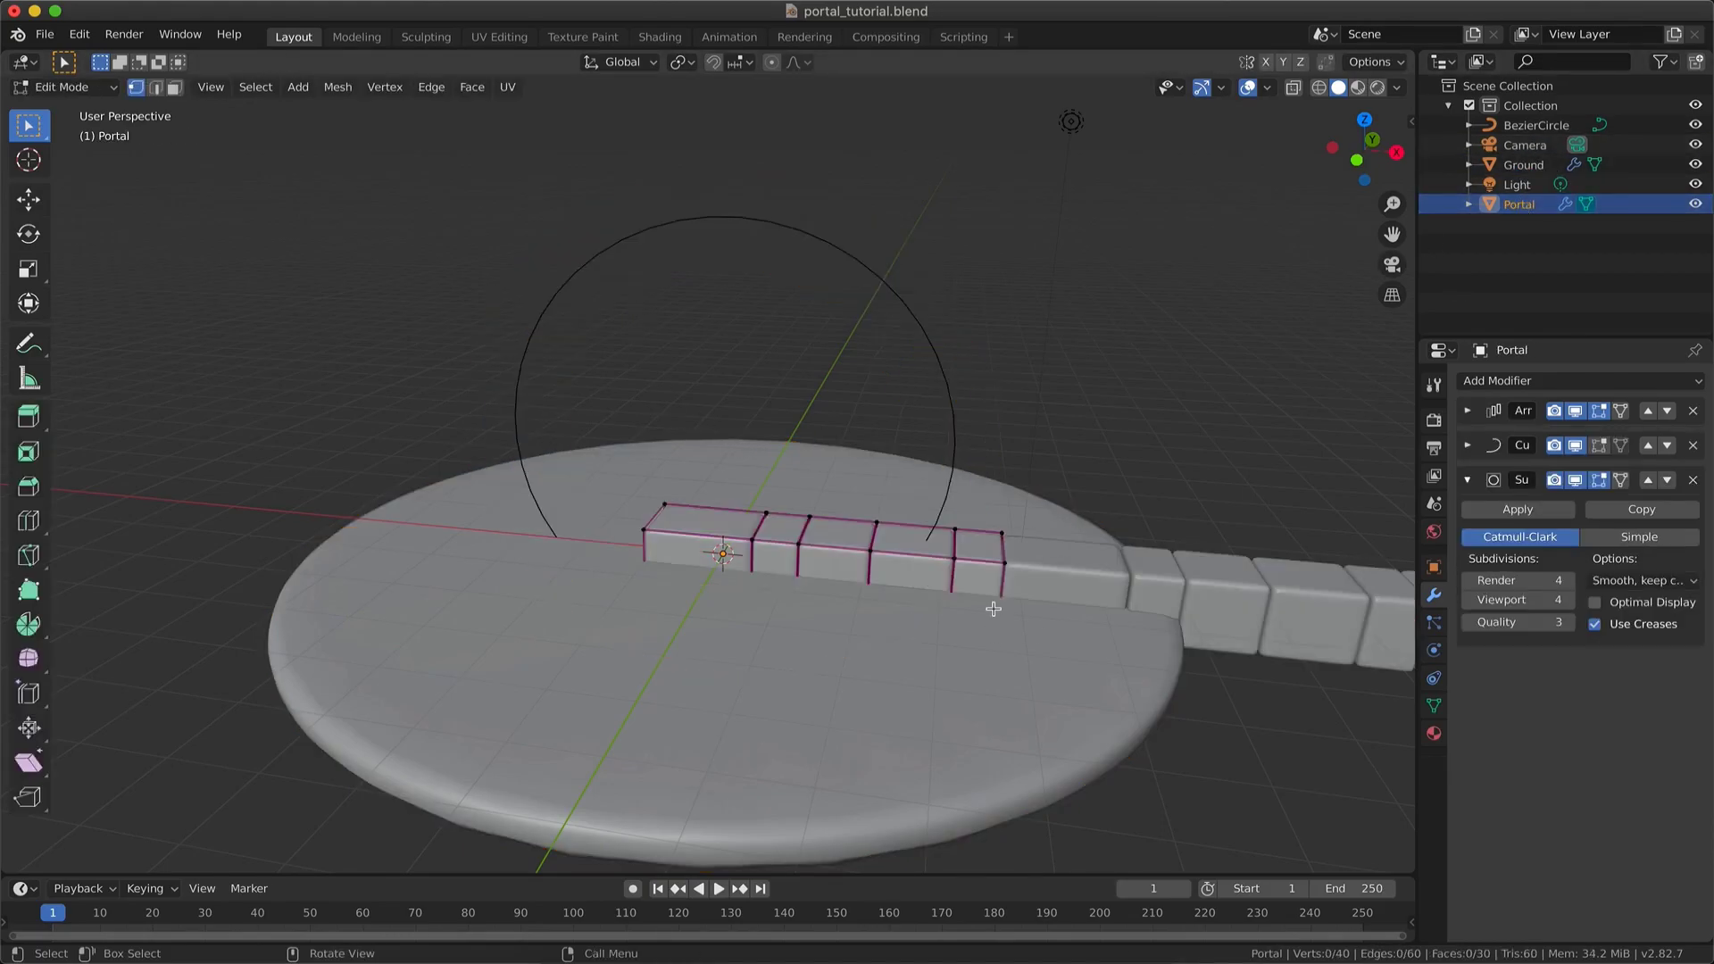
key(Tab)
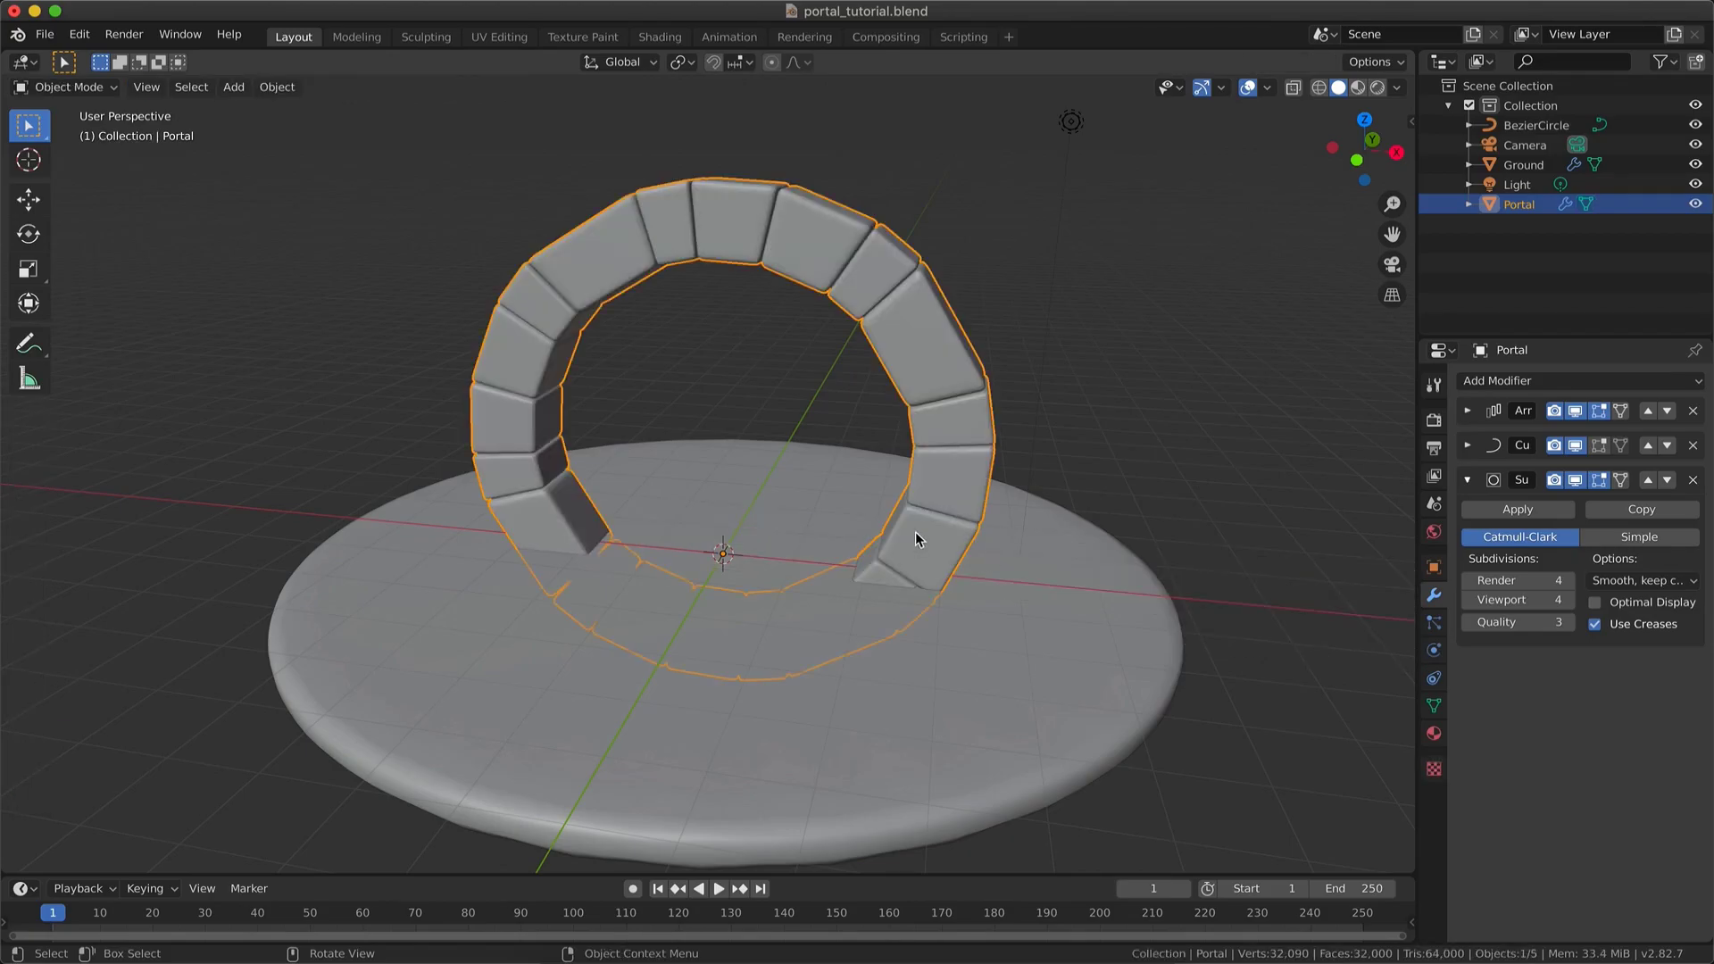
key(shift+d)
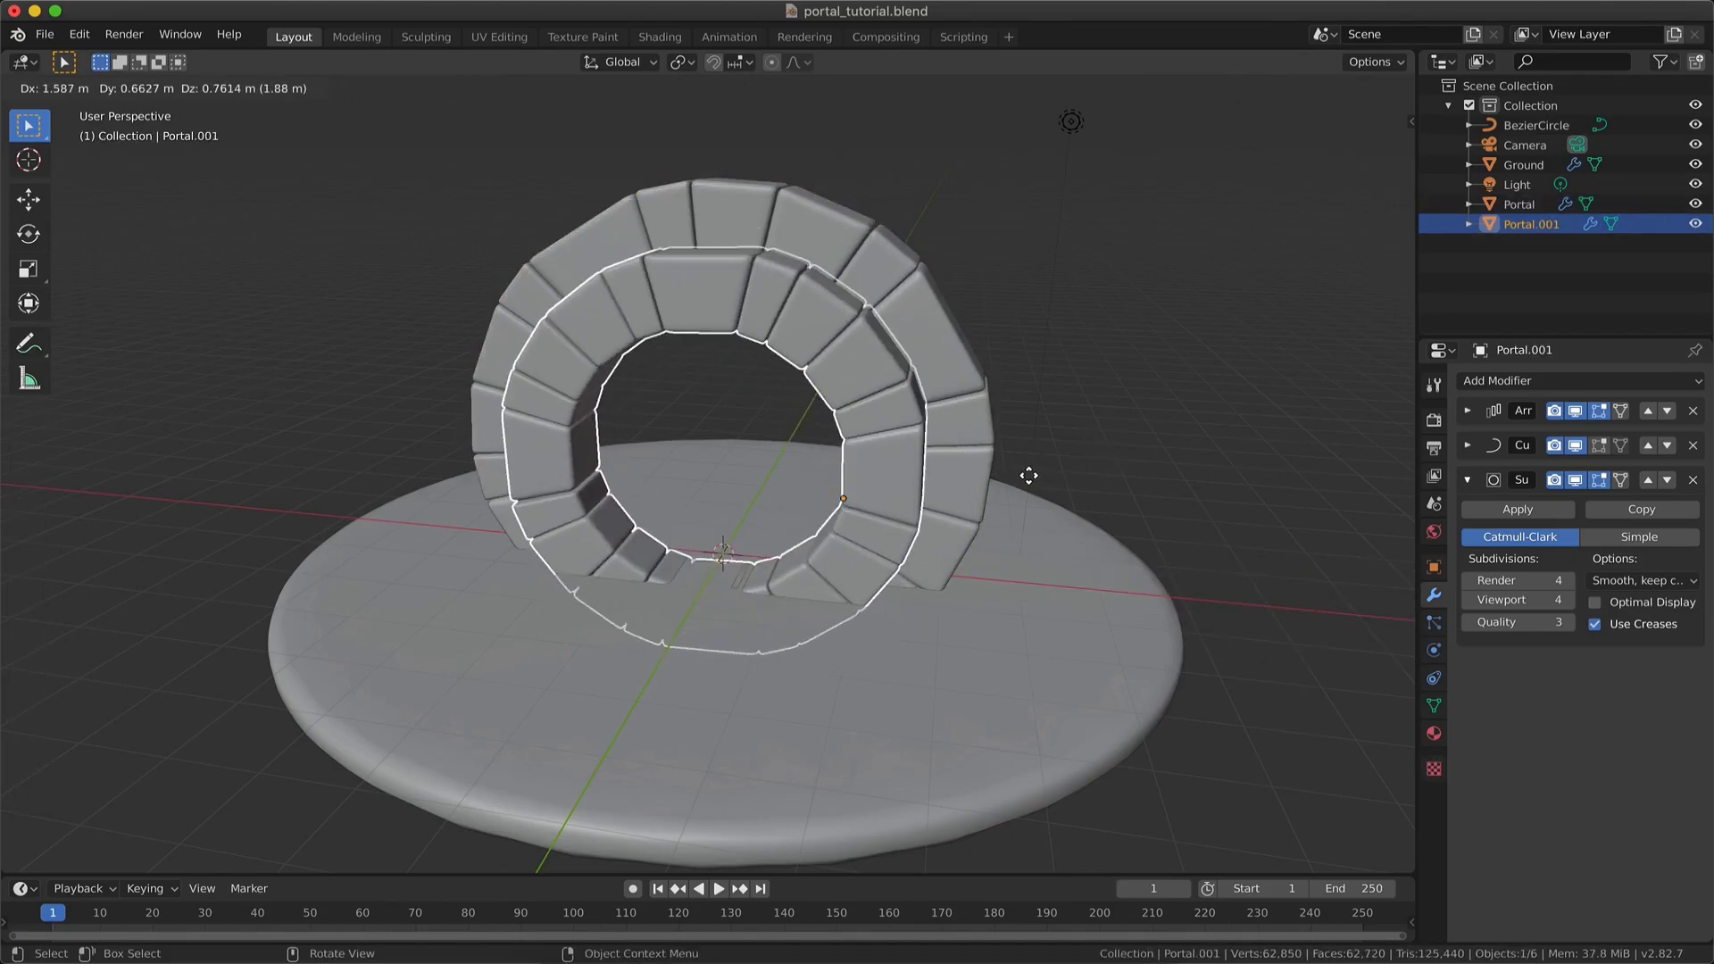
right_click(1022, 474)
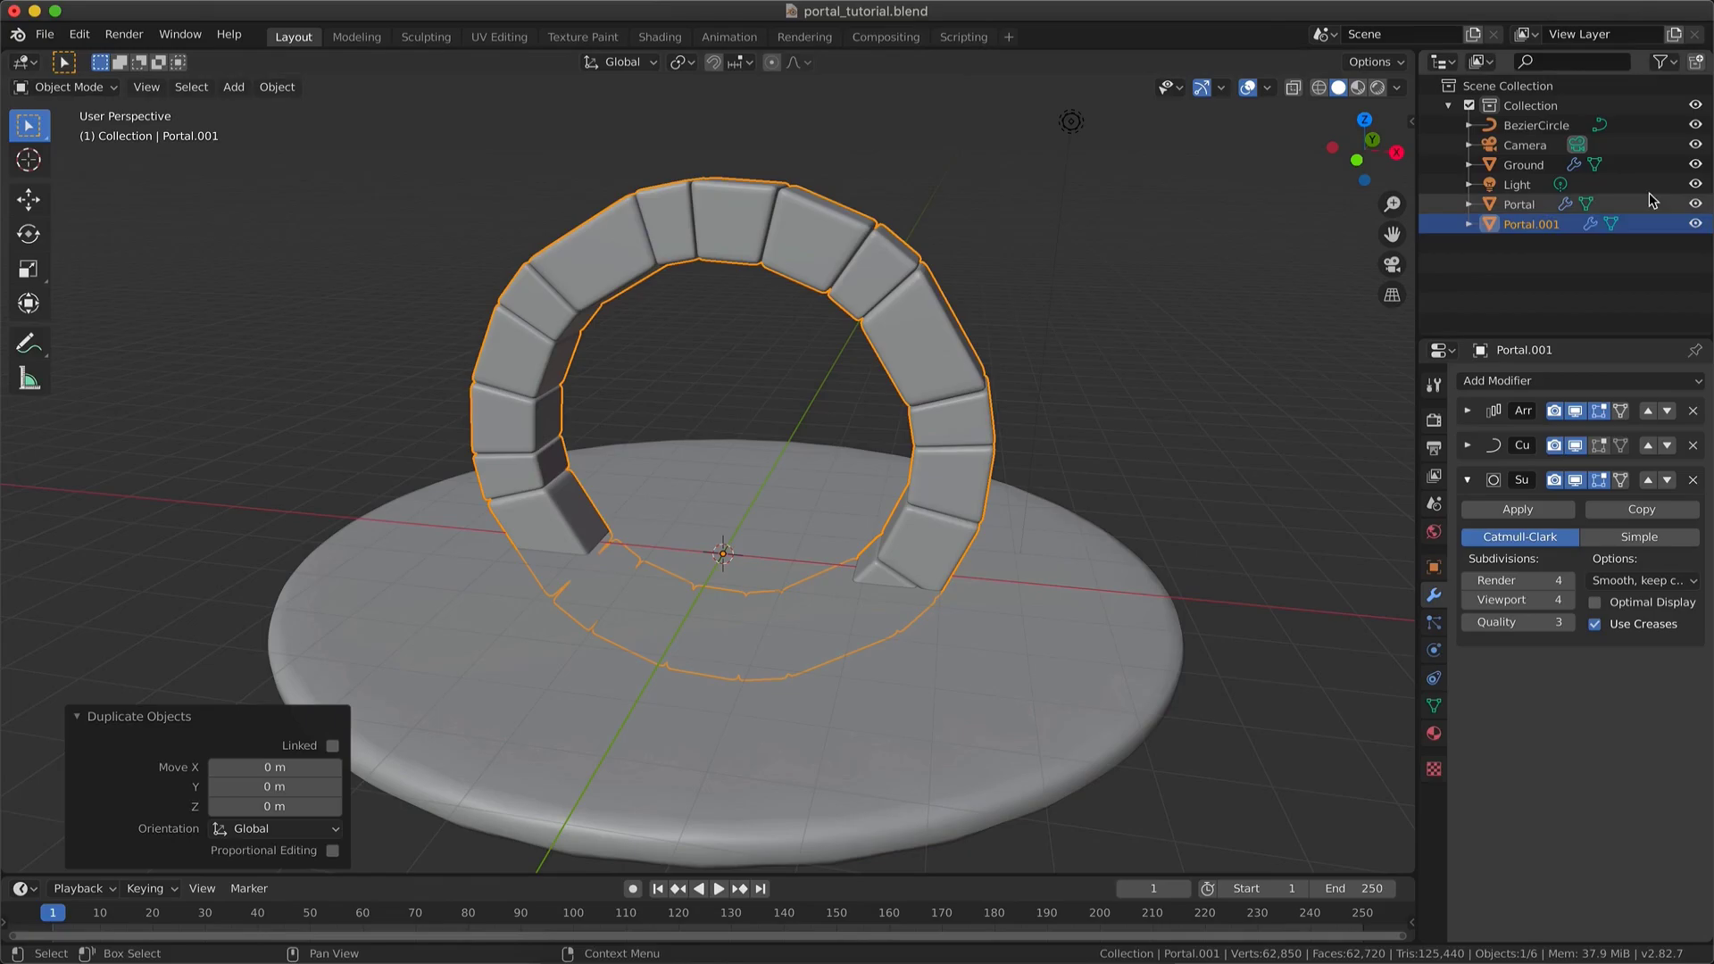
click(1560, 230)
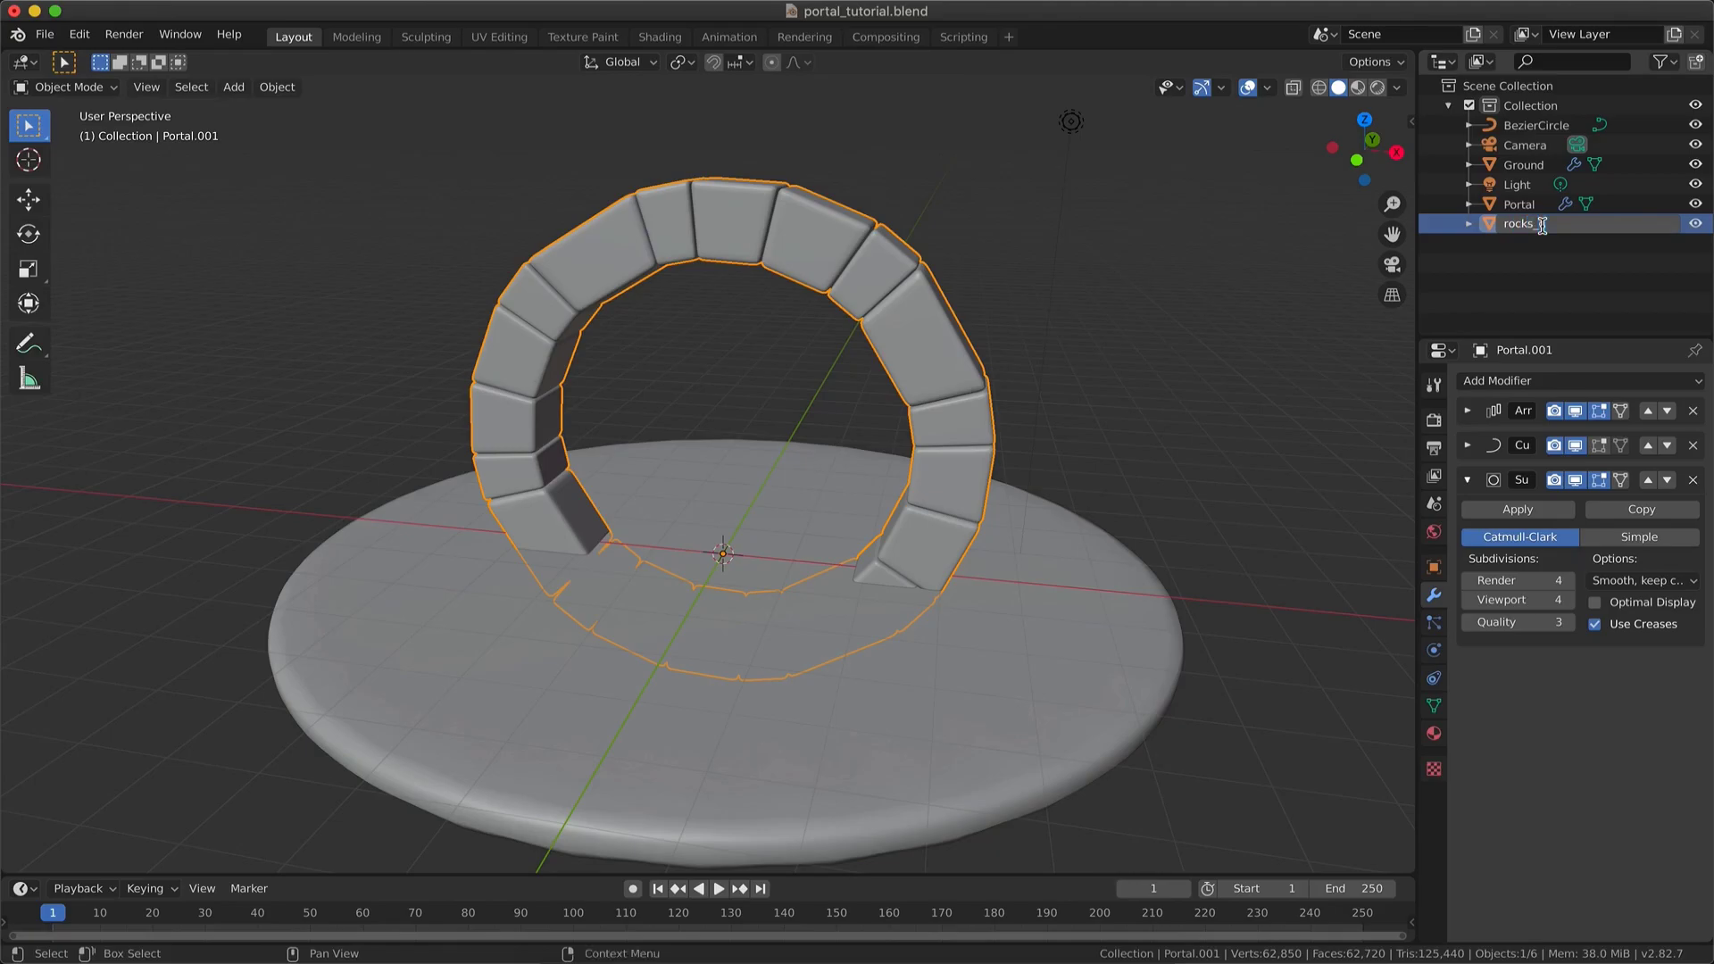
click(1526, 185)
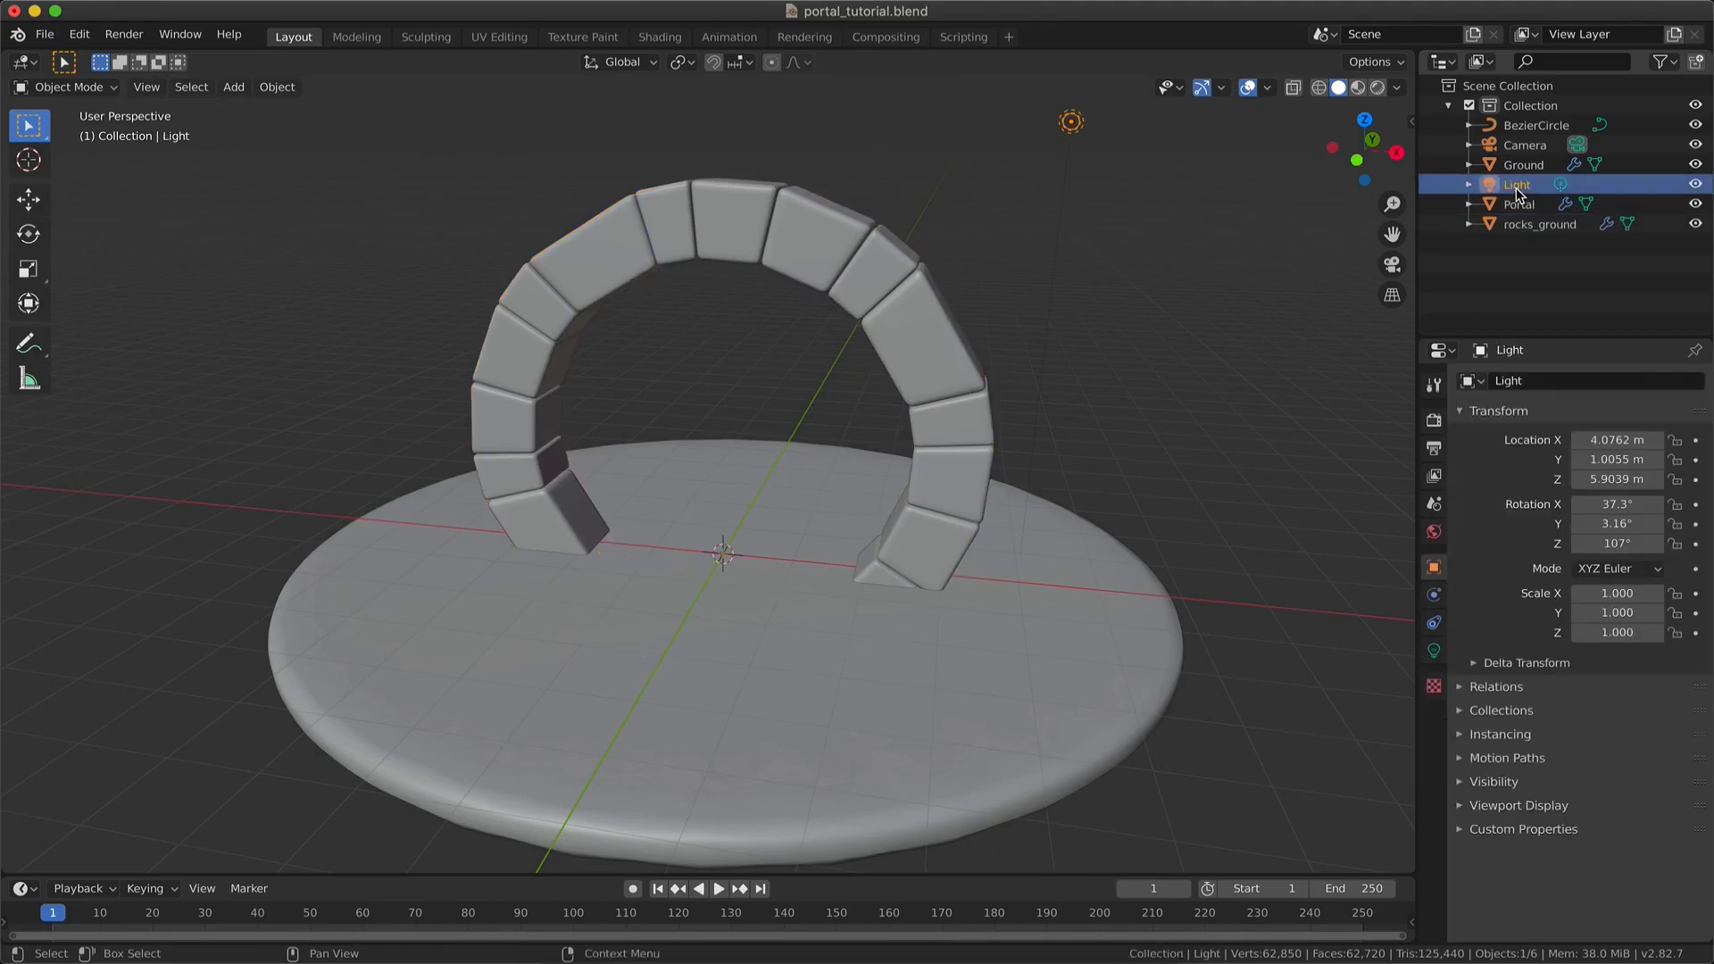
- Rename the Portal and Ground objects in lowercase as portal and ground
click(1520, 206)
text(p)
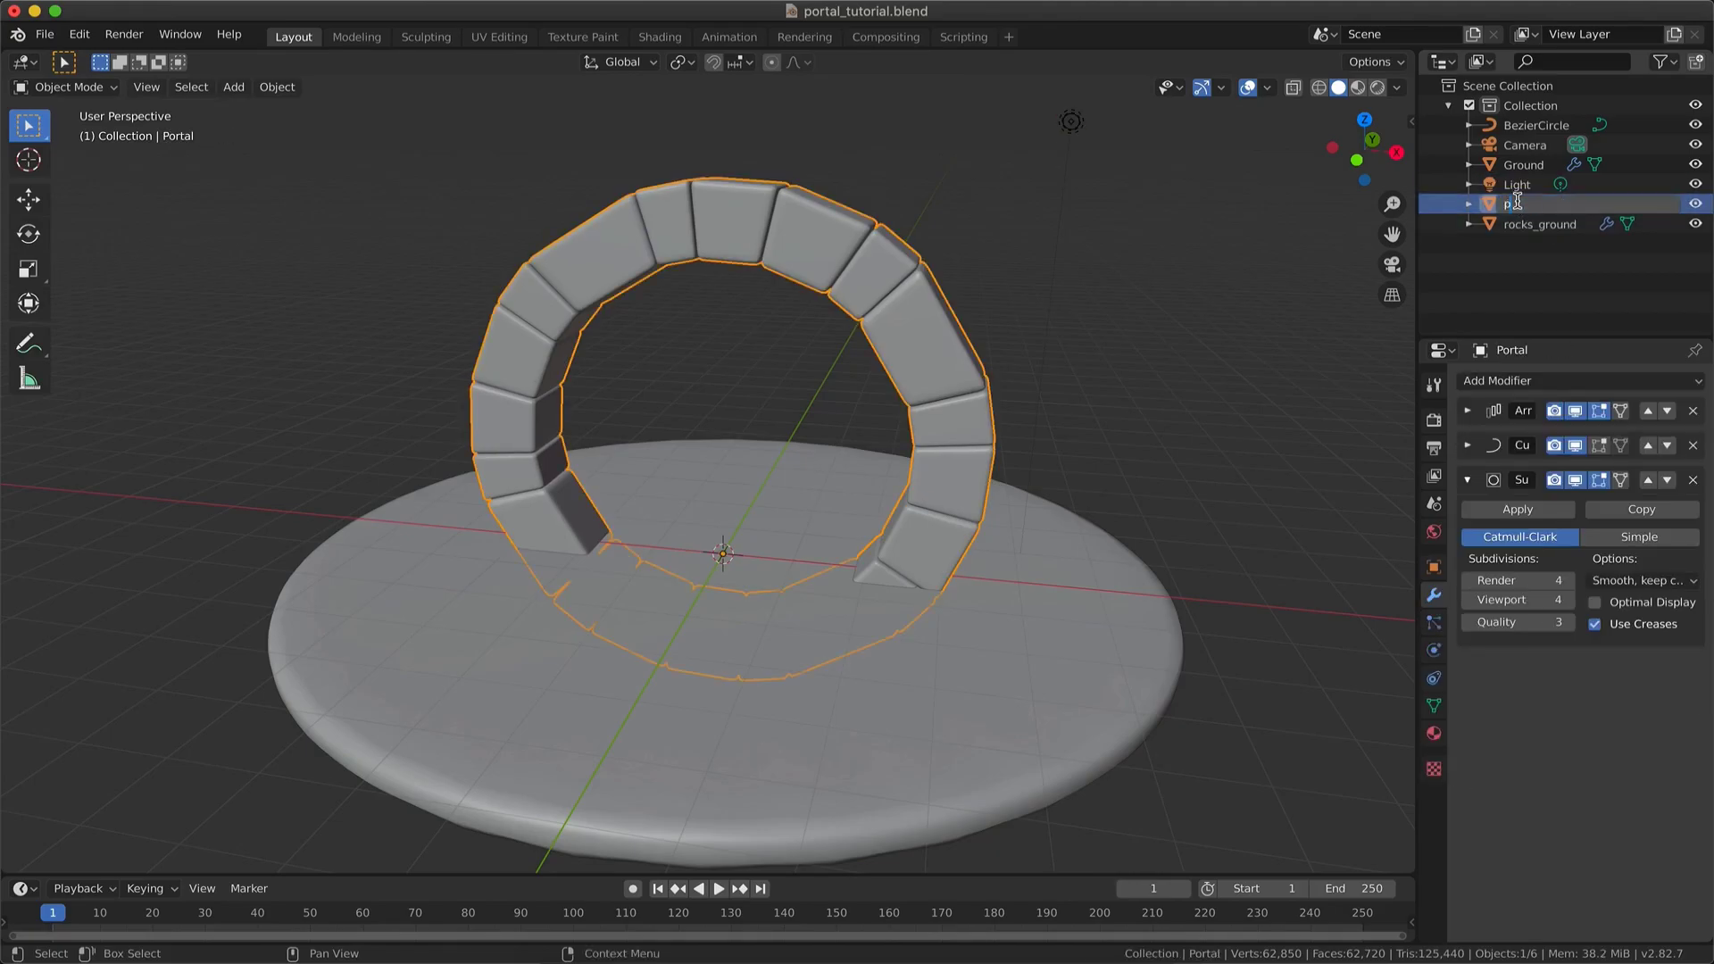
text(ortal)
key(Return)
double_click(1524, 165)
text(ground)
- Create a new collection named Ground and select the rocks_ground object
click(1505, 280)
right_click(1506, 280)
click(1517, 267)
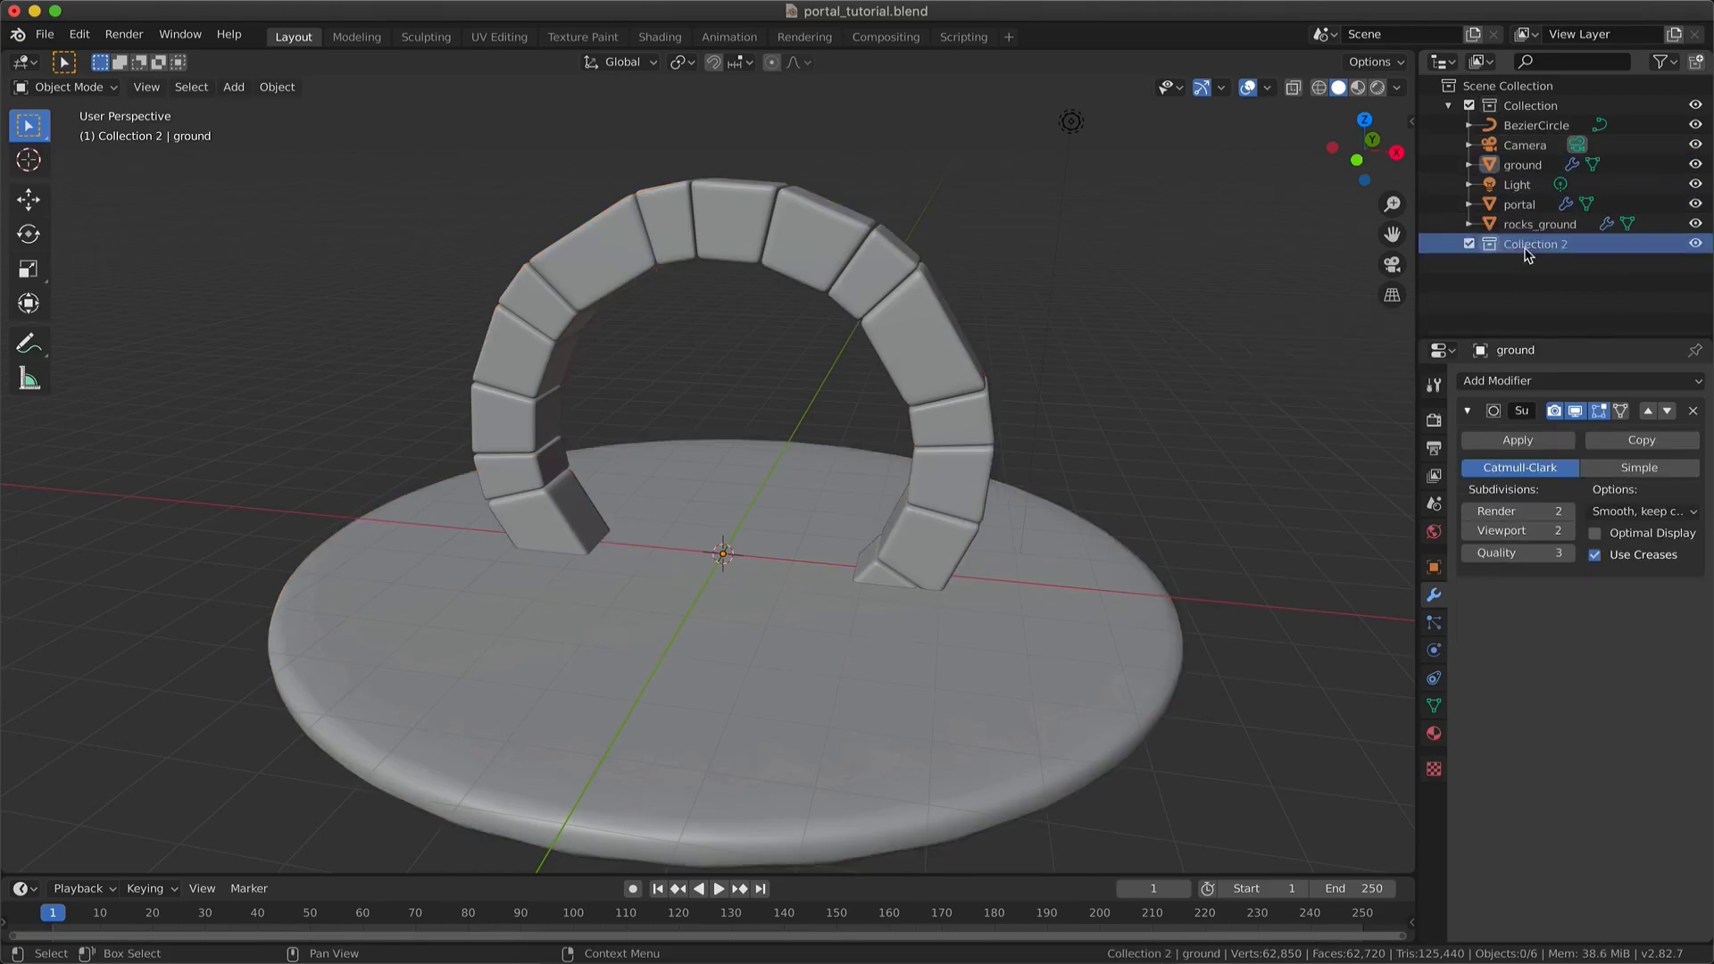
key(Return)
click(1523, 225)
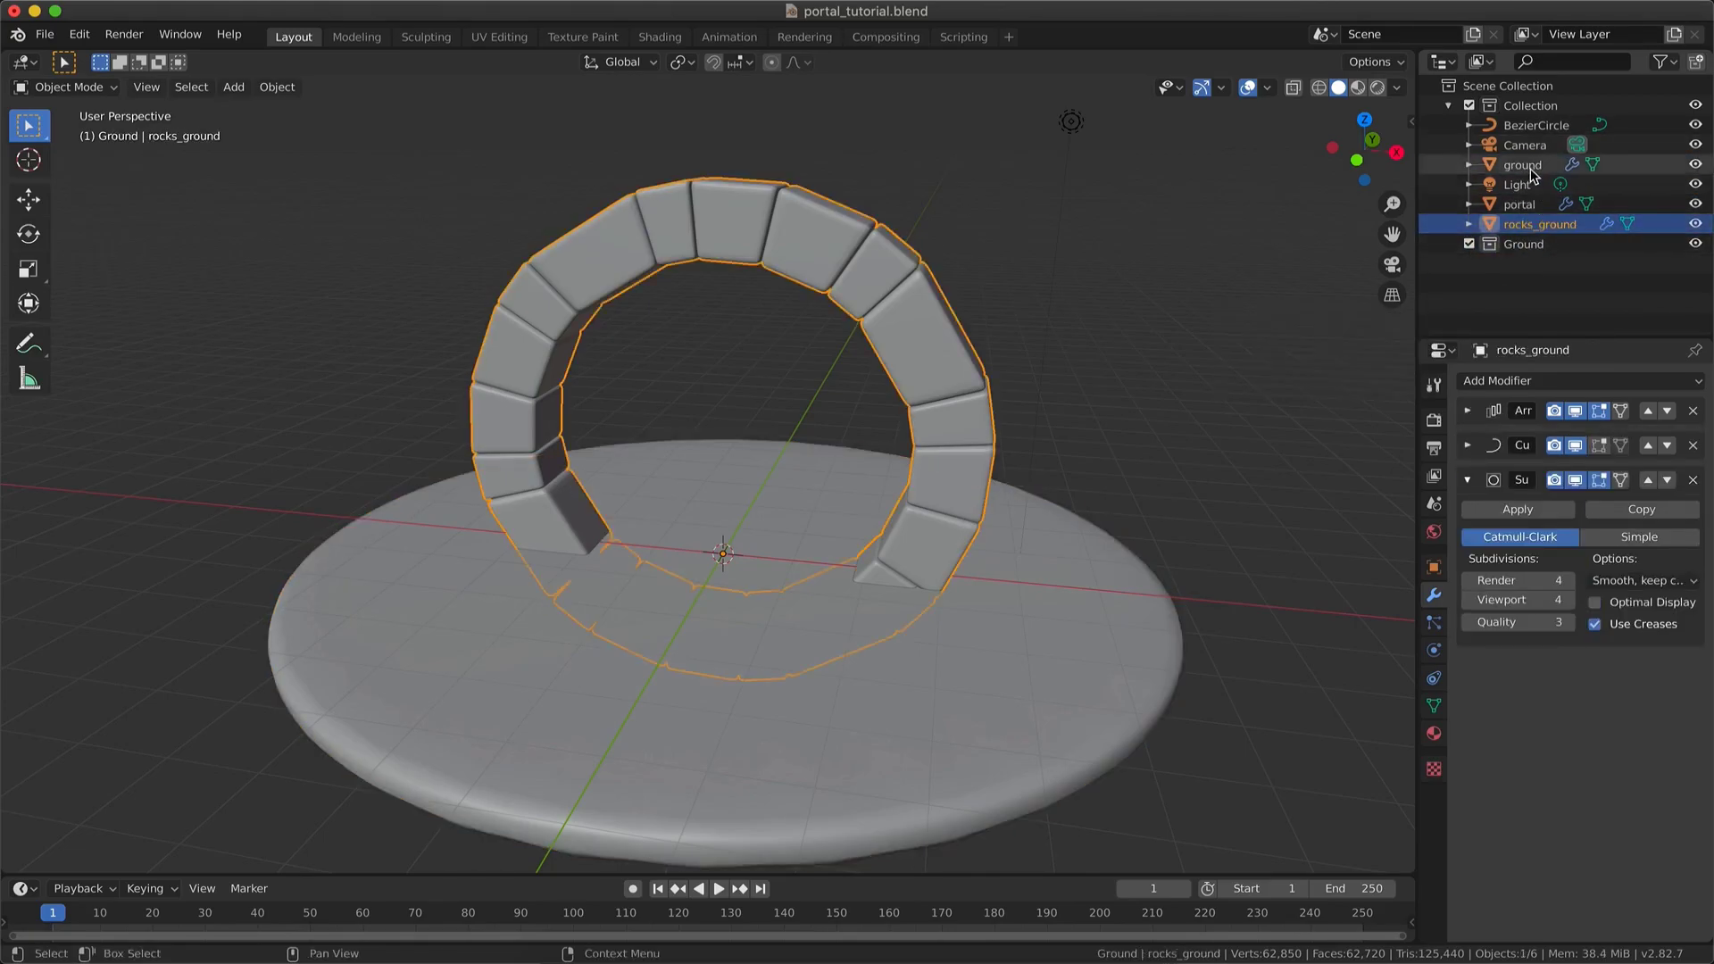
- Move the ground object into the Ground collection
click(1527, 168)
drag(1527, 168, 1526, 248)
click(1532, 186)
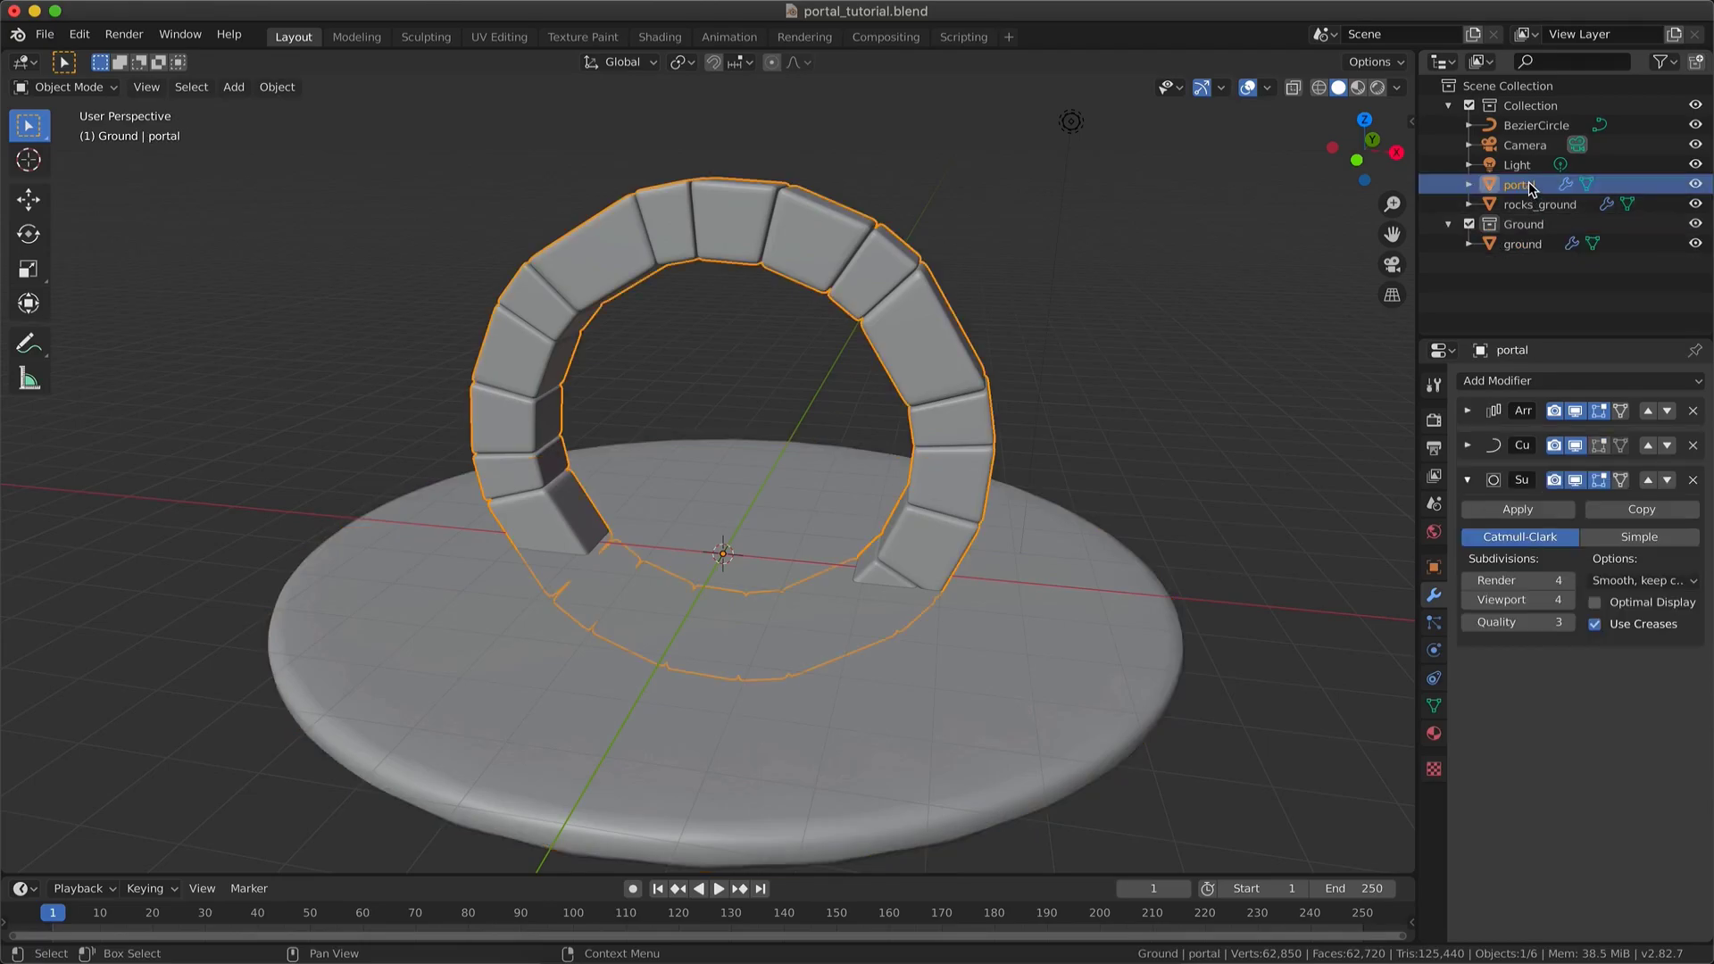
- Remove the Curve and Array modifiers from rocks_ground, keeping only its Subdivision modifier
click(1537, 204)
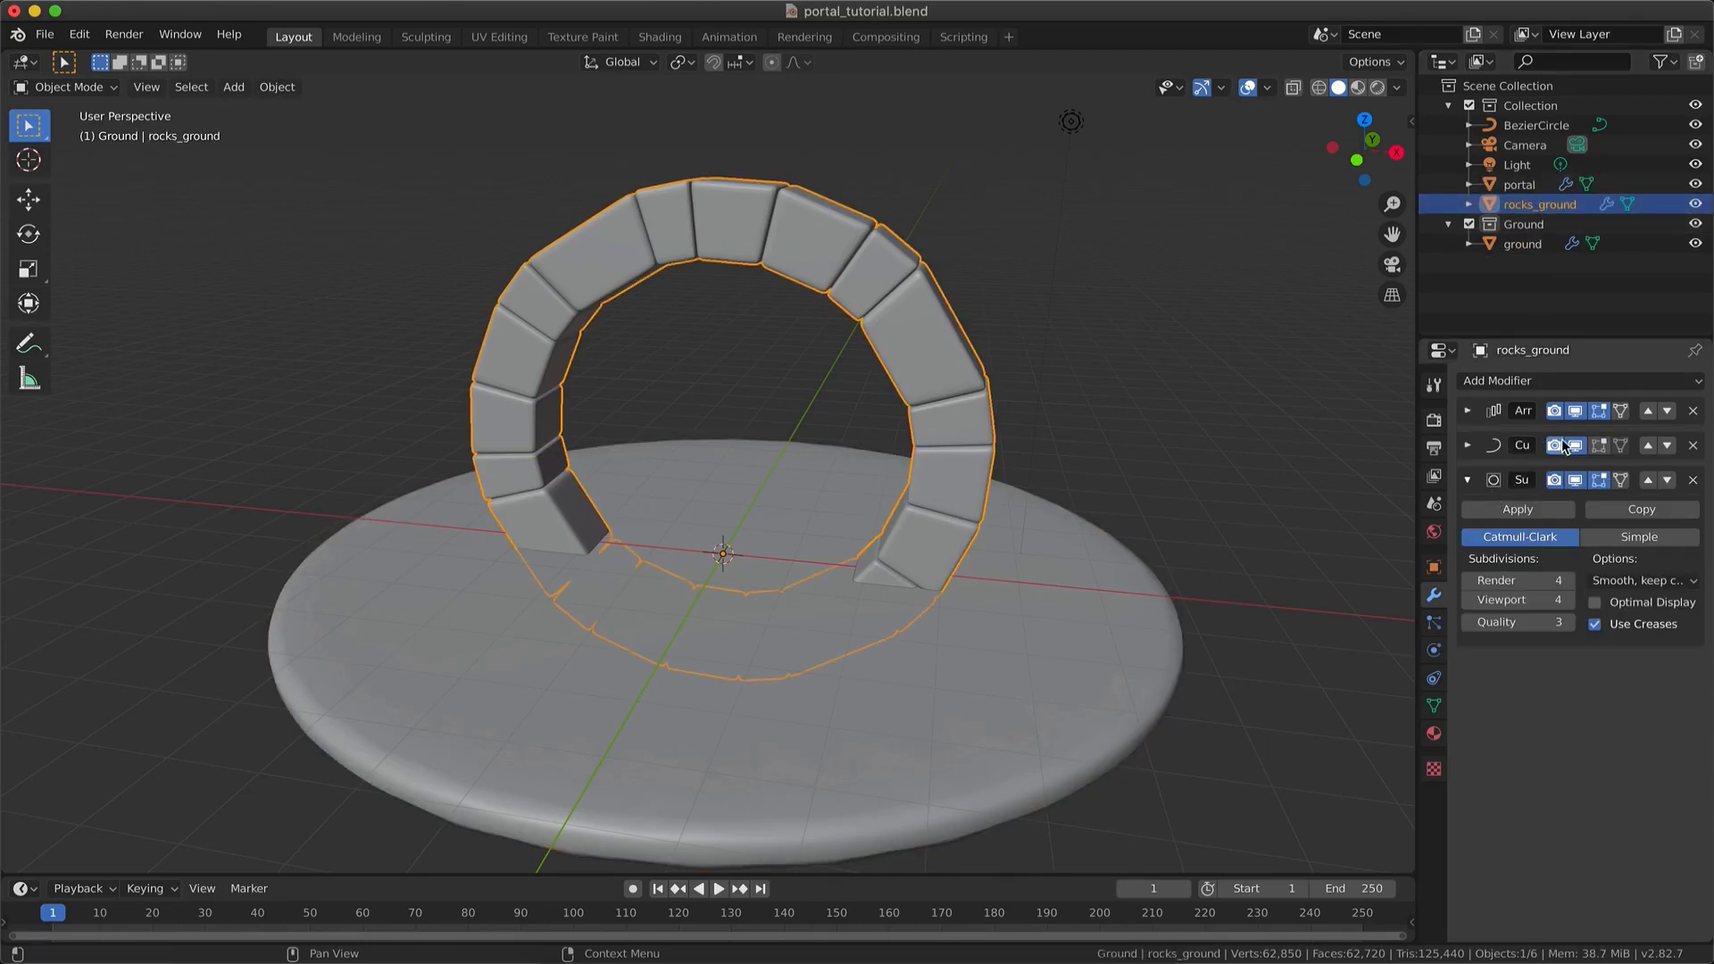
click(1693, 446)
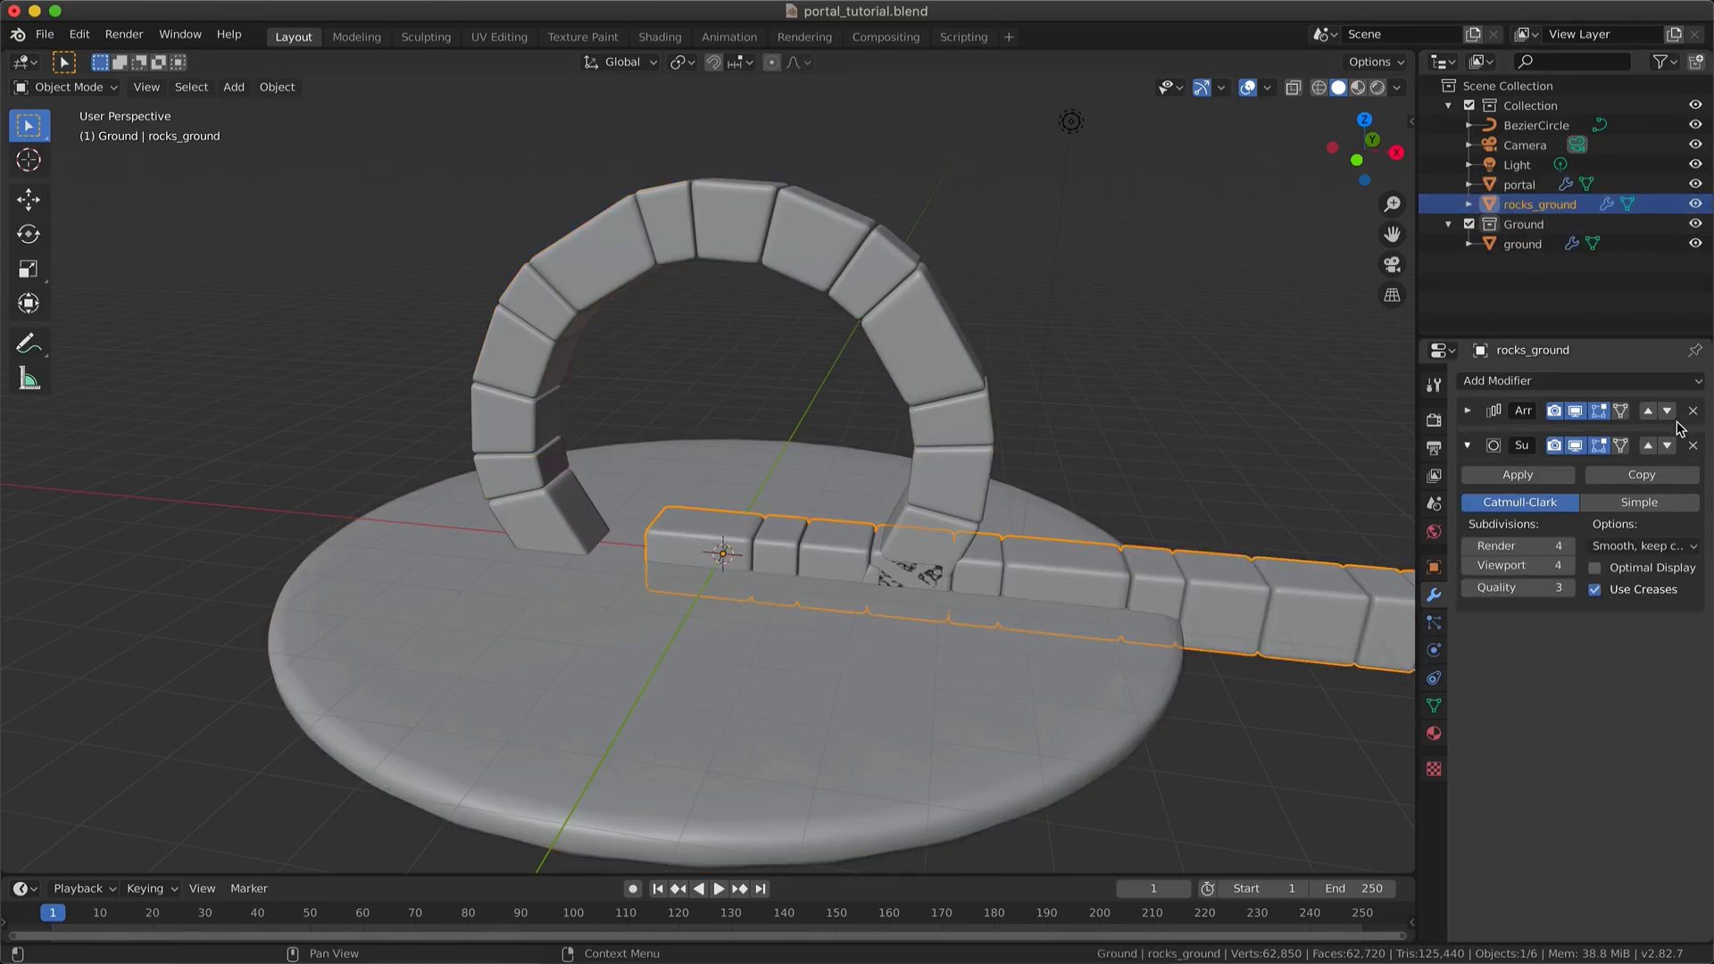
click(1693, 411)
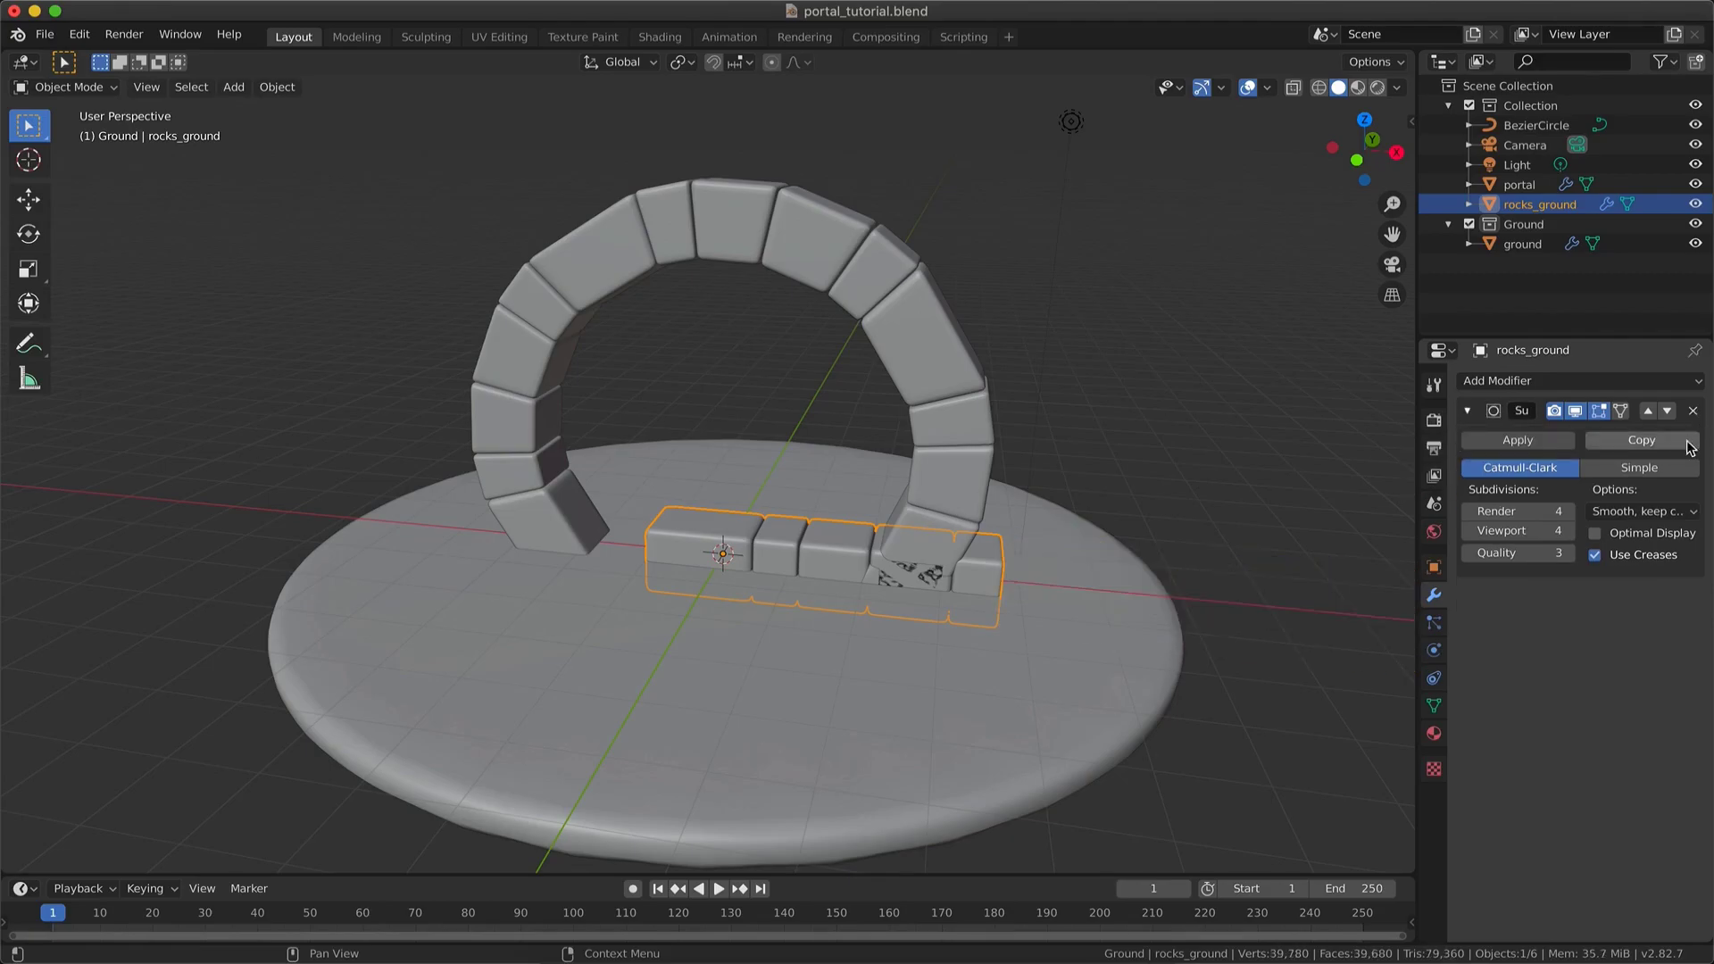
mouse_move(989, 545)
middle_down()
mouse_move(964, 539)
mouse_move(994, 546)
middle_up()
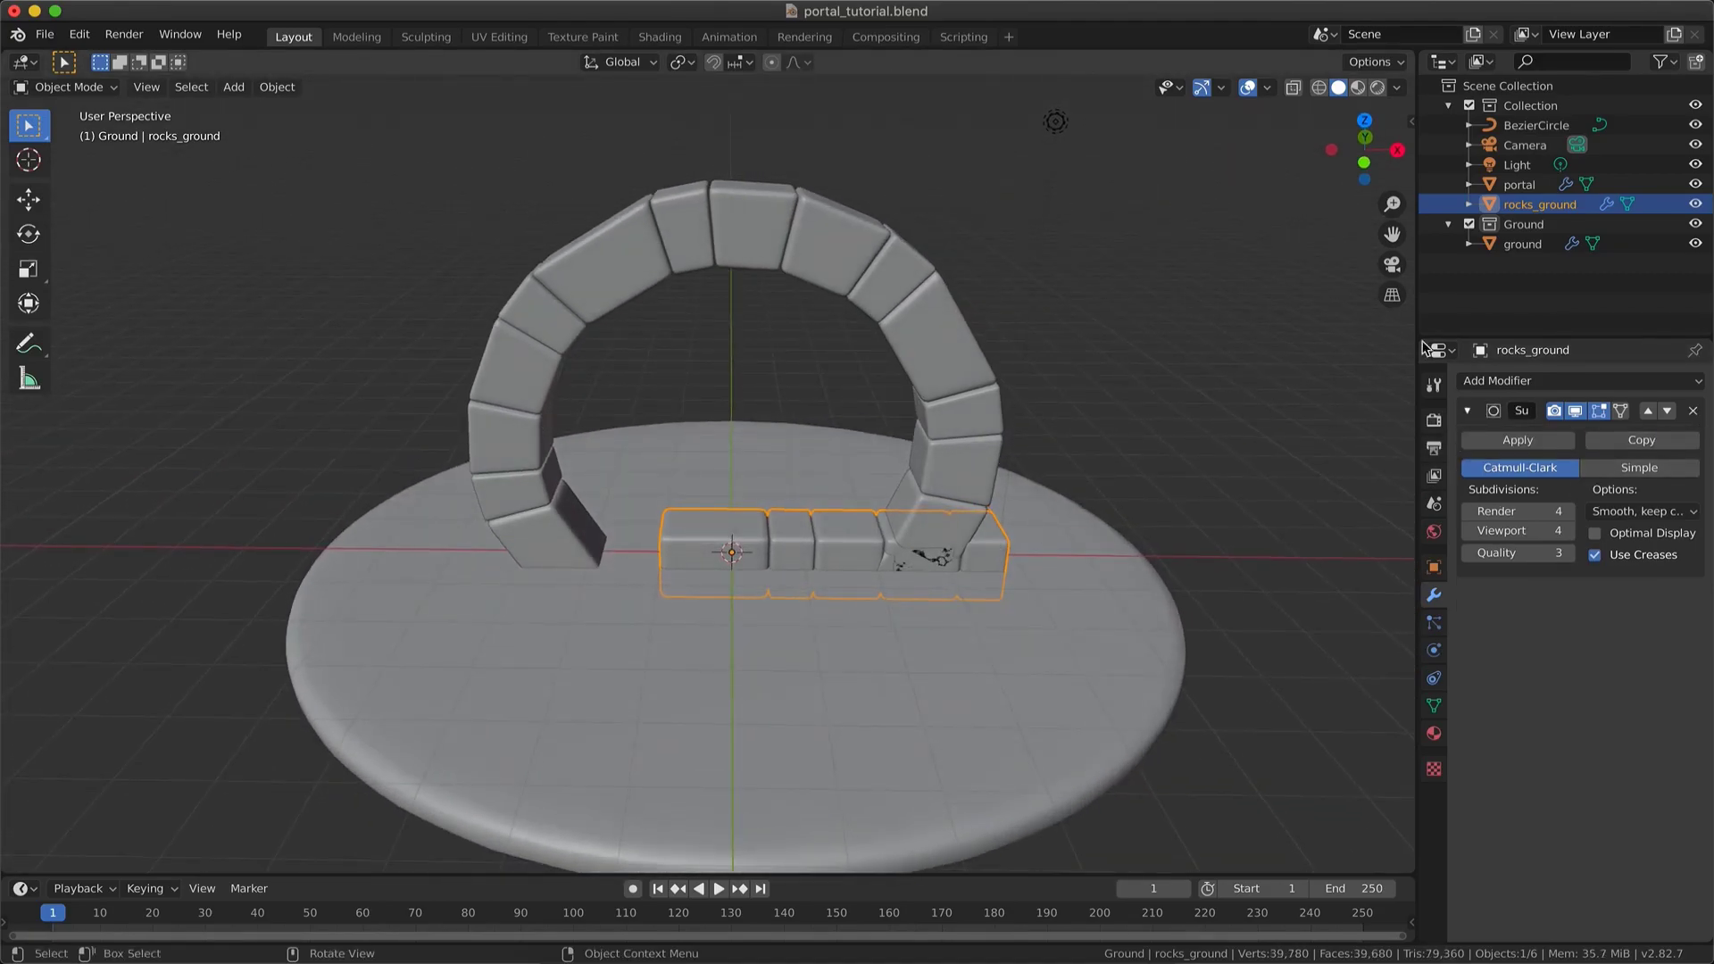
- Move rocks_ground in front view by about -0.85 m in X and -0.469 m in Z so its top is level with the ground
click(1365, 162)
key(shift+z)
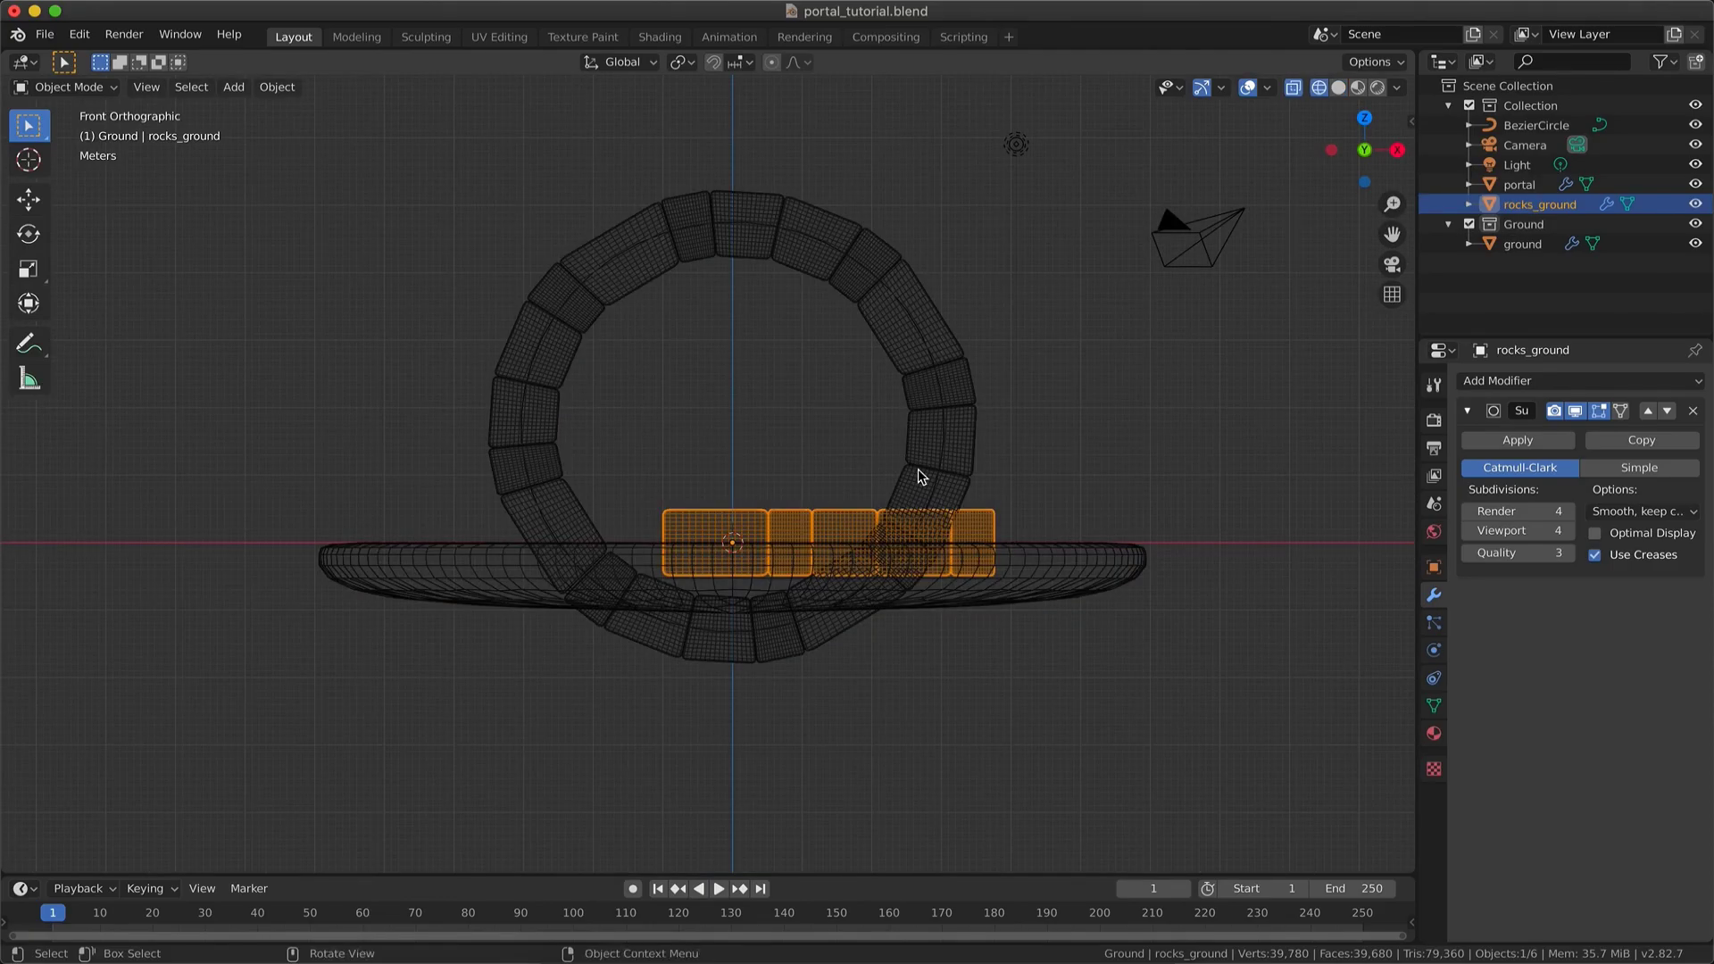
key(g)
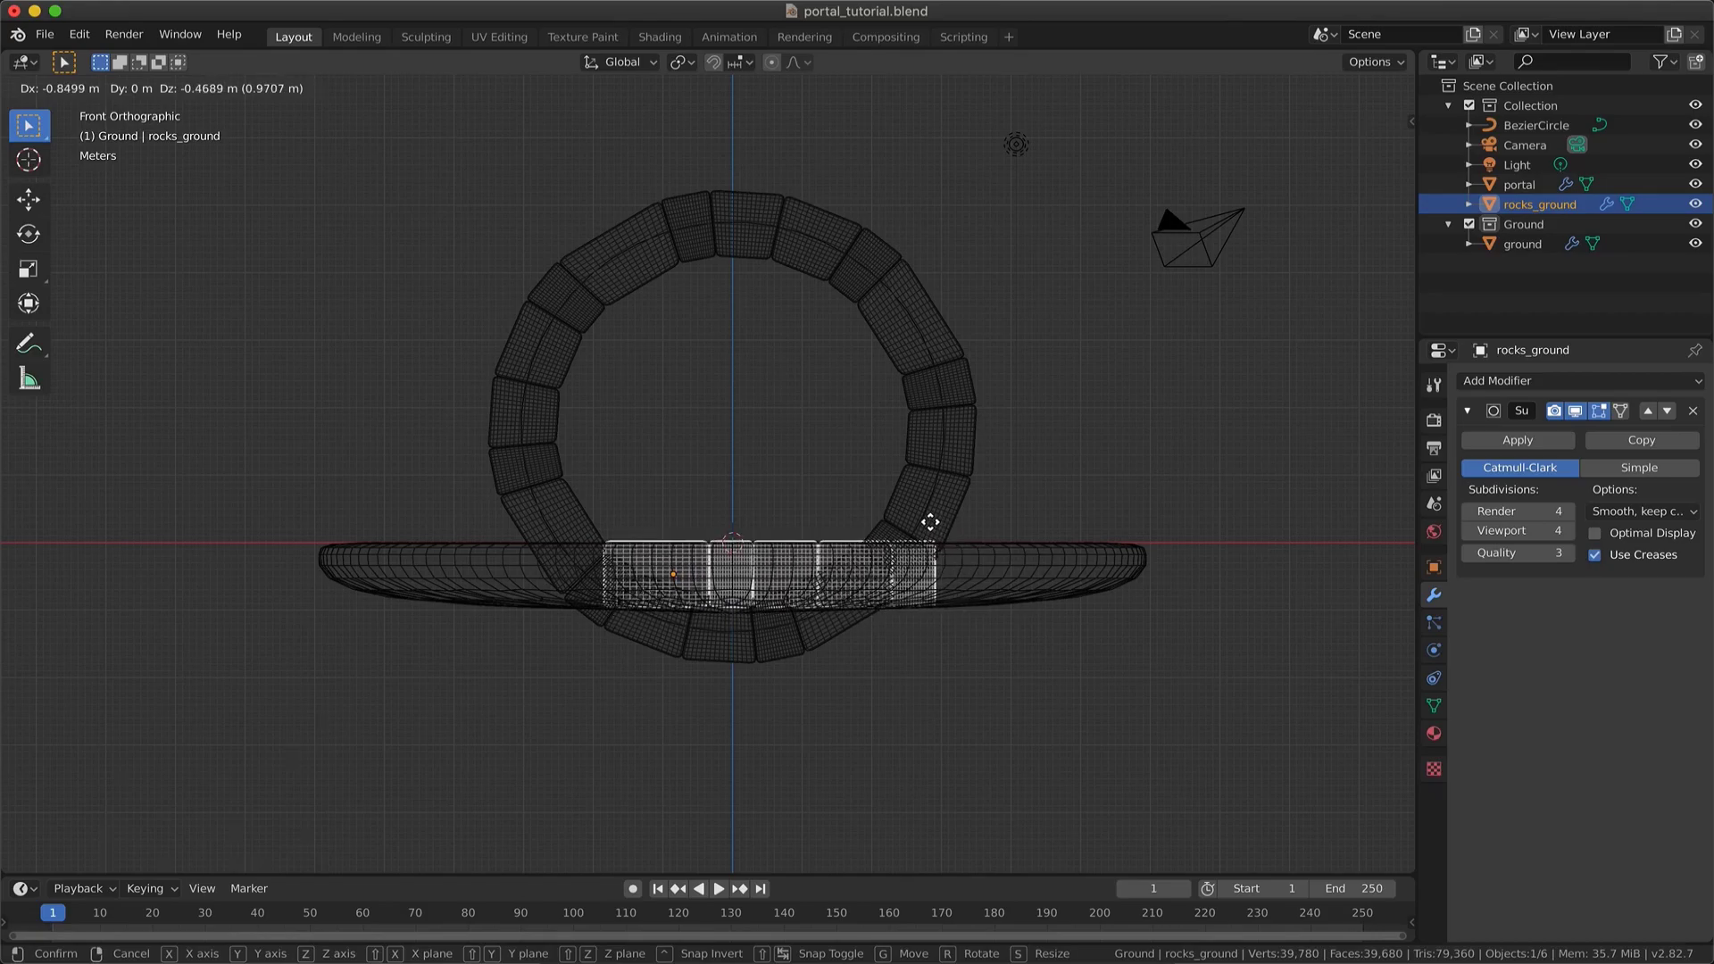
click(930, 523)
scroll(930, 522, up, 5)
scroll(930, 522, up, 3)
key(shift+z)
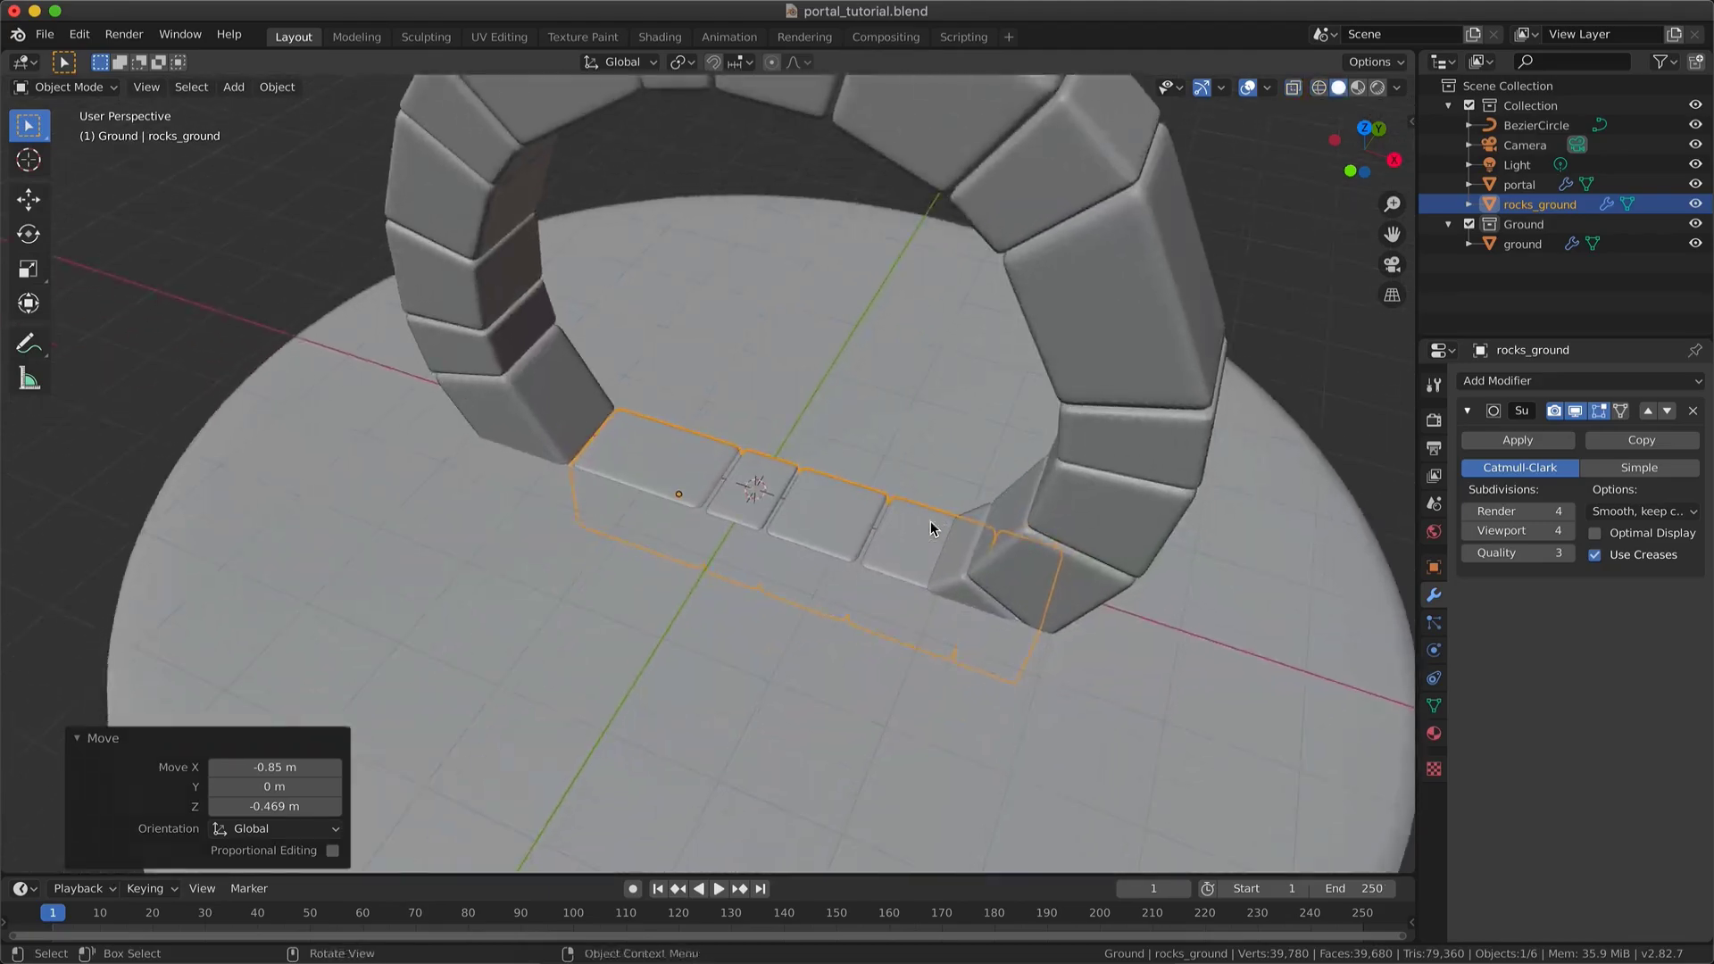
- Adjust the height of rocks_ground along Z and shrink its whole mesh along X in Edit Mode
key(g)
key(z)
middle_drag(930, 522, 1156, 624)
click(928, 502)
key(Tab)
key(a)
key(s)
key(x)
click(1160, 555)
key(Tab)
- Shift rocks_ground along negative X towards the portal's opposite leg and rescale its mesh along X in Edit Mode
key(g)
key(x)
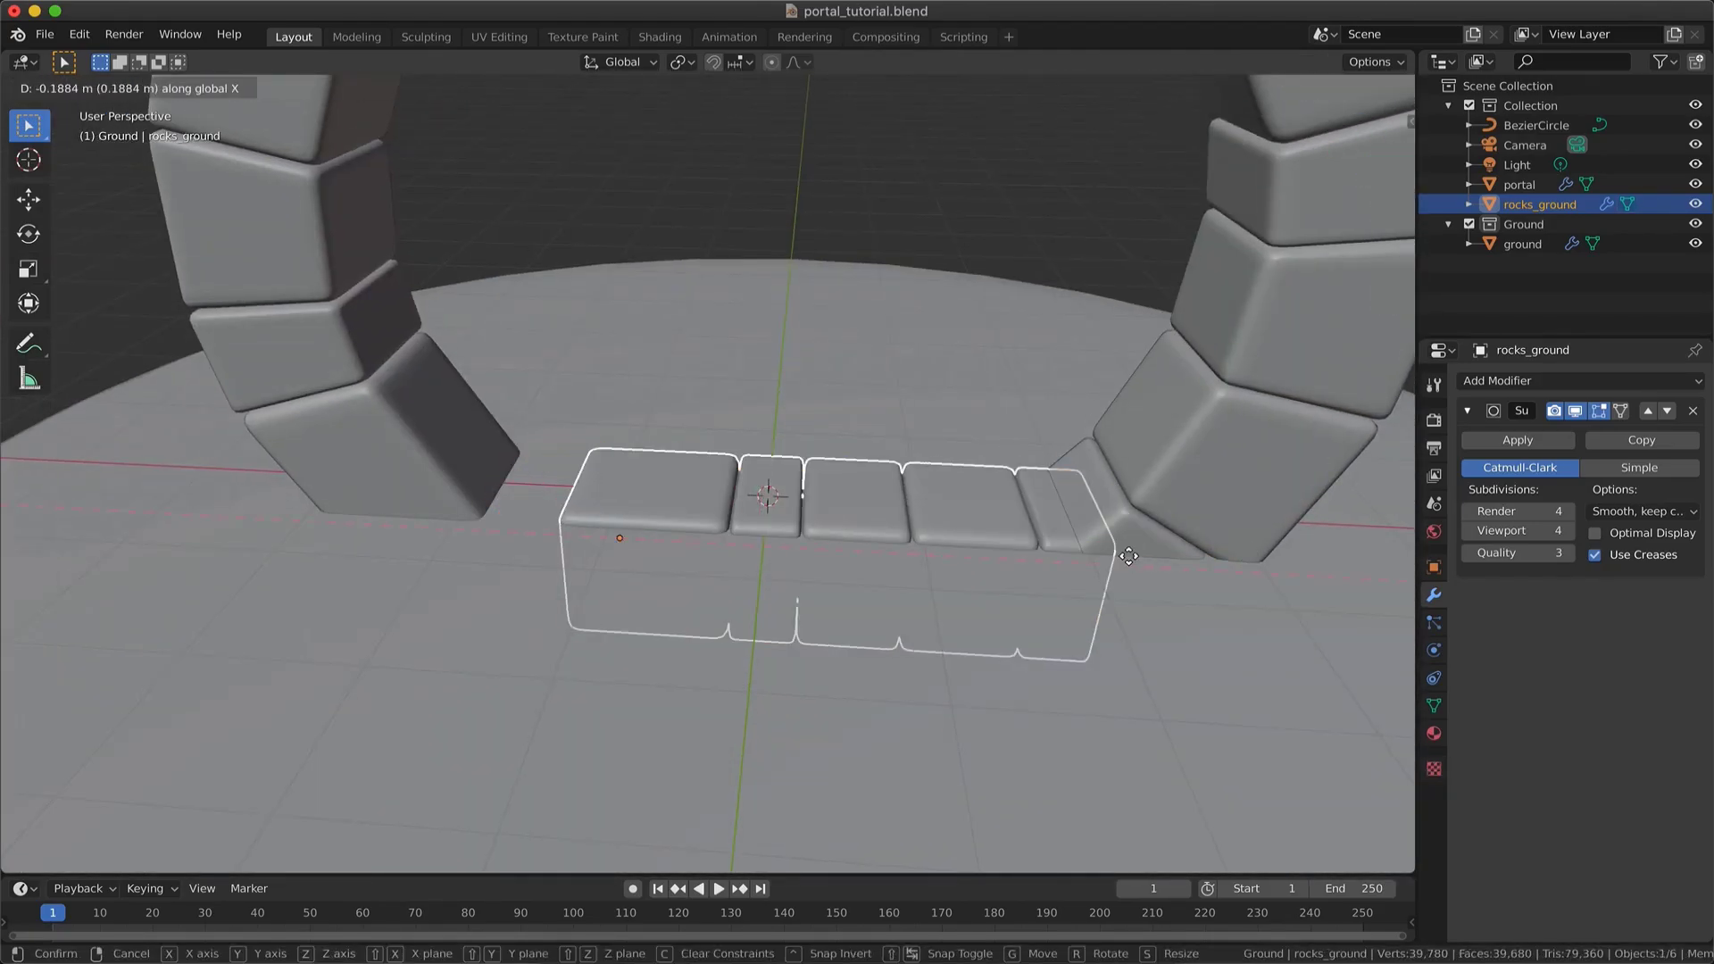
click(1079, 560)
key(Tab)
key(s)
key(x)
click(1099, 543)
key(Tab)
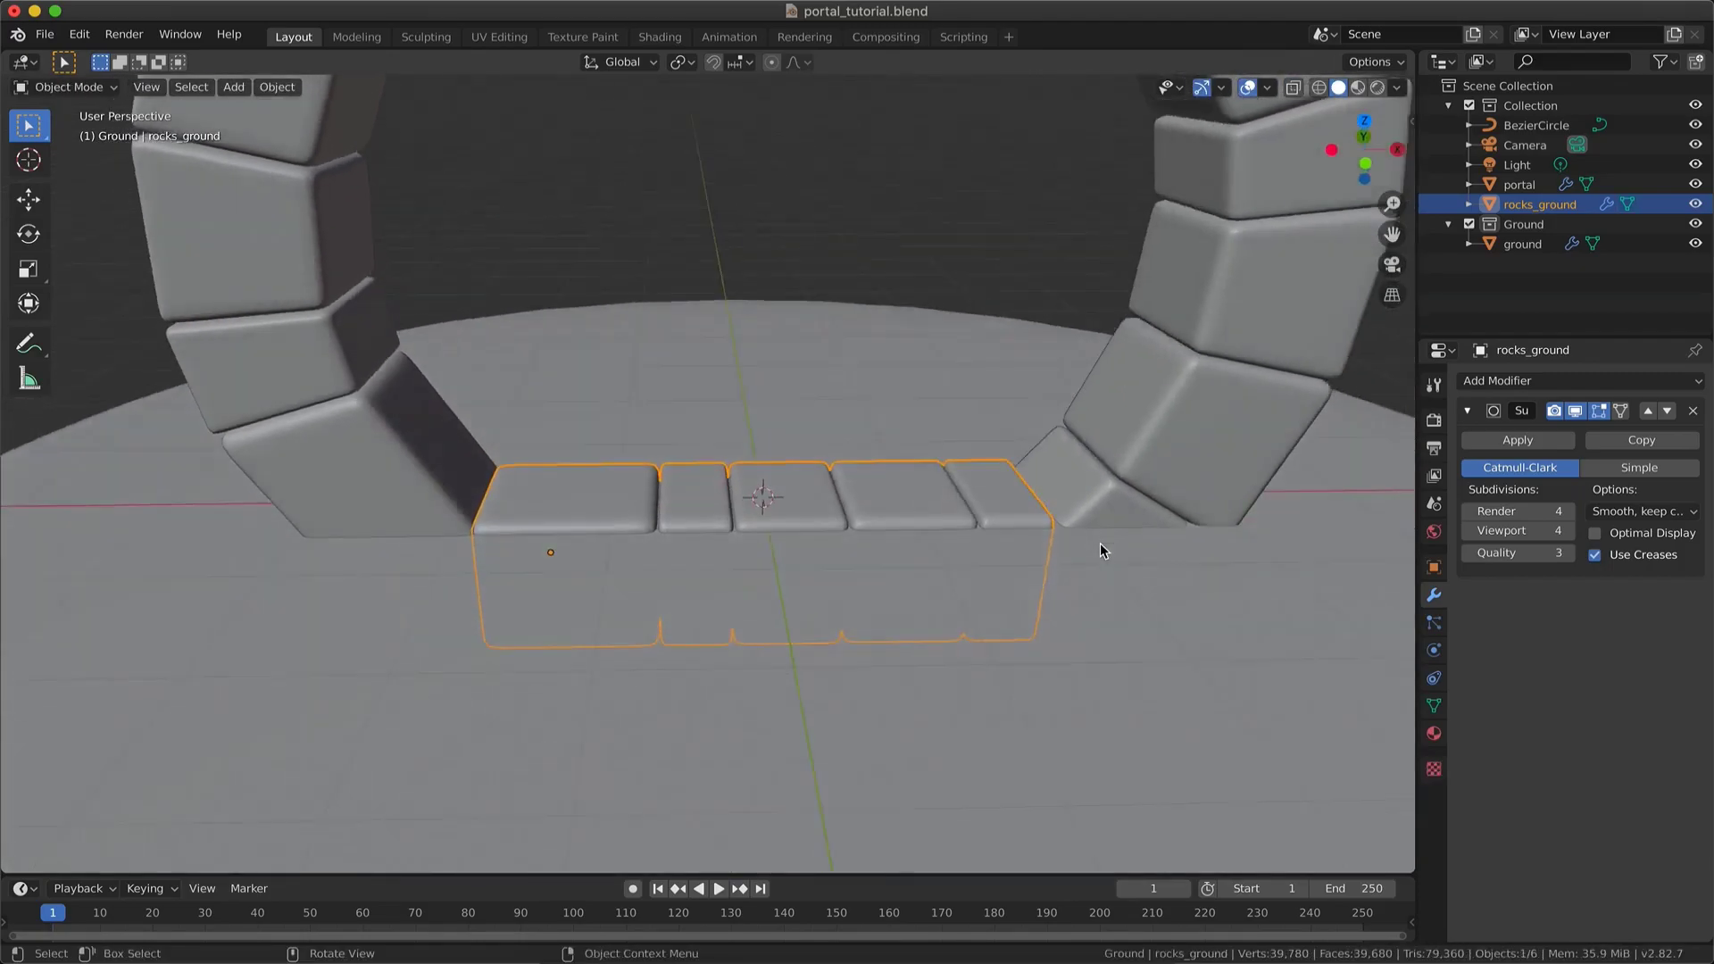
- Fine-tune the X position and X width of rocks_ground so the stone row fits between the portal's two legs
middle_drag(1100, 543, 1138, 581)
key(g)
key(x)
click(1105, 544)
key(Tab)
key(s)
key(x)
click(1139, 511)
key(Tab)
key(g)
key(x)
click(1139, 511)
key(Tab)
- Raise rocks_ground by about 0.0146 m along Z so the stones stand slightly above the ground
scroll(877, 459, up, 3)
middle_drag(877, 460, 876, 397)
key(Tab)
key(g)
key(z)
click(909, 553)
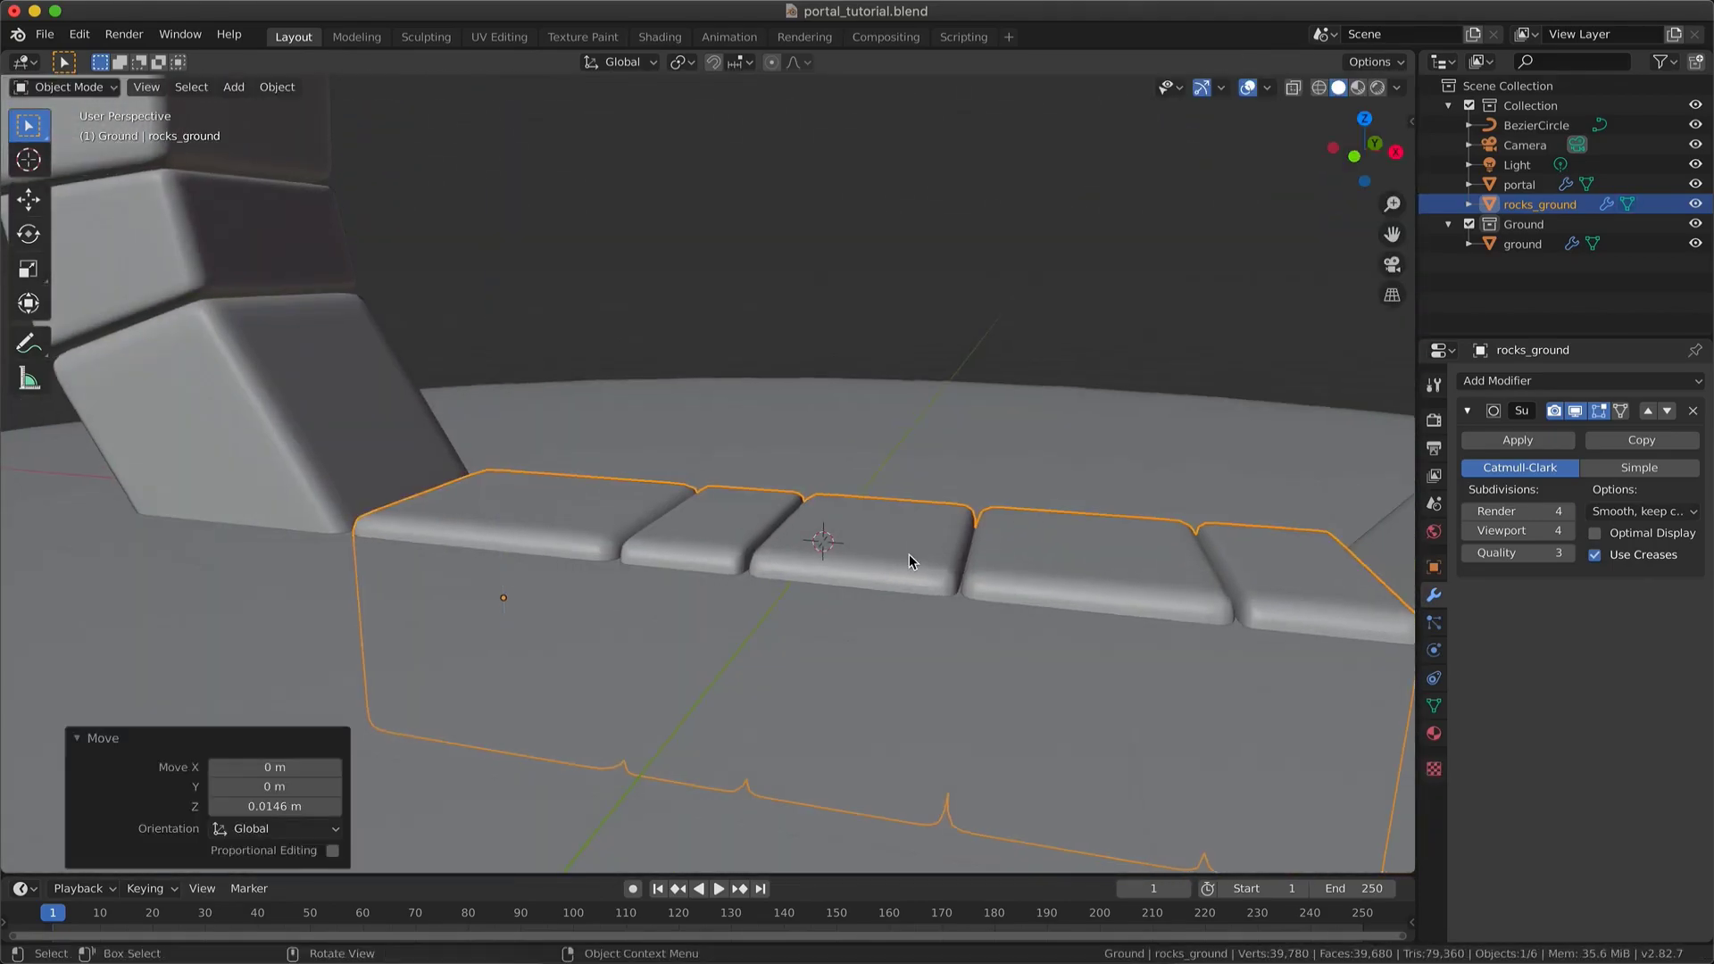
scroll(908, 553, down, 6)
middle_drag(909, 553, 936, 580)
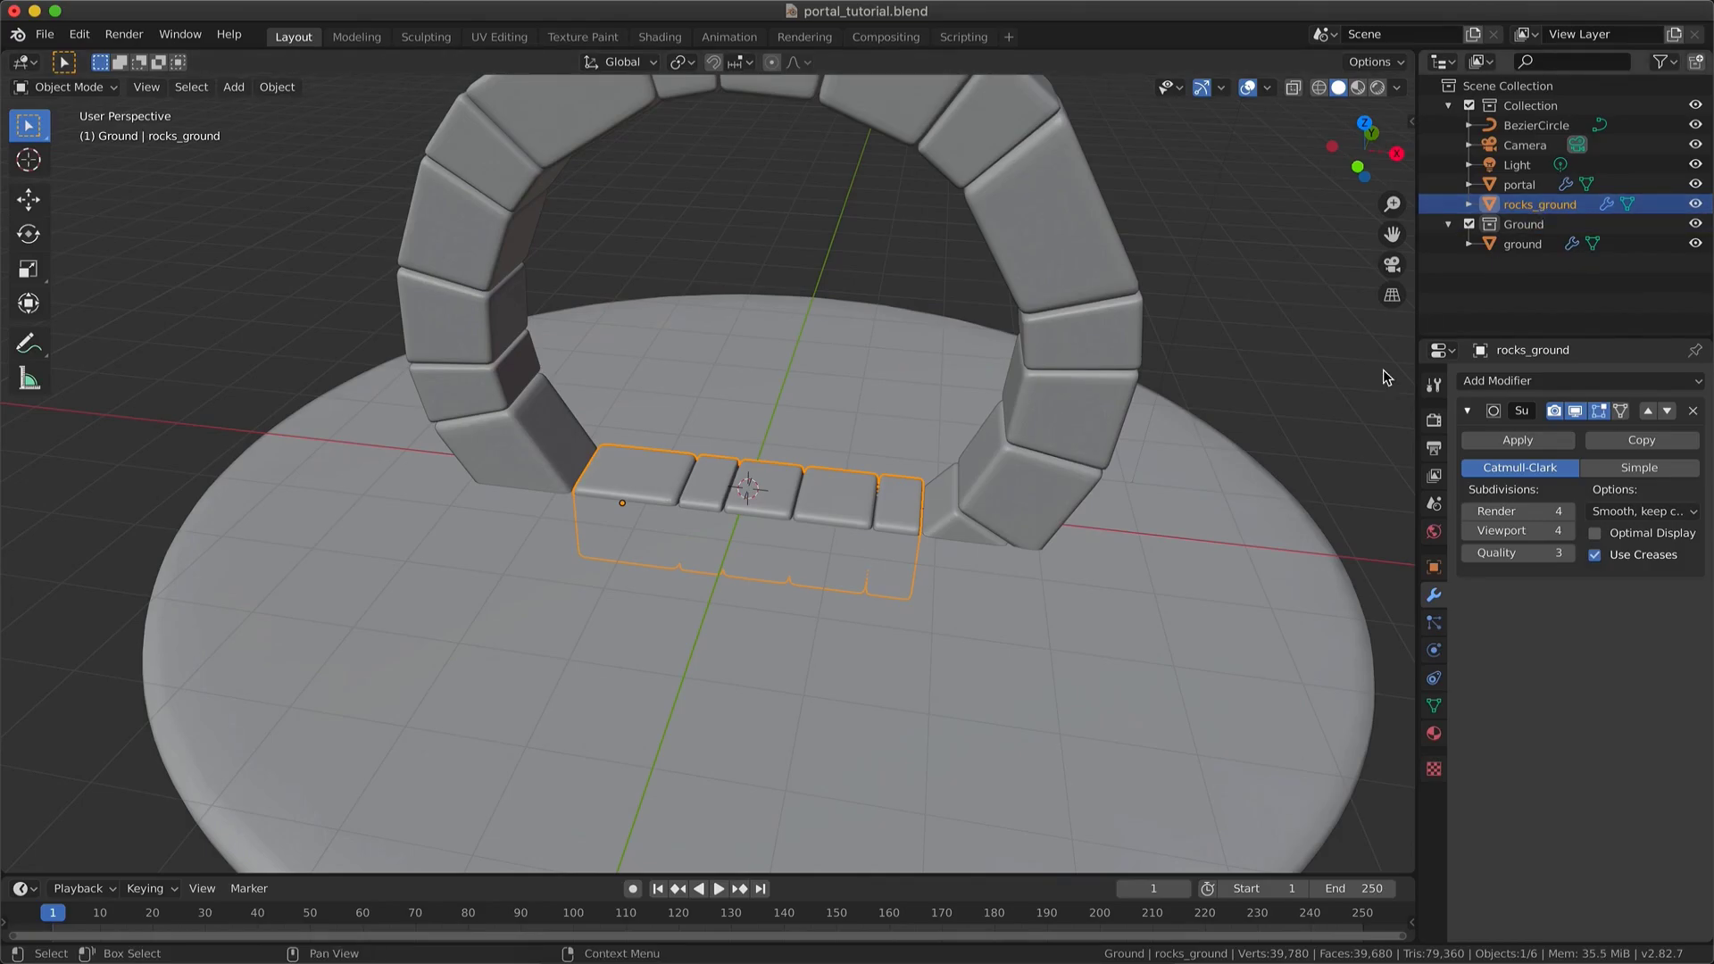
- Duplicate rocks_ground about 1.85 m along negative Y in front of the portal and rename the copy step
key(shift+d)
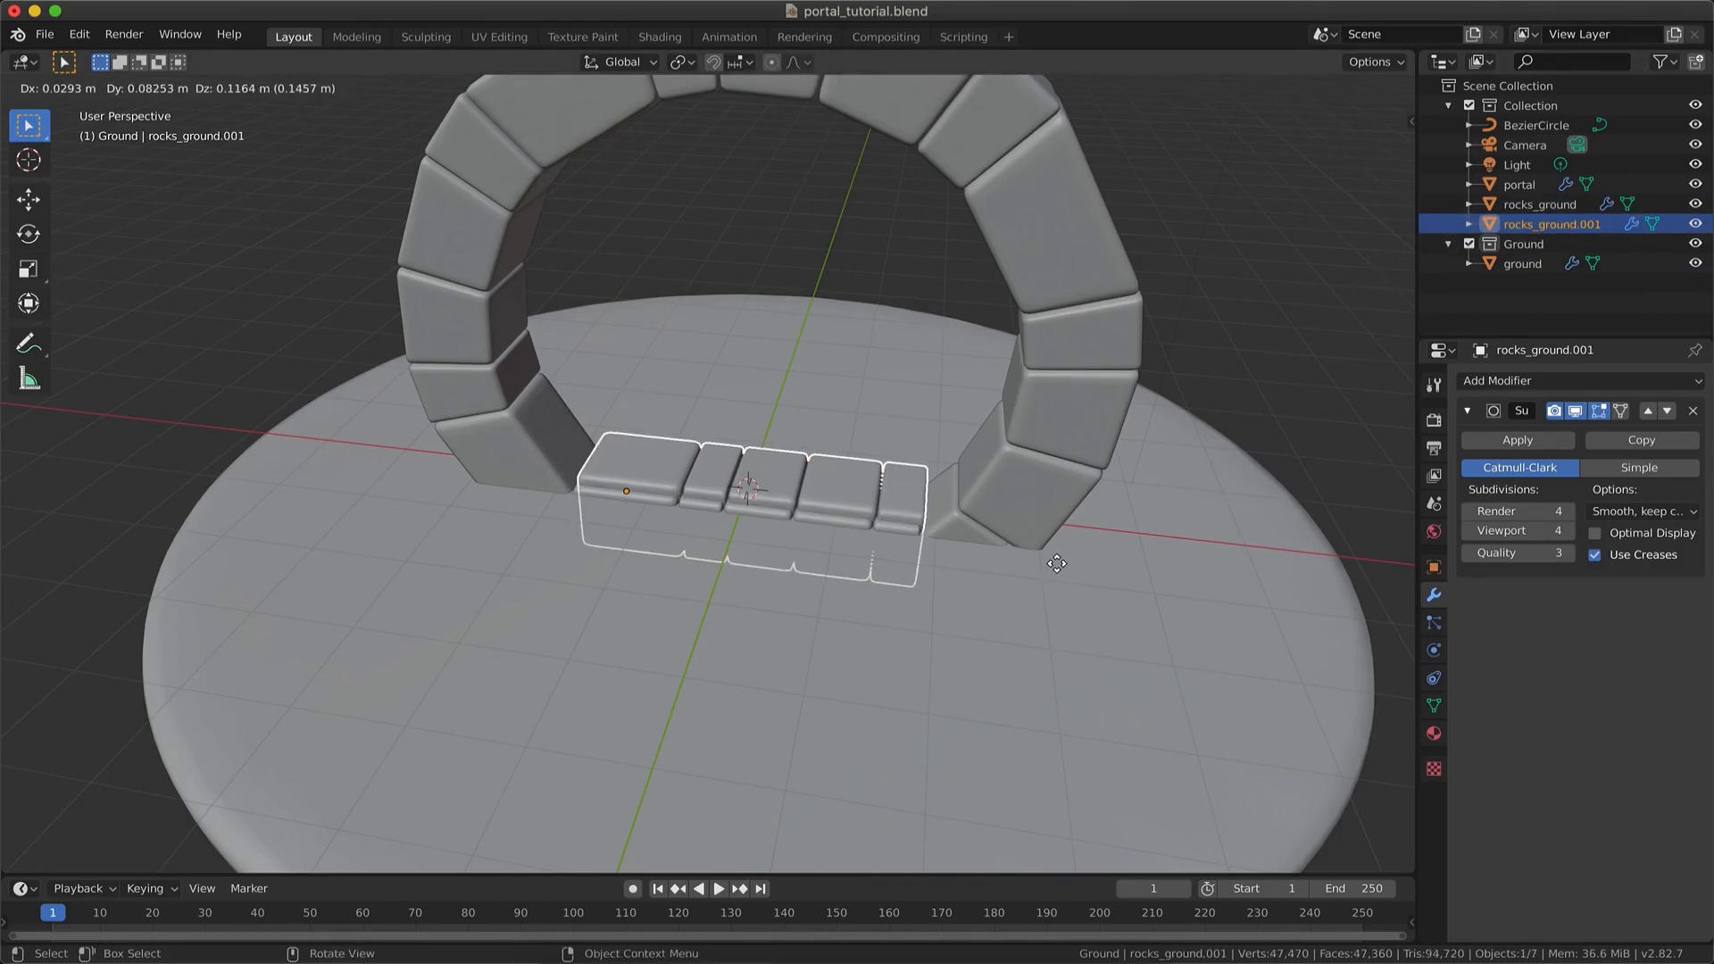
key(y)
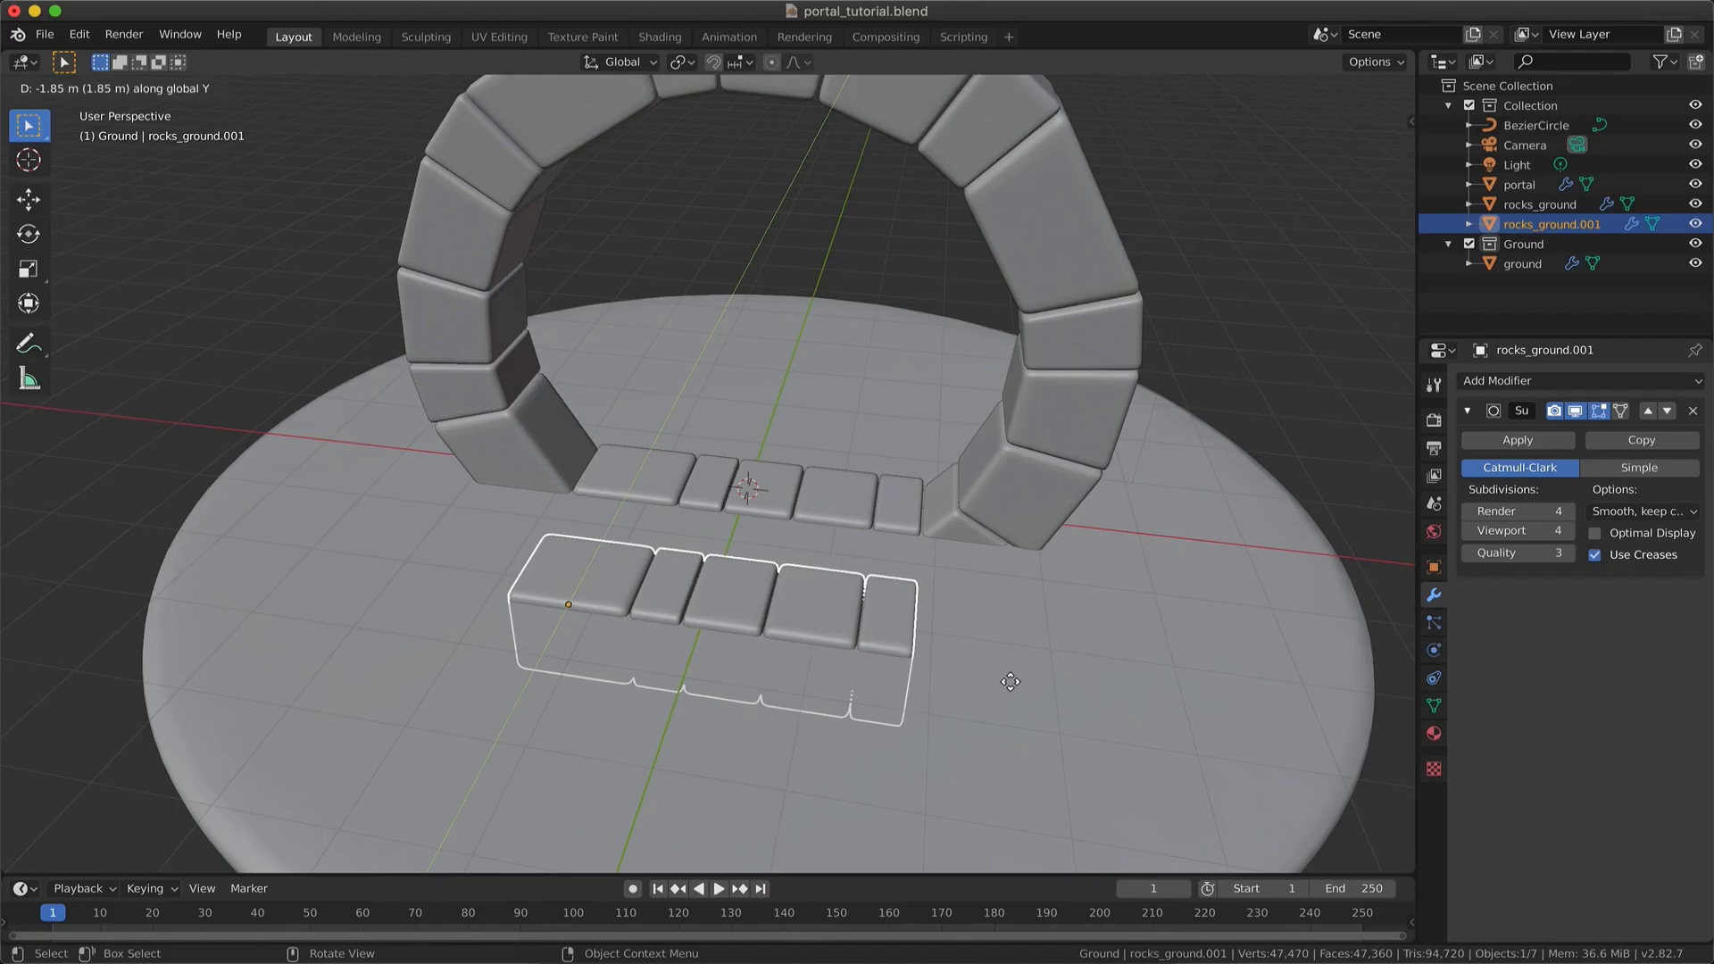
click(1010, 682)
middle_drag(1011, 682, 955, 653)
scroll(1009, 680, up, 2)
double_click(1557, 224)
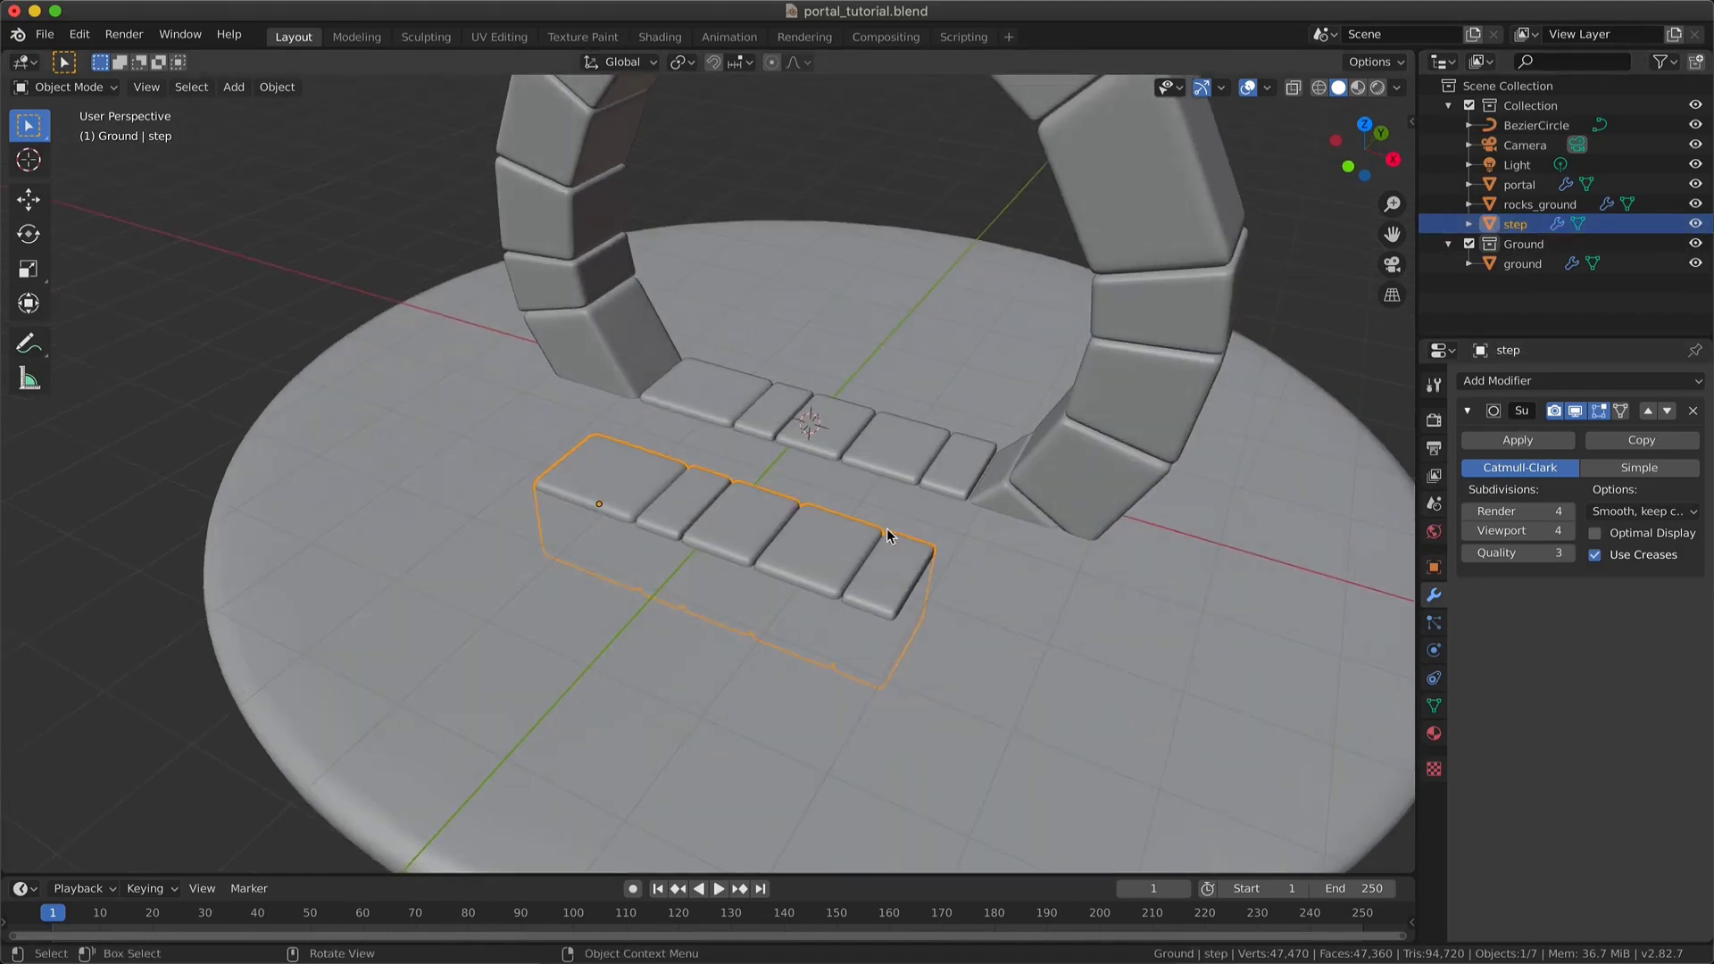
- Delete all the stones of the step mesh except one in Edit Mode and return to Object Mode
key(Tab)
middle_drag(891, 536, 972, 579)
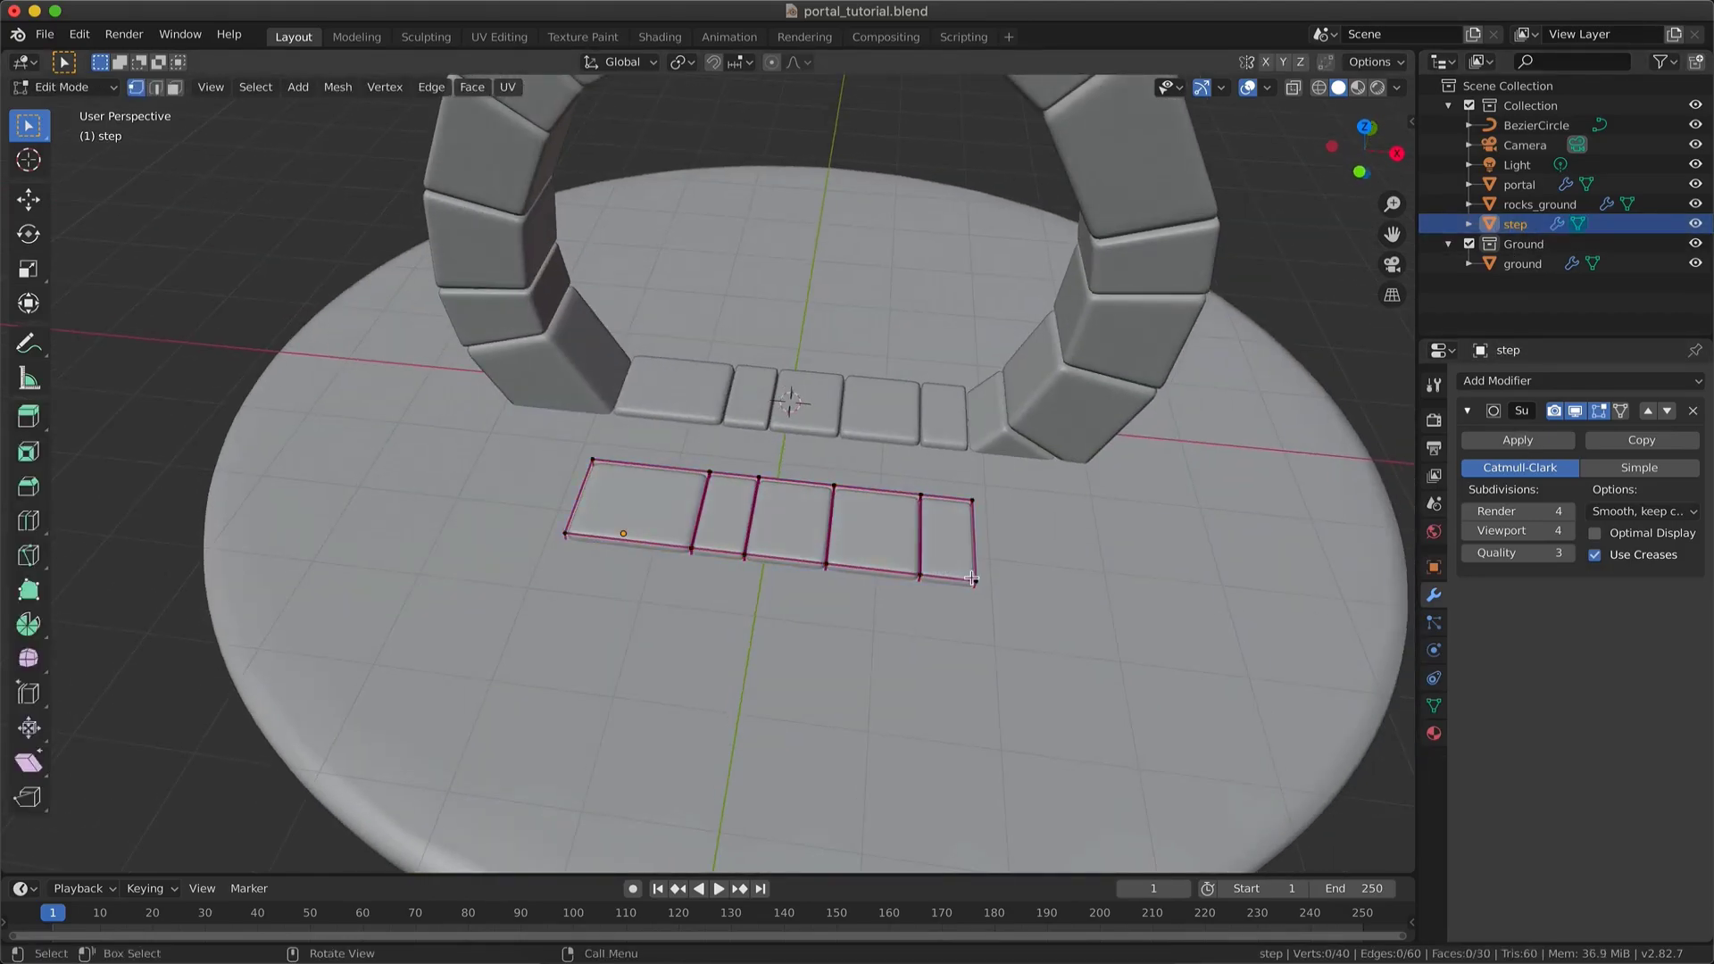
key(l)
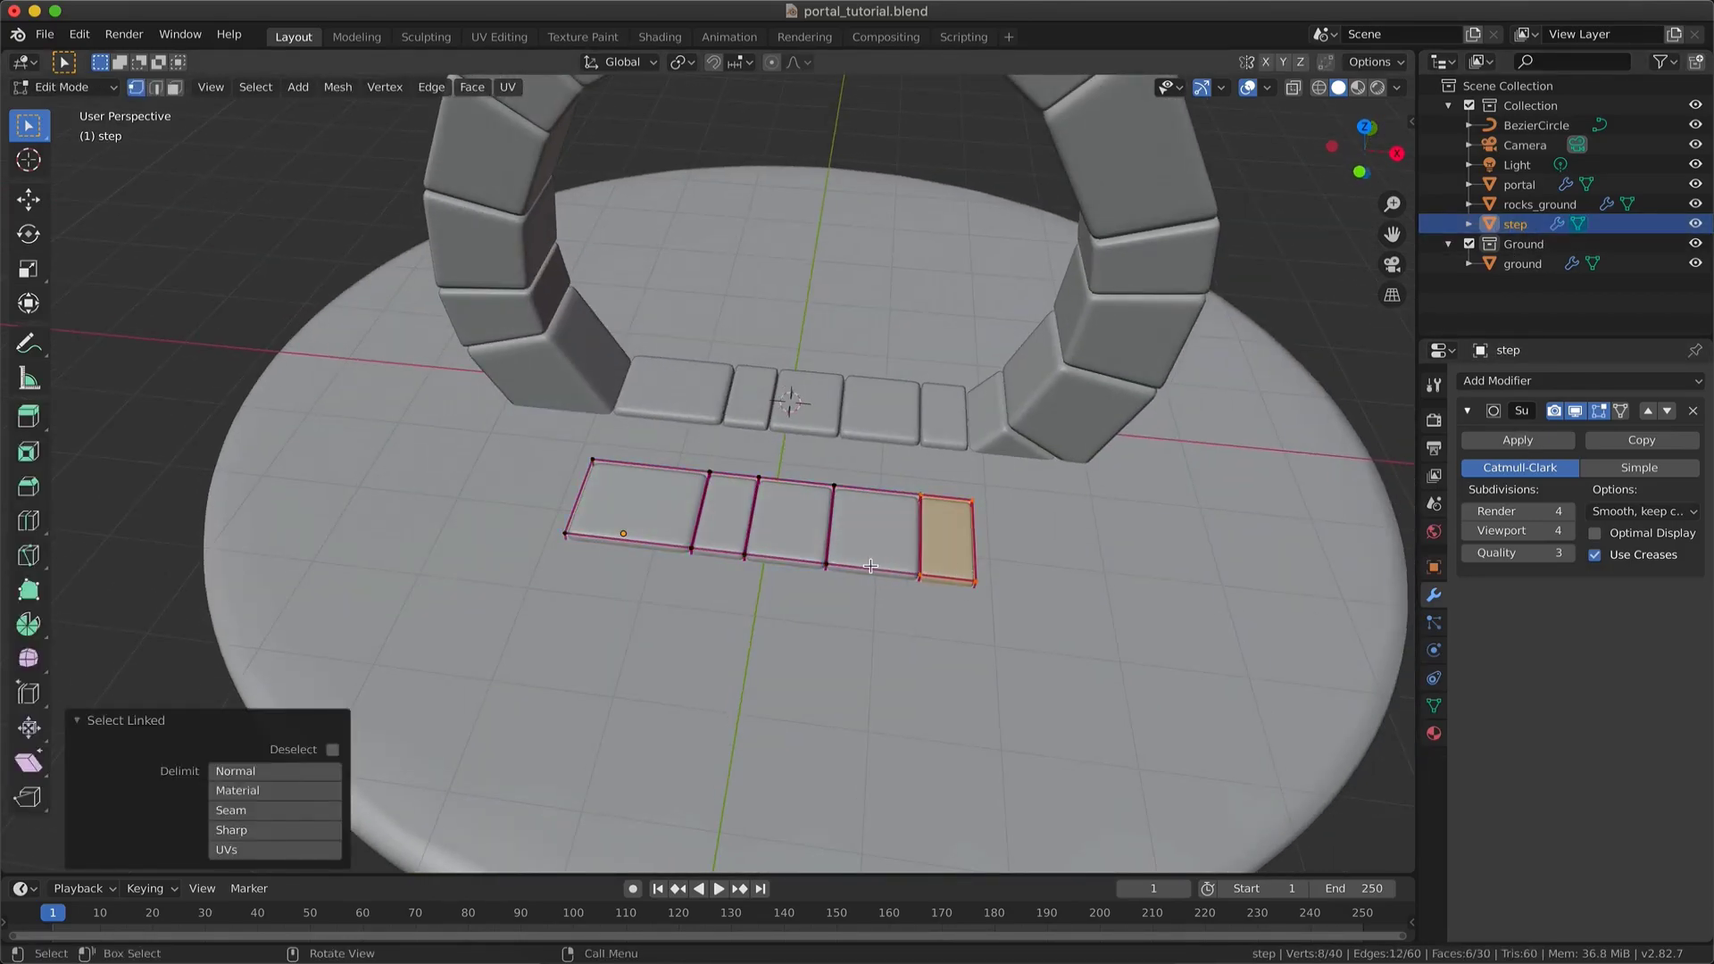
key(x)
click(736, 551)
middle_drag(793, 566, 816, 528)
key(Tab)
- Scale the remaining stone's mesh in Edit Mode and return to Object Mode
click(1363, 120)
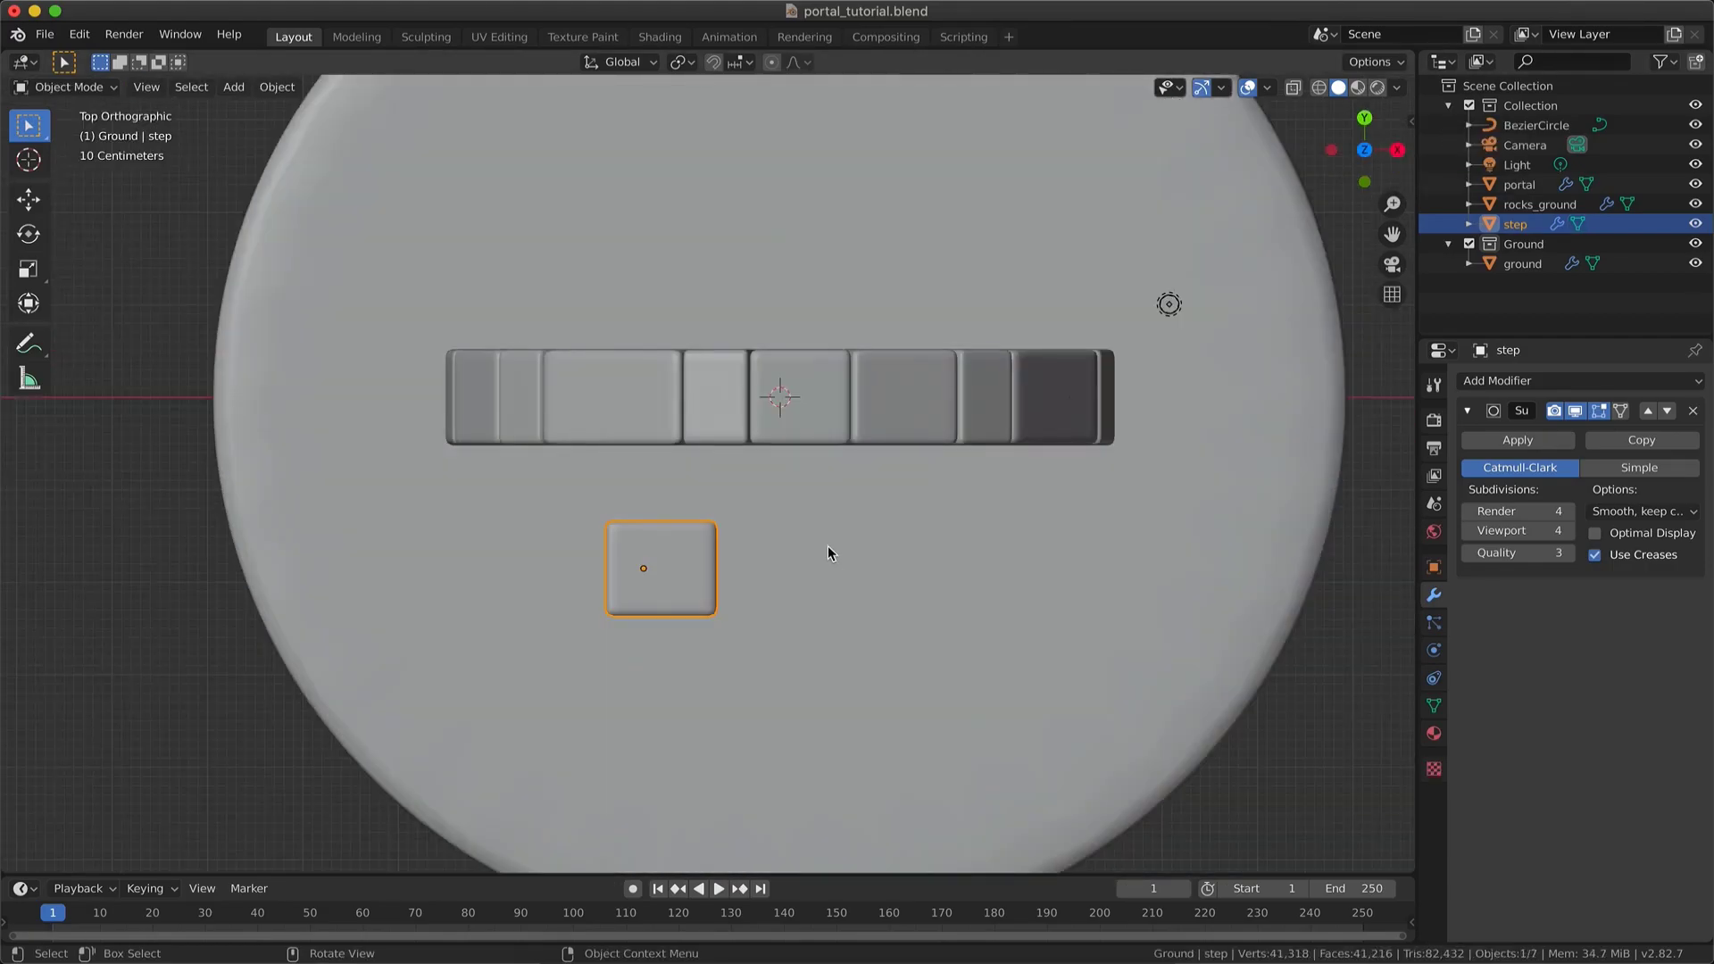
key(Tab)
key(s)
click(904, 487)
key(Tab)
- Rotate the step stone by about 16.9° around the Z axis
middle_drag(904, 486, 869, 527)
key(r)
key(z)
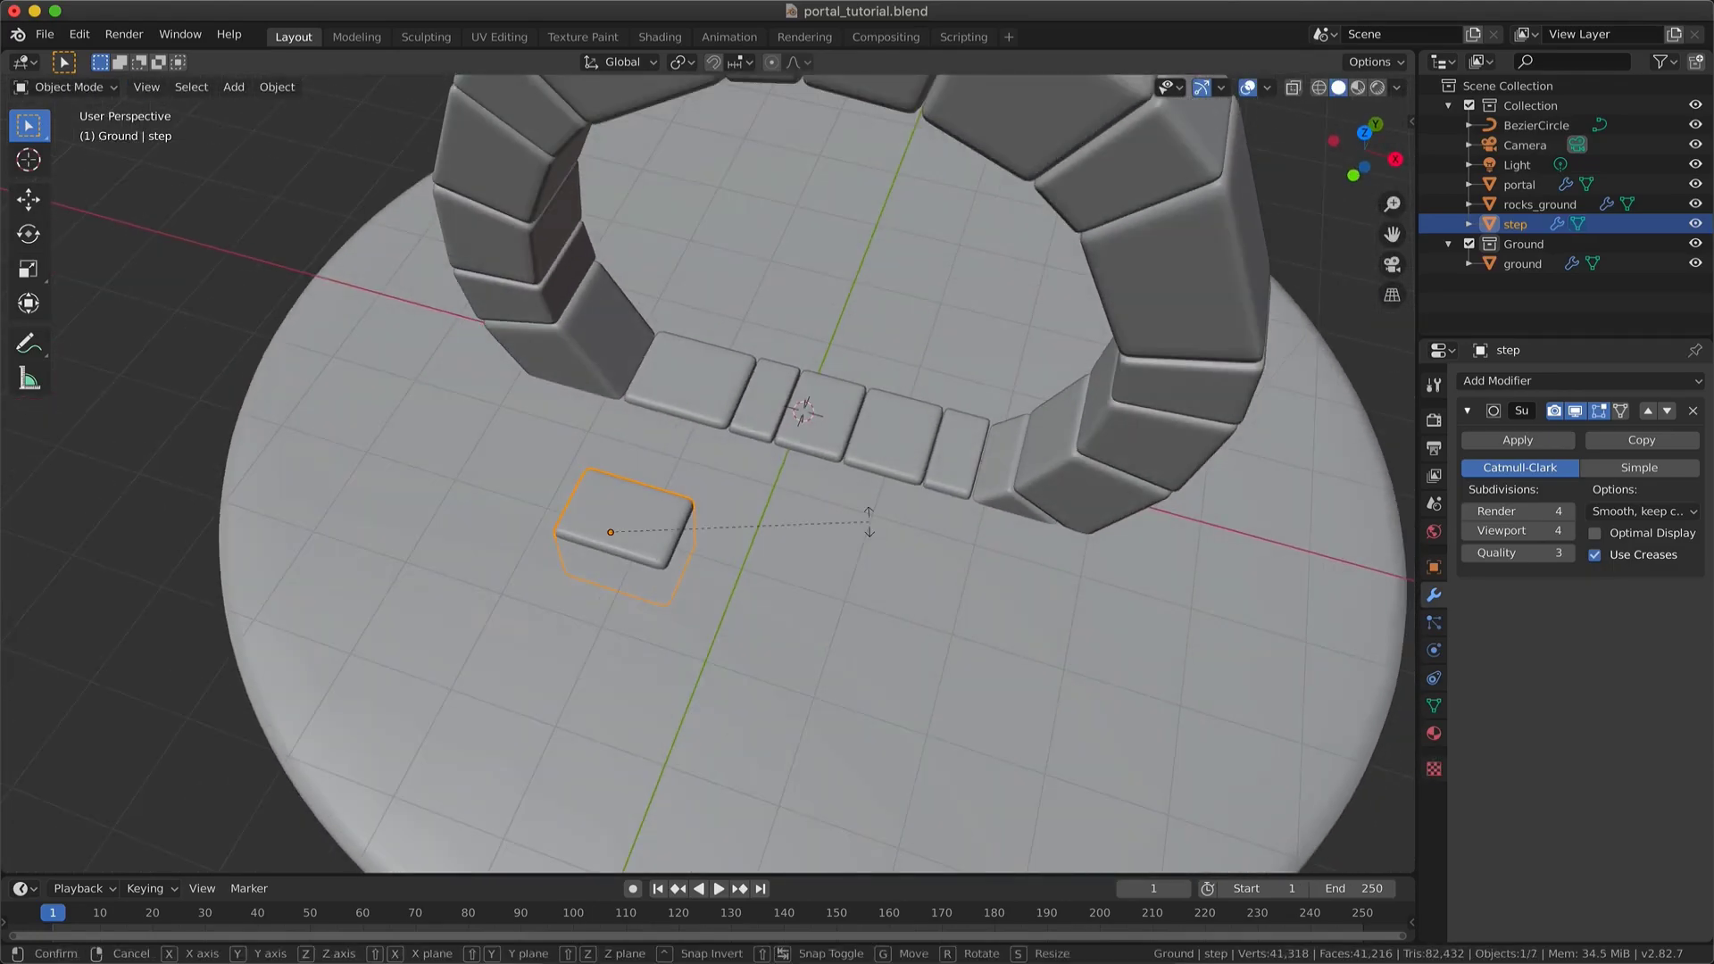
click(870, 443)
middle_drag(869, 443, 858, 449)
- Set the step object's origin with Origin to Geometry
key(F3)
text(orig)
key(Down)
key(Down)
key(Return)
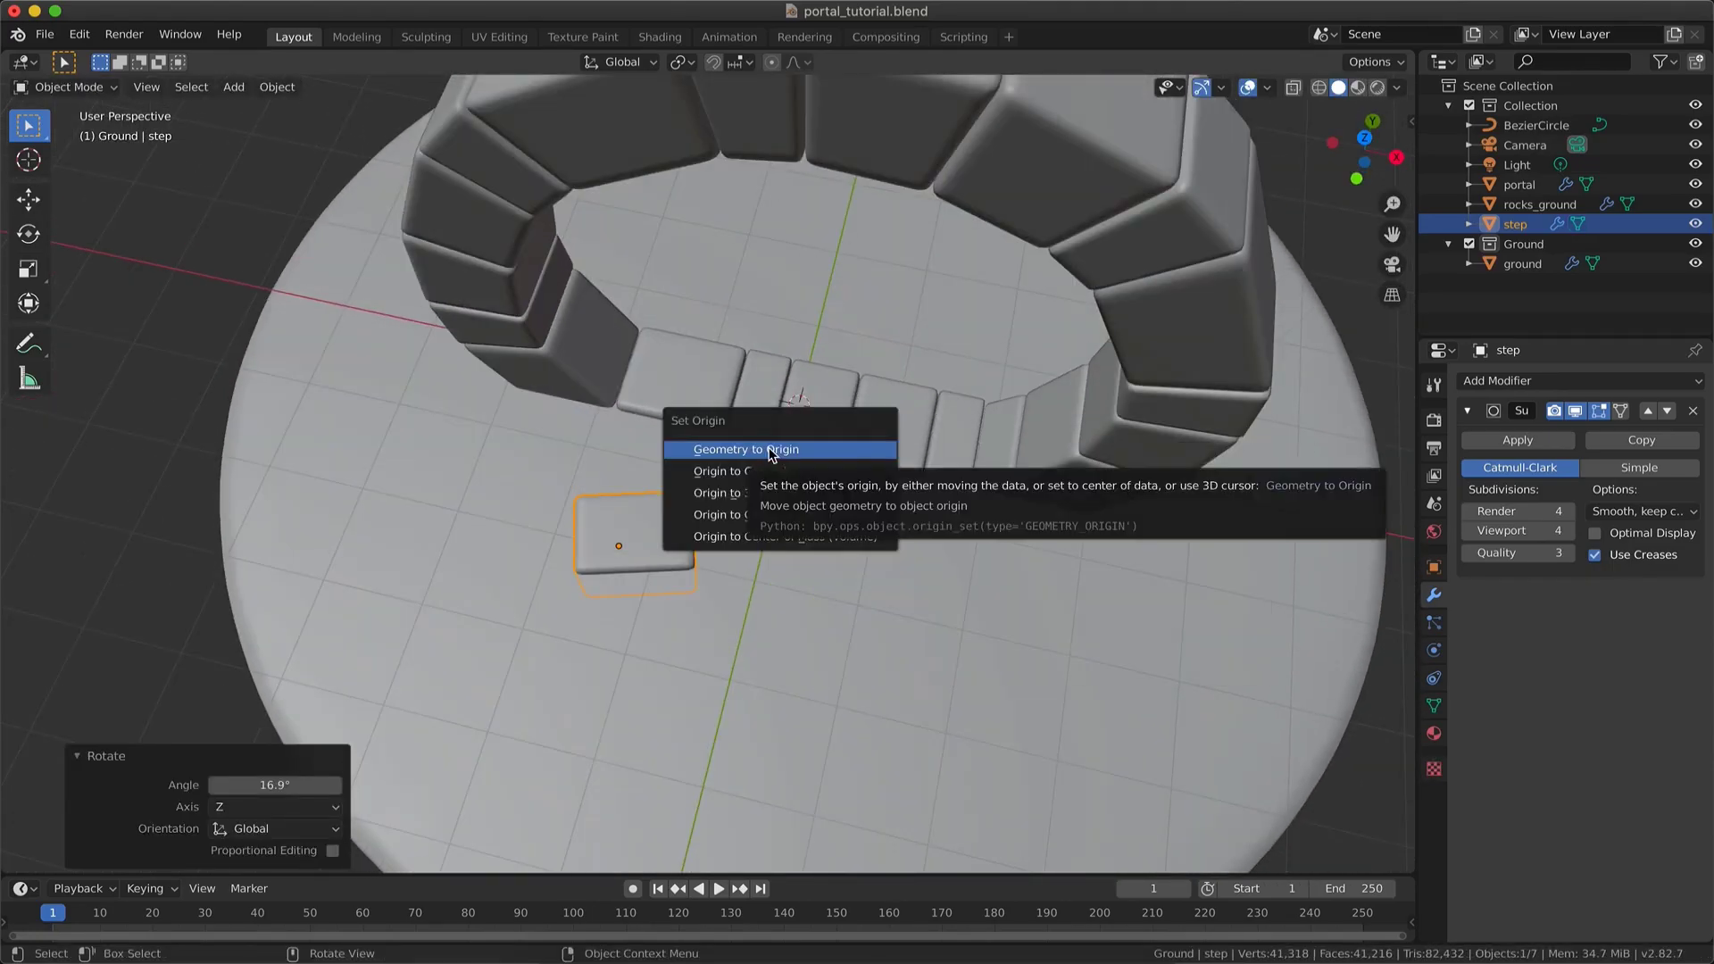
click(768, 470)
- Move the step stone a little farther from the portal in top view
middle_drag(775, 625, 786, 571)
click(1364, 125)
key(g)
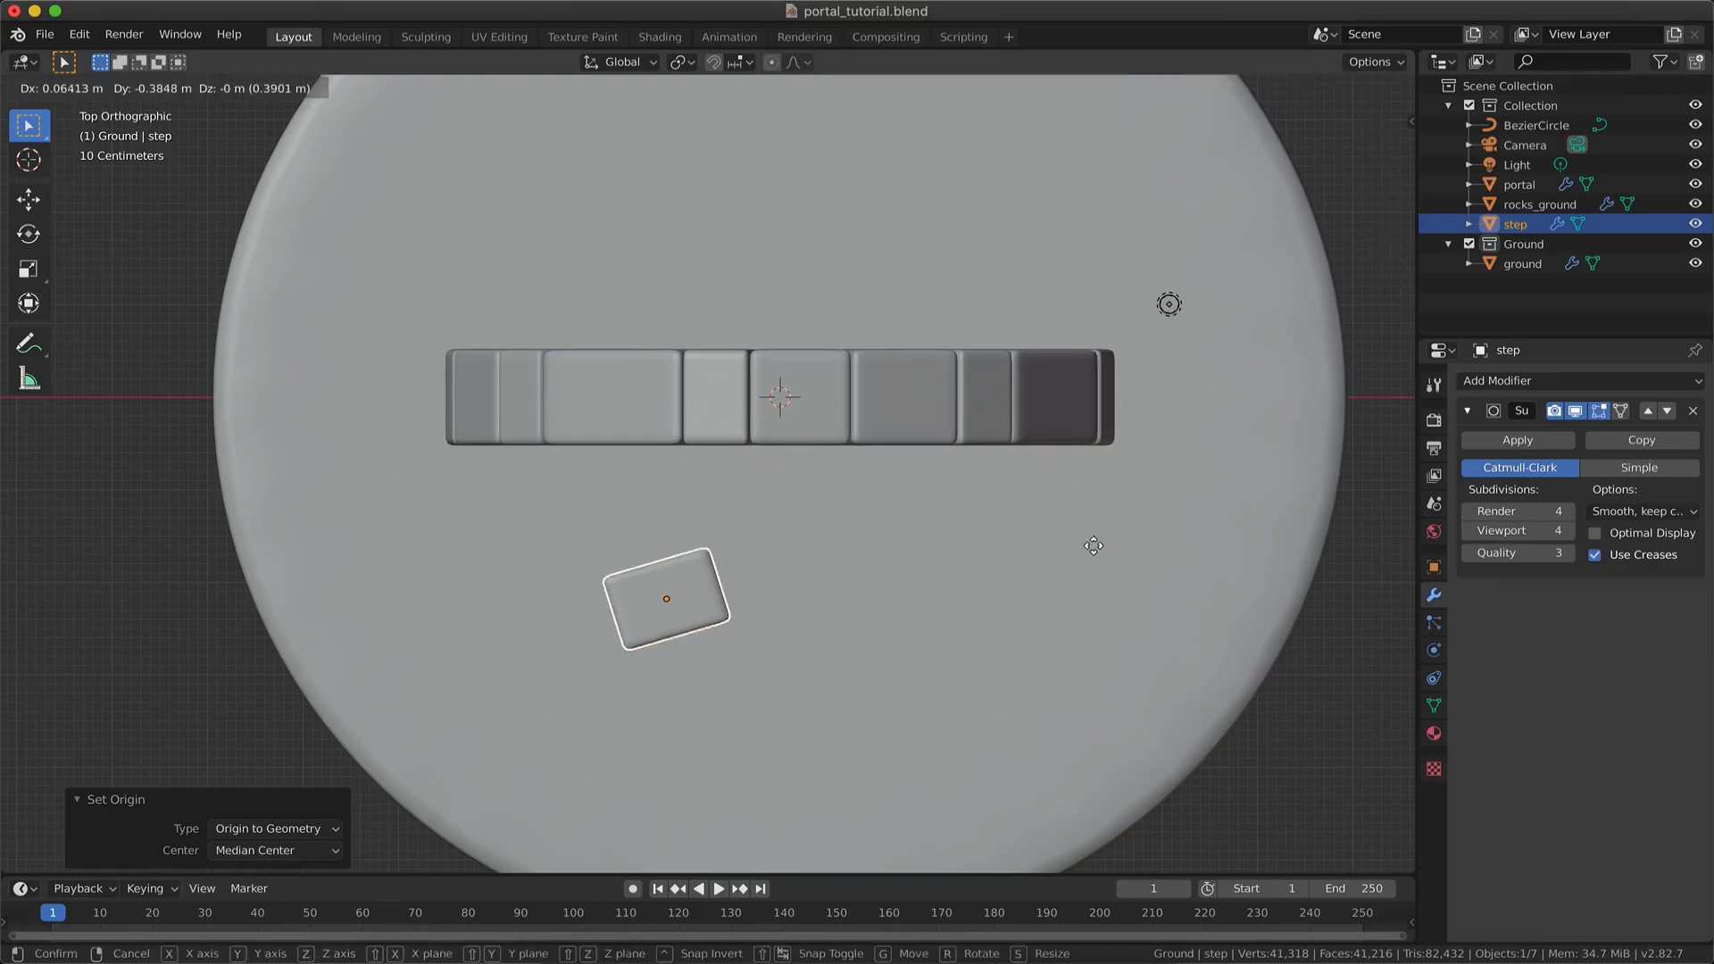
click(1105, 558)
middle_drag(1105, 558, 1110, 408)
- Duplicate the step stone to a spot farther from the portal on the other side of the Y axis, and rotate it around Z
key(shift+d)
click(1312, 678)
middle_drag(1312, 678, 1226, 452)
key(r)
key(z)
click(1213, 783)
- Scale the mesh of step.001 in Edit Mode along its local X axis to make the stone shorter
key(Tab)
key(s)
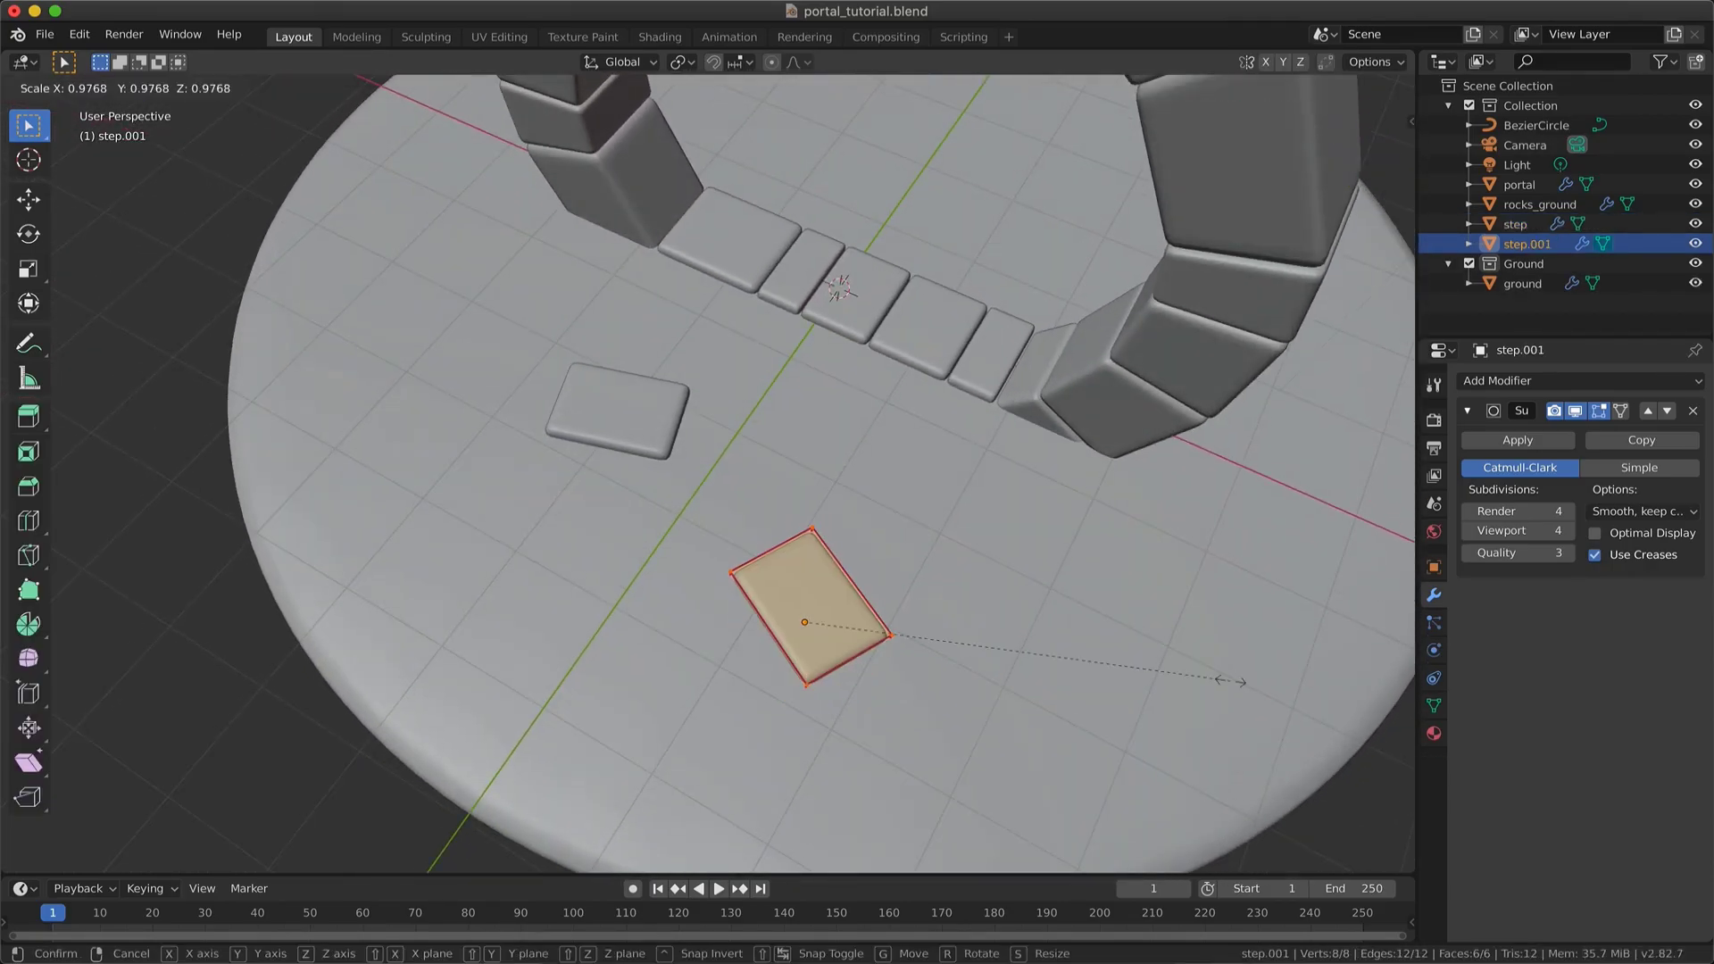
key(shift+z)
key(x)
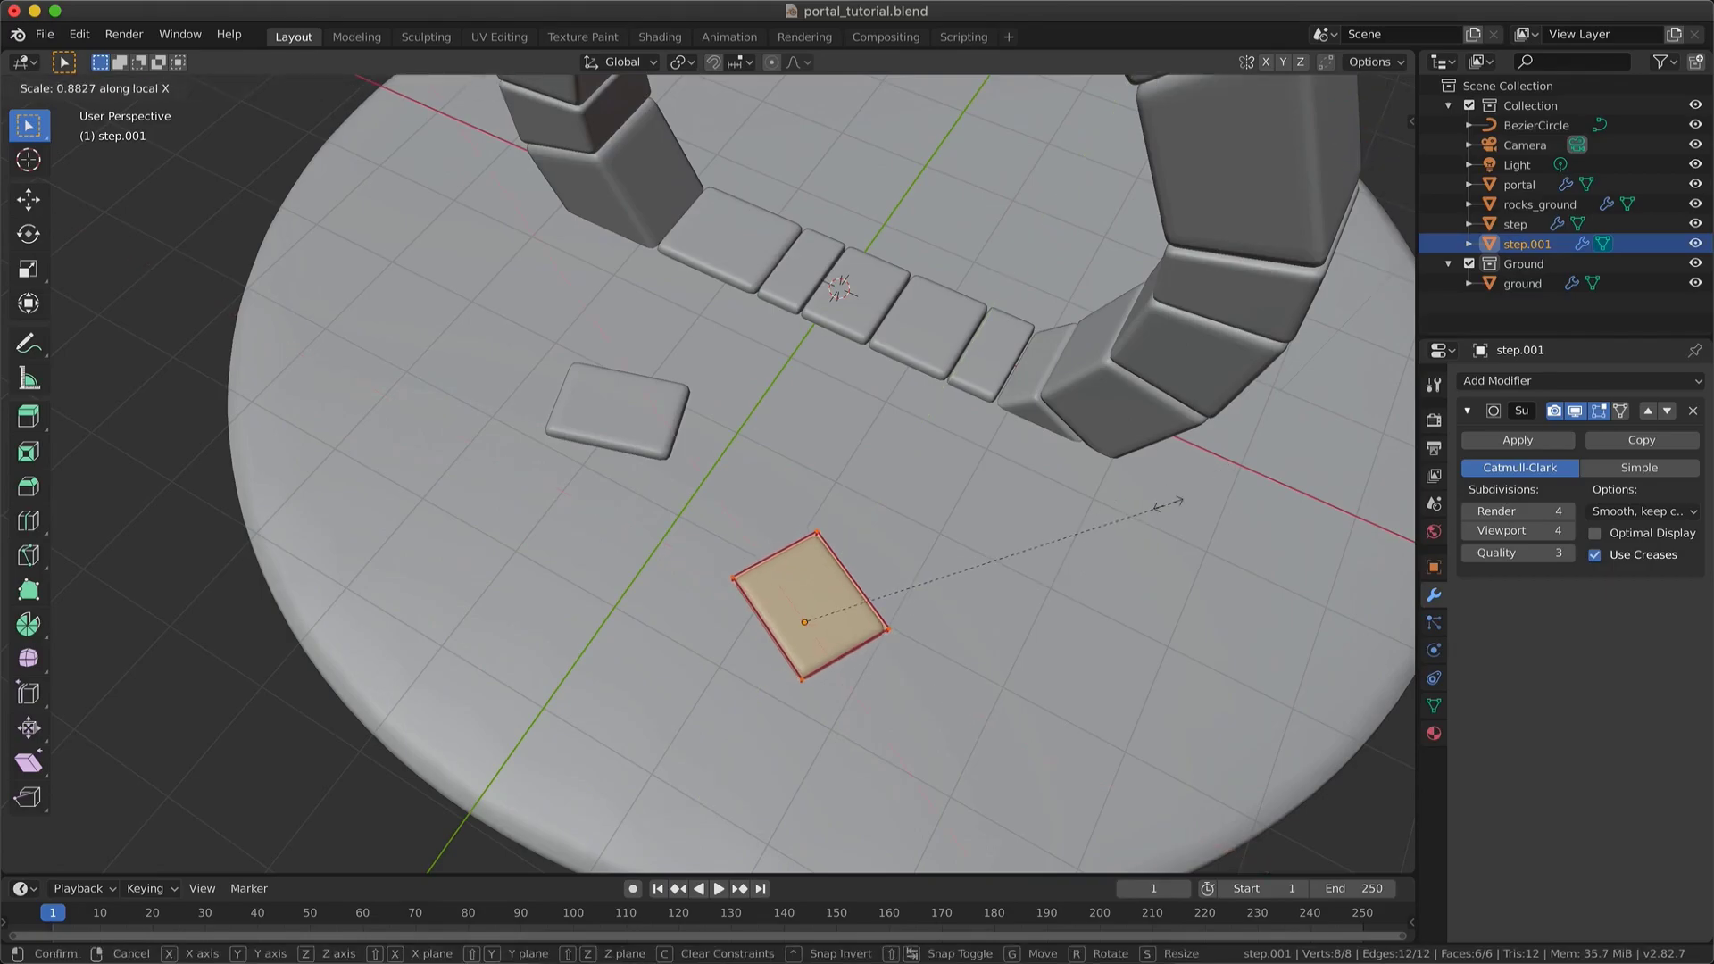
click(1167, 504)
key(s)
key(x)
key(x)
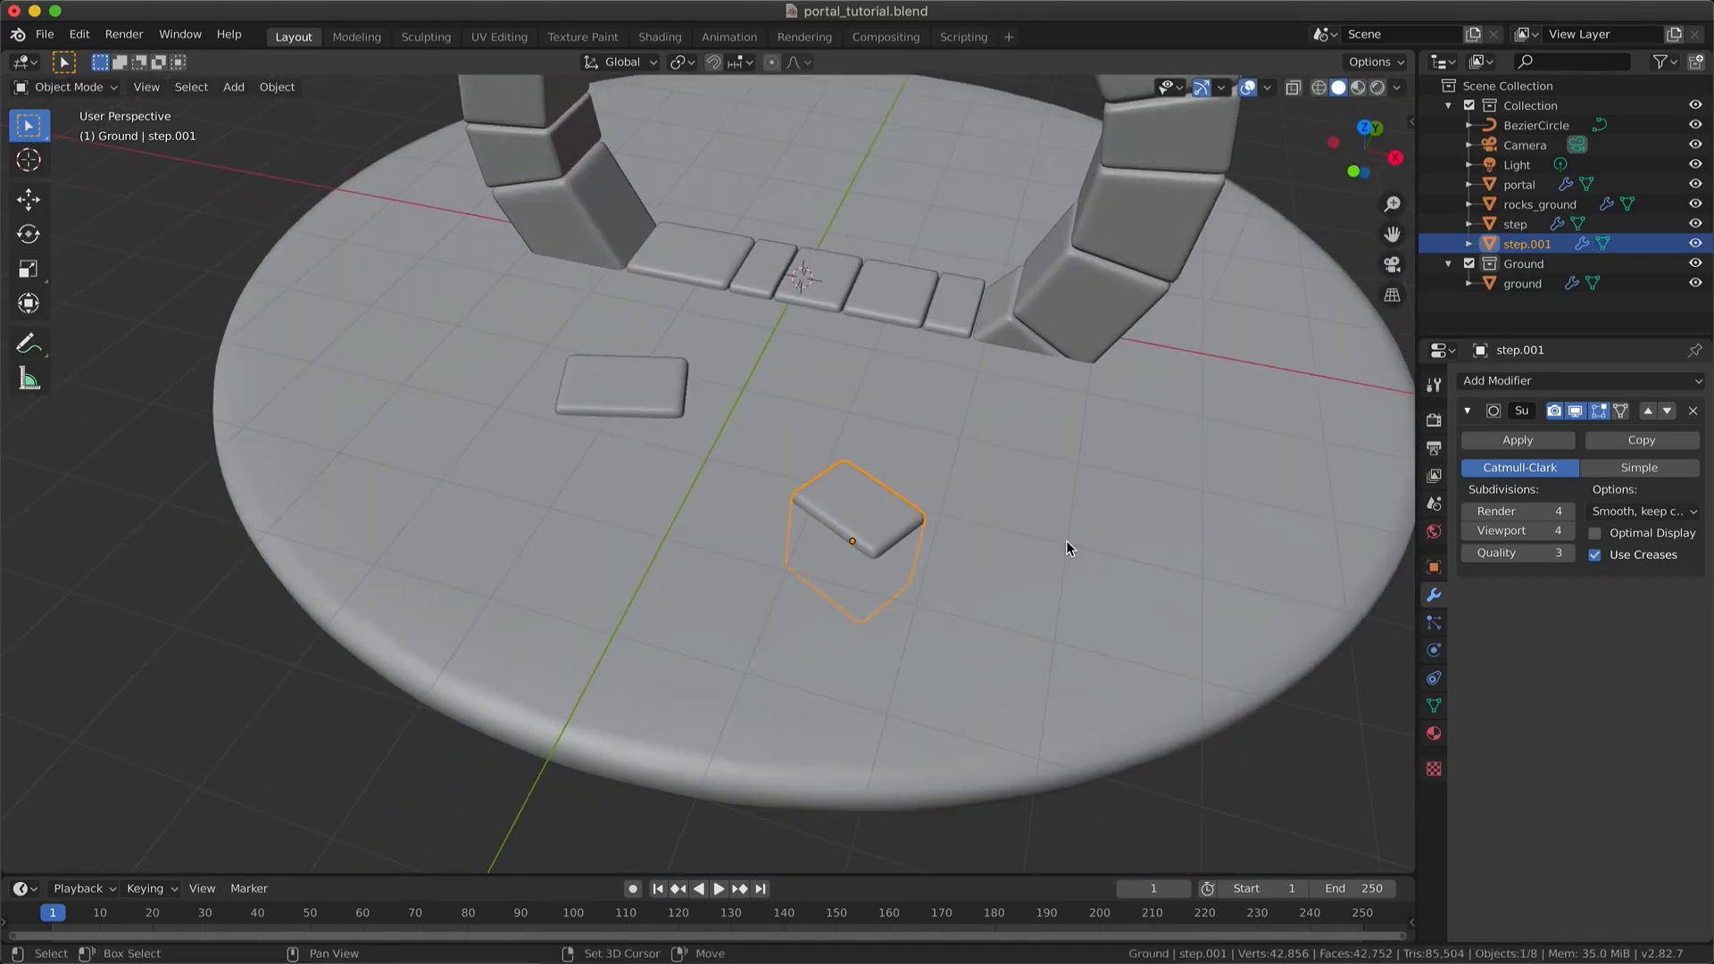
- Duplicate step.001 across the Y axis near the ground's front edge, keeping its height, and rotate the copy around Z
key(shift+d)
key(shift+z)
click(794, 601)
key(r)
key(z)
click(790, 313)
middle_drag(790, 312, 834, 312)
key(s)
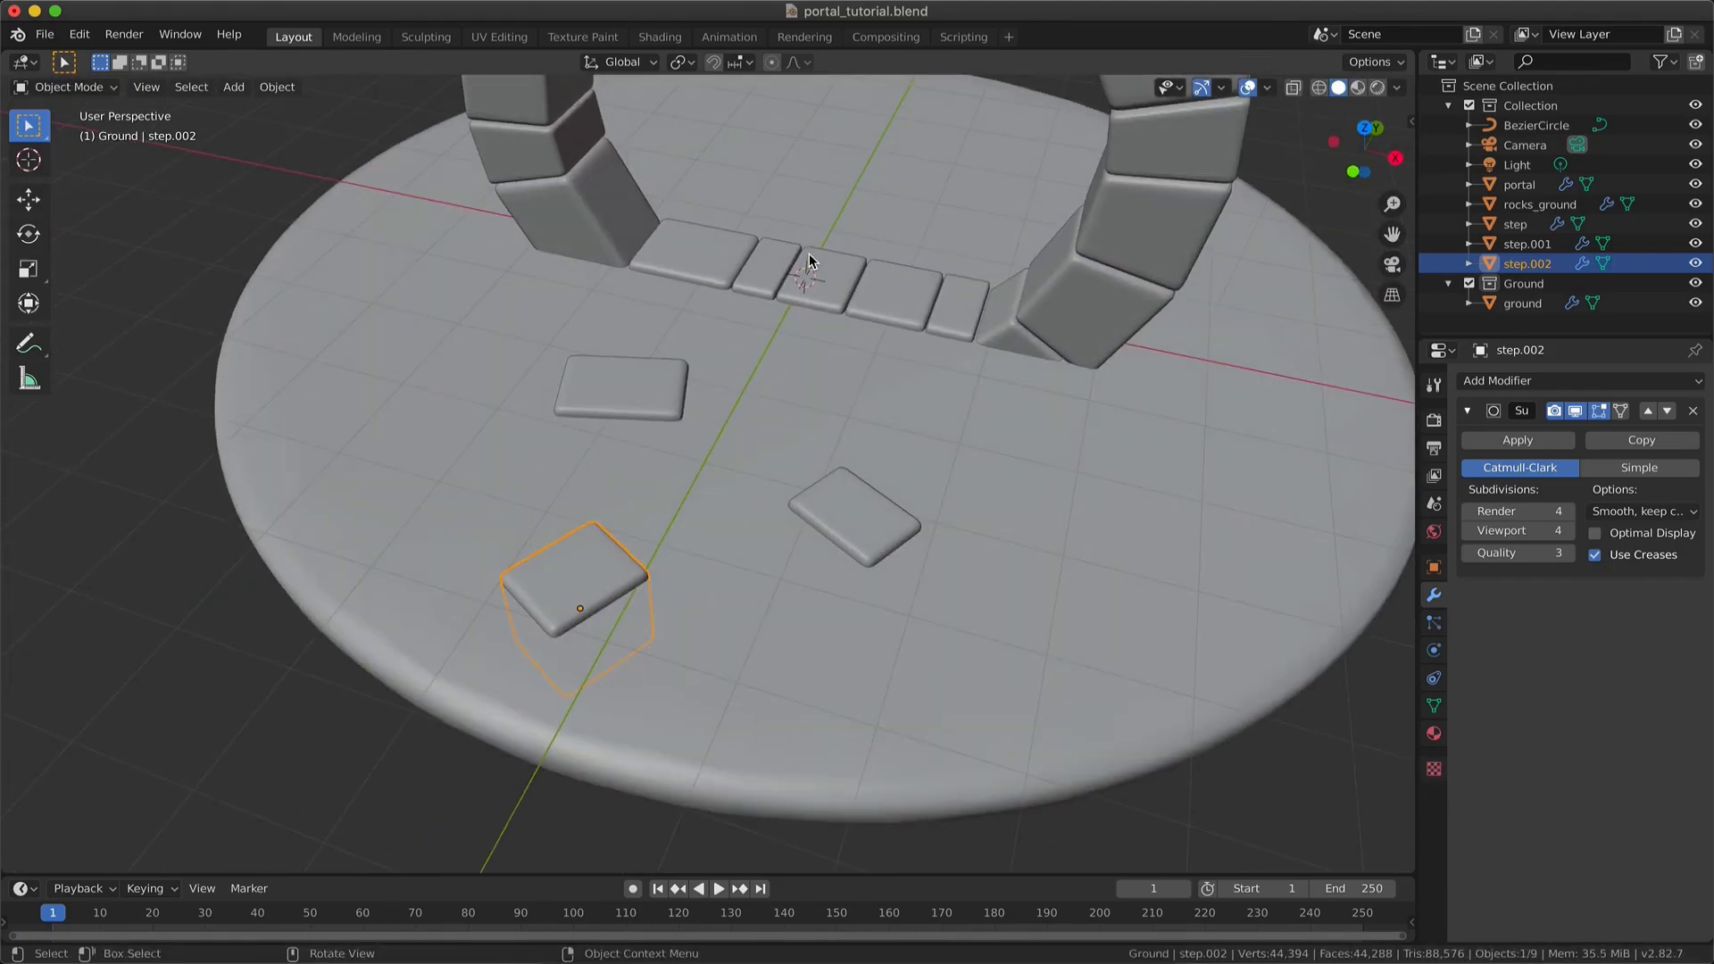
- Select the three stepping stones together and shorten them in Edit Mode by raising their undersides in wireframe view
mouse_move(808, 253)
middle_down()
mouse_move(726, 466)
mouse_move(682, 343)
middle_up()
shift+click(671, 345)
shift+click(839, 348)
key(Tab)
key(shift+z)
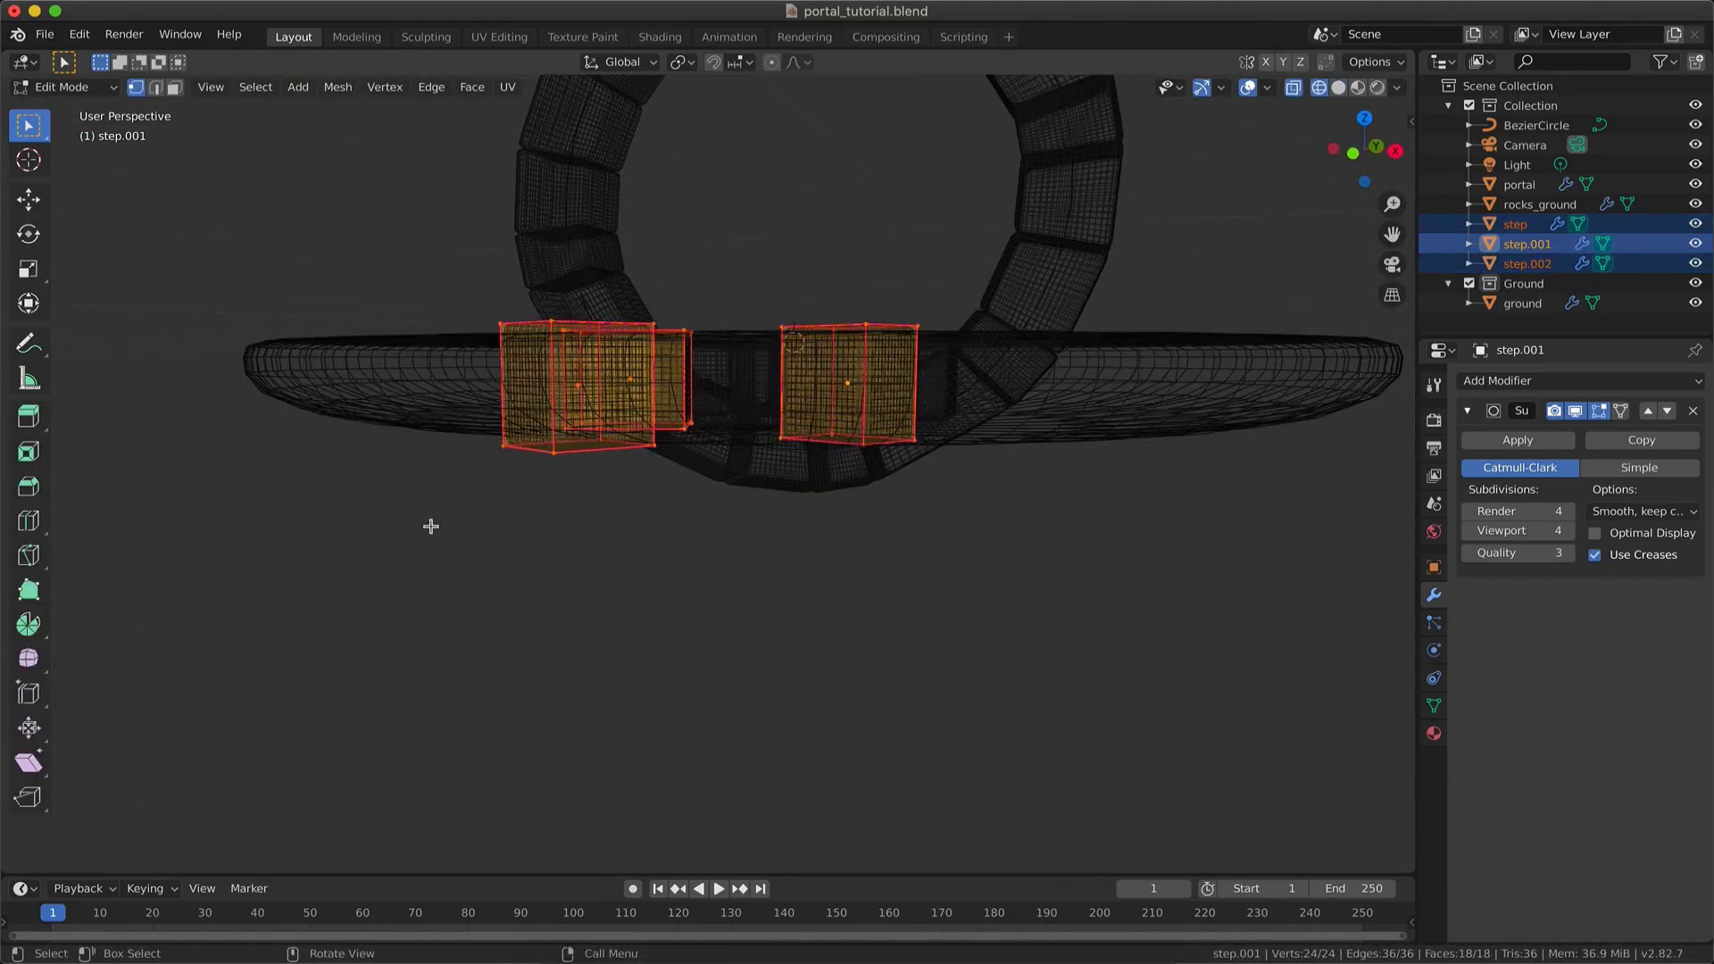
key(Tab)
middle_drag(1018, 464, 1017, 447)
key(shift+z)
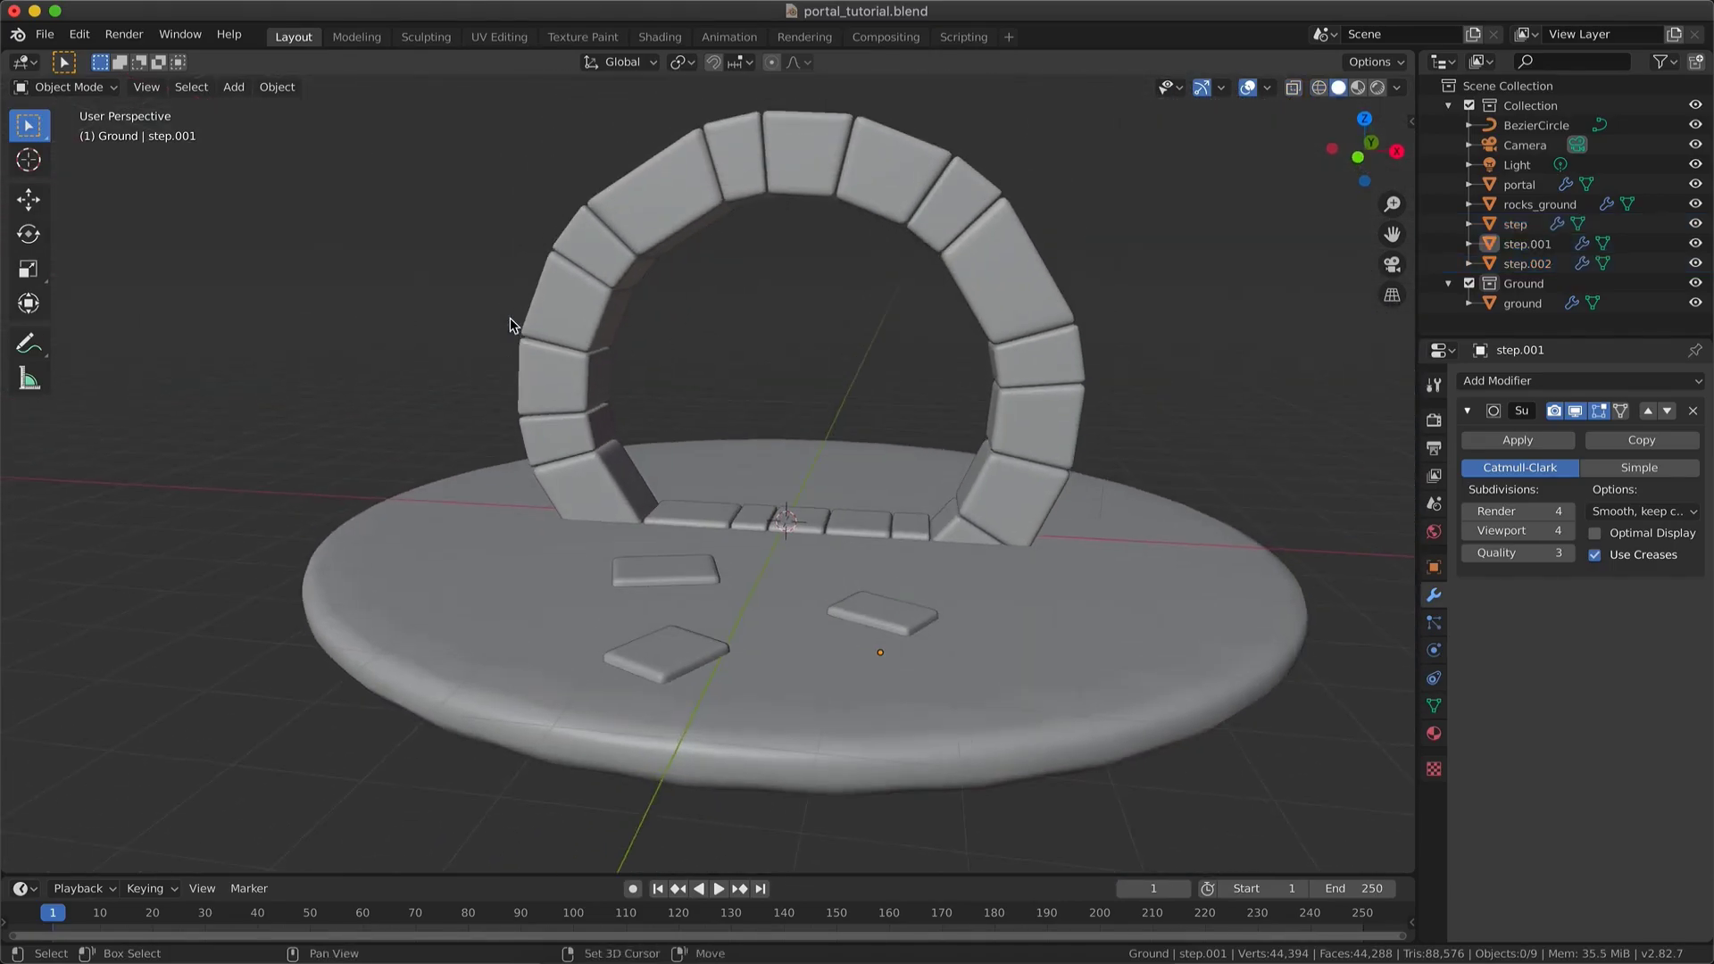
- Create a new collection named Details
click(650, 599)
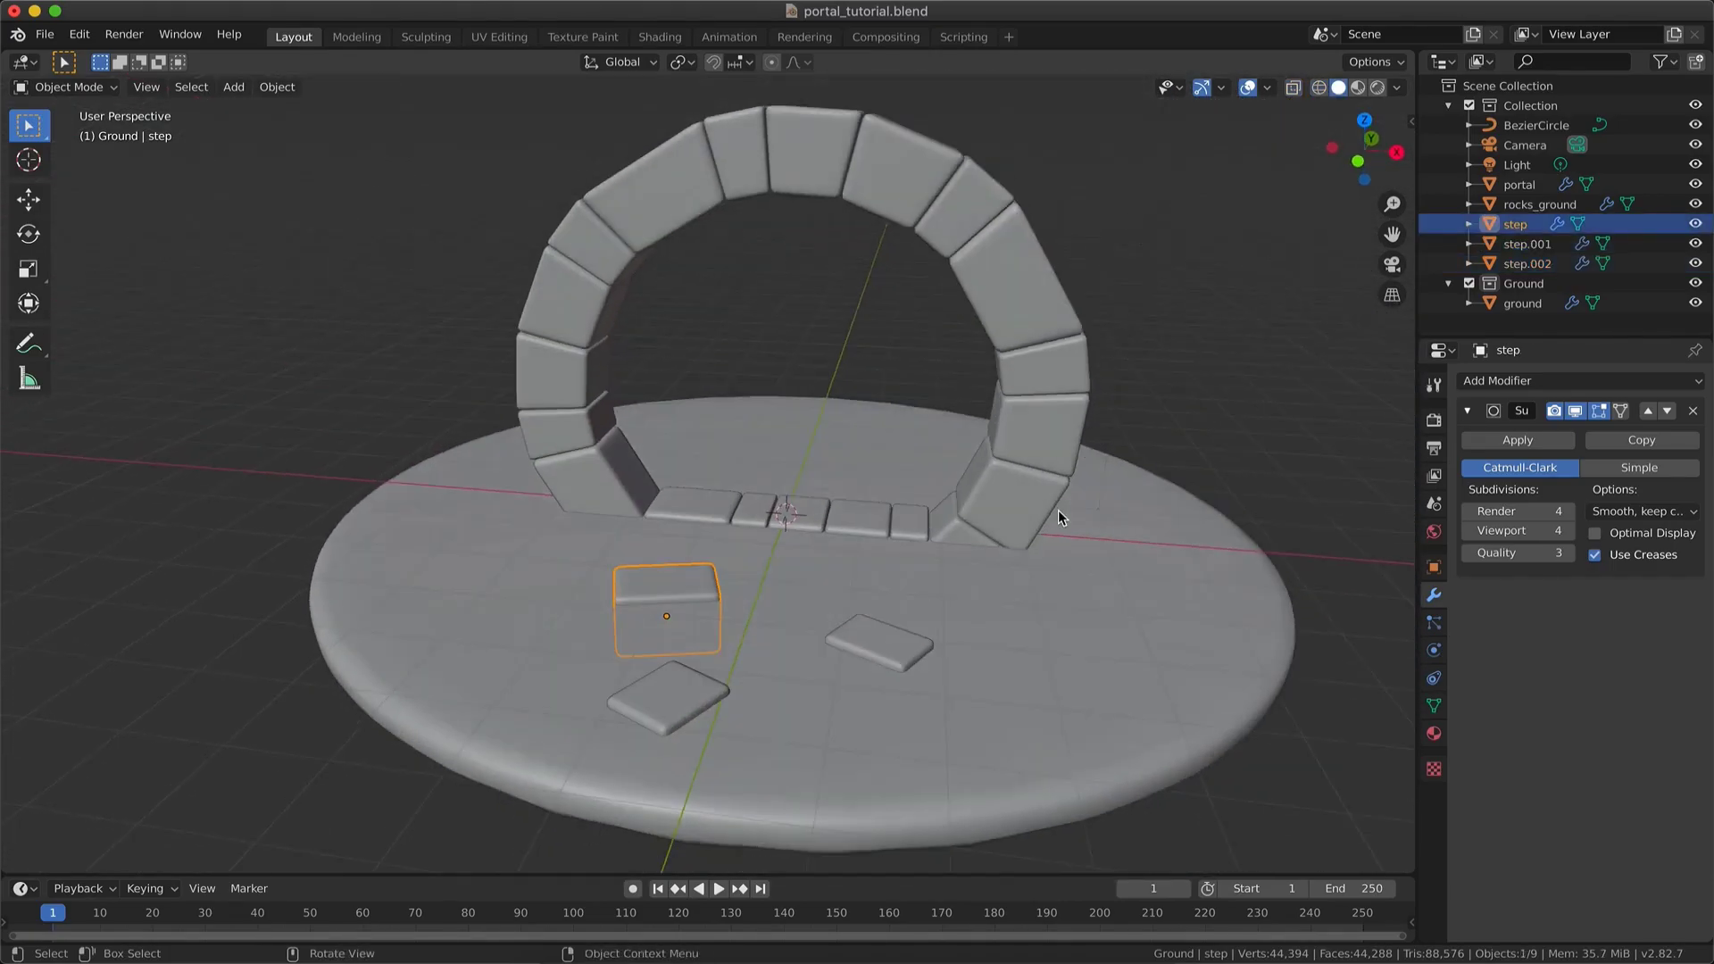
click(1475, 326)
right_click(1474, 327)
click(1486, 324)
text(Details)
key(Return)
- Move step, step.001 and step.002 into the Details collection and collapse it
click(1514, 224)
ctrl+click(1527, 243)
ctrl+click(1526, 264)
drag(1526, 263, 1522, 322)
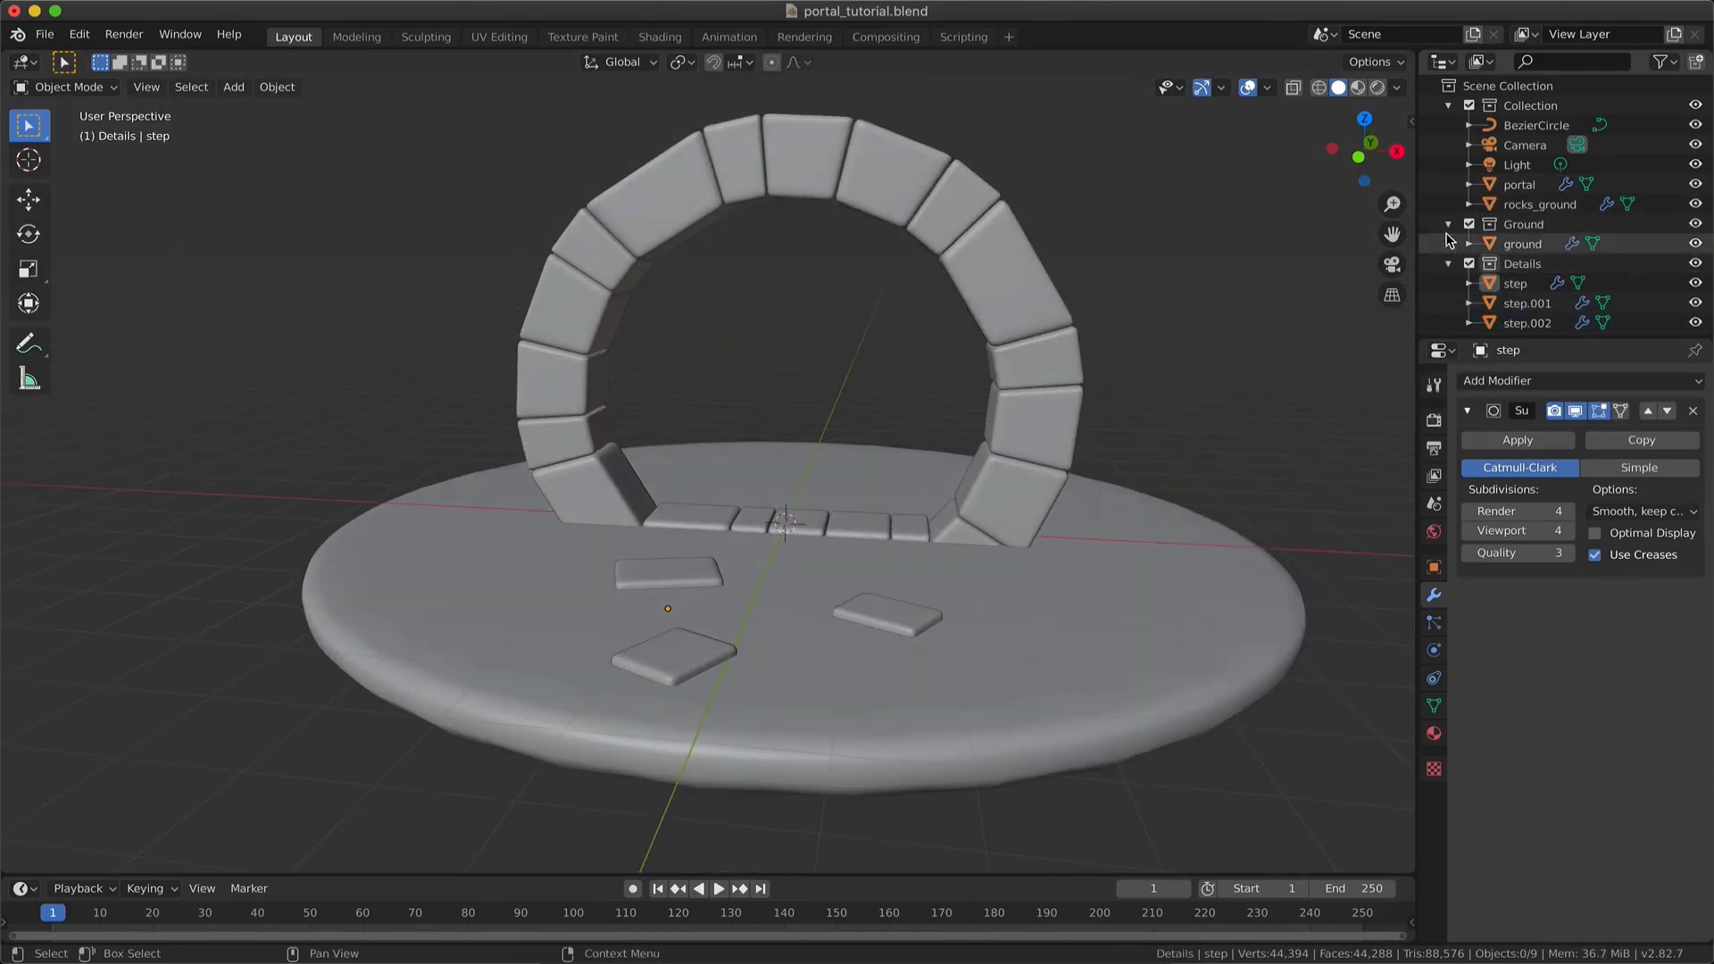
click(1448, 263)
- Create another collection and rename it Portal
key(c)
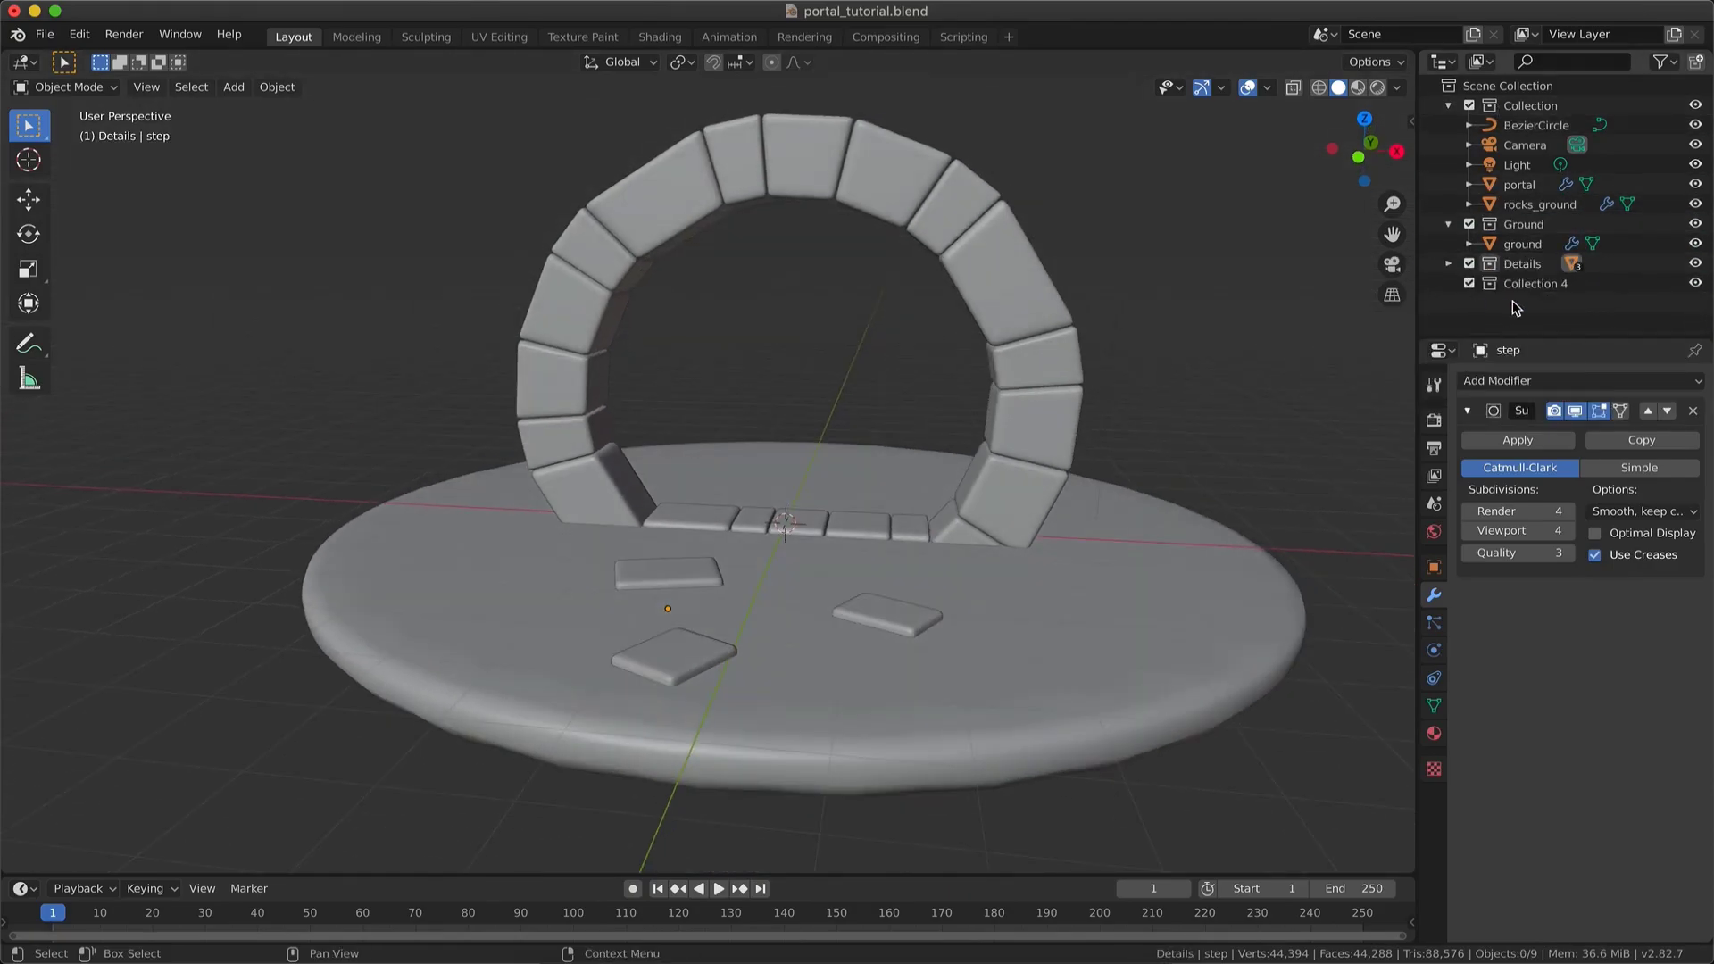
double_click(1525, 284)
key(BackSpace)
text(ortal)
key(Return)
- Move the rocks_ground and portal objects into the Portal collection and save the file
drag(1539, 205, 1519, 283)
click(1528, 191)
drag(1528, 191, 1519, 264)
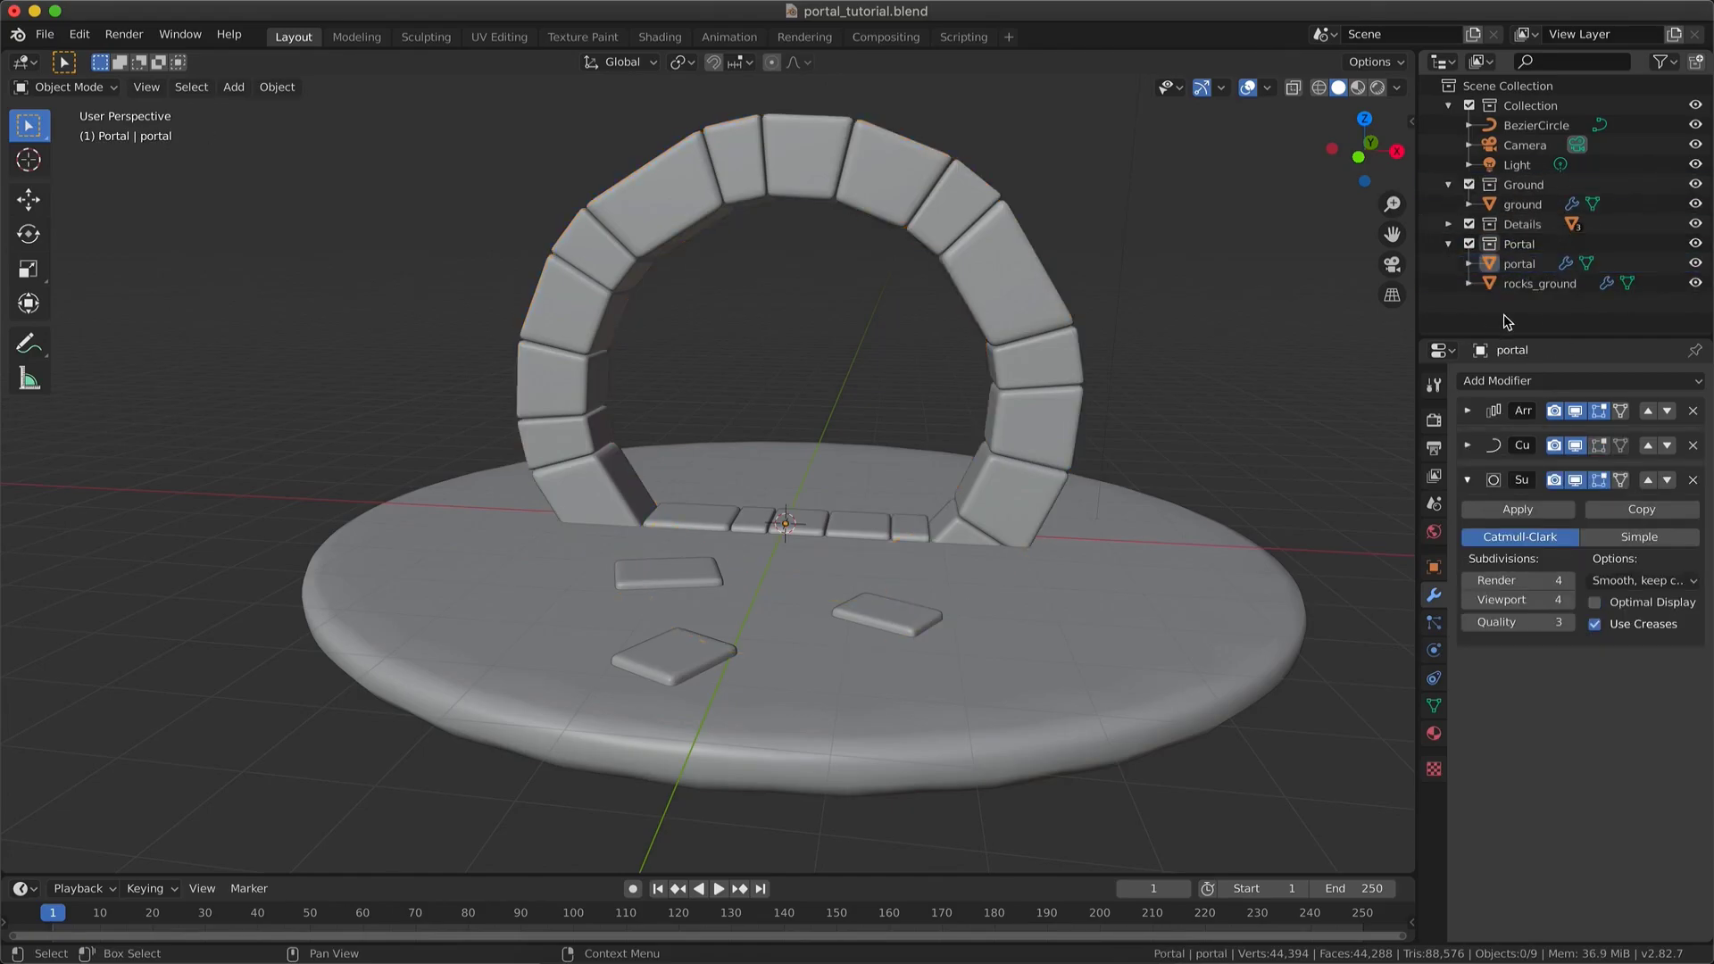
middle_drag(1017, 447, 974, 493)
key(ctrl+s)
- Duplicate the step stone from the Details collection about 0.687 m upward along Z and view it from the top
click(1448, 244)
click(1447, 224)
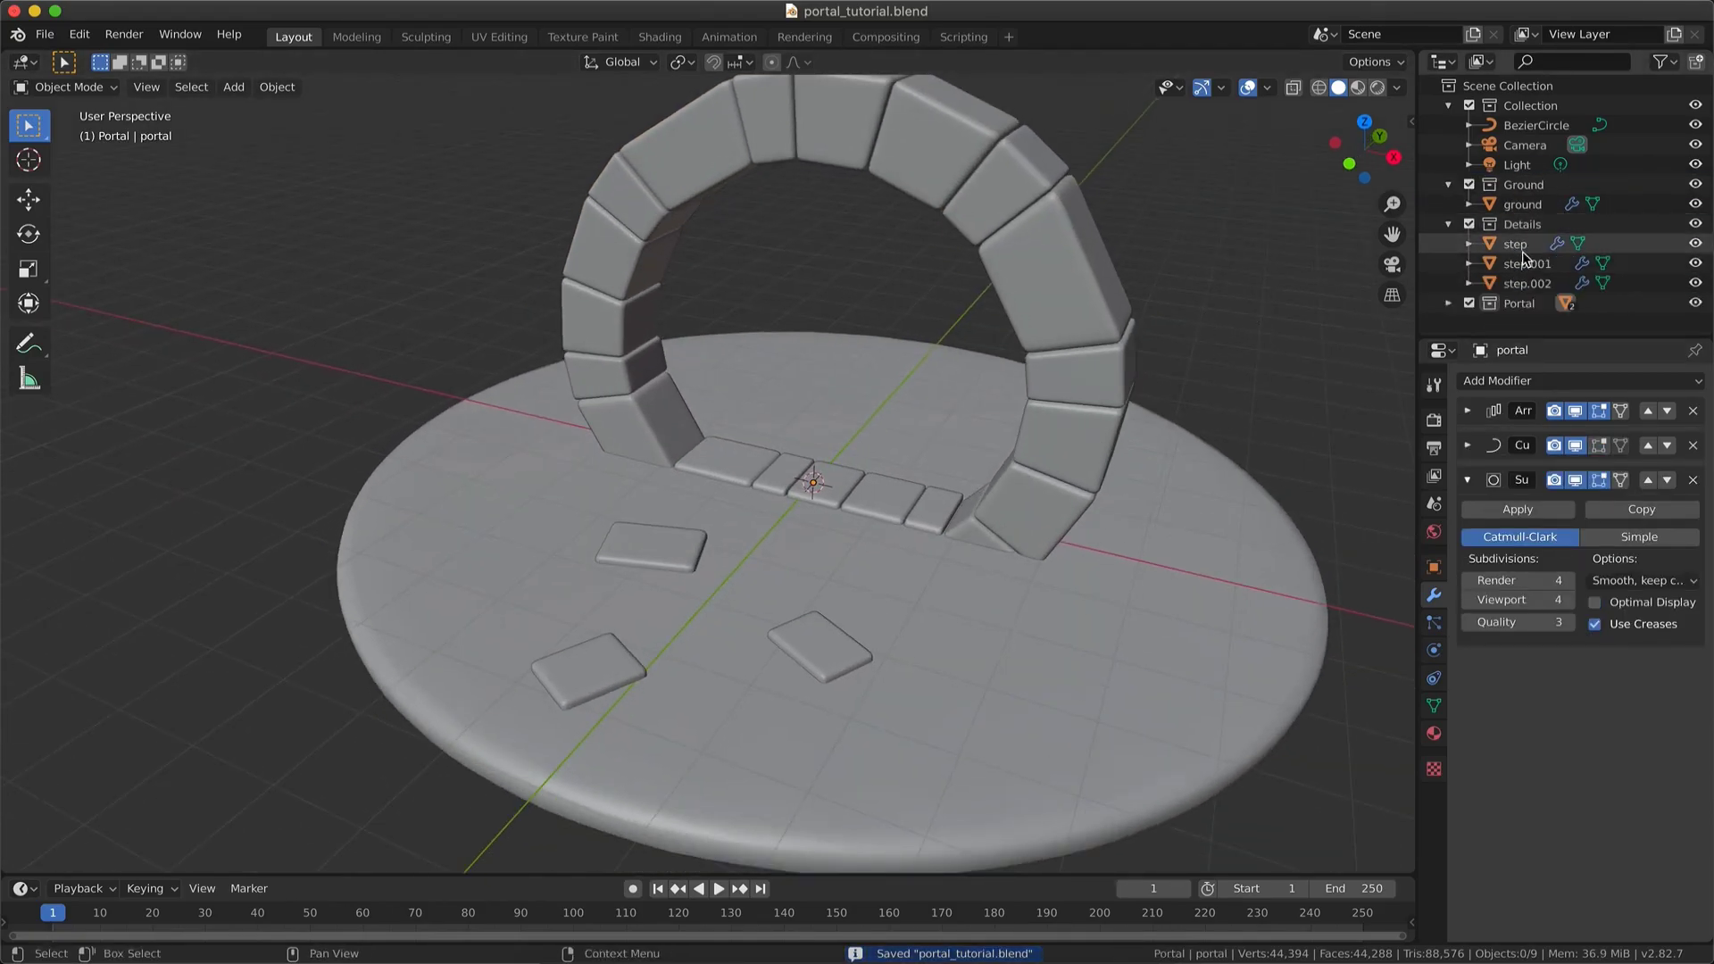
click(1517, 244)
click(1350, 162)
key(shift+d)
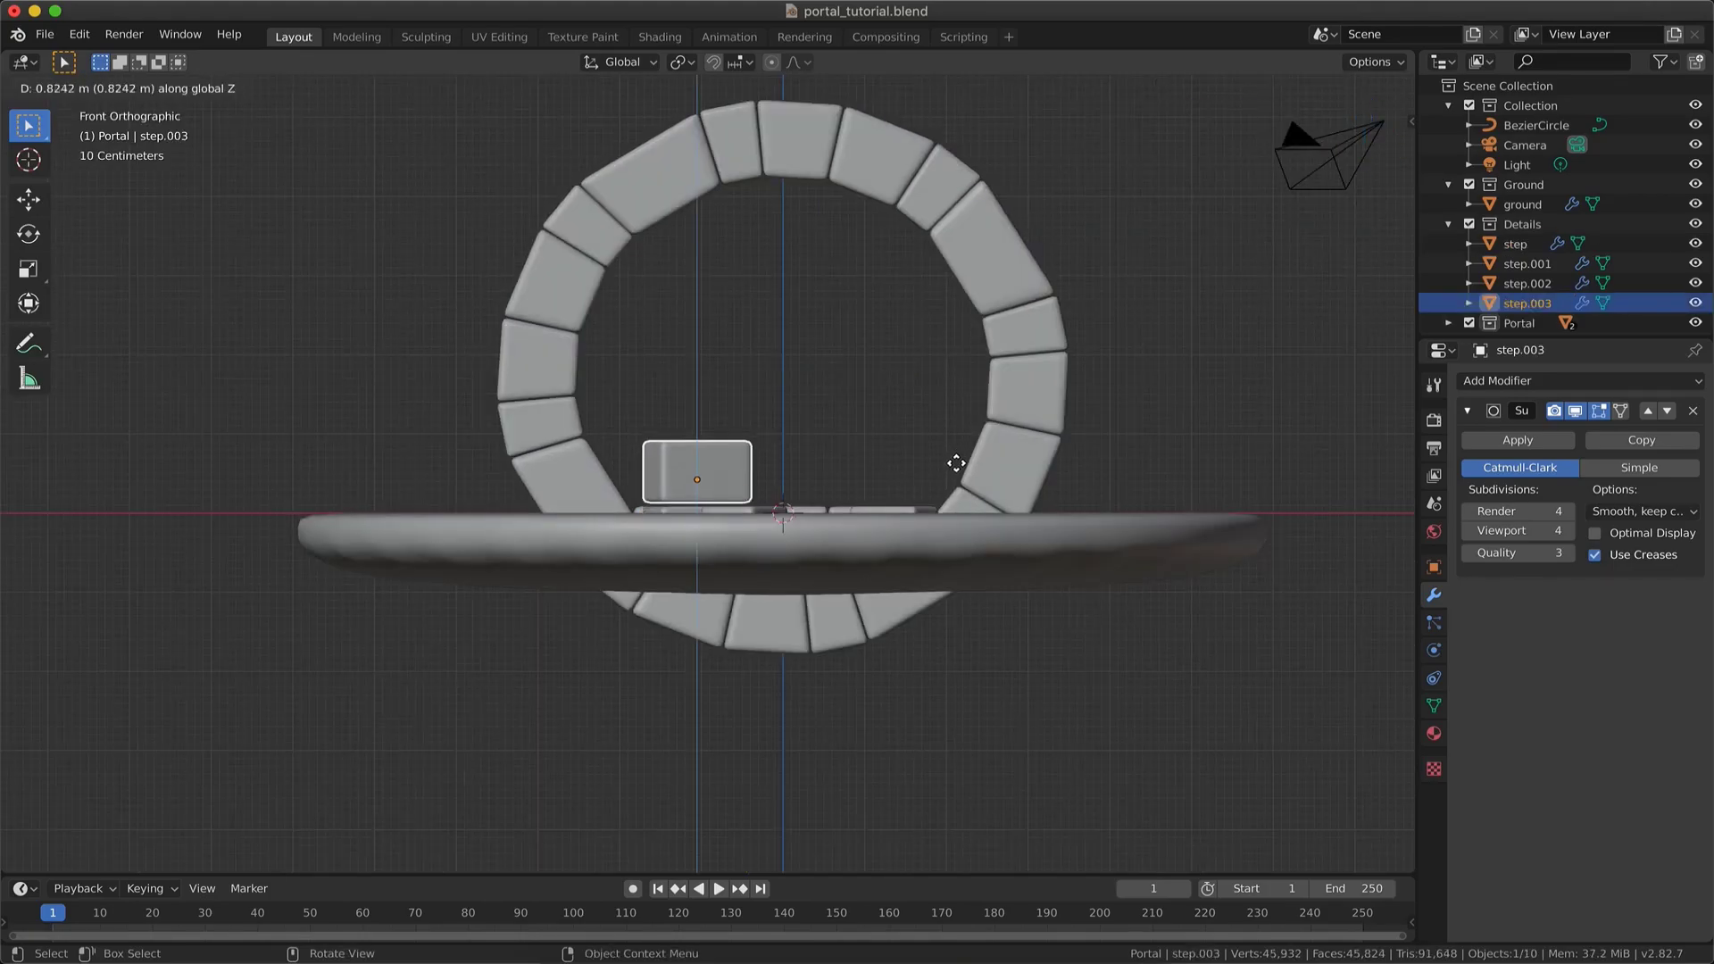
click(955, 471)
middle_drag(955, 471, 902, 572)
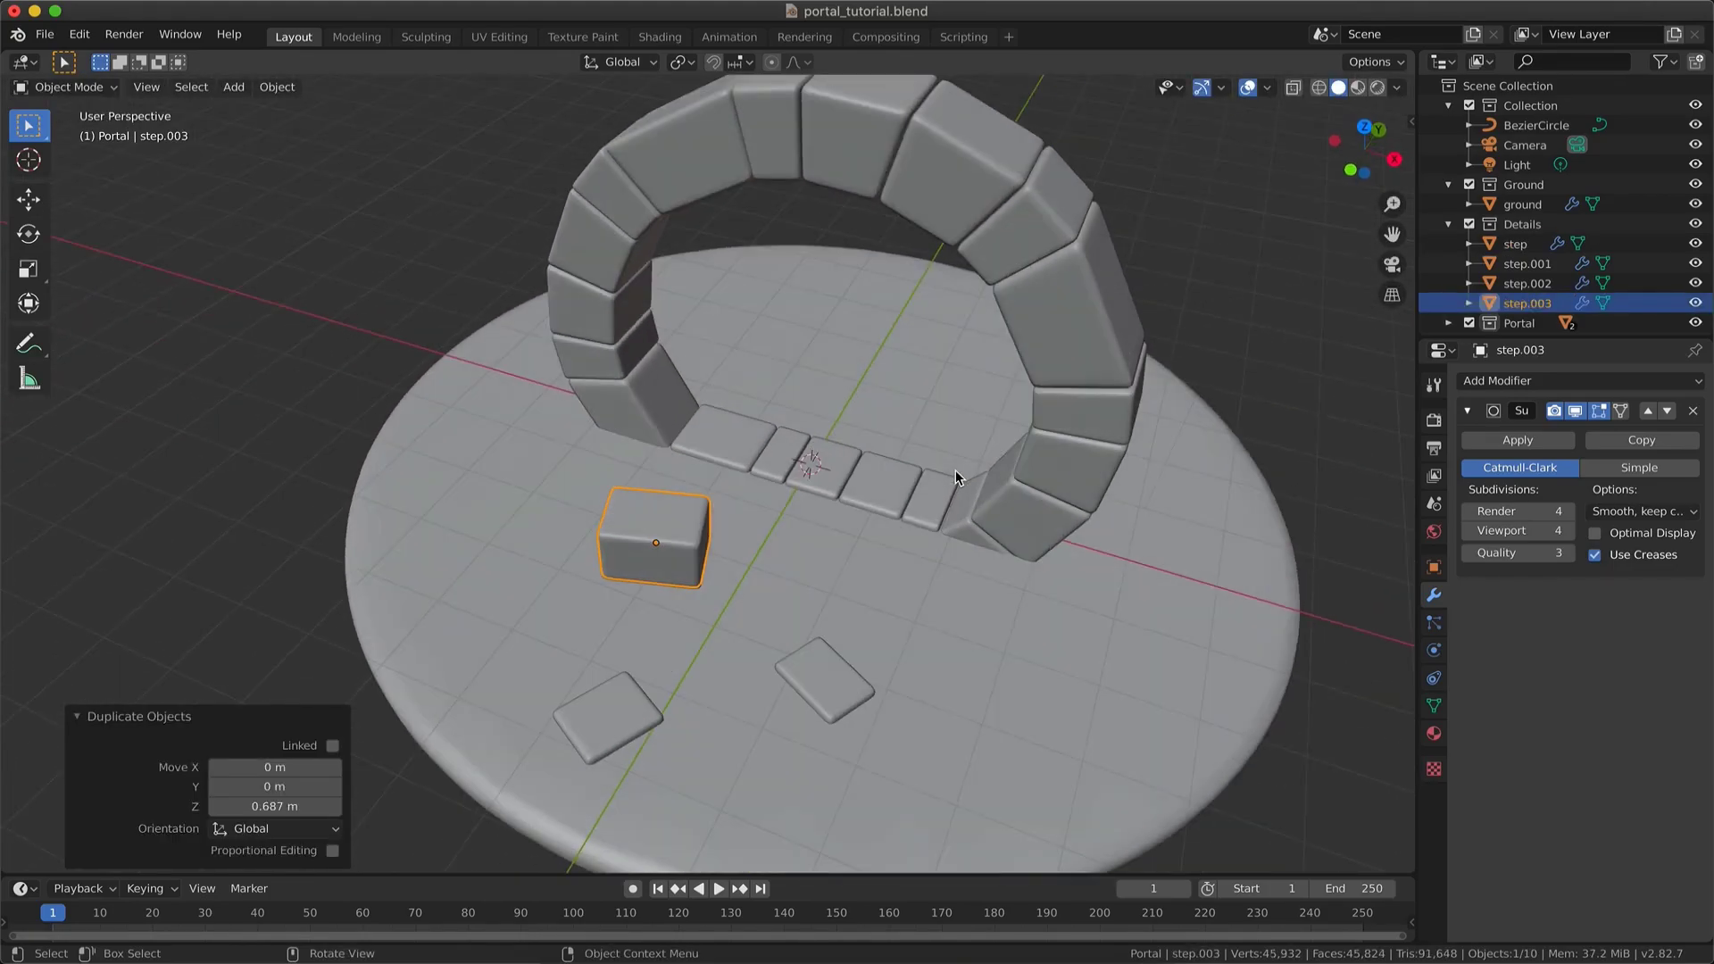
key(KP_7)
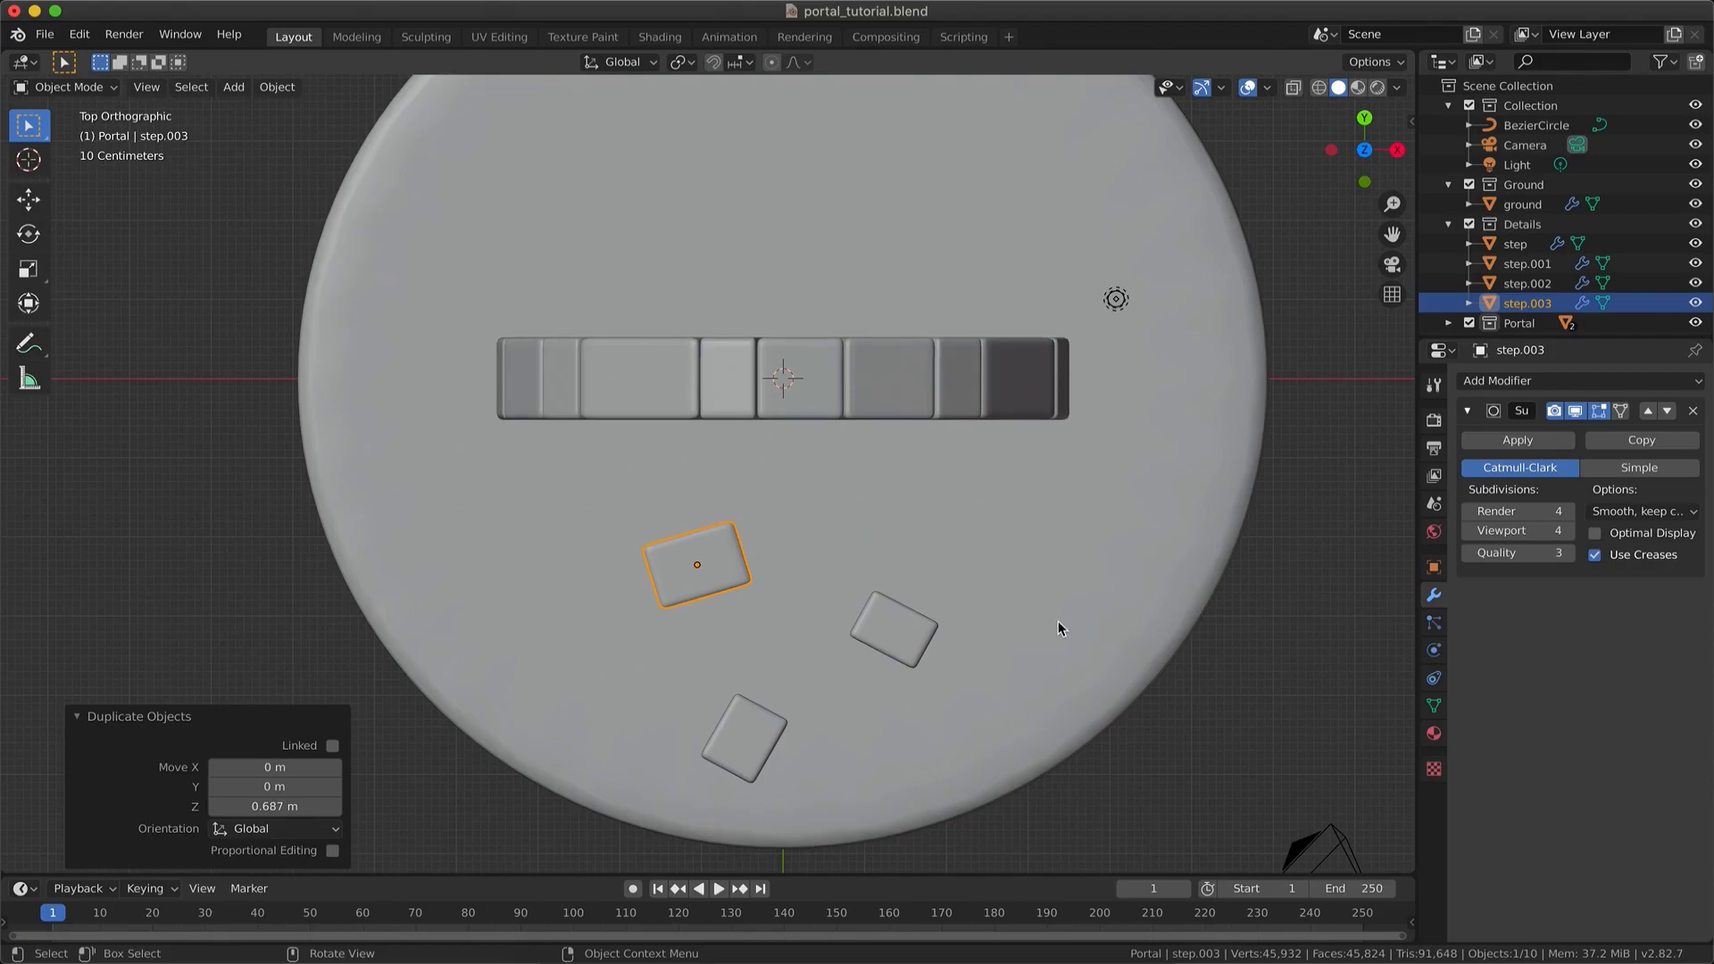
- Move the duplicated stone onto the ground in front of the ring's left base and rename it side
key(g)
click(907, 563)
mouse_move(907, 563)
middle_down()
mouse_move(821, 565)
mouse_move(890, 540)
middle_up()
key(g)
key(shift+z)
click(871, 544)
double_click(1537, 302)
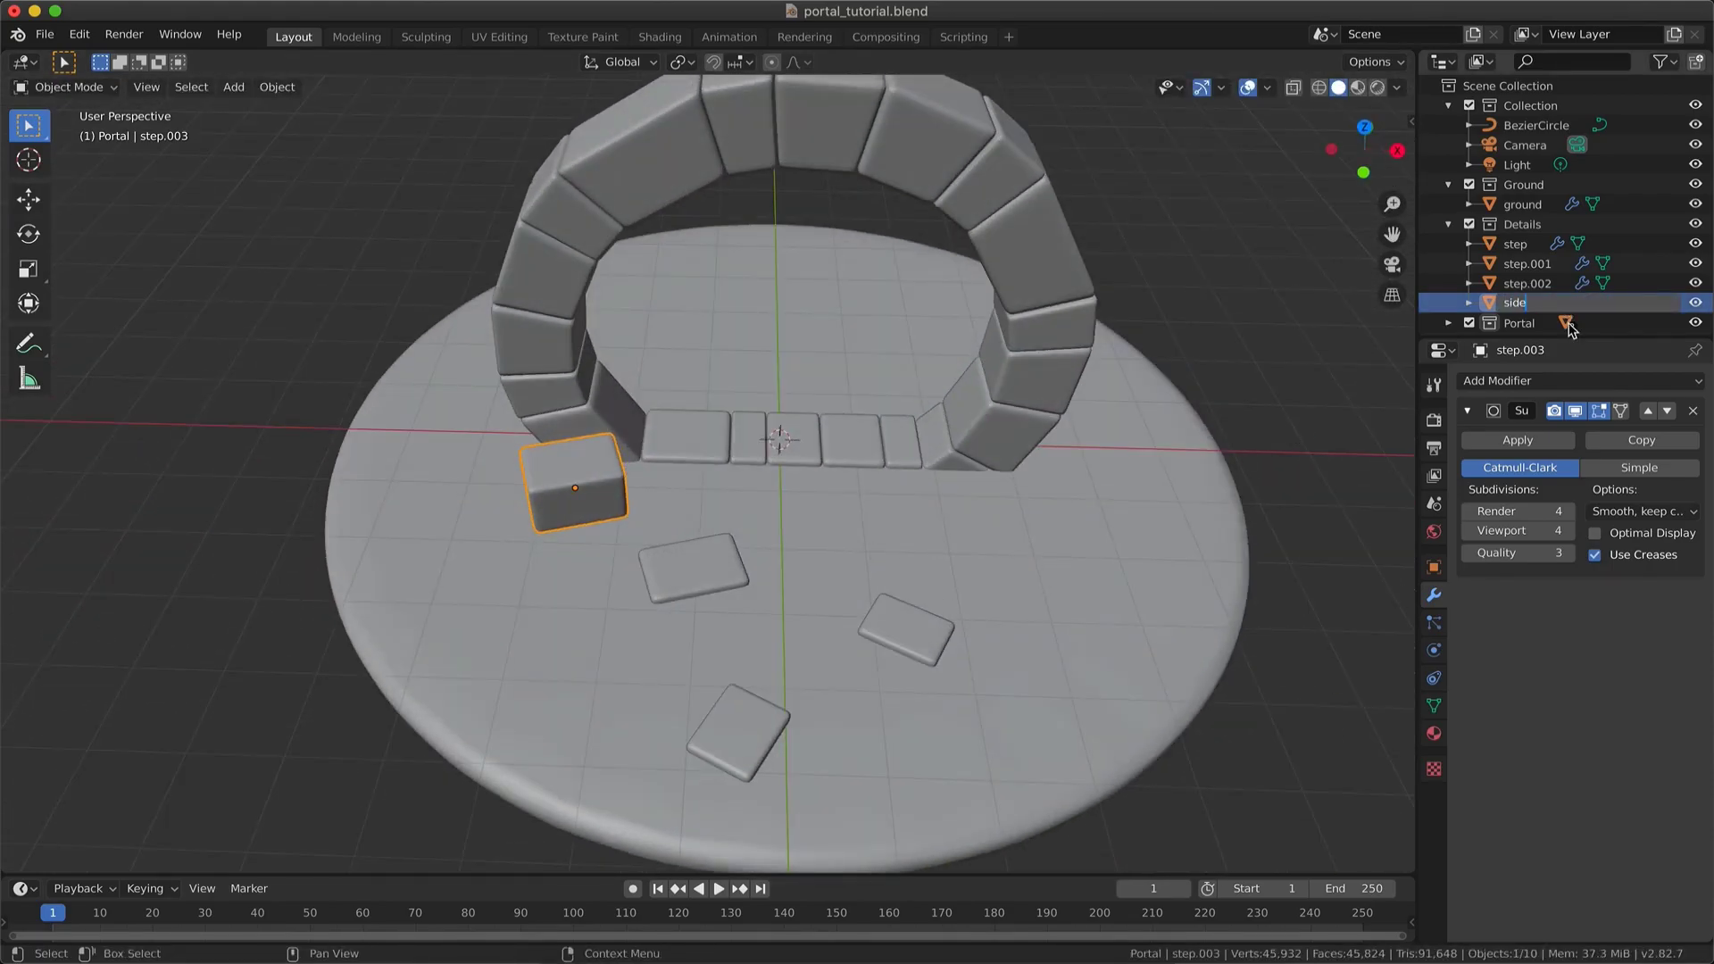
key(Return)
- Scale the side block's whole mesh along its local X axis and along its local Y axis
middle_drag(906, 340, 937, 394)
scroll(903, 340, up, 4)
key(Tab)
key(a)
key(s)
key(x)
key(x)
click(947, 406)
key(s)
key(y)
key(y)
click(892, 417)
- Adjust the side block's height by moving its top face along Z
drag(380, 451, 711, 367)
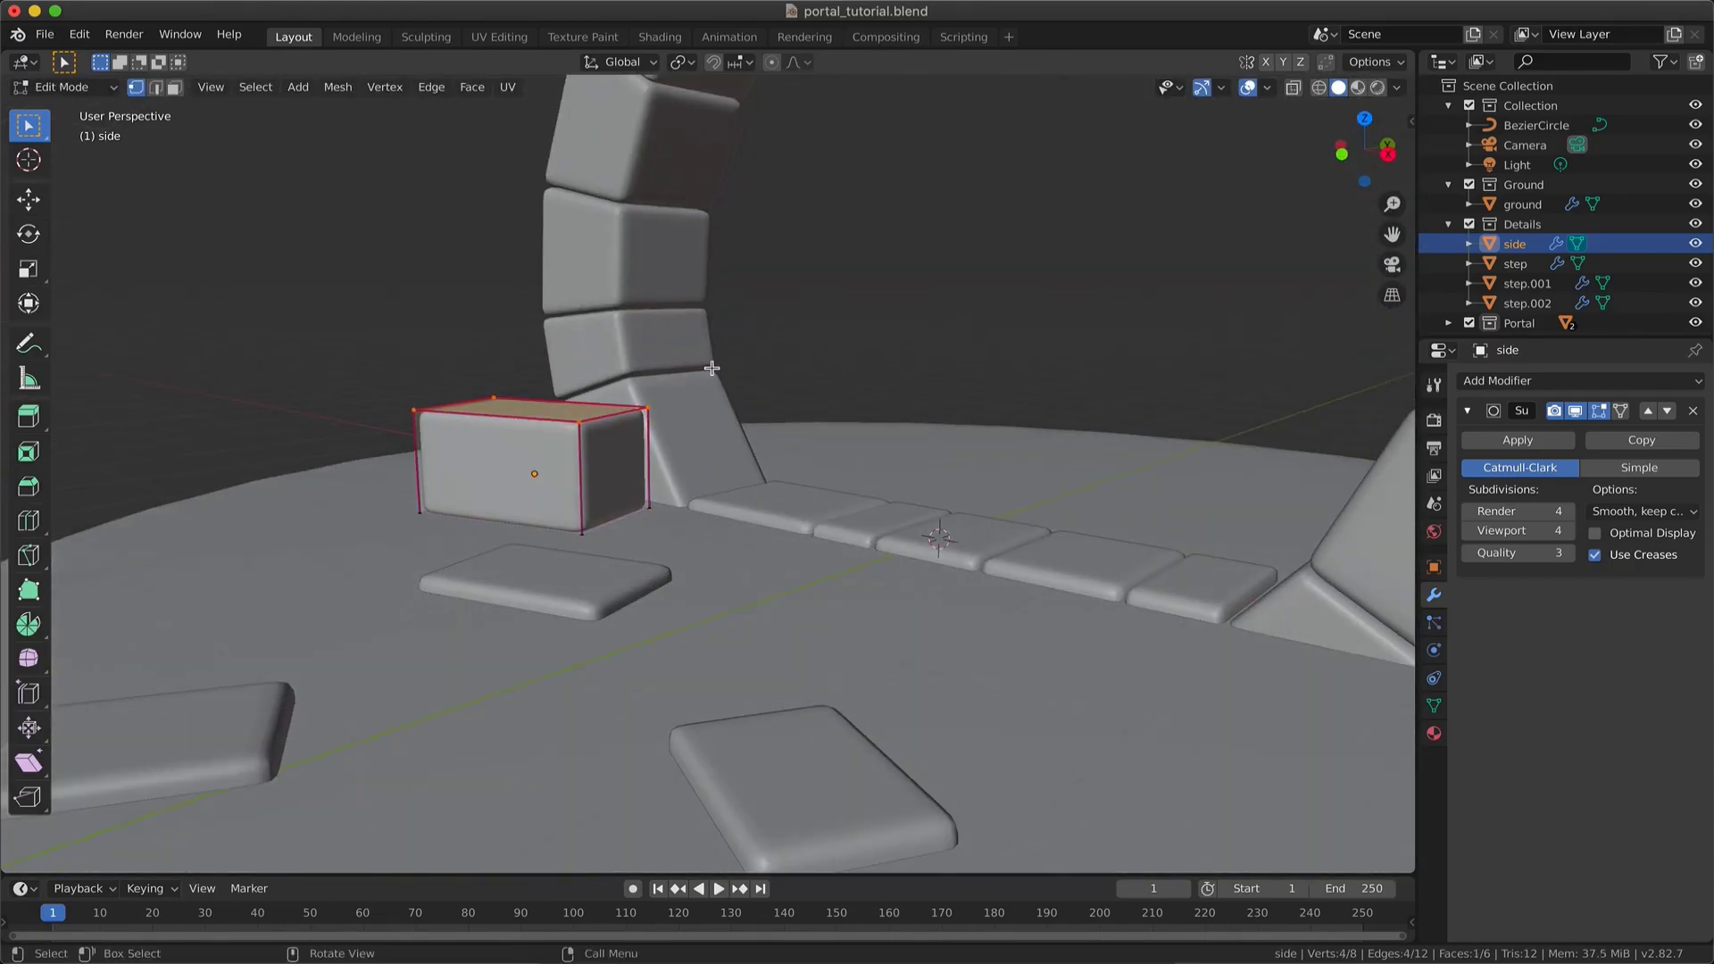
key(g)
key(z)
click(800, 340)
key(Tab)
- Refine the depth of the side block by scaling its whole mesh along local Y again
middle_drag(800, 340, 899, 351)
key(Tab)
key(a)
key(s)
key(y)
key(y)
click(887, 329)
key(Tab)
- Duplicate the side block 0.645 m upward along Z so it stacks on the original
key(shift+d)
key(z)
click(899, 348)
key(KP_Decimal)
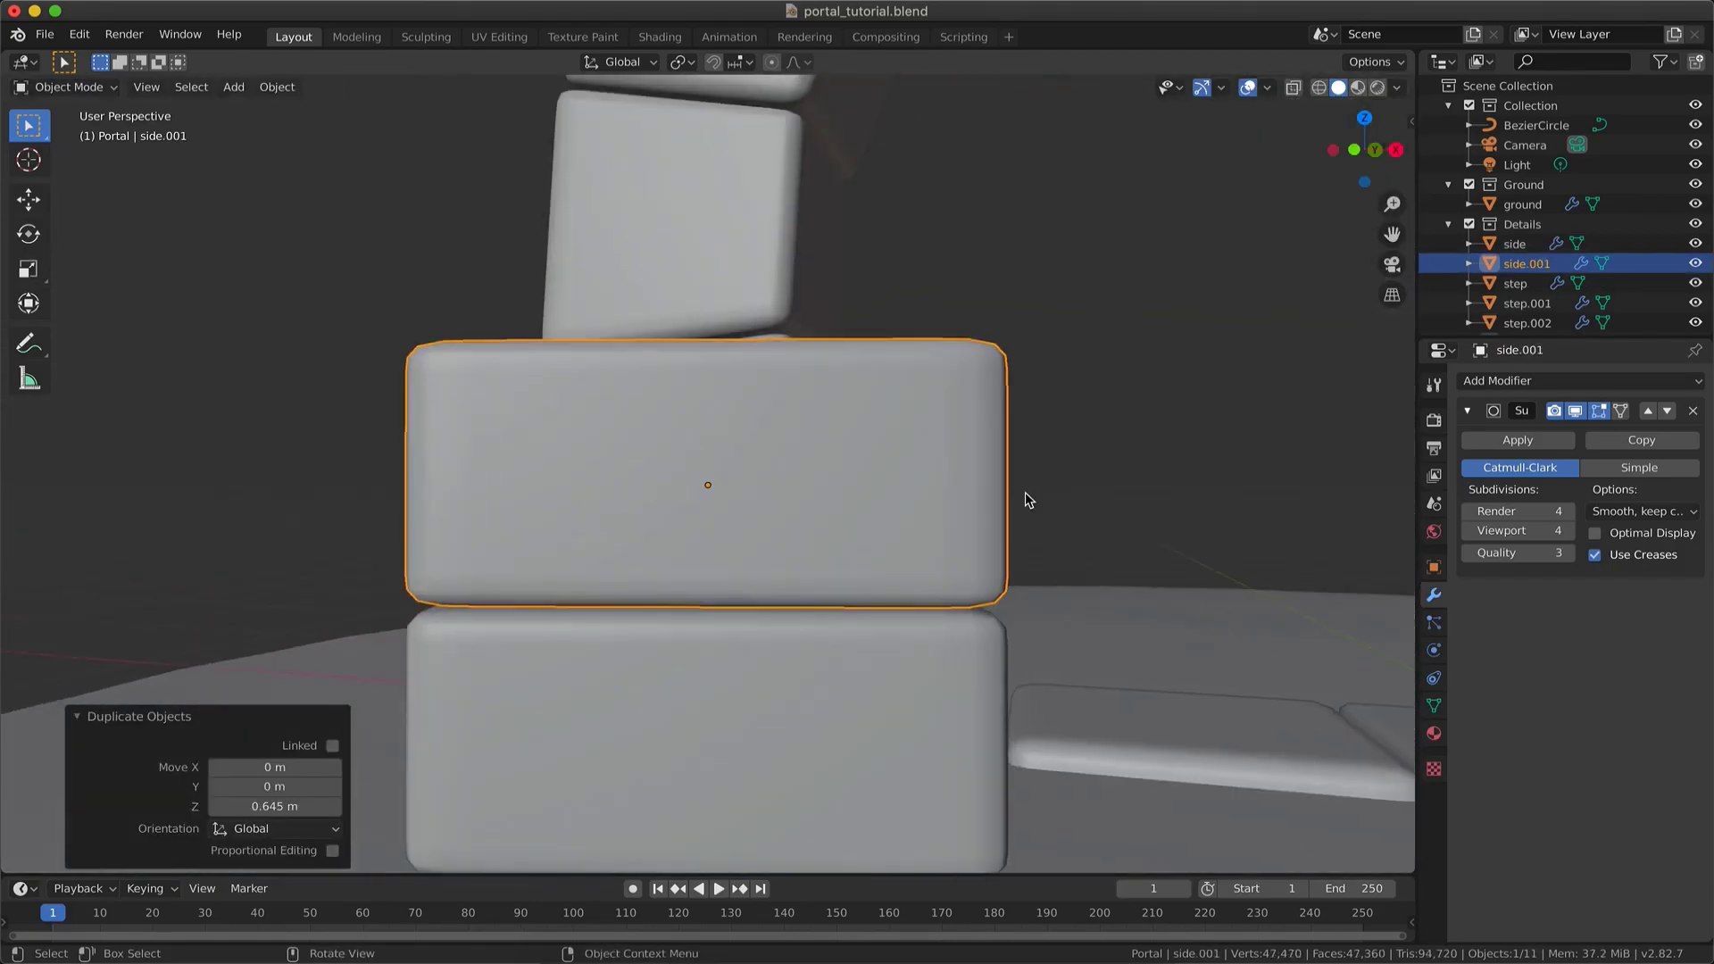
- Scale the upper side block's mesh along its local X axis to shorten it
middle_drag(1025, 499, 1025, 497)
click(1377, 149)
middle_drag(1086, 420, 1193, 413)
scroll(1177, 425, down, 4)
key(Tab)
key(s)
key(x)
key(x)
click(1007, 447)
key(Tab)
- Rotate the upper side block about -51° around Z and reposition it on the lower block
middle_drag(1007, 447, 1000, 453)
key(r)
key(z)
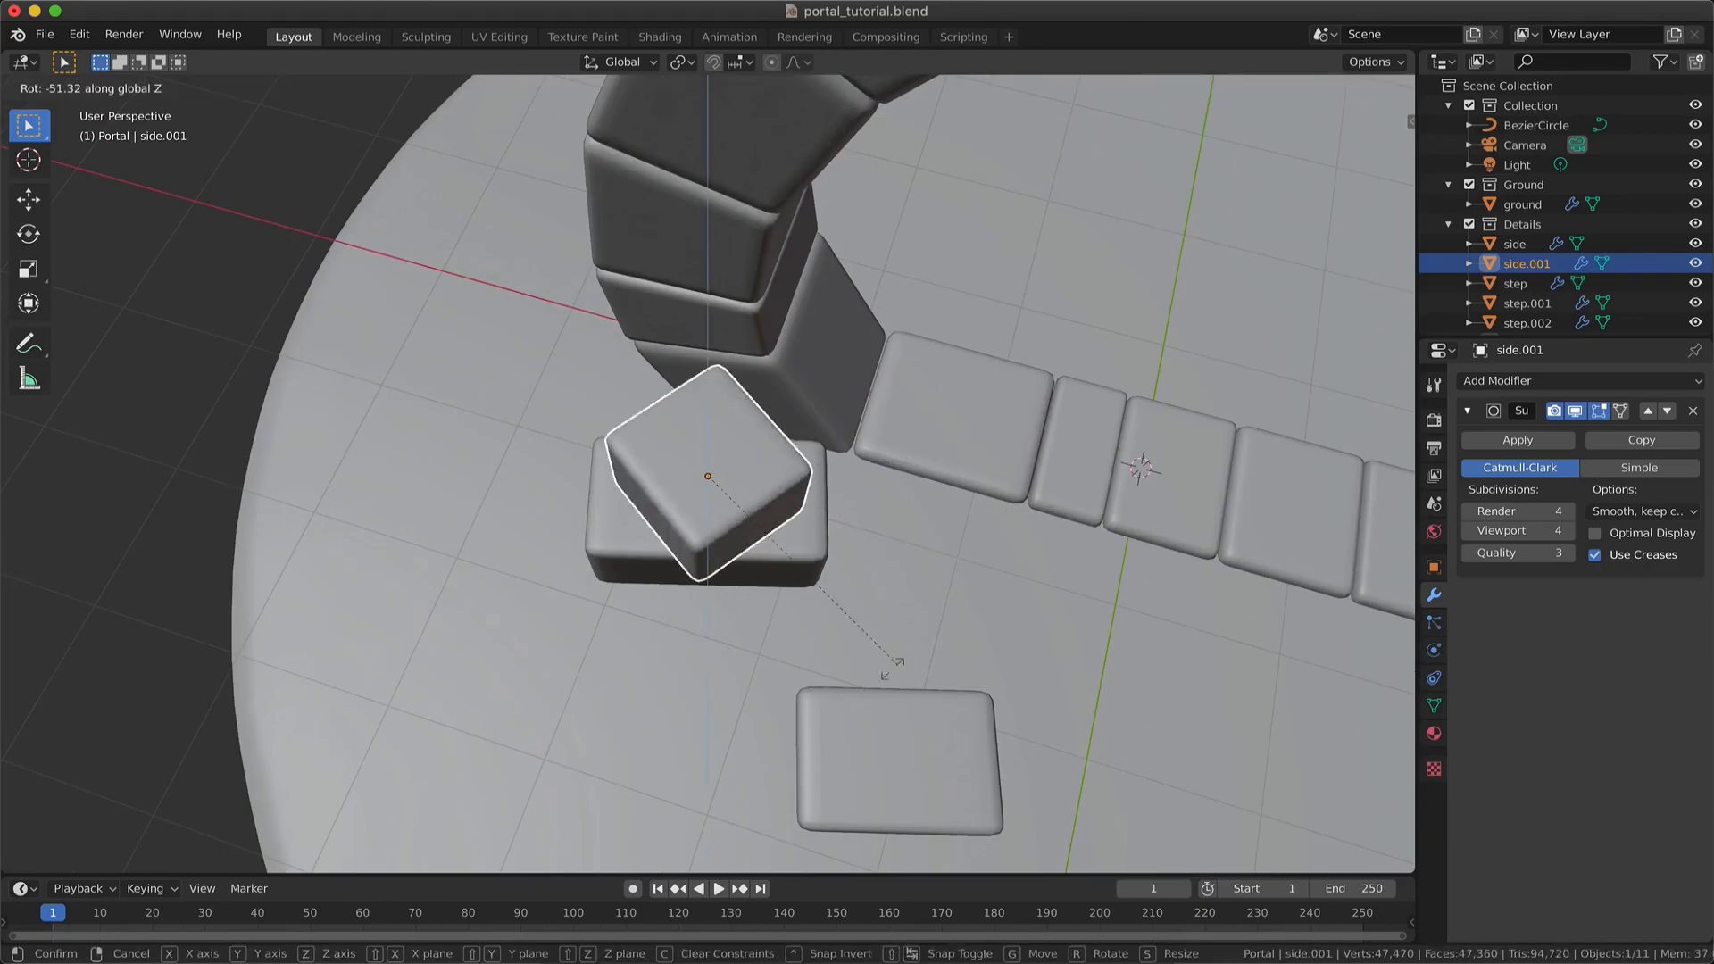
click(891, 667)
middle_drag(891, 668, 828, 336)
key(g)
click(931, 377)
- Scale the rotated upper block's mesh along its local X axis once more and deselect it
key(Tab)
key(s)
key(x)
key(x)
click(879, 393)
key(Tab)
scroll(875, 314, down, 2)
scroll(876, 313, up, 2)
click(829, 336)
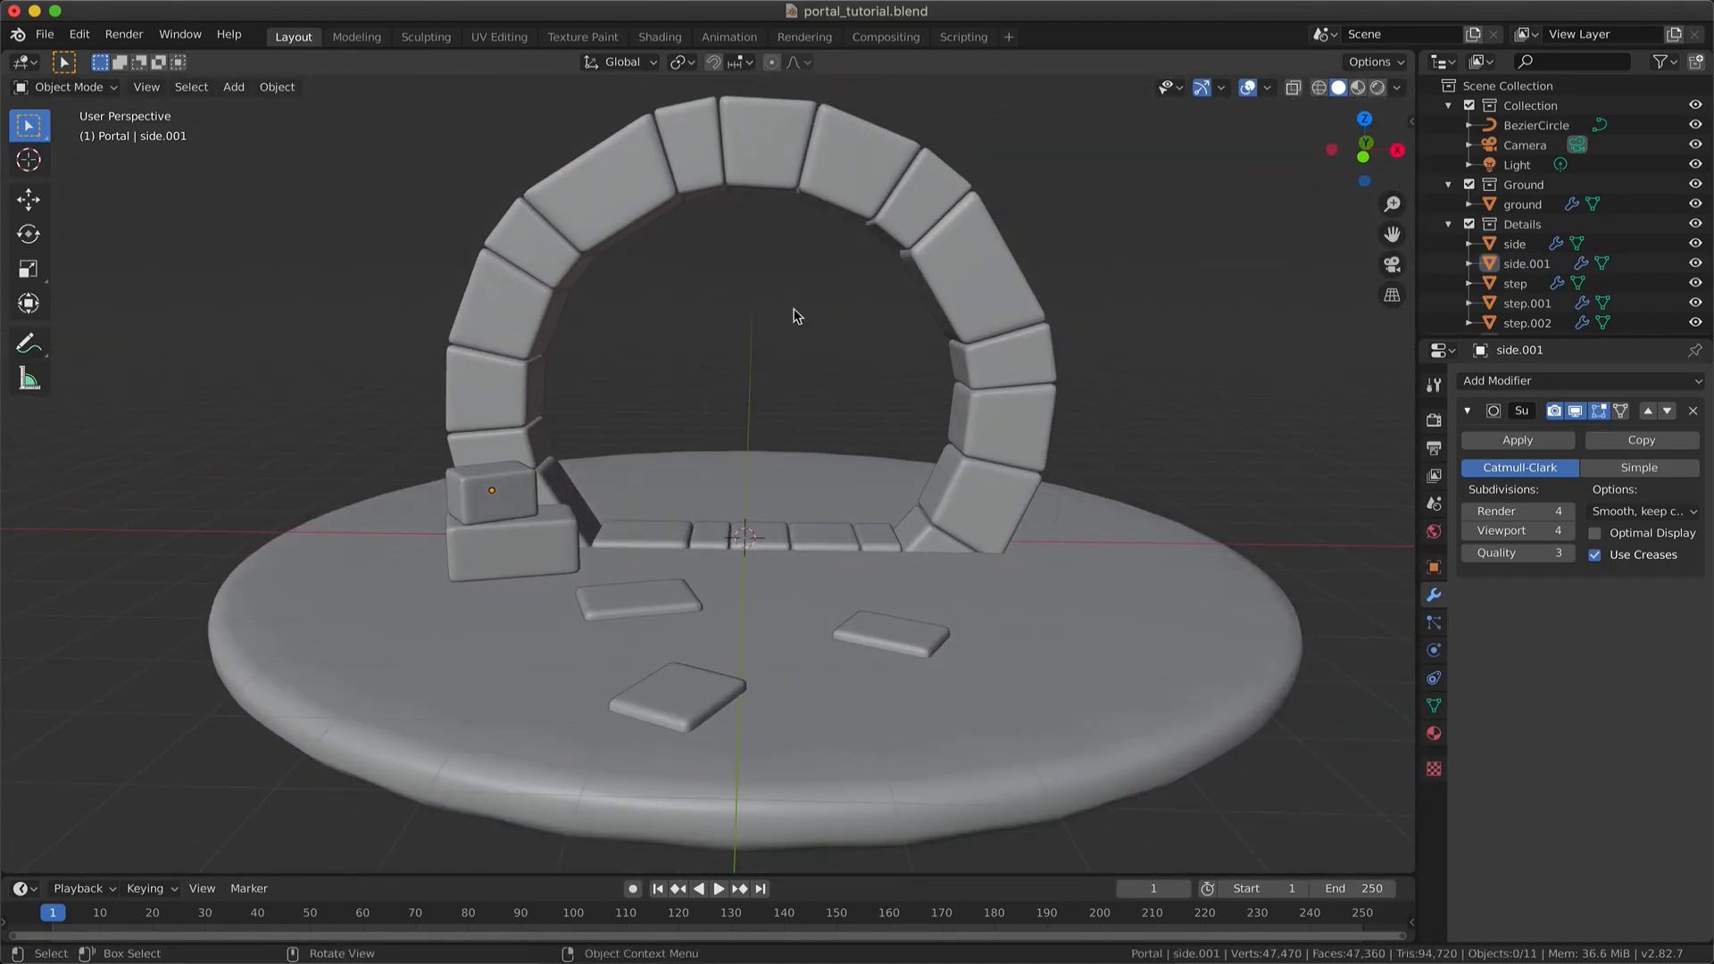
- In the portal mesh, move every stone's vertices except the first stone's outer end about -0.15 m along X
click(629, 202)
key(Tab)
middle_drag(822, 428, 770, 519)
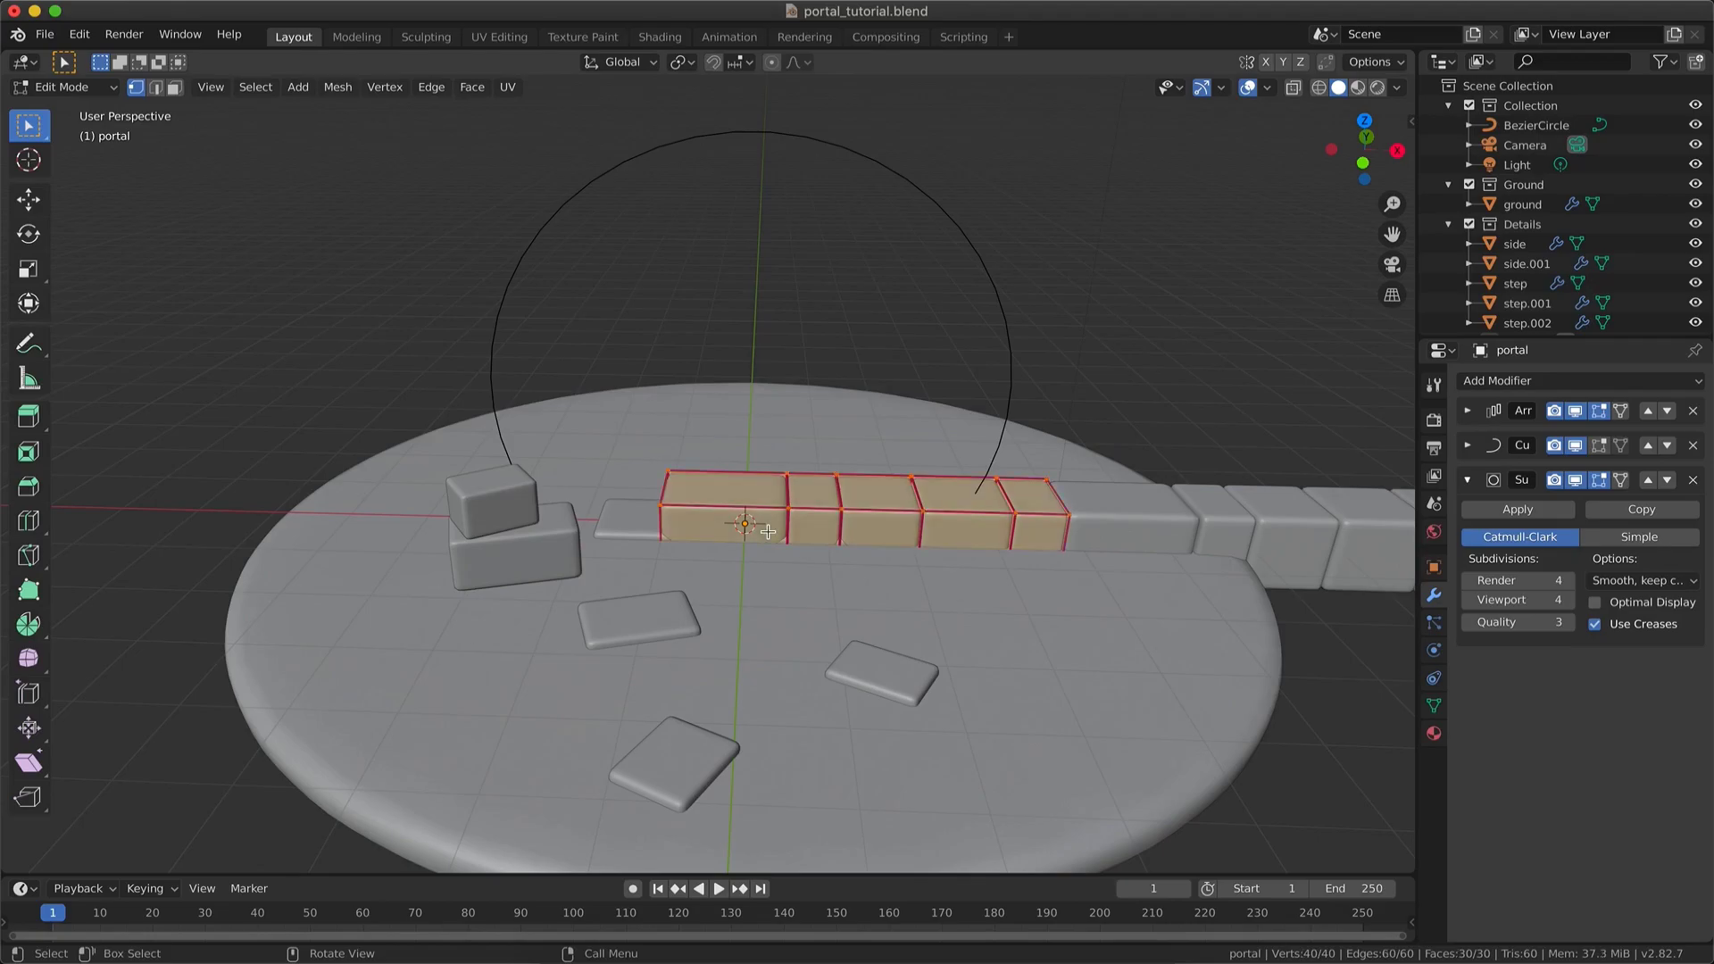
key(shift+z)
drag(761, 628, 1120, 366)
key(shift+z)
key(g)
key(x)
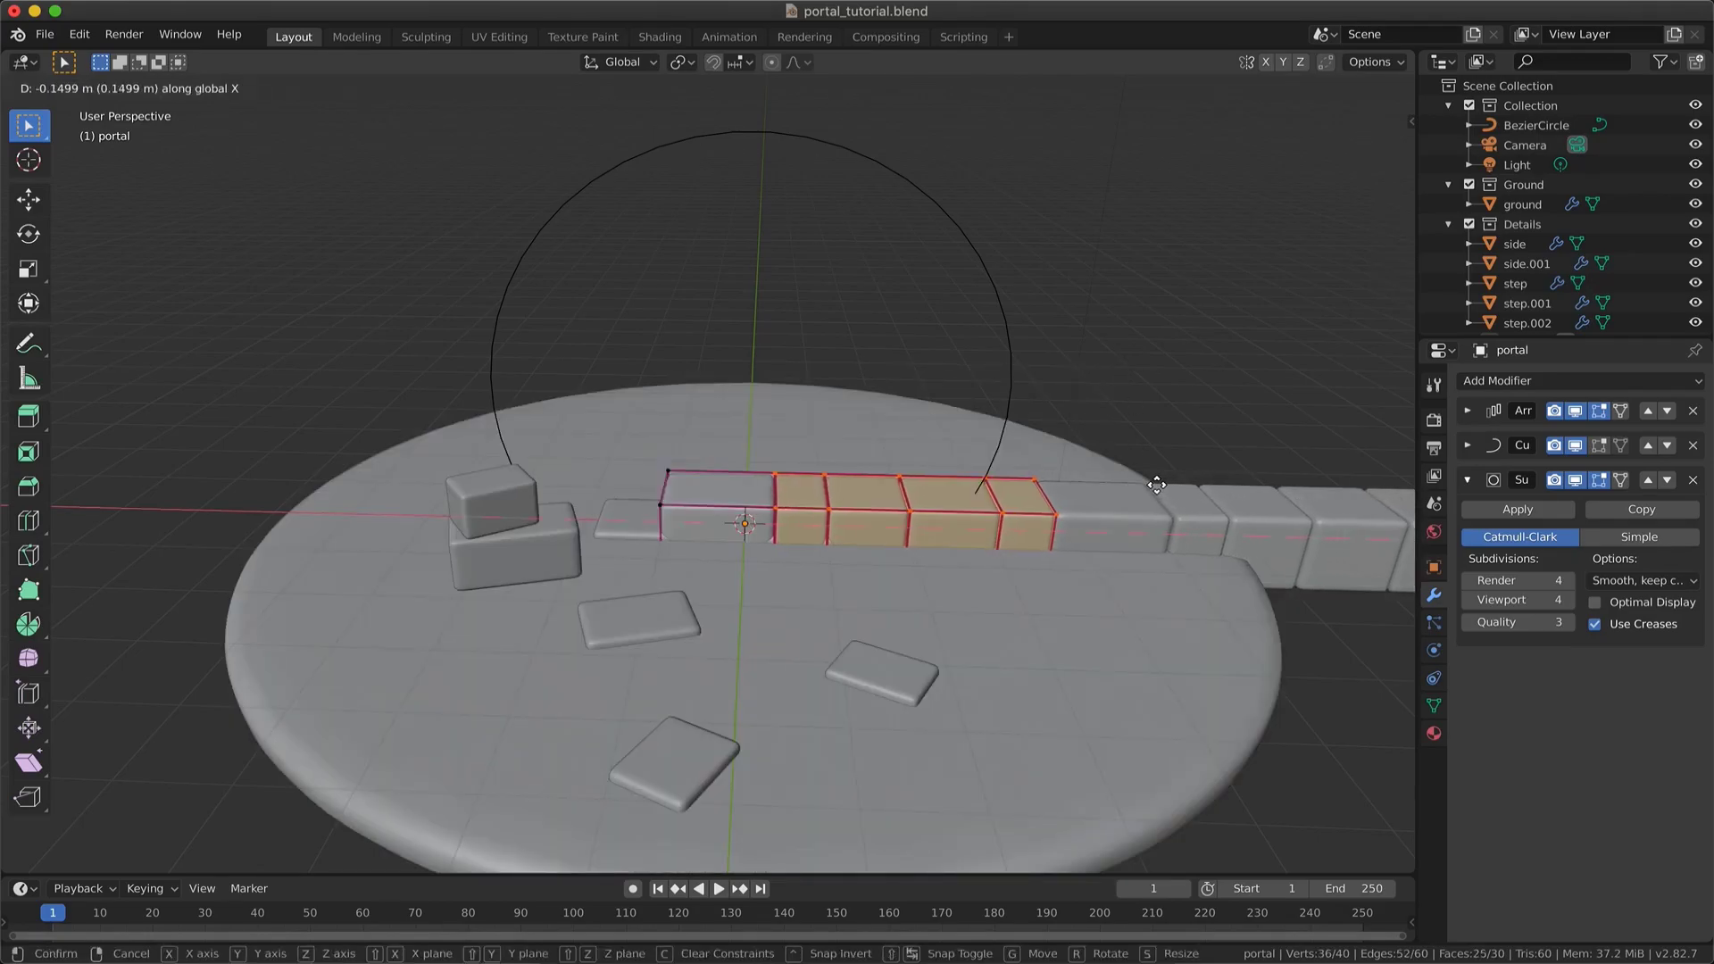
click(1157, 485)
key(Tab)
- Save the file, collapse the Details and Ground collections and select the portal object
middle_drag(999, 513, 946, 495)
click(716, 272)
mouse_move(786, 316)
middle_down()
mouse_move(716, 272)
mouse_move(777, 383)
mouse_move(804, 330)
middle_up()
key(super+s)
scroll(777, 383, down, 1)
click(1447, 224)
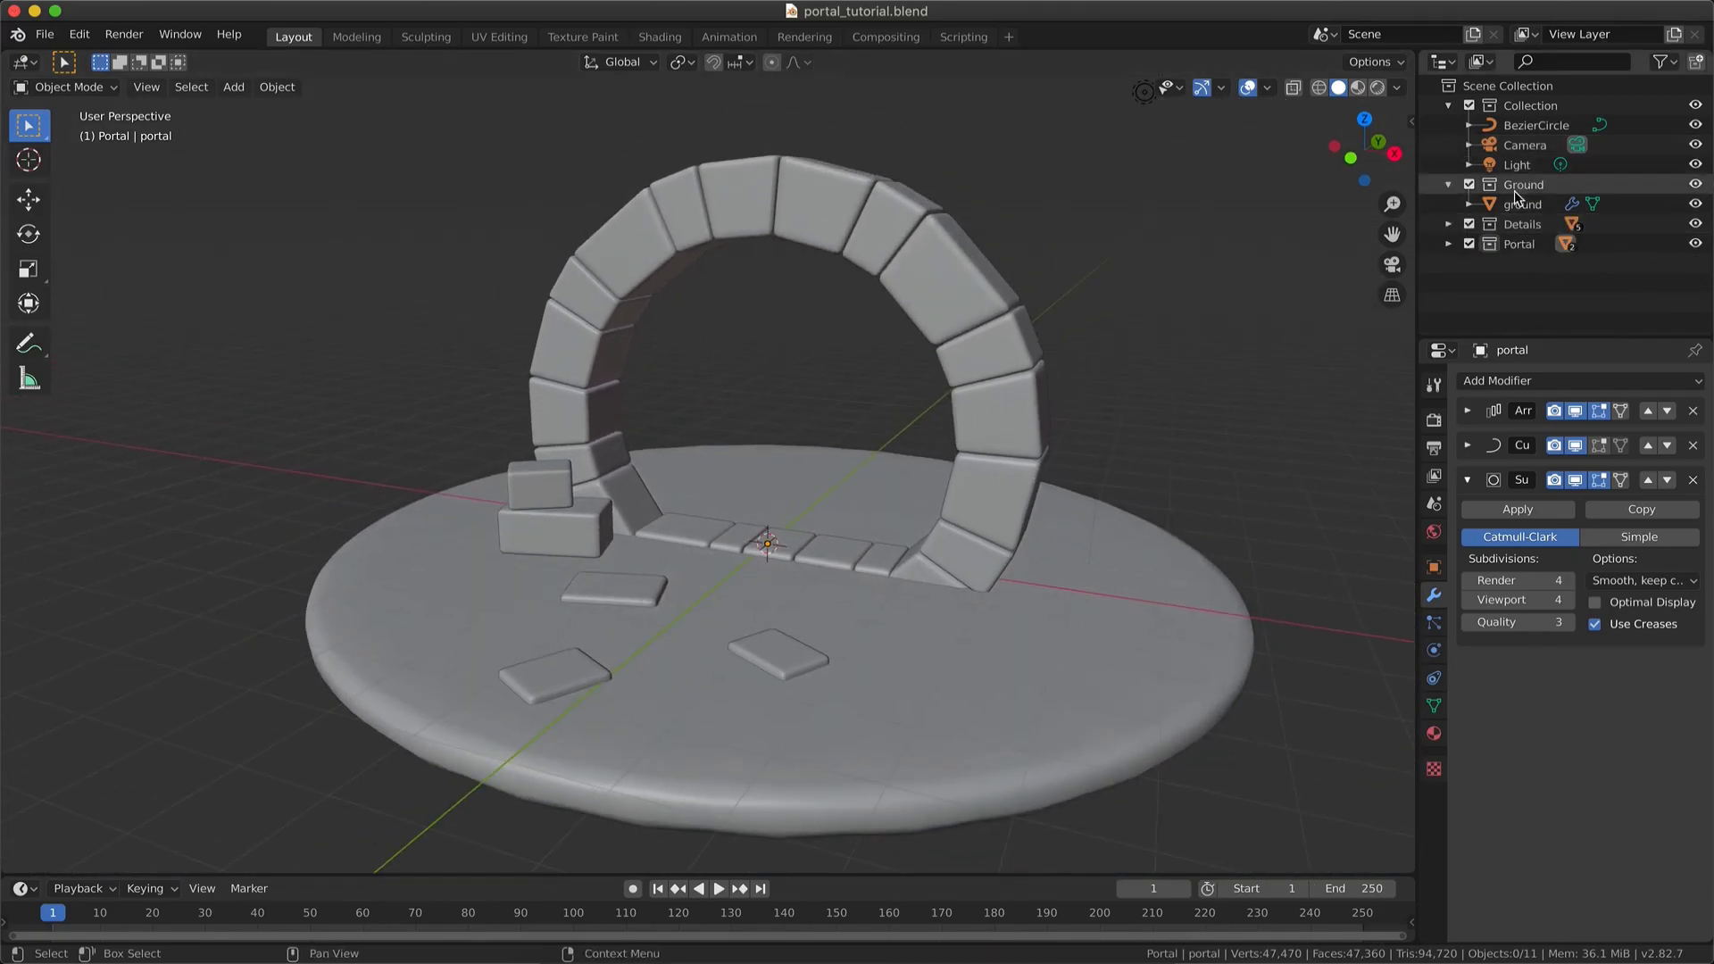
click(1447, 183)
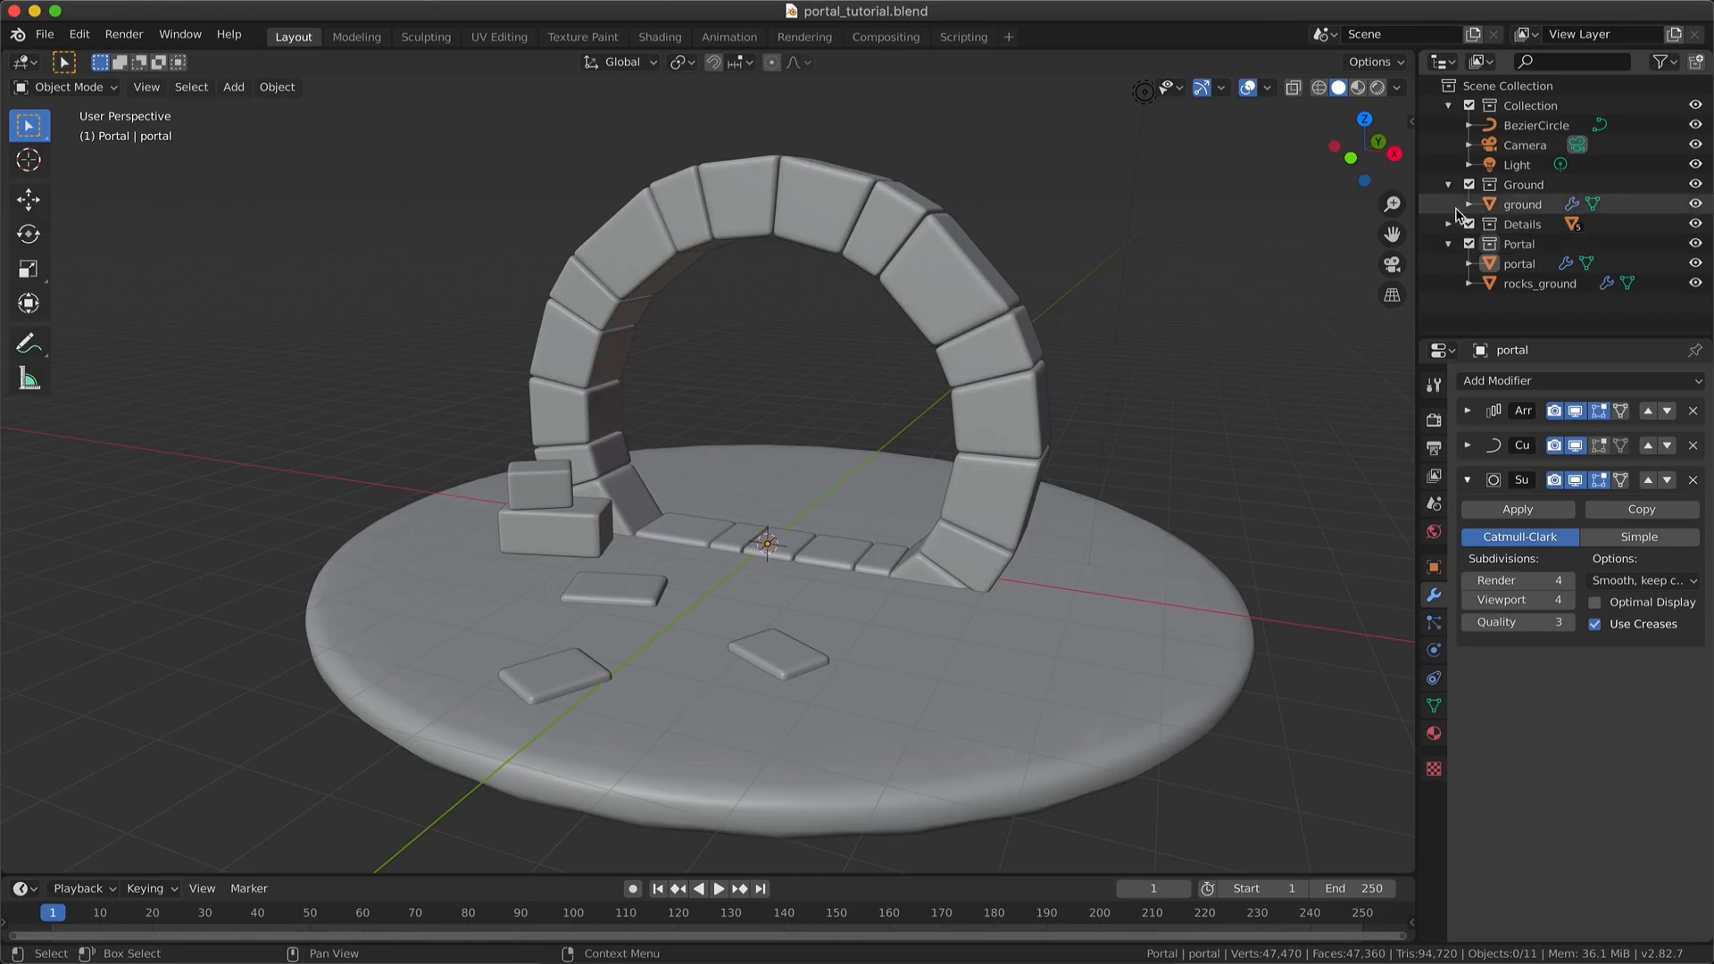
click(1530, 247)
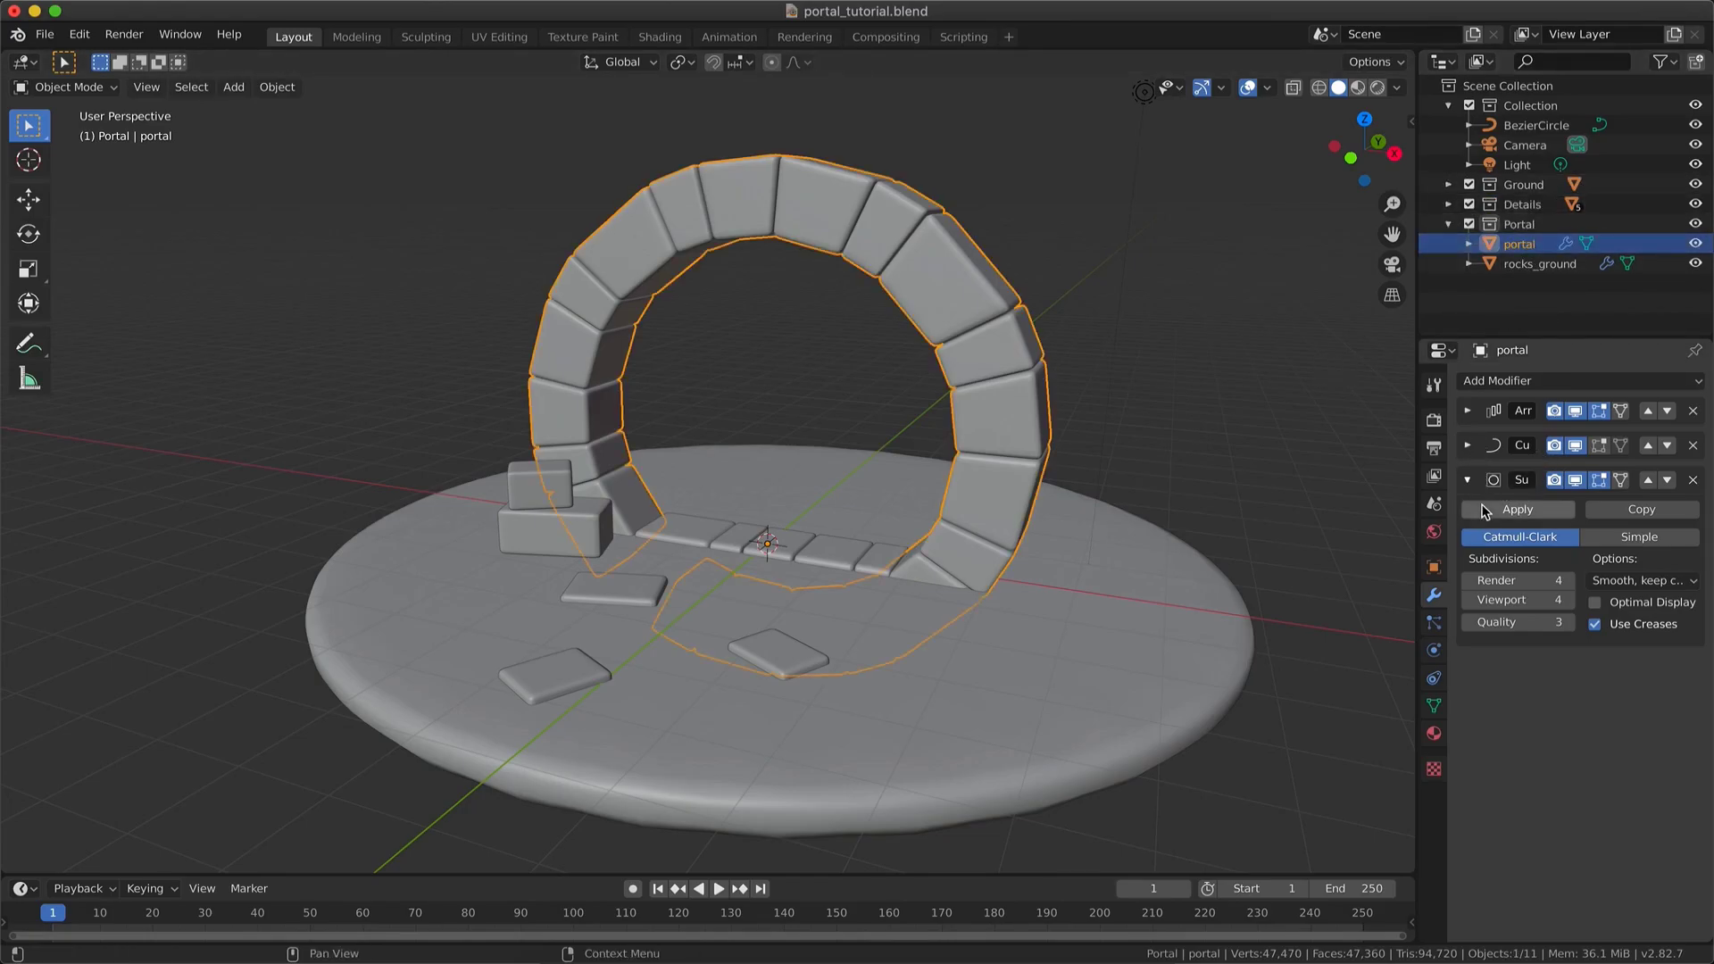
- Apply the portal's Array and Curve modifiers and hide the BezierCircle
click(1468, 411)
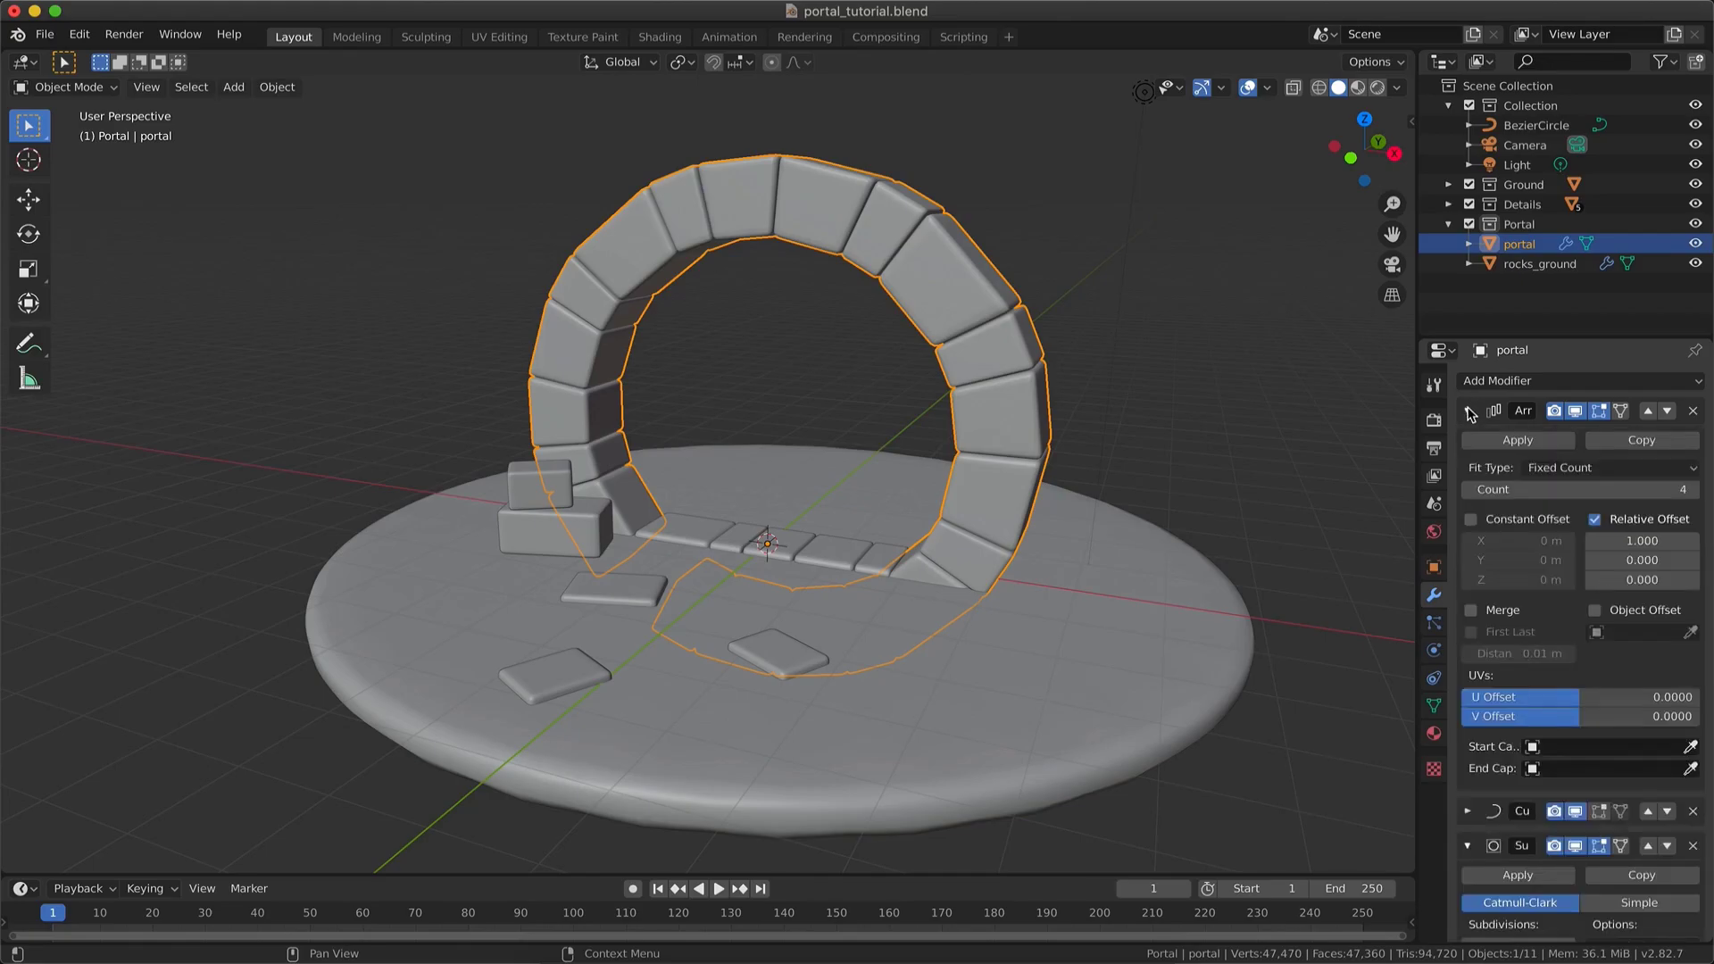
click(1495, 442)
click(1468, 411)
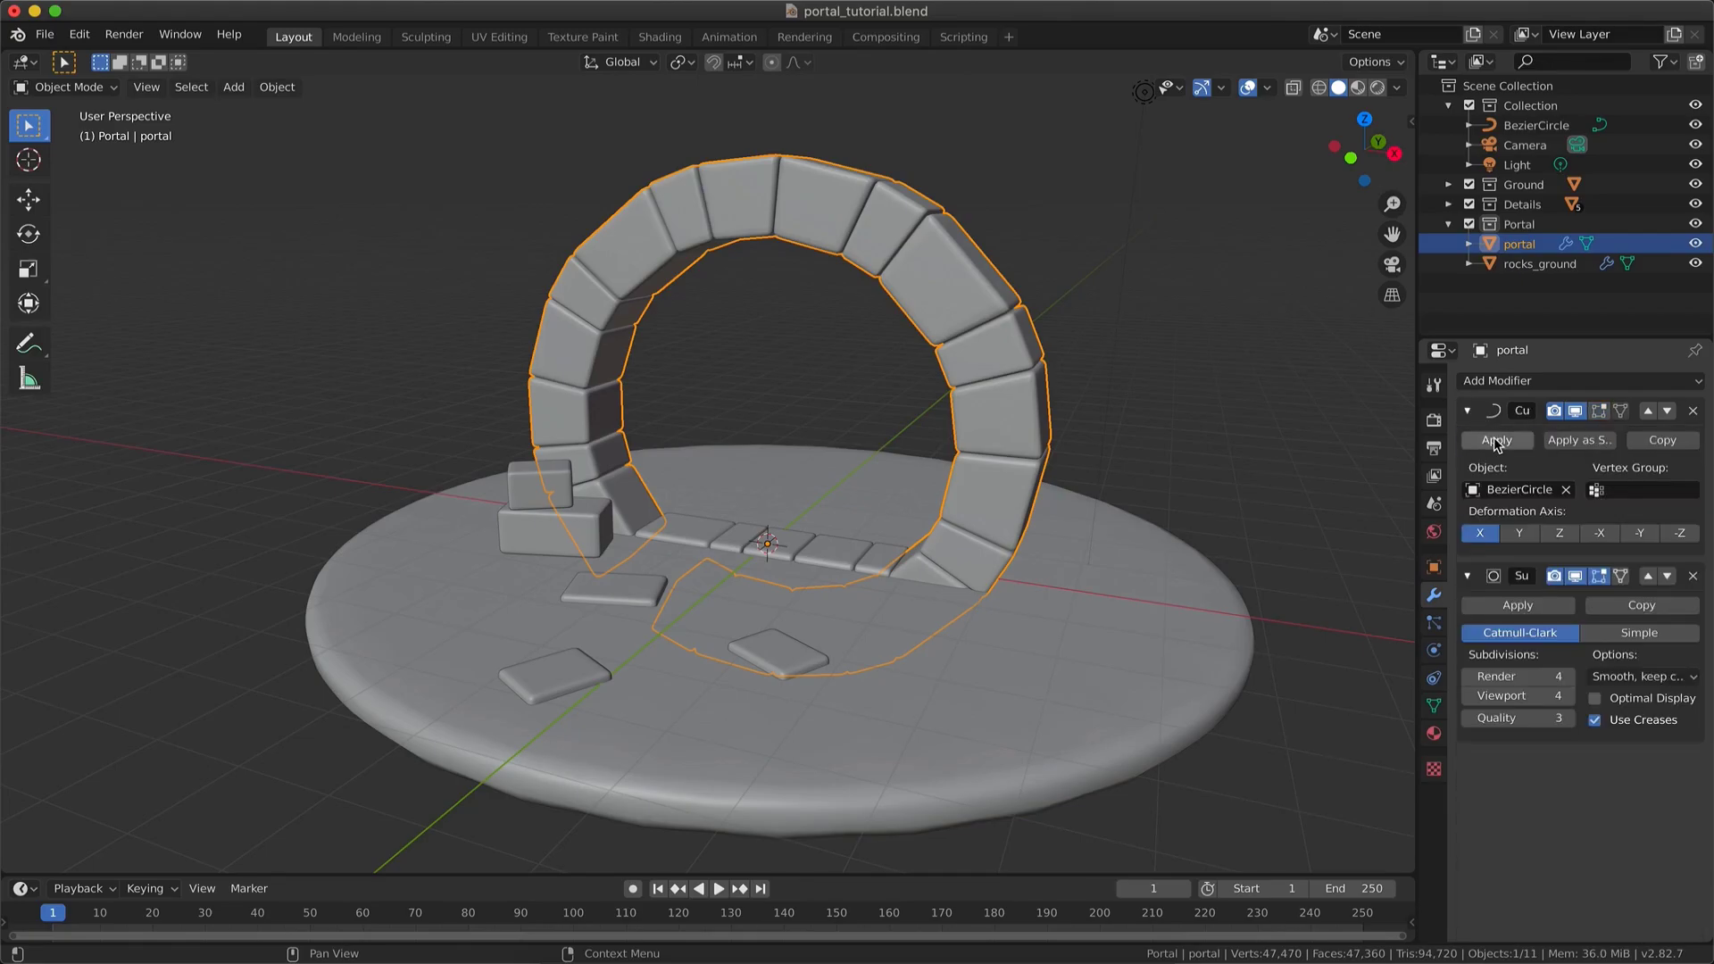
click(1496, 441)
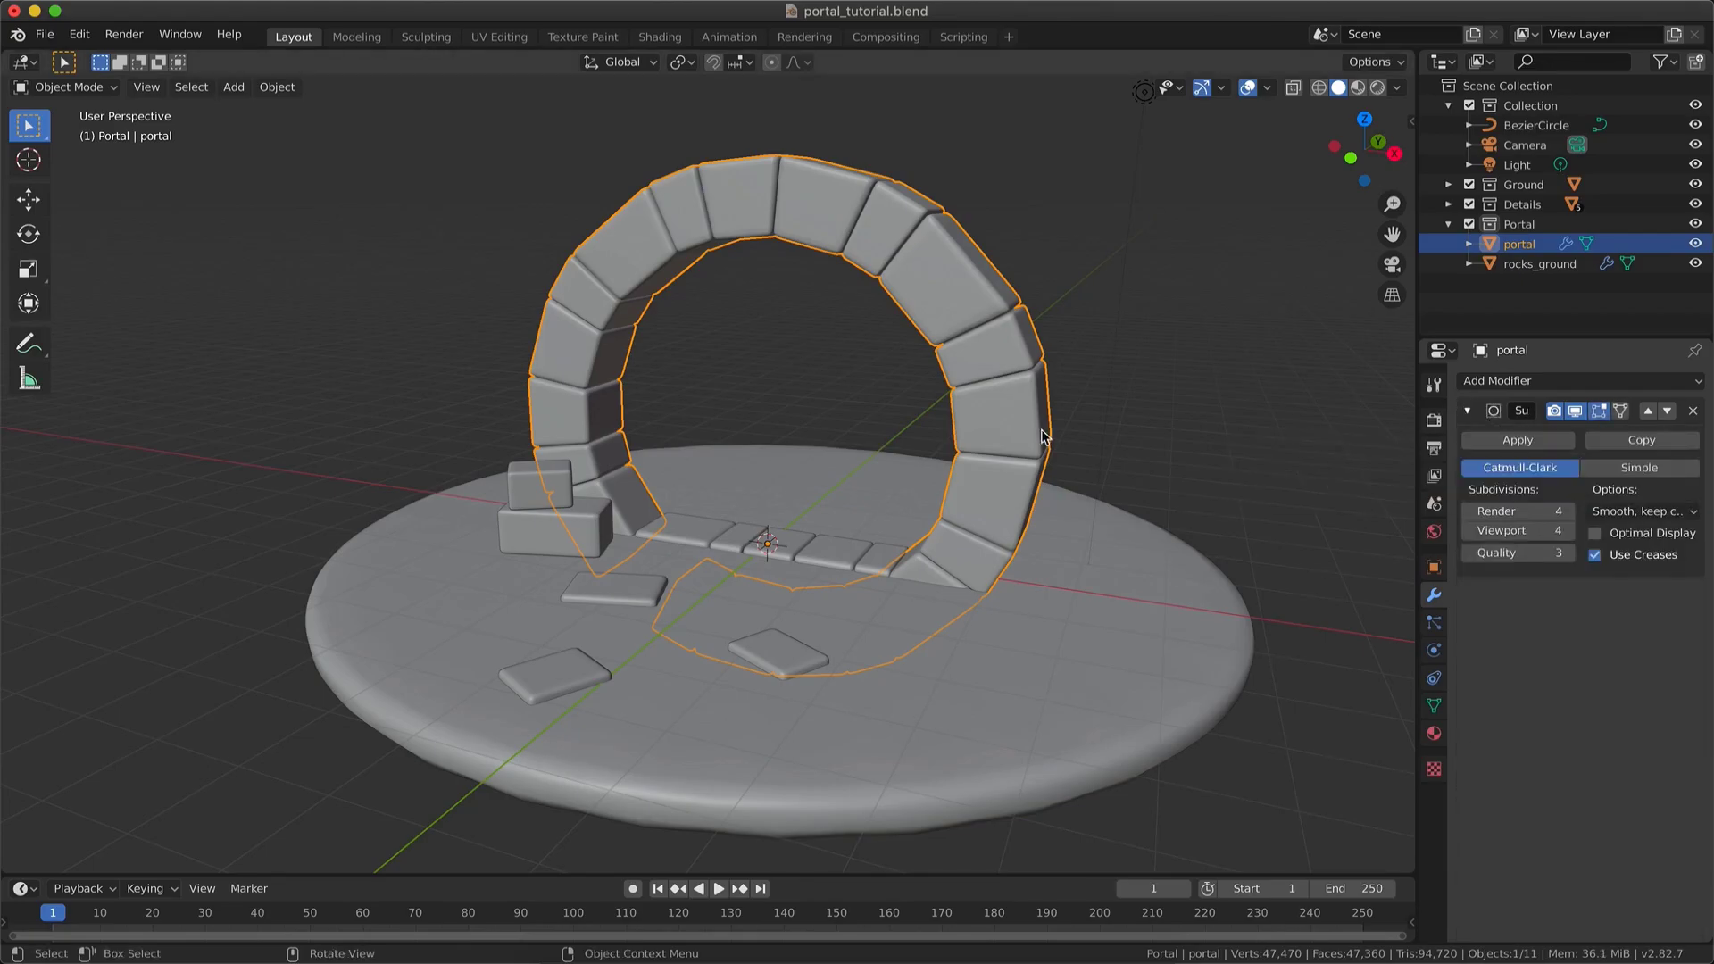
middle_drag(1036, 427, 1094, 341)
click(1695, 125)
- Delete linked stones from the upper right part of the portal ring to leave a broken gap
key(Tab)
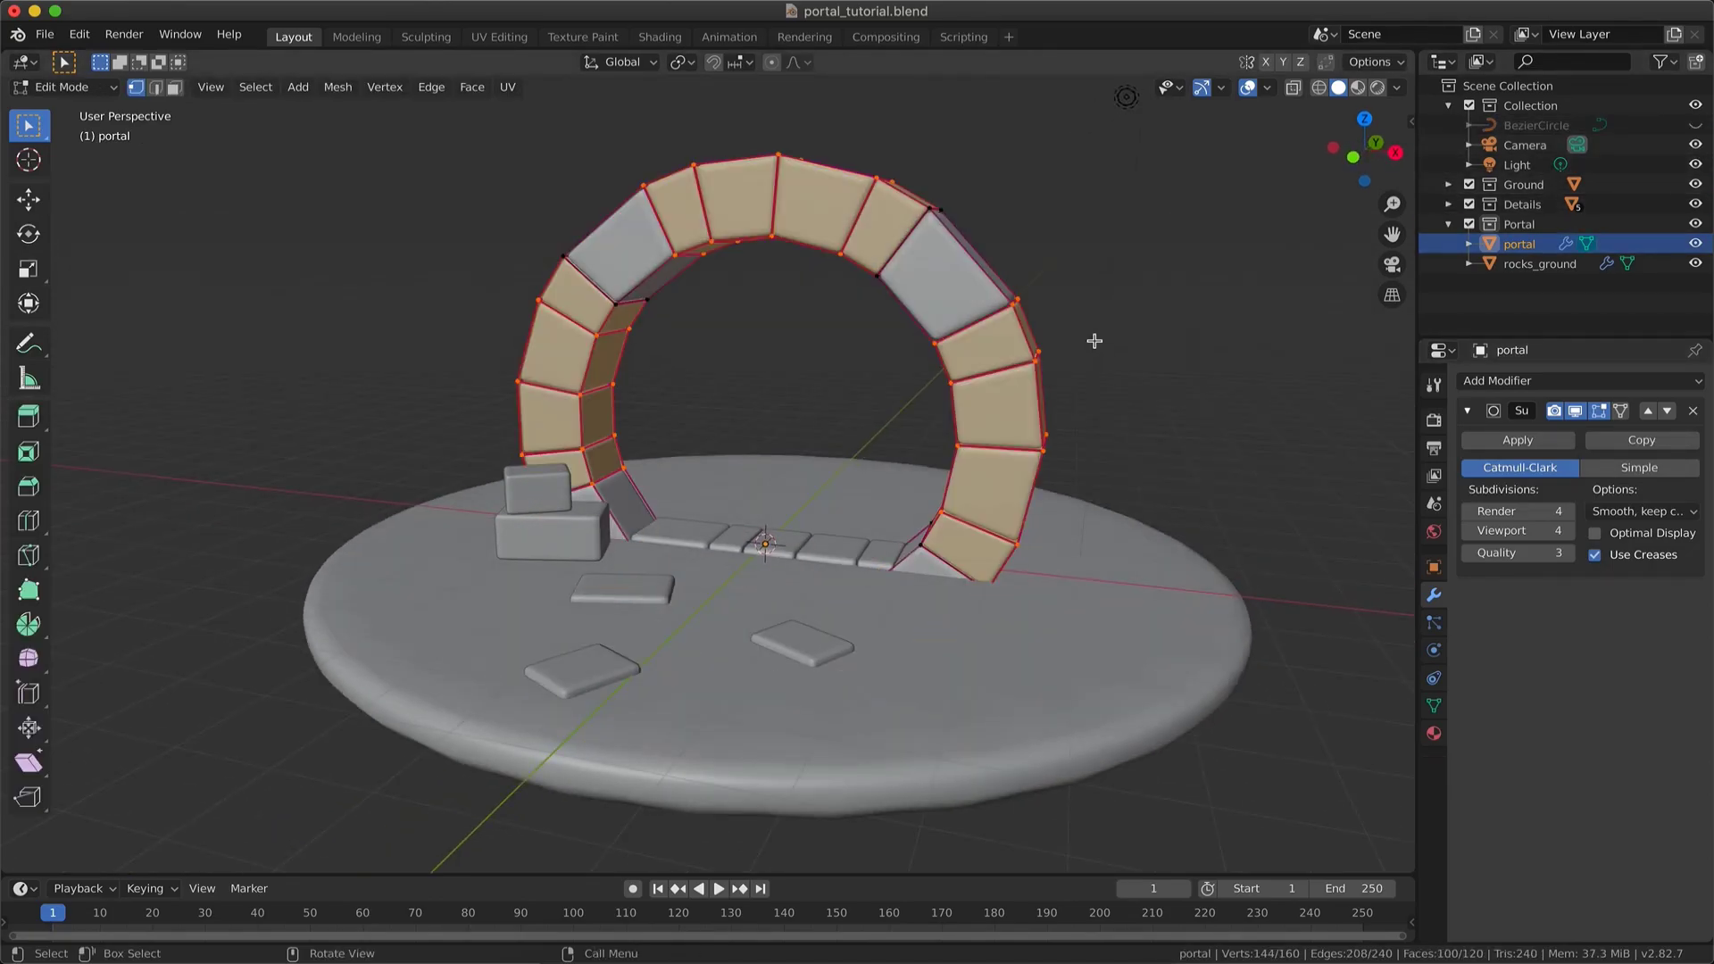
key(alt+a)
middle_drag(812, 410, 811, 416)
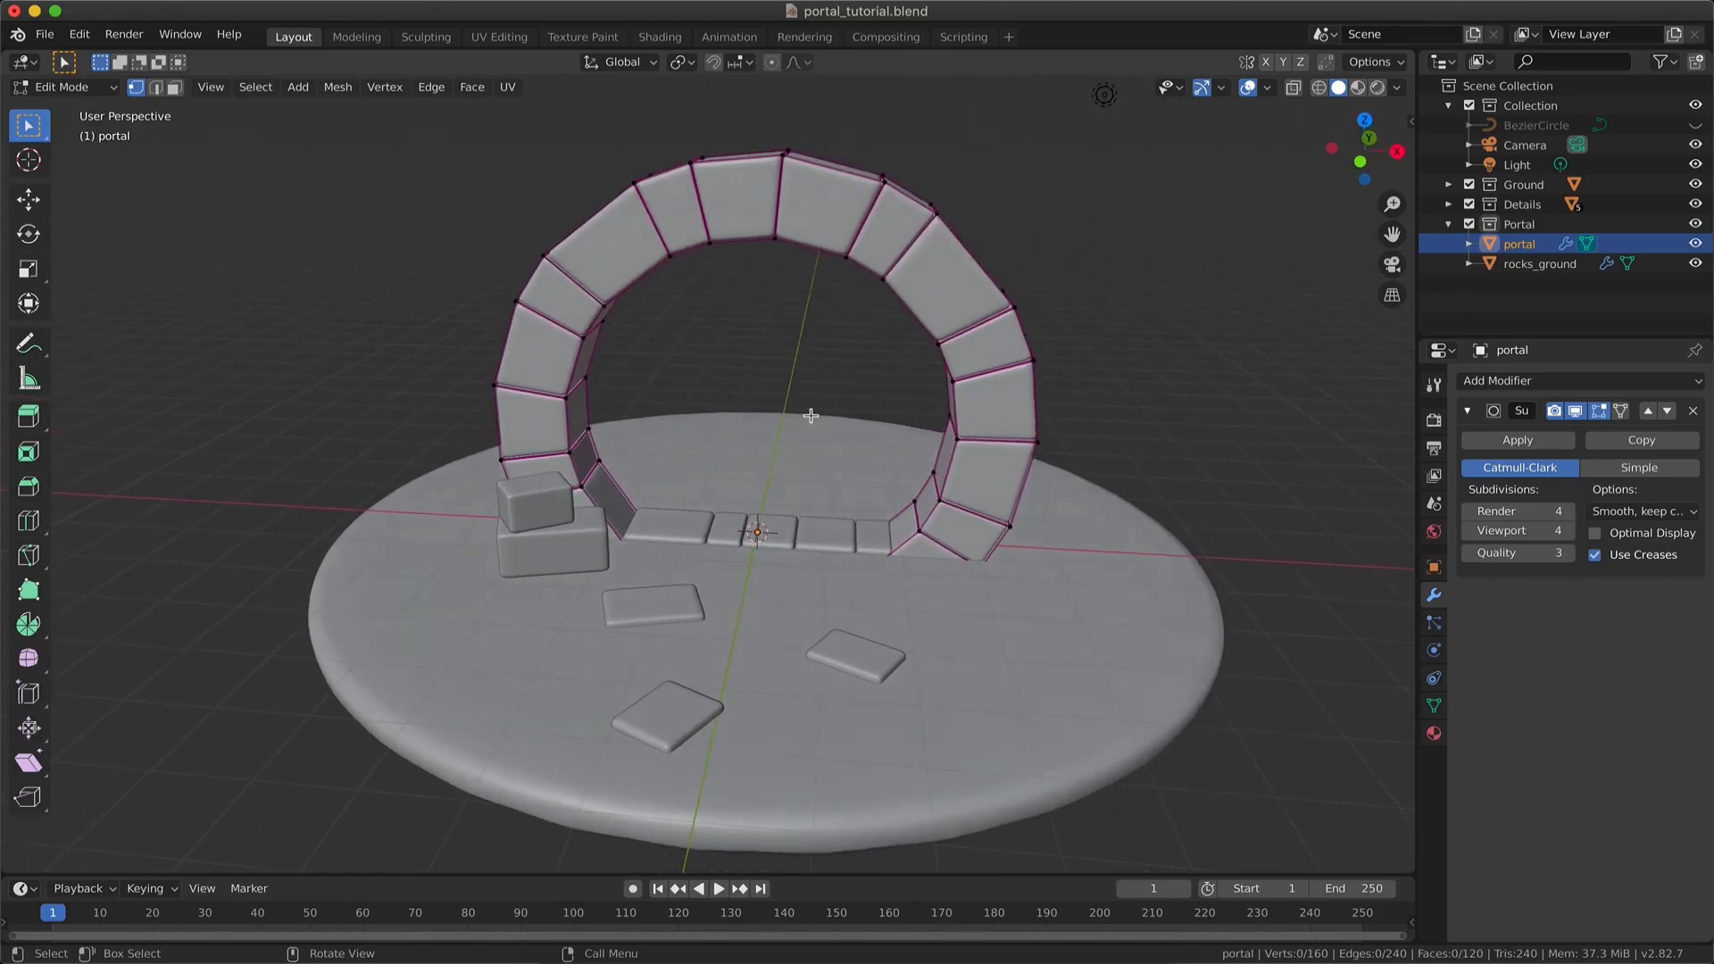
middle_drag(979, 279, 933, 296)
key(l)
key(x)
key(v)
key(l)
key(x)
key(v)
key(Tab)
key(Tab)
key(l)
key(x)
key(v)
key(Tab)
- Delete the portal ring's stones buried beneath the ground disc and save the file
middle_drag(1022, 536, 1031, 436)
key(Tab)
key(l)
key(l)
key(x)
key(v)
key(Tab)
middle_drag(887, 660, 891, 662)
click(1044, 300)
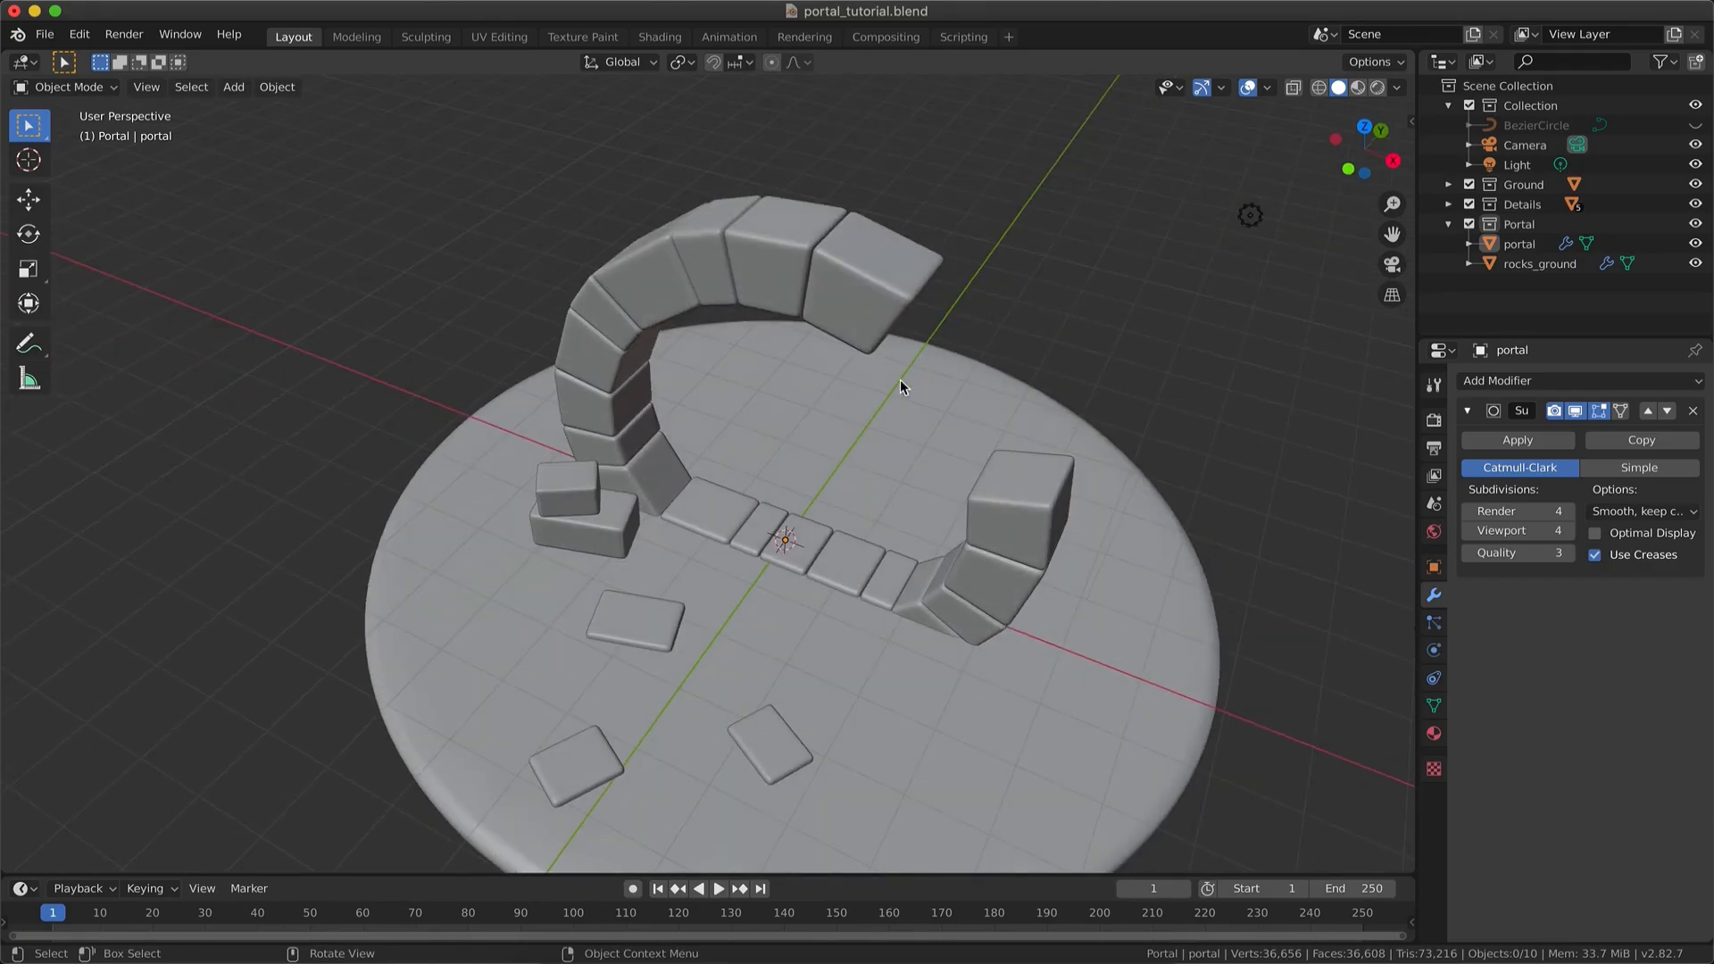
key(ctrl+s)
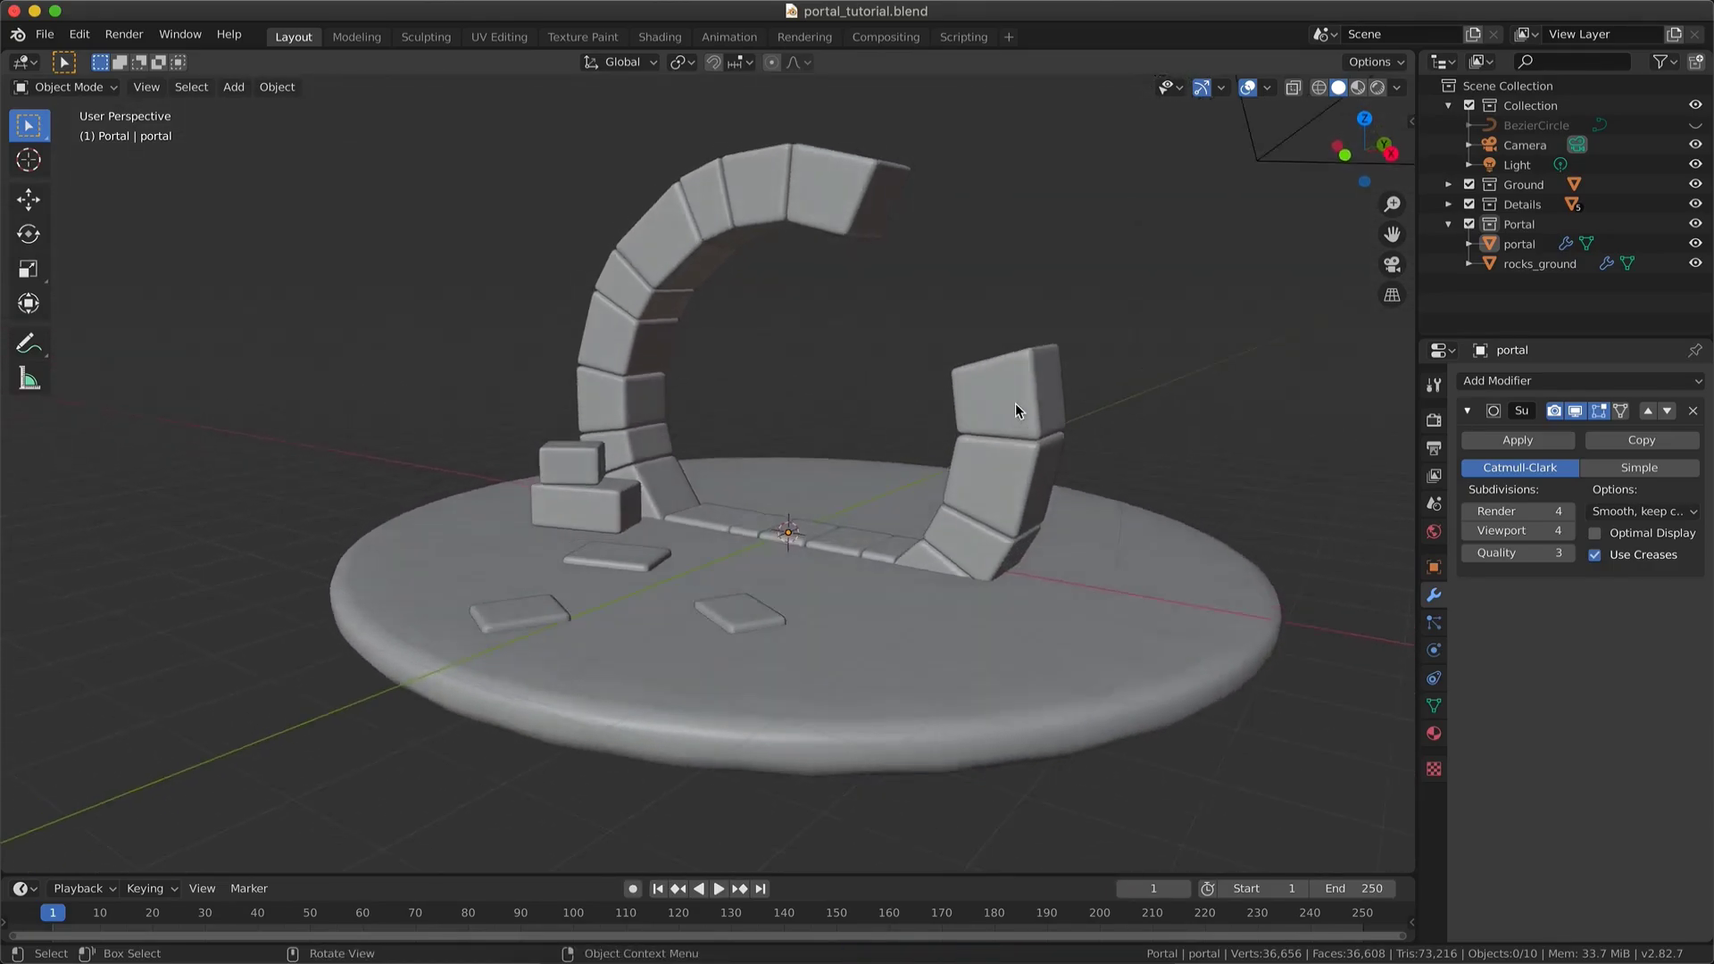